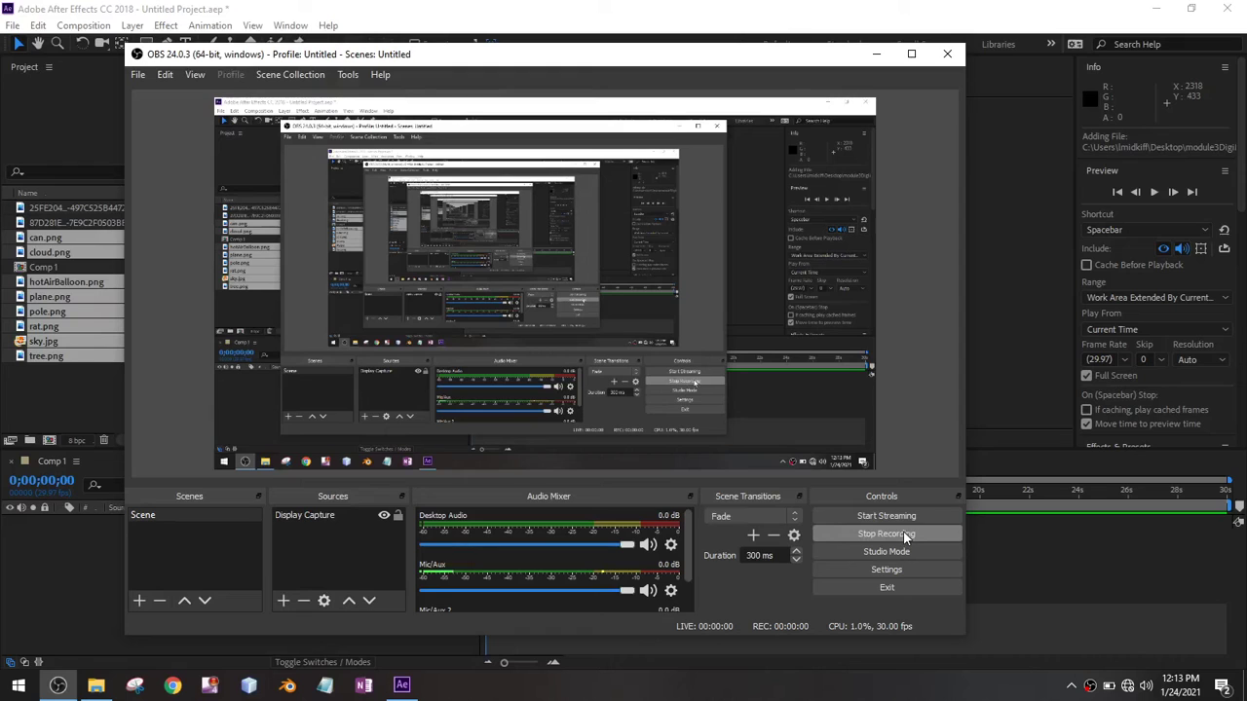
# Step: Minimize OBS to switch to After Effects, preview both photos of the man lying on the floor, and return to Comp 1
pyautogui.click(877, 54)
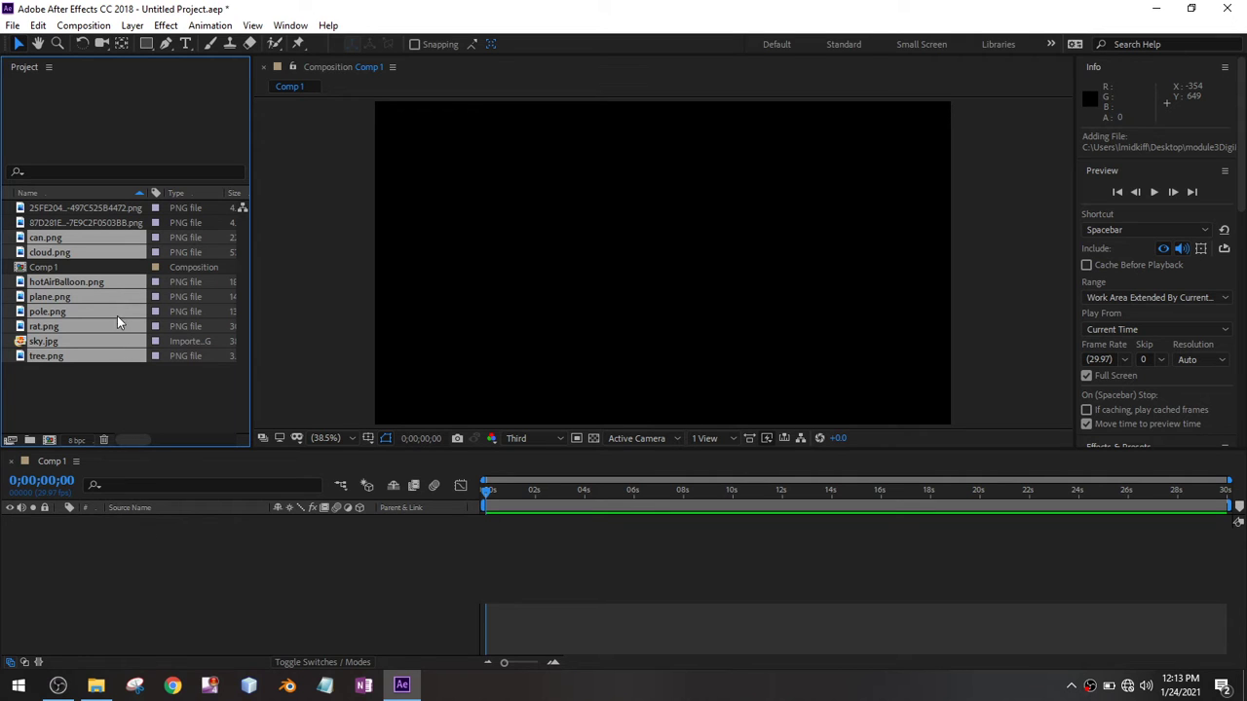
pyautogui.click(80, 208)
pyautogui.doubleClick(80, 207)
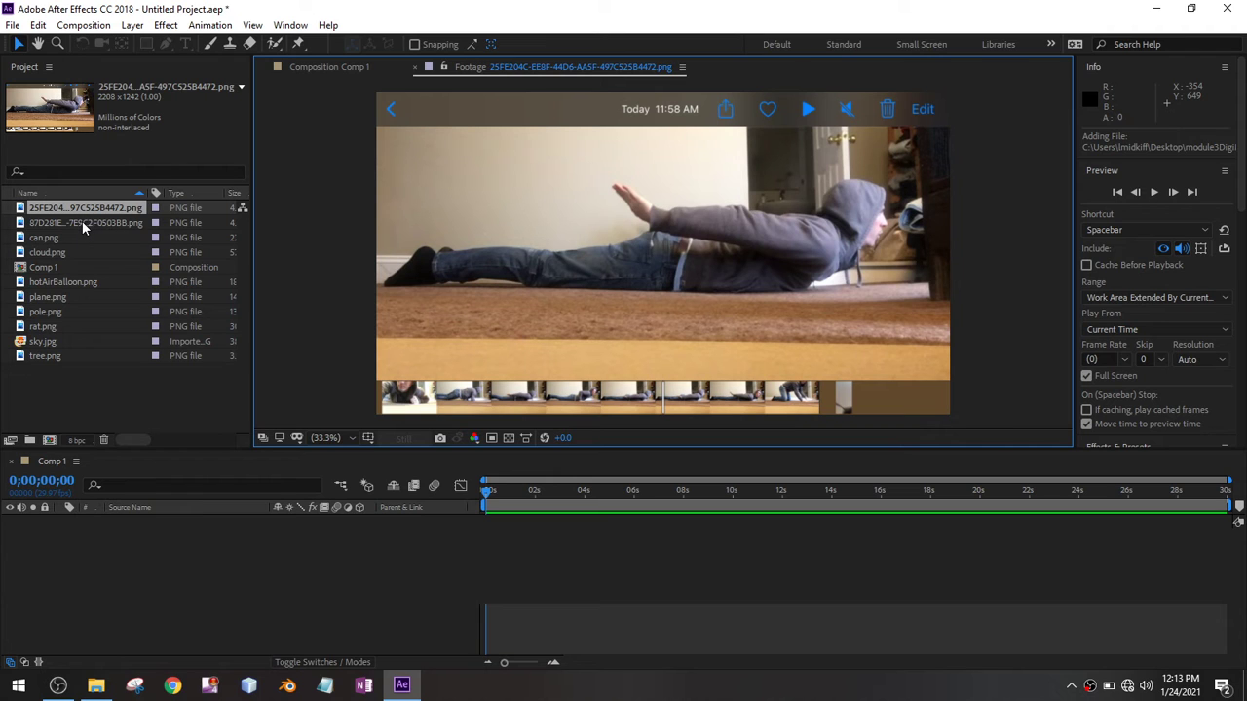
pyautogui.doubleClick(62, 223)
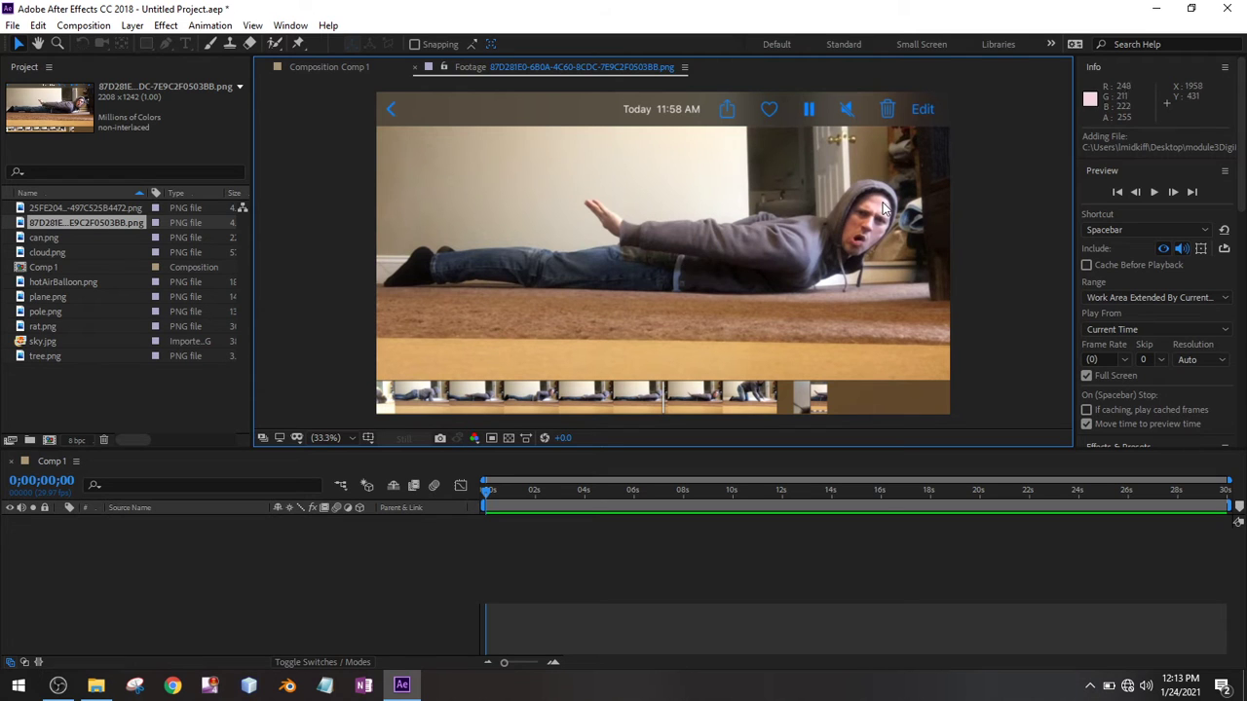
pyautogui.click(51, 210)
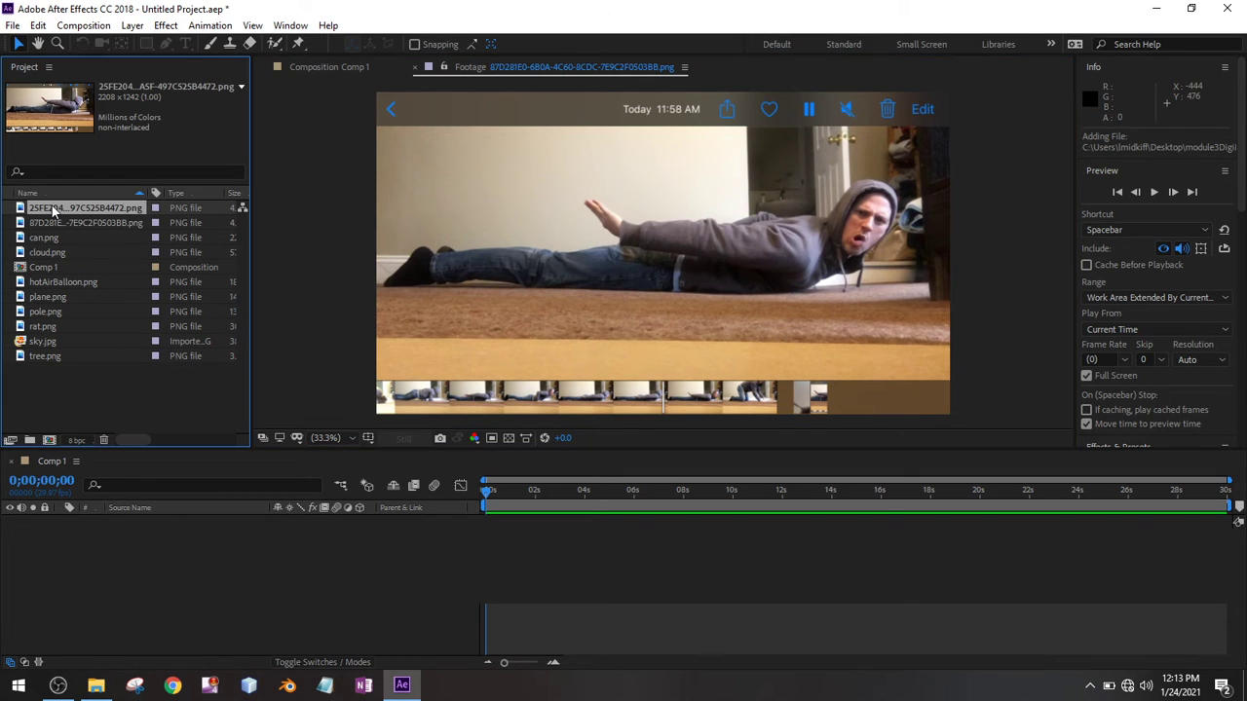
pyautogui.doubleClick(51, 210)
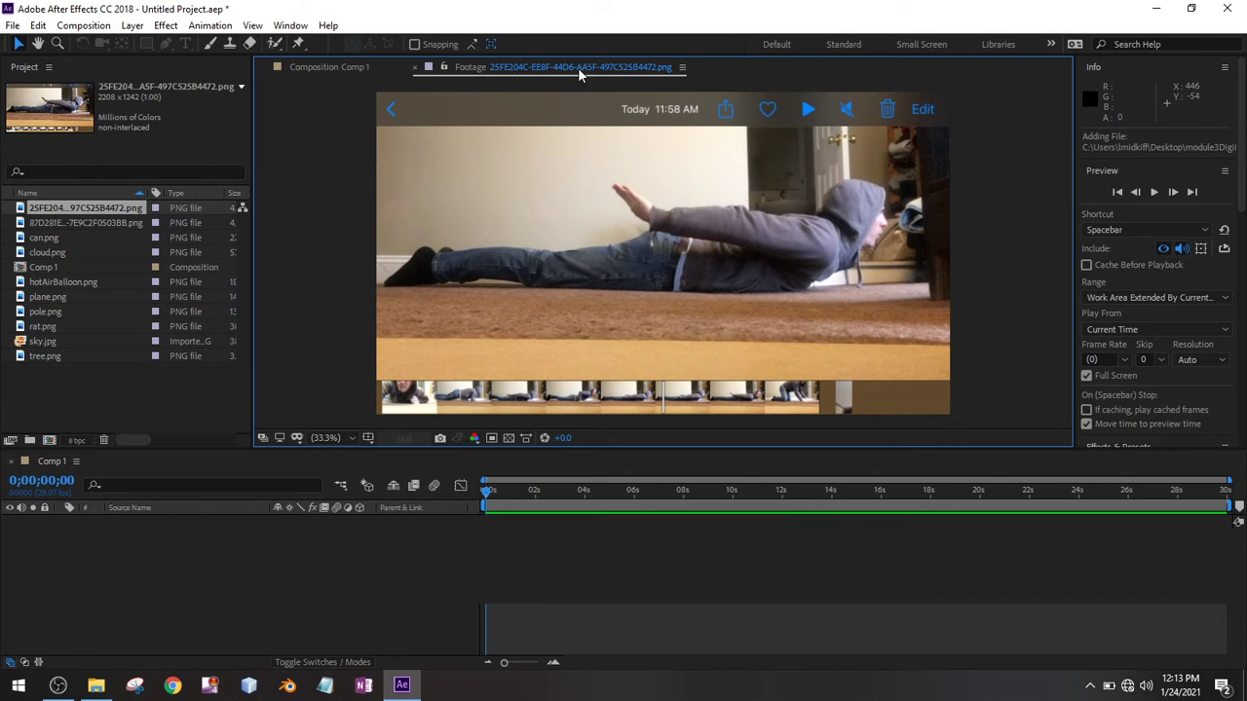
pyautogui.click(332, 66)
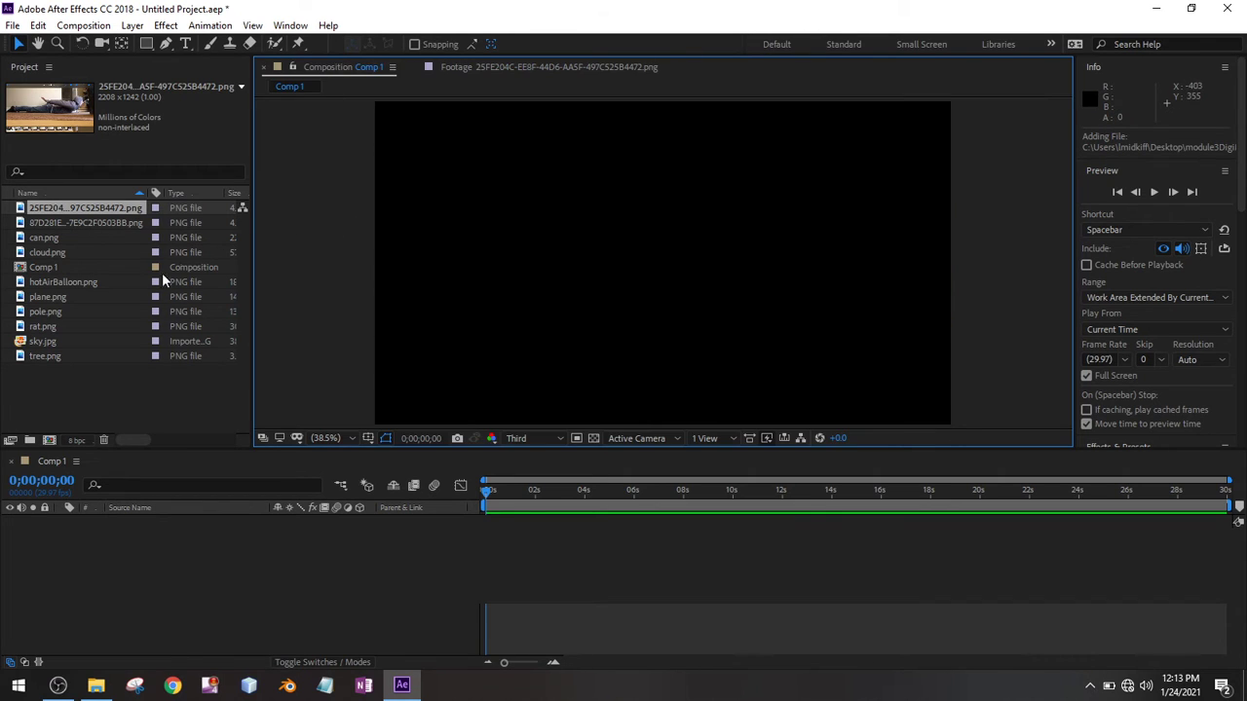
# Step: Preview the can, cloud, hot air balloon, plane, pole, rat, sky and tree images, then close the footage viewer
pyautogui.click(98, 357)
pyautogui.doubleClick(77, 239)
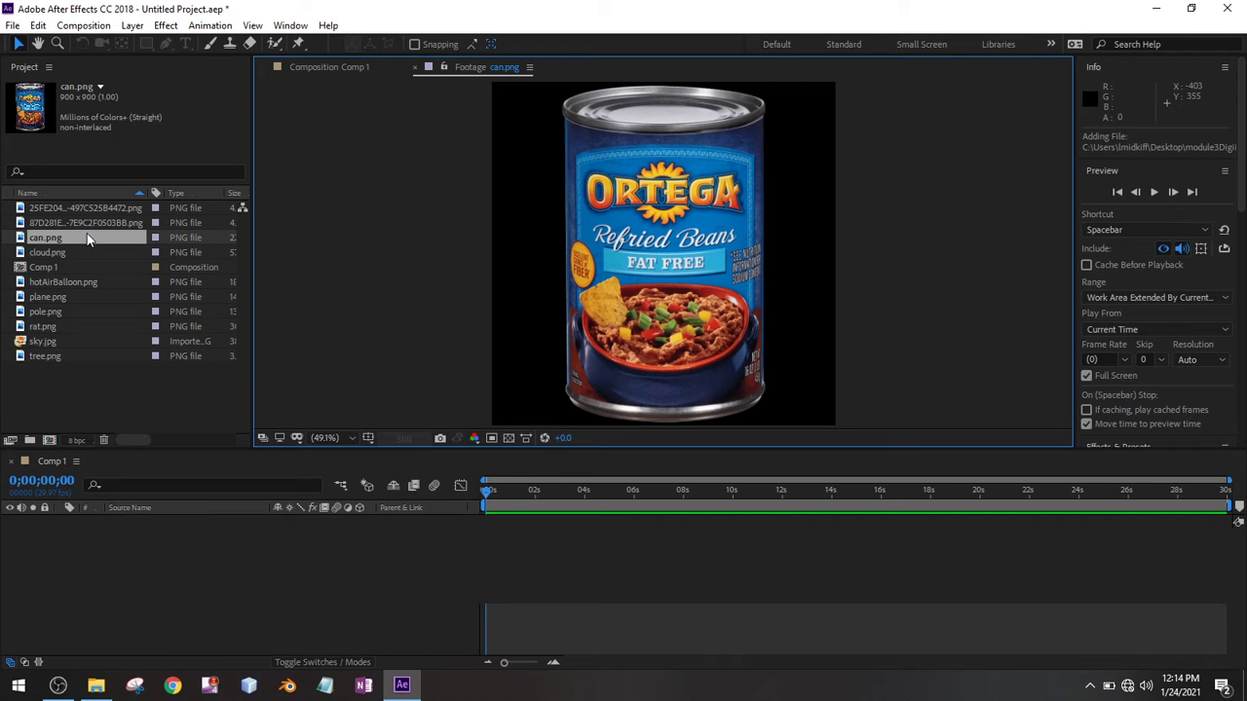
pyautogui.doubleClick(88, 252)
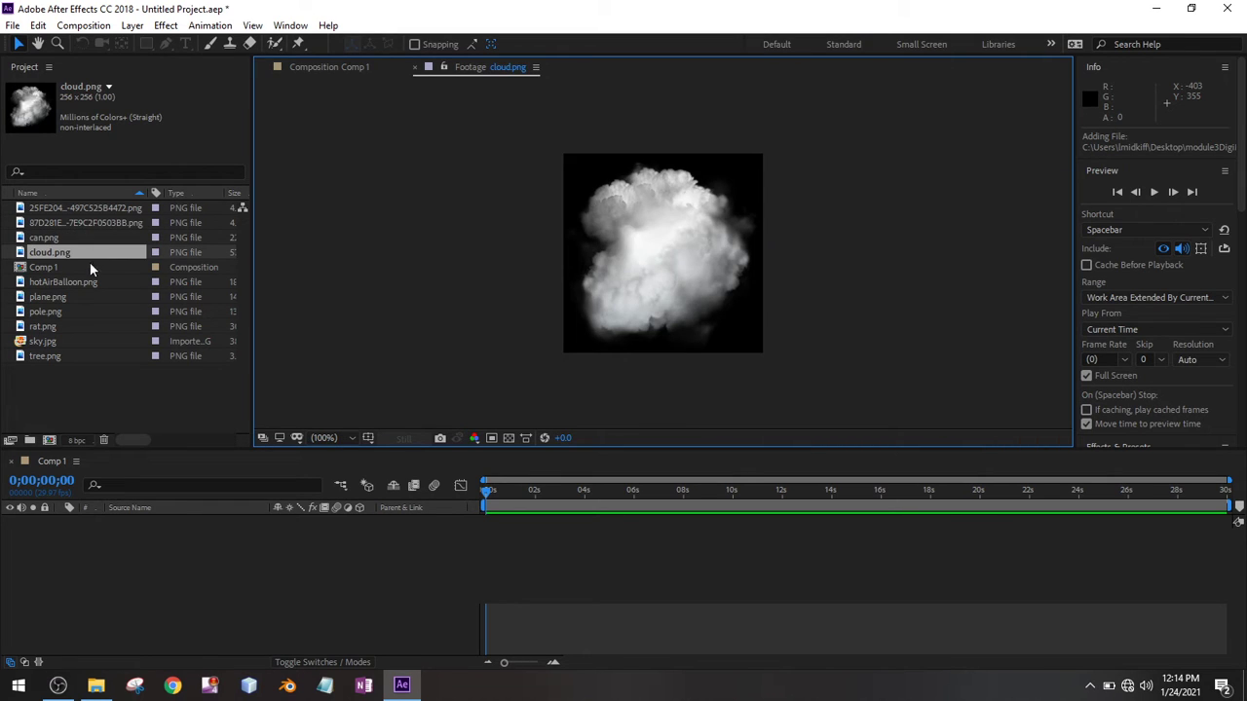
pyautogui.click(90, 269)
pyautogui.doubleClick(84, 281)
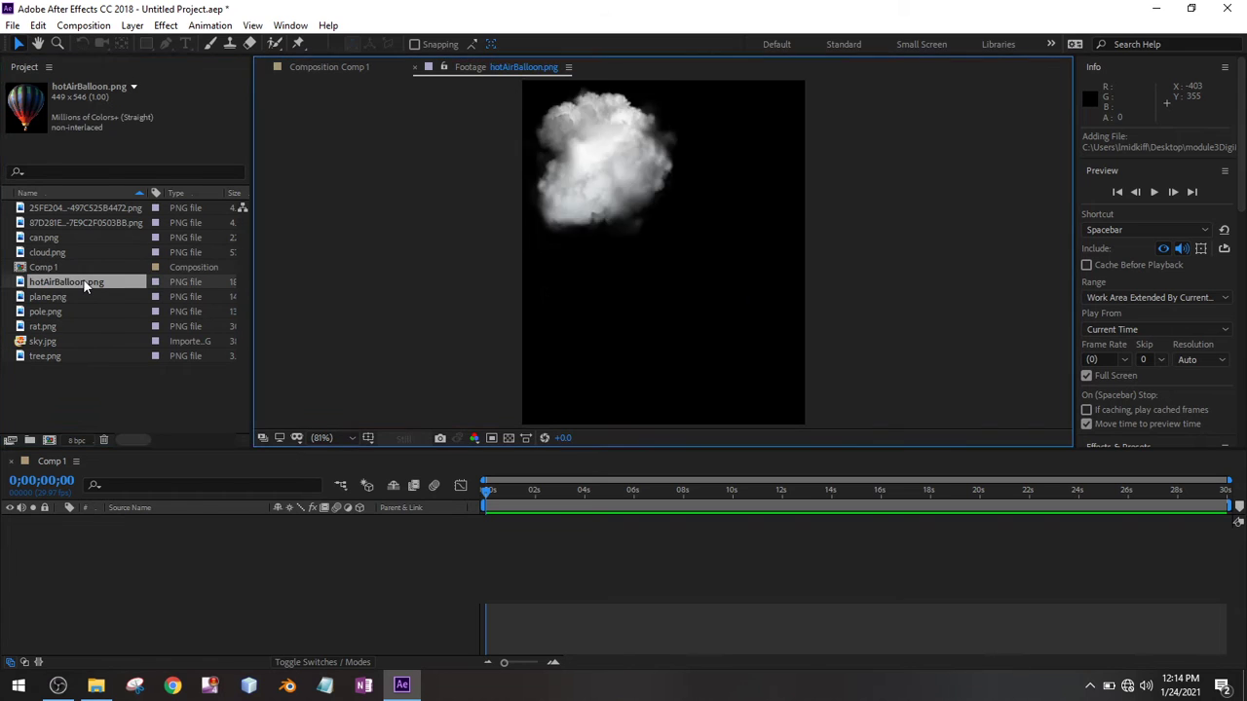
pyautogui.doubleClick(81, 294)
pyautogui.doubleClick(71, 311)
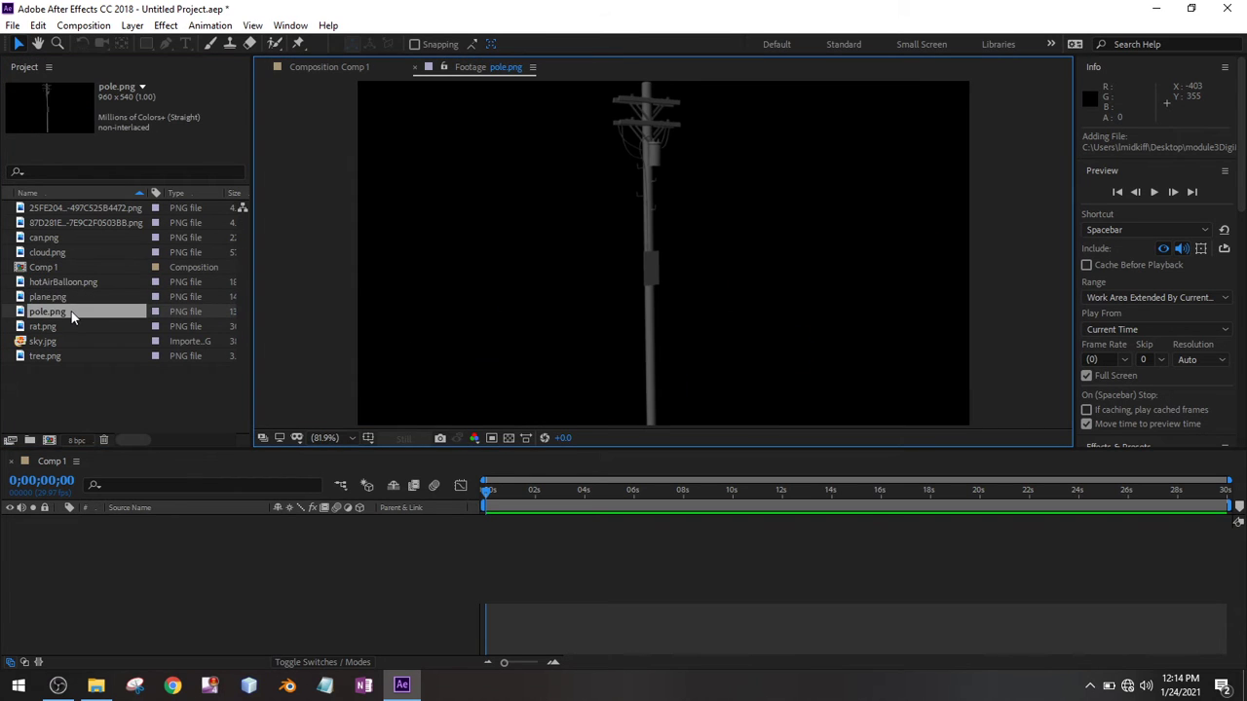
pyautogui.doubleClick(78, 327)
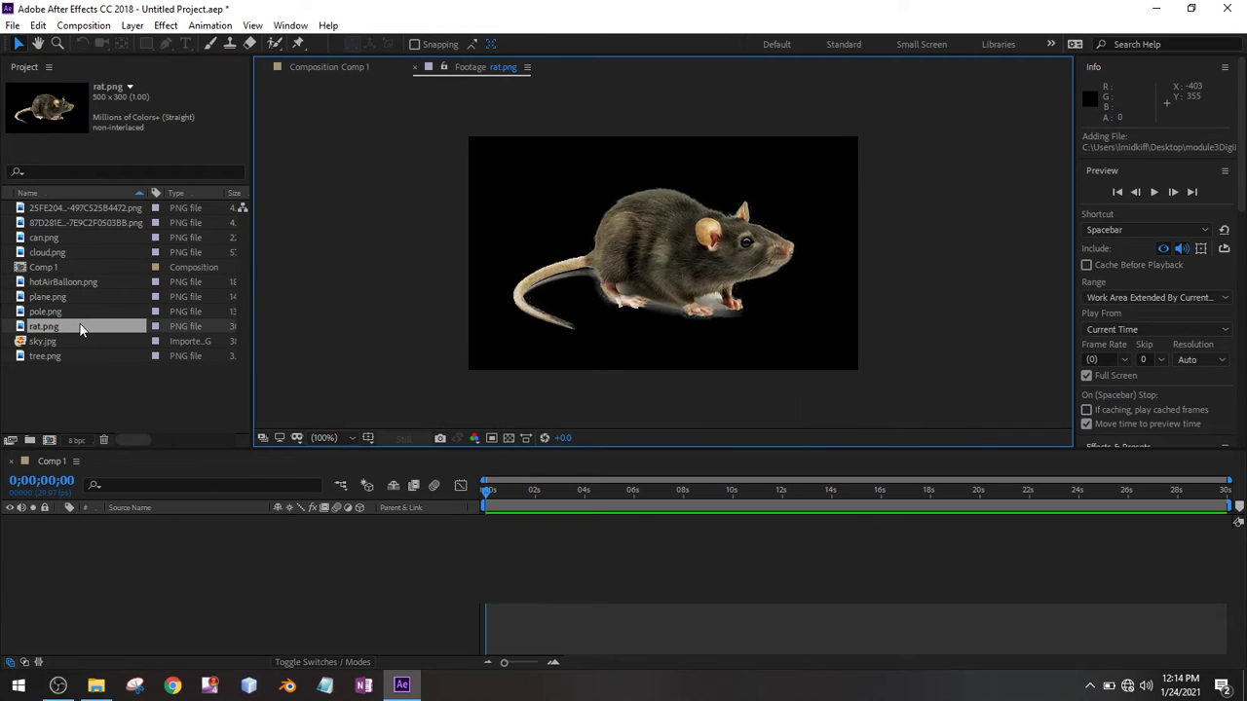
pyautogui.click(85, 342)
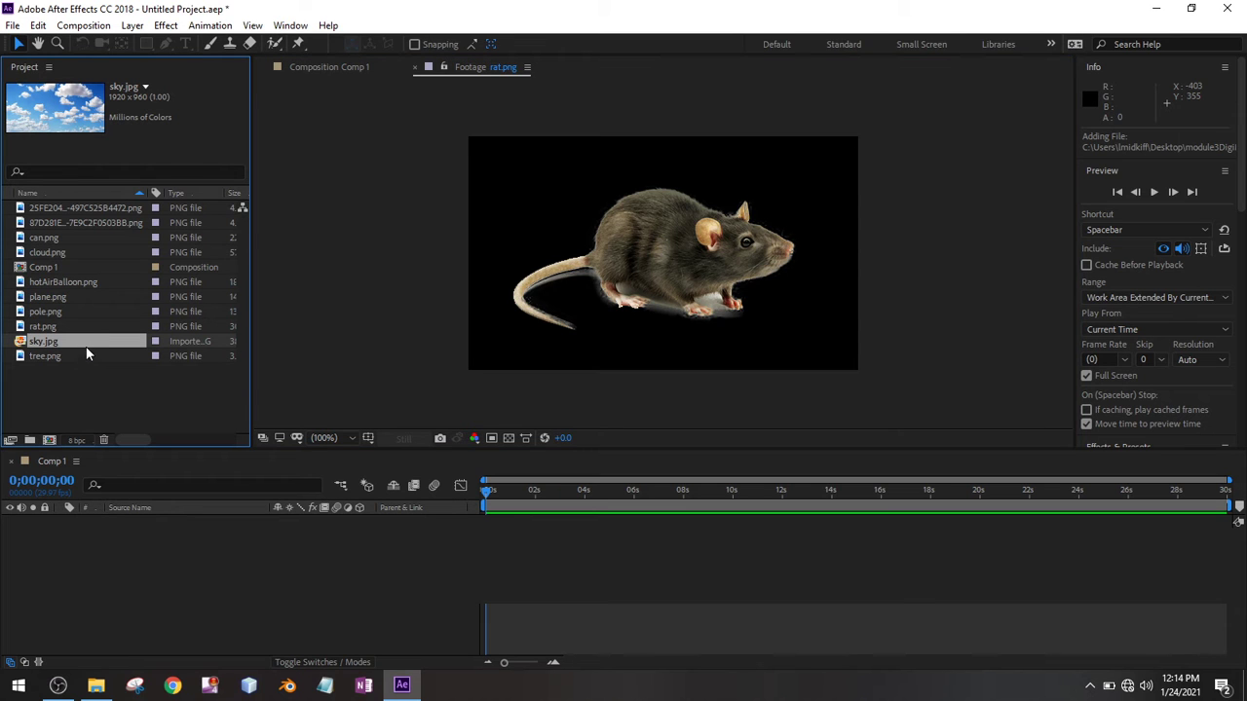
pyautogui.doubleClick(91, 341)
pyautogui.doubleClick(93, 357)
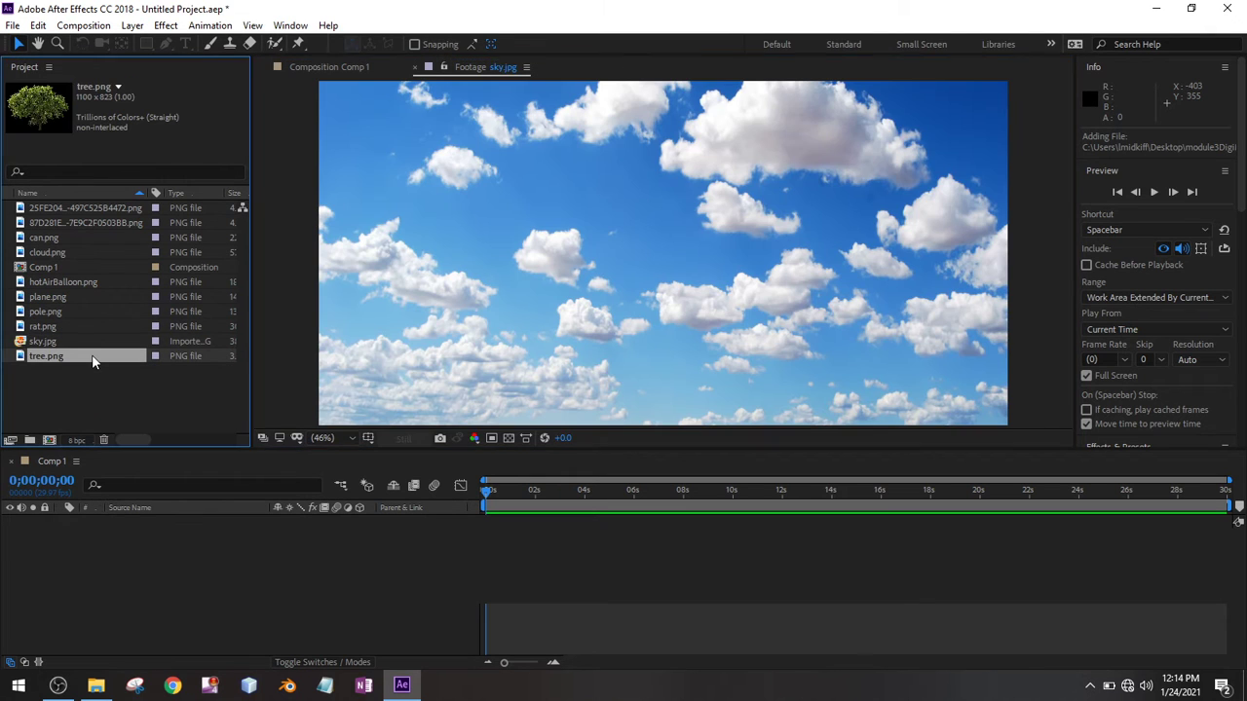
pyautogui.click(327, 66)
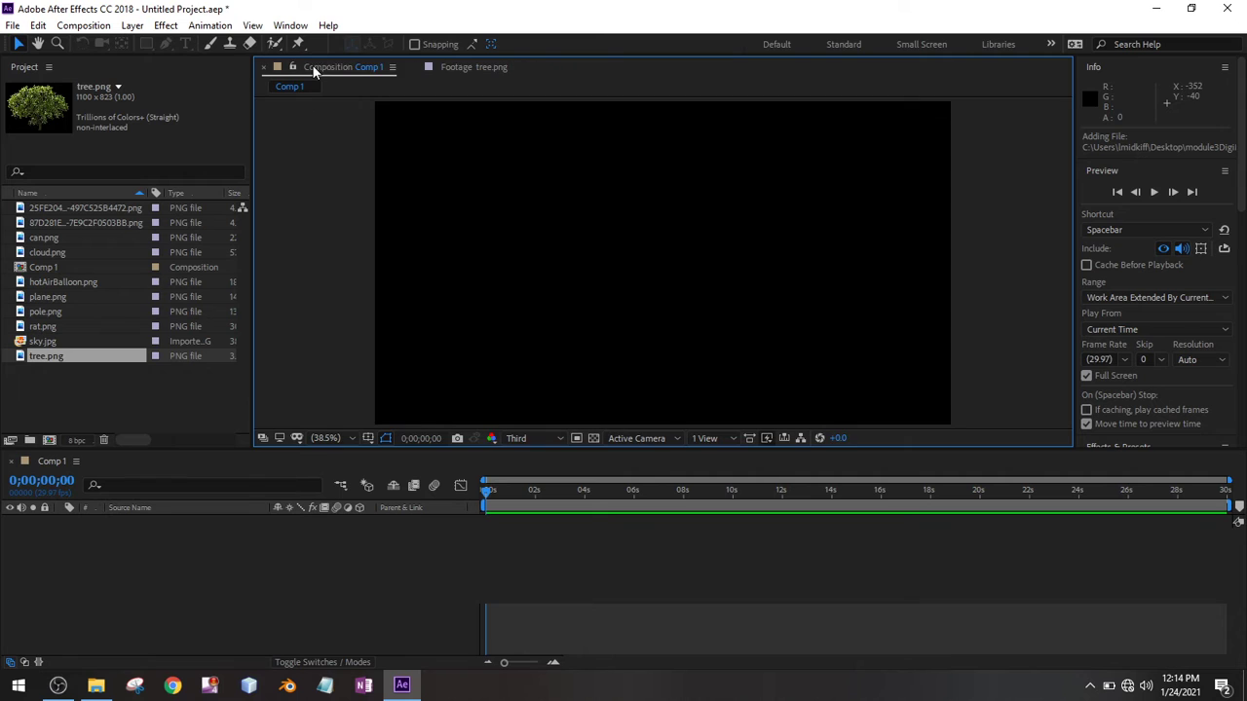
pyautogui.click(464, 65)
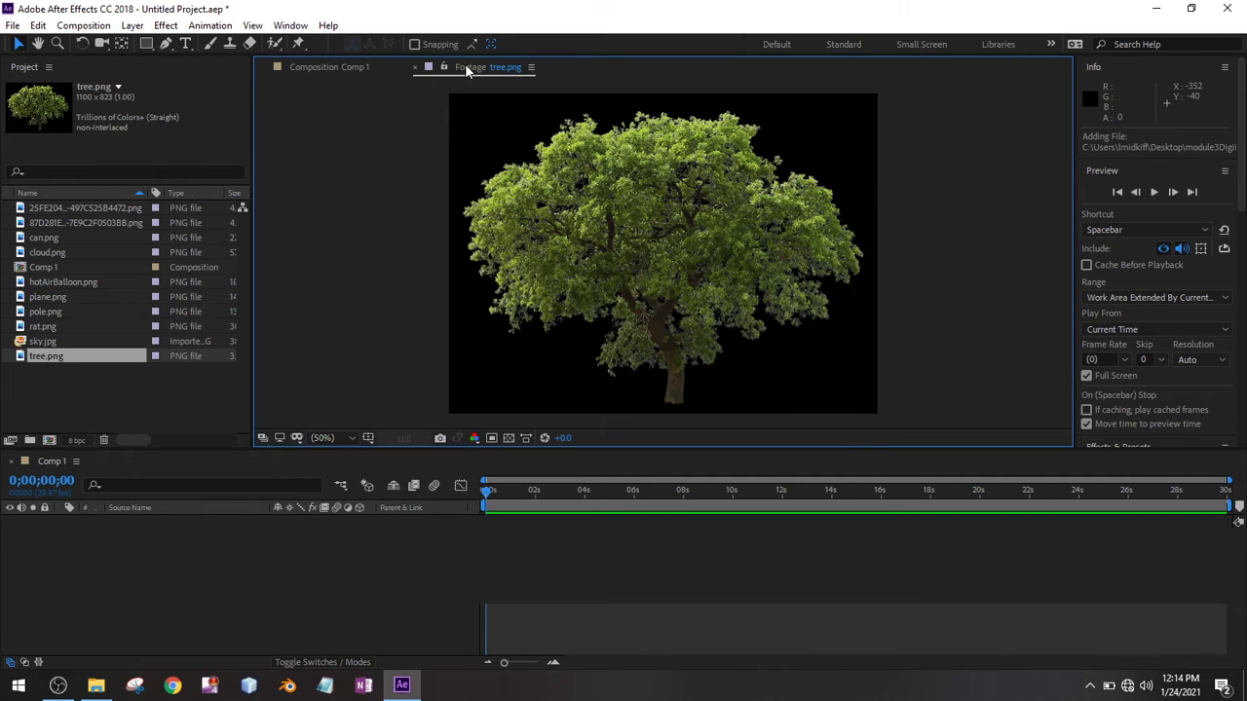
pyautogui.click(416, 67)
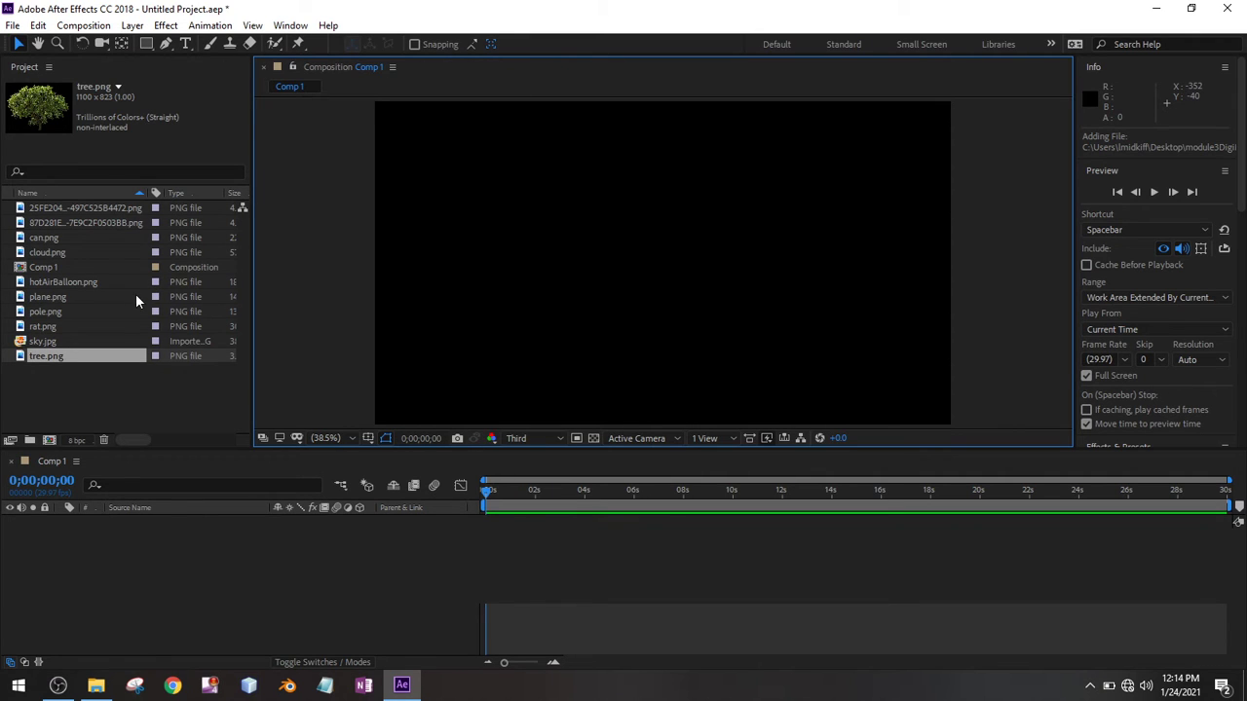
# Step: Preview the first photo of the lying man again and return to the Comp 1 view
pyautogui.click(179, 556)
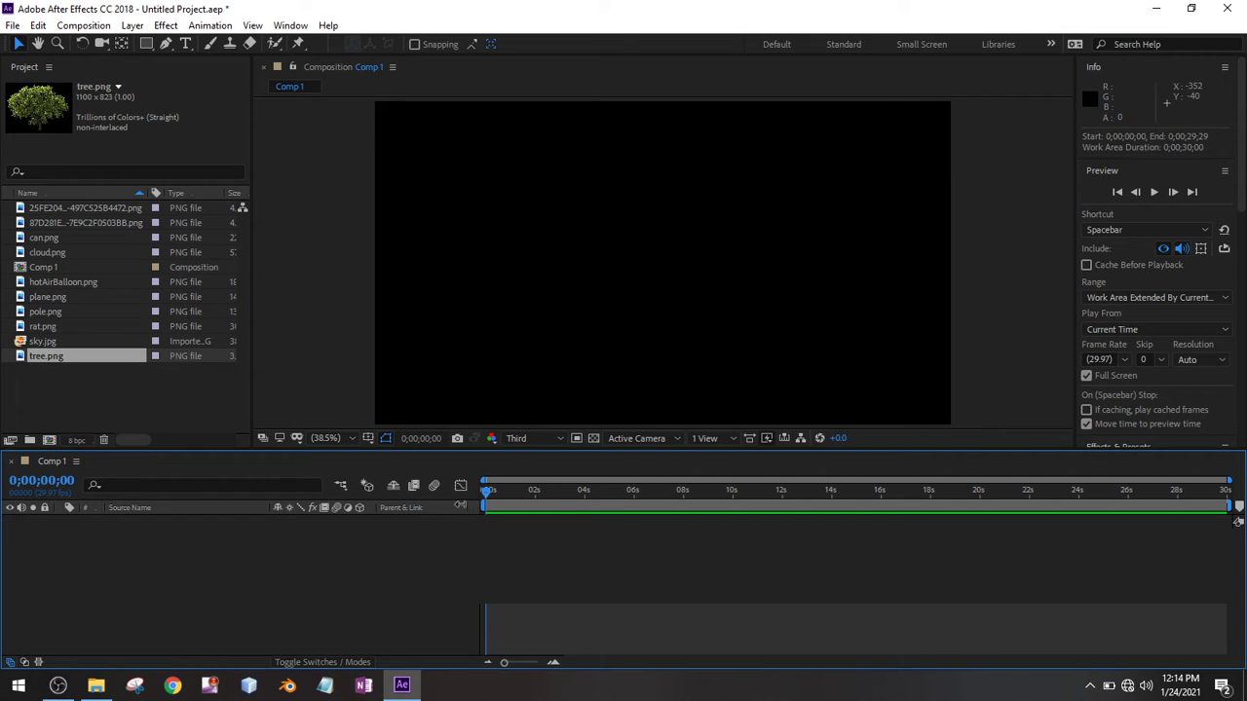
pyautogui.click(104, 207)
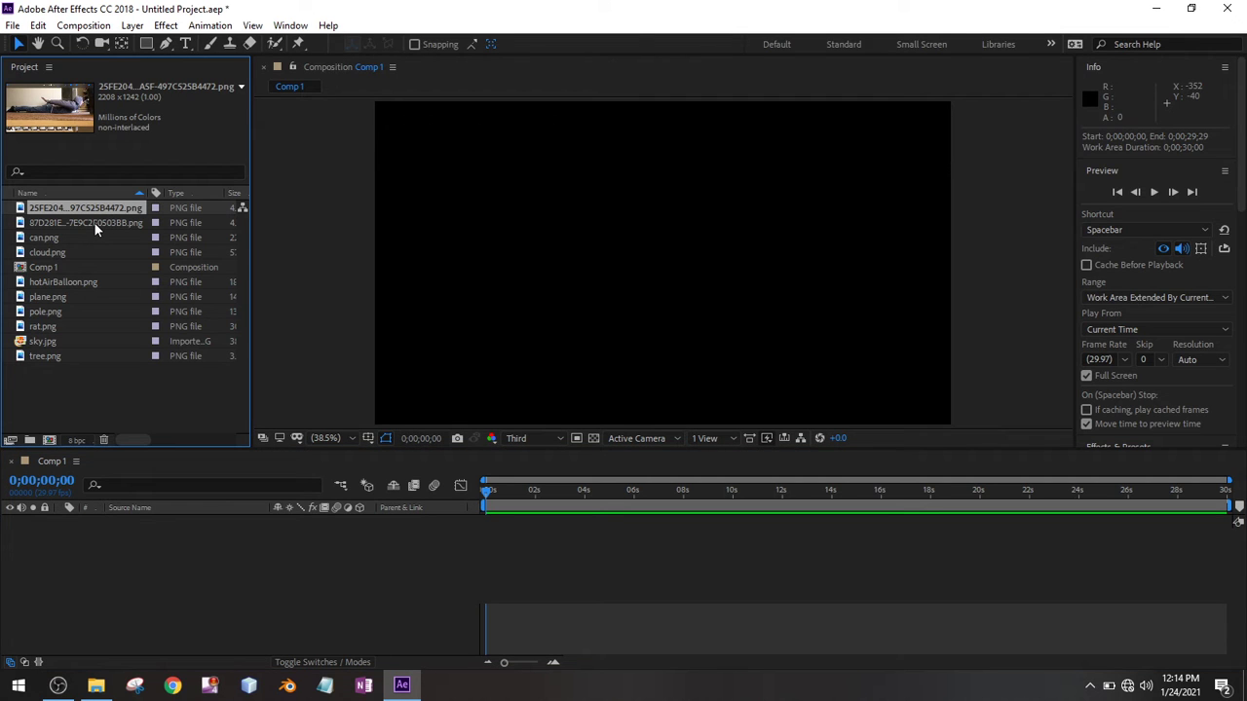
pyautogui.doubleClick(94, 209)
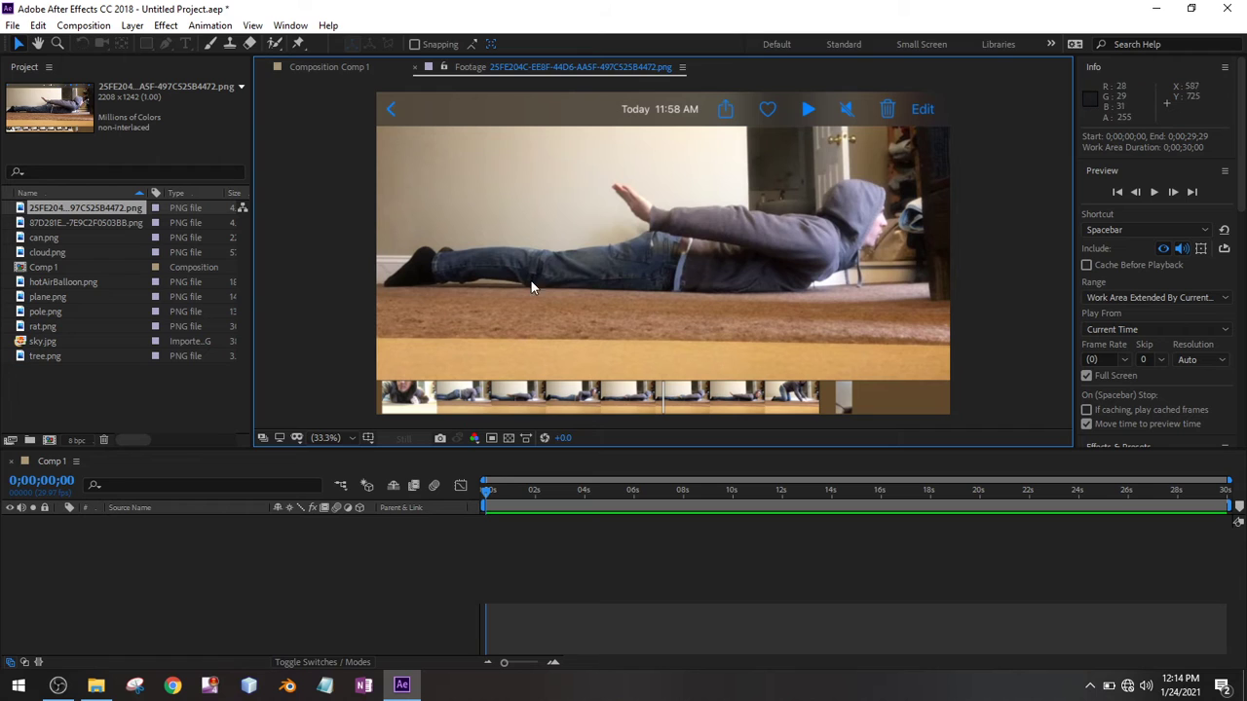
pyautogui.click(112, 211)
pyautogui.click(341, 68)
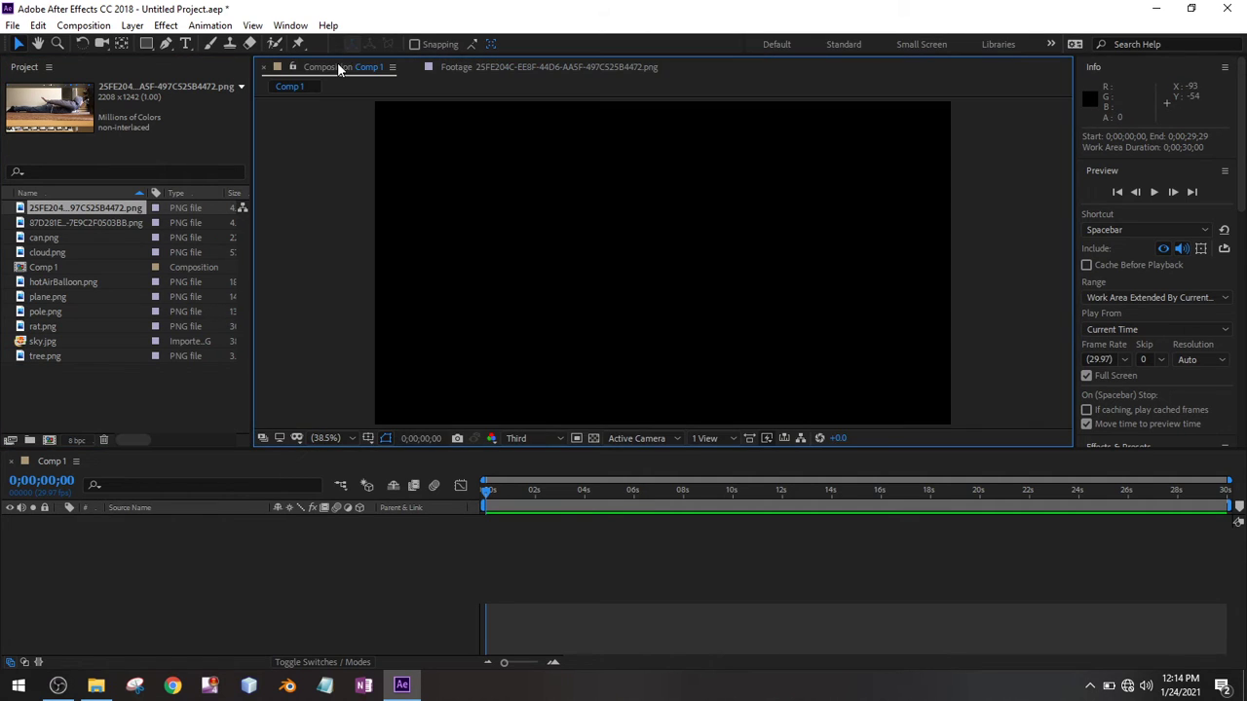
# Step: Add the first photo of the lying man to the Comp 1 timeline and scale the layer to 79%
pyautogui.moveTo(112, 208); pyautogui.dragTo(240, 535)
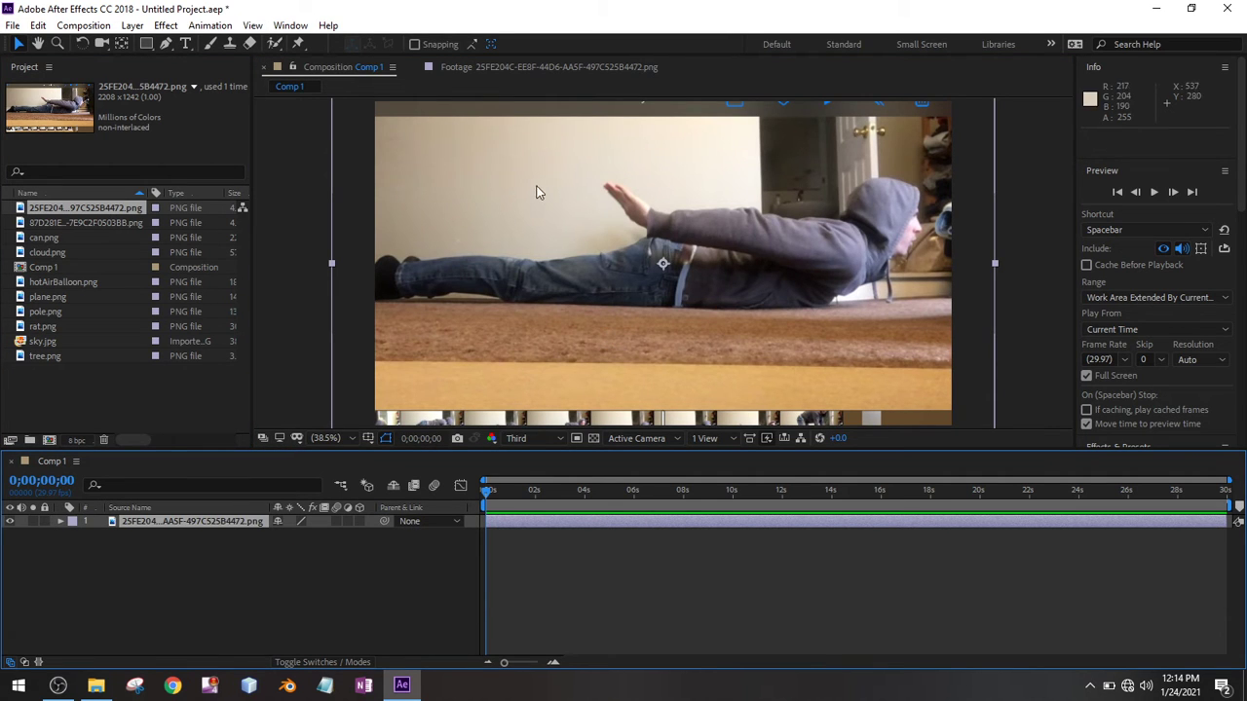
pyautogui.scroll(-1, 536, 192)
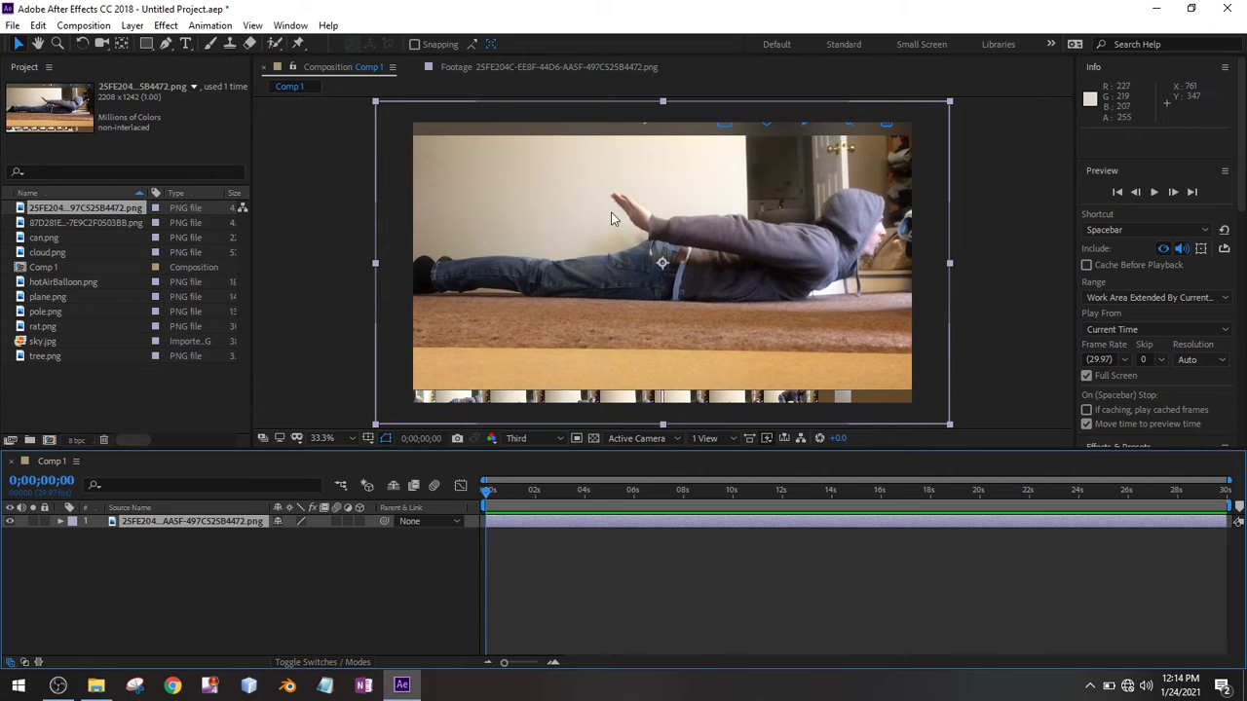
pyautogui.press('s')
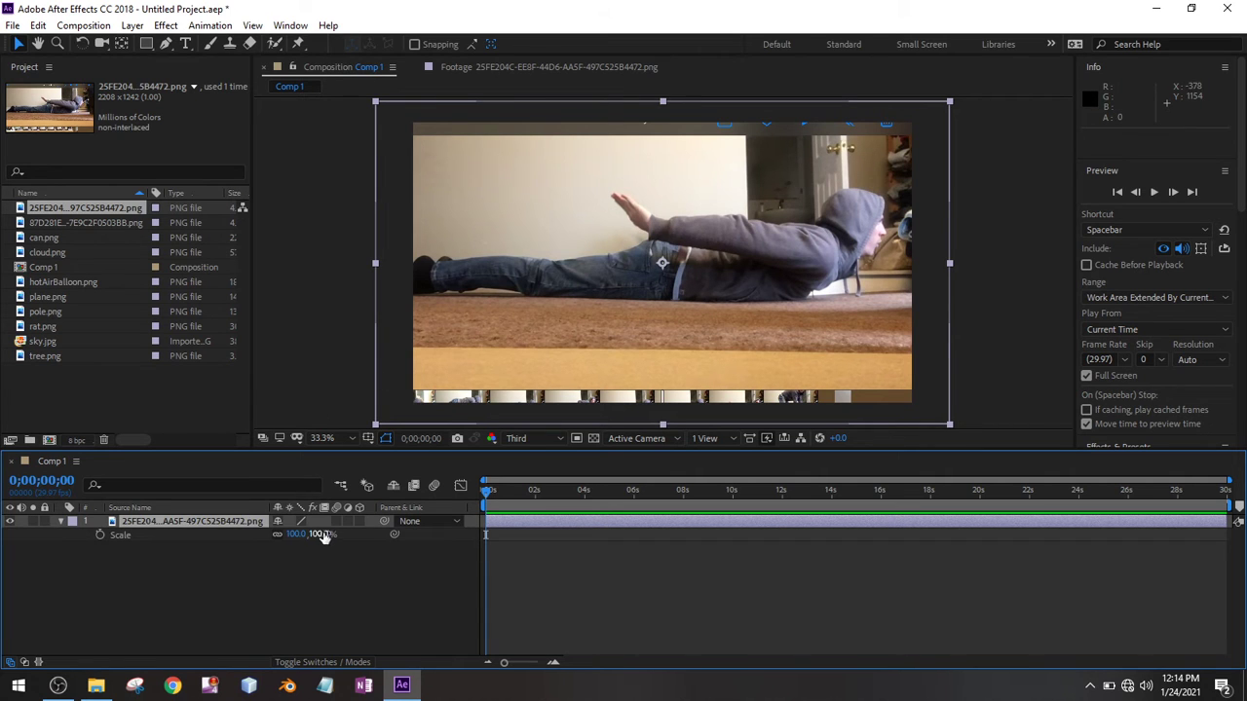
pyautogui.moveTo(312, 534); pyautogui.dragTo(291, 534)
# Step: Enlarge the composition viewer and fit the whole frame inside it
pyautogui.press('/')
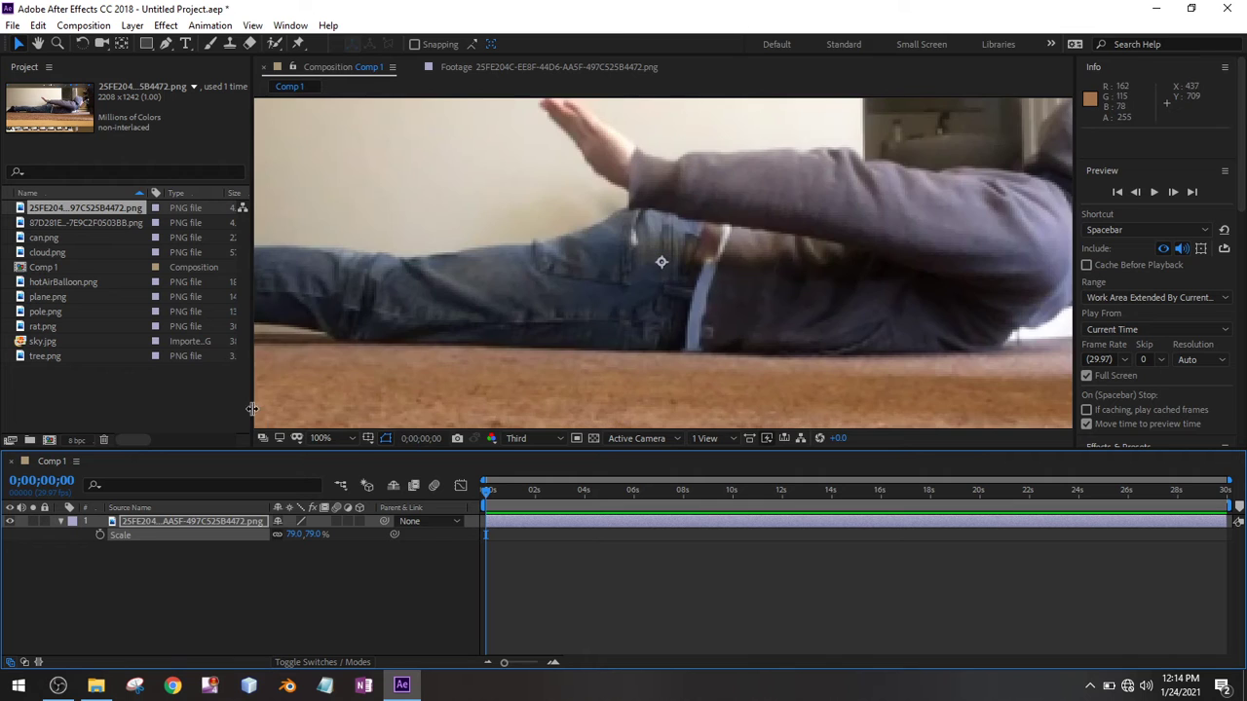
pyautogui.moveTo(349, 450); pyautogui.dragTo(343, 537)
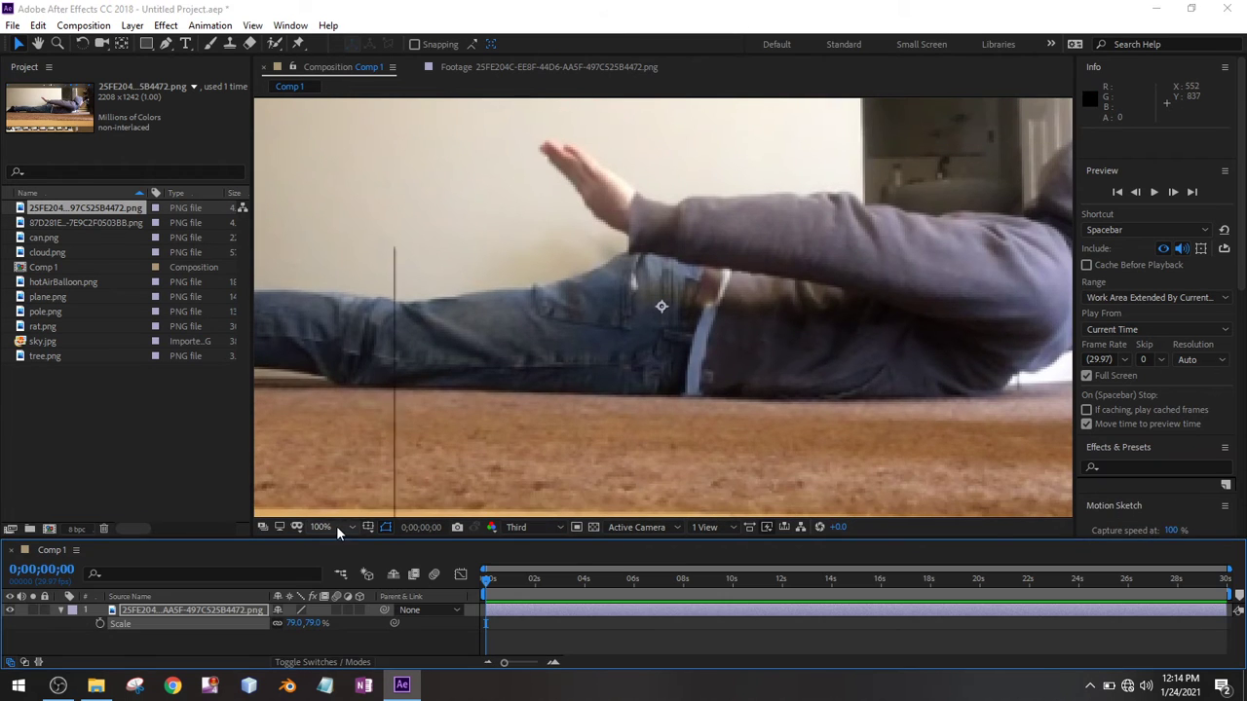
pyautogui.click(336, 525)
pyautogui.click(348, 271)
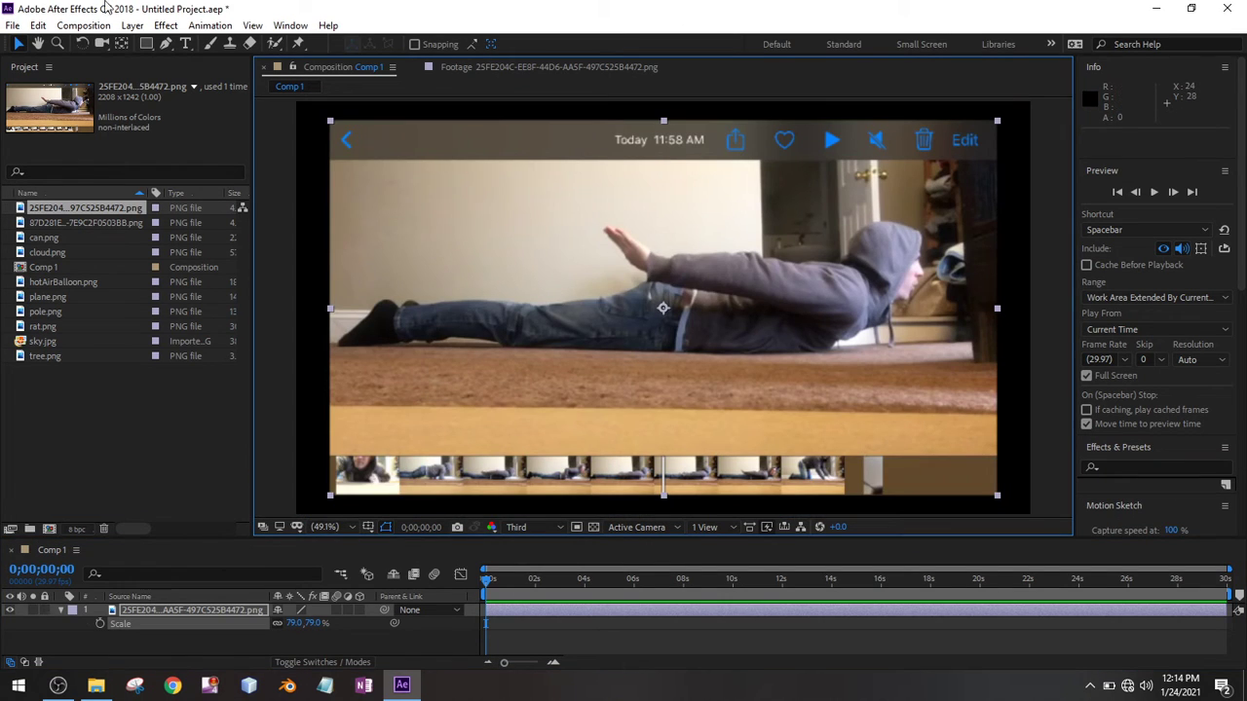
# Step: Start a Pen tool mask on the photo layer, tracing the man's foot from the ankle over the heel to the toes and along the underside
pyautogui.click(168, 43)
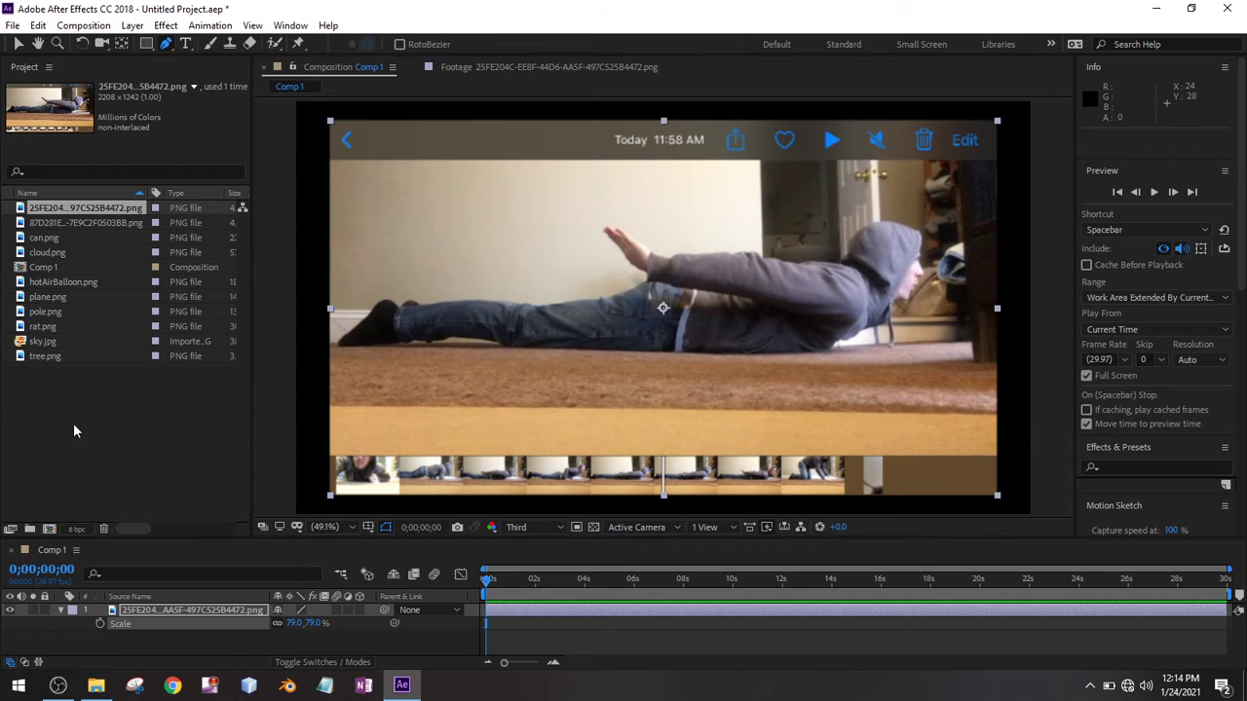
pyautogui.click(178, 613)
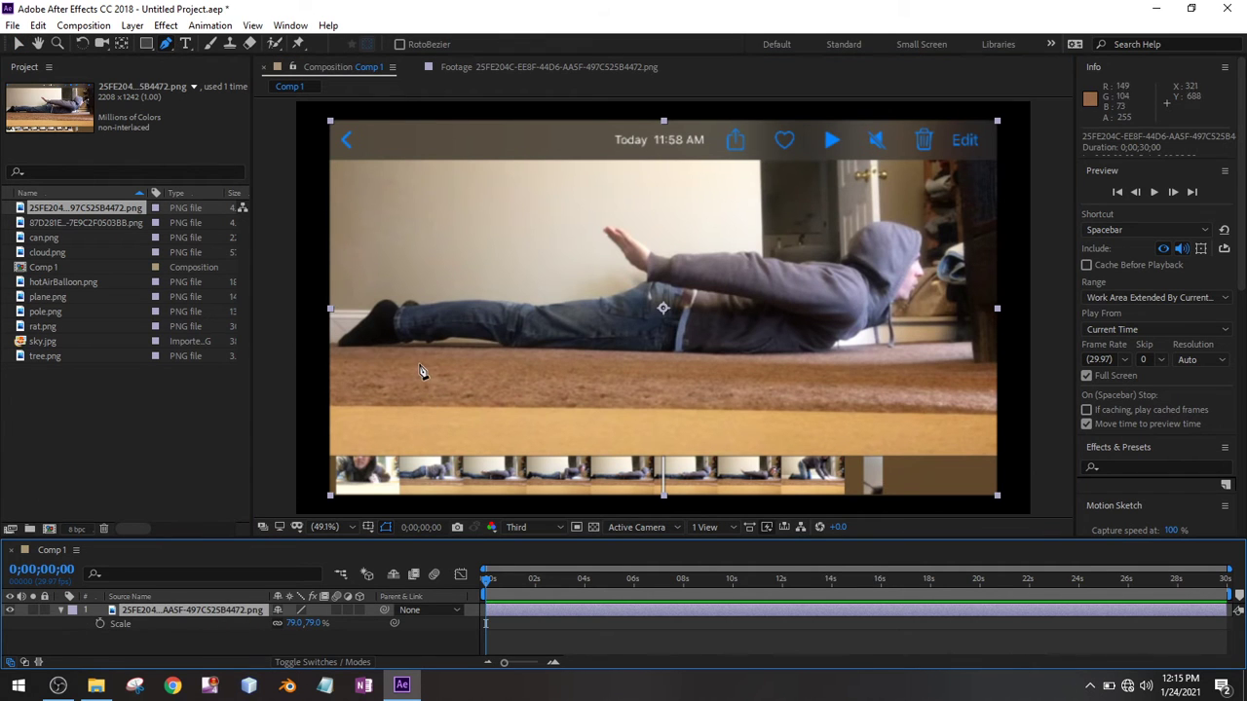
pyautogui.scroll(4, 399, 357)
pyautogui.scroll(-2, 365, 338)
pyautogui.moveTo(394, 331); pyautogui.dragTo(682, 323)
pyautogui.moveTo(484, 328); pyautogui.dragTo(664, 324)
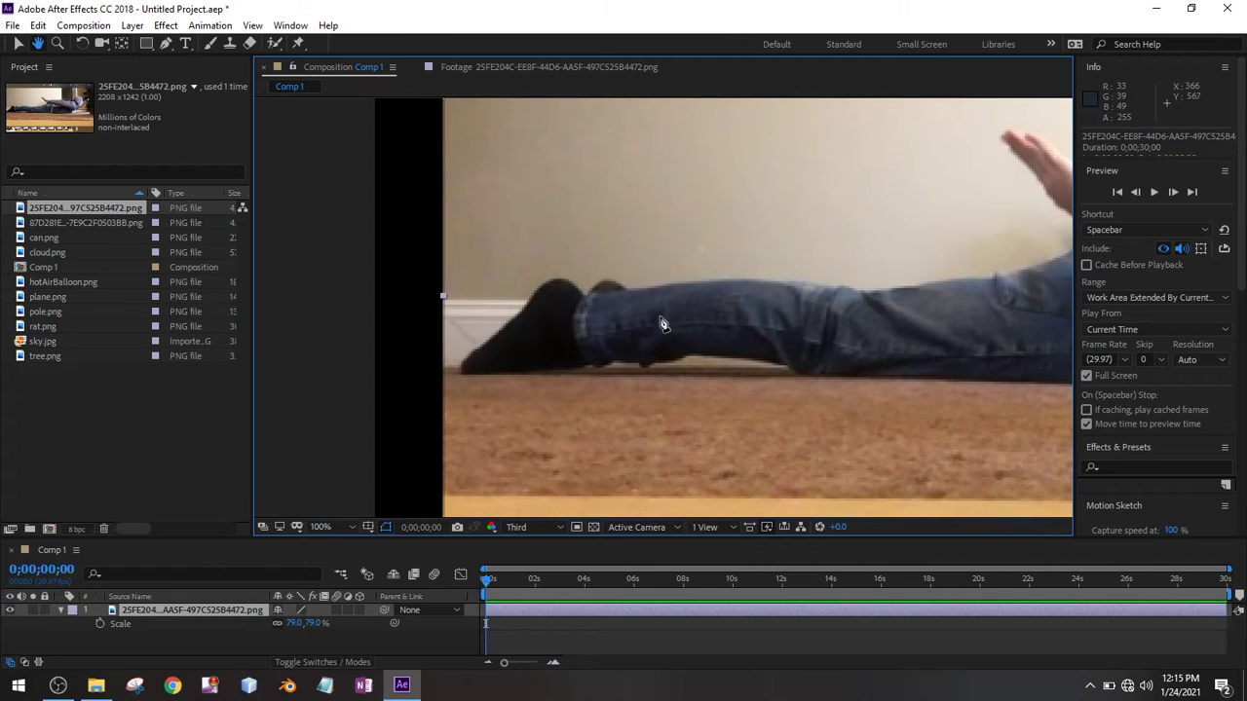
pyautogui.click(584, 290)
pyautogui.moveTo(560, 278); pyautogui.dragTo(548, 278)
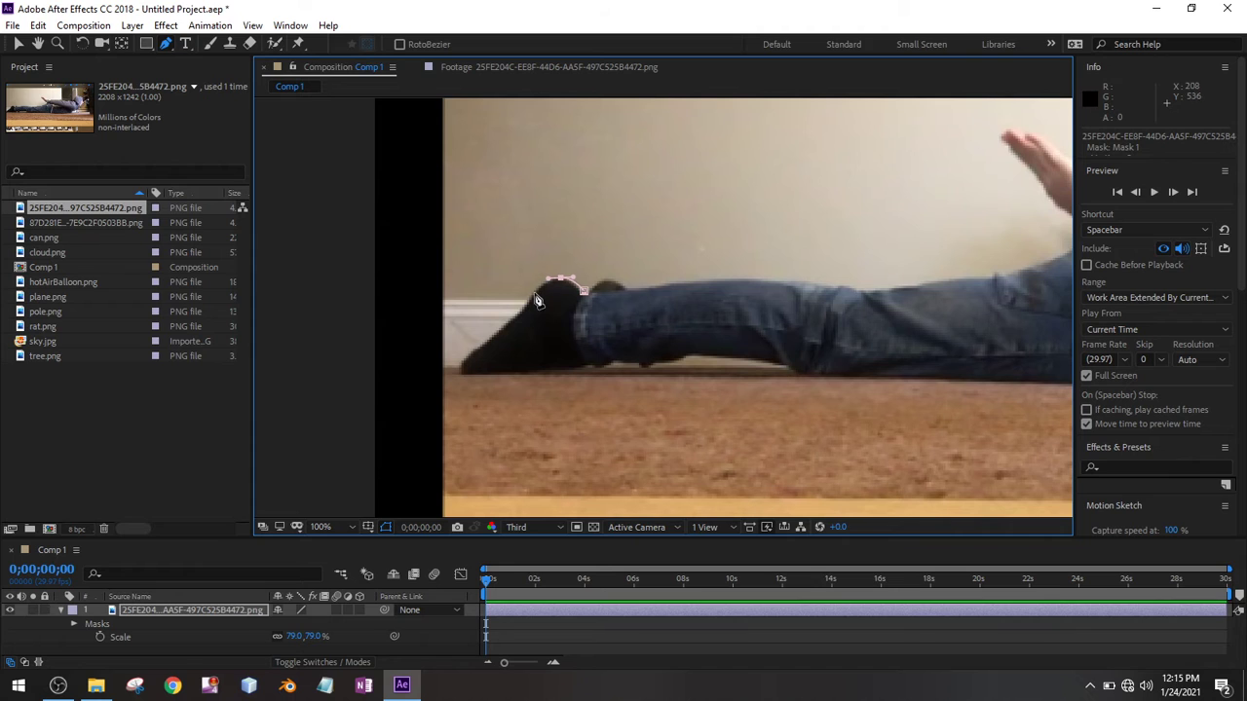
pyautogui.click(520, 312)
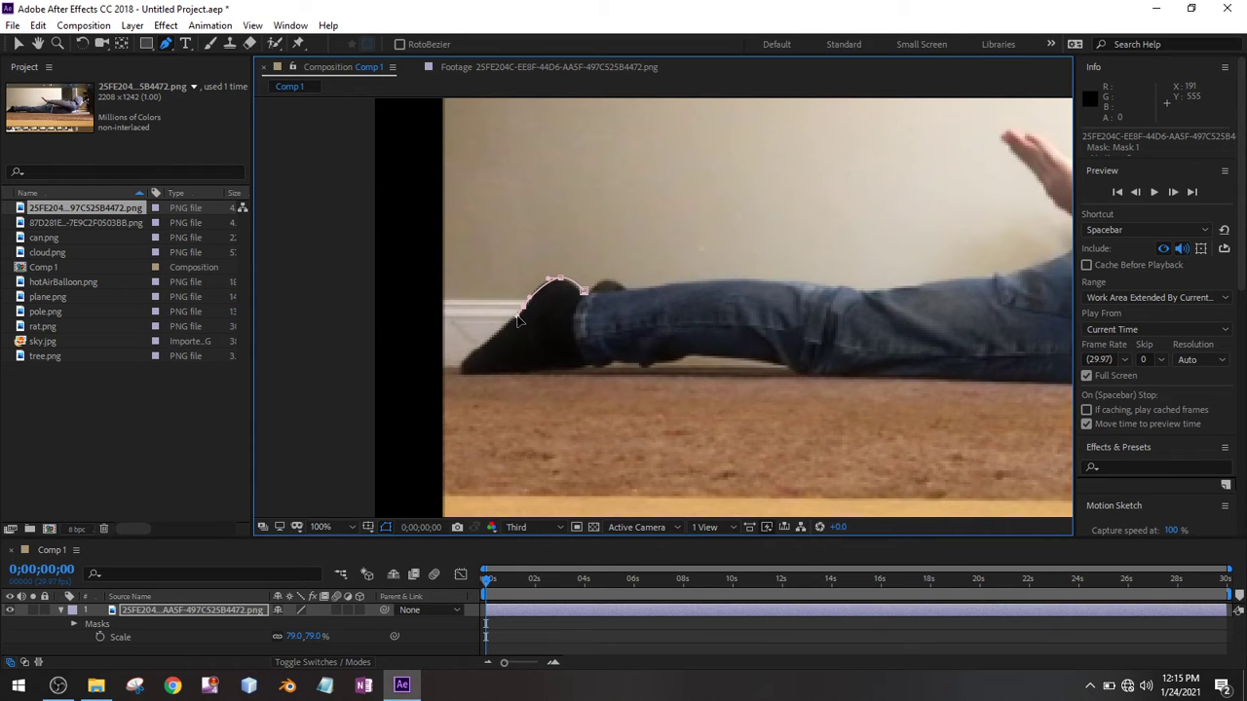
pyautogui.click(469, 357)
pyautogui.moveTo(460, 373); pyautogui.dragTo(546, 369)
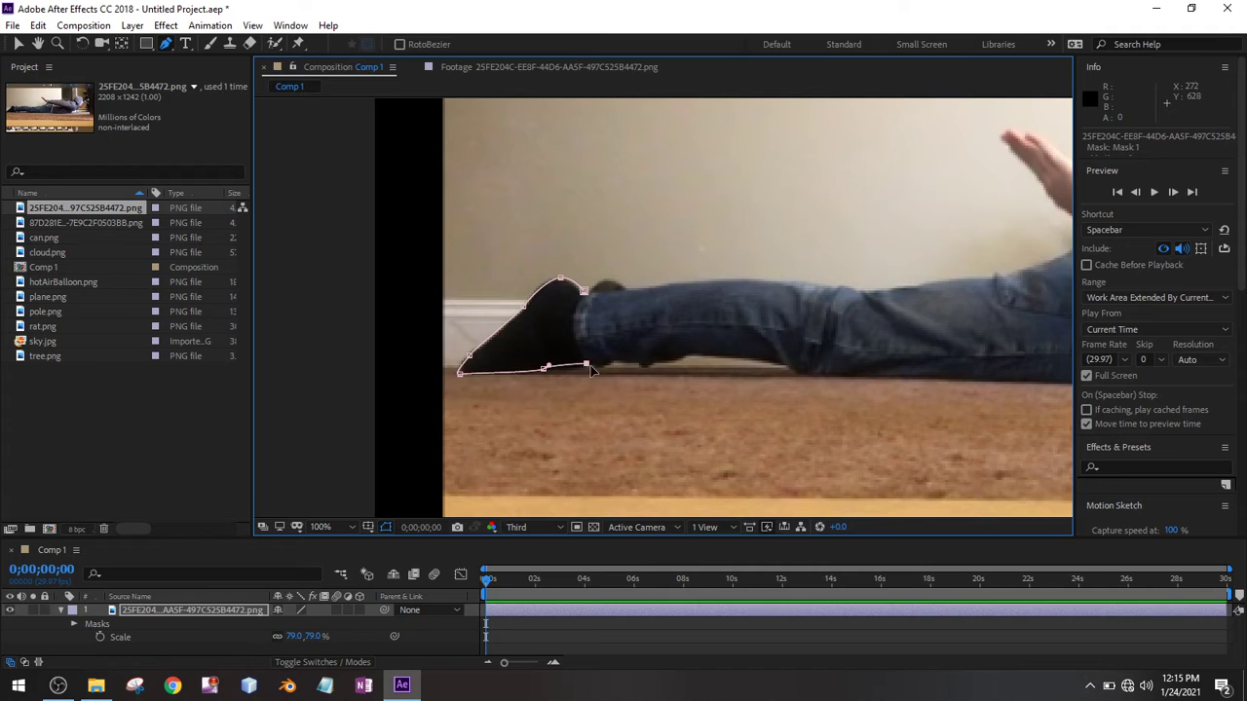
# Step: Continue the Pen tool mask along the underside of the man's legs, from the ankle past the knee to the shirt hem
pyautogui.moveTo(625, 363); pyautogui.dragTo(694, 355)
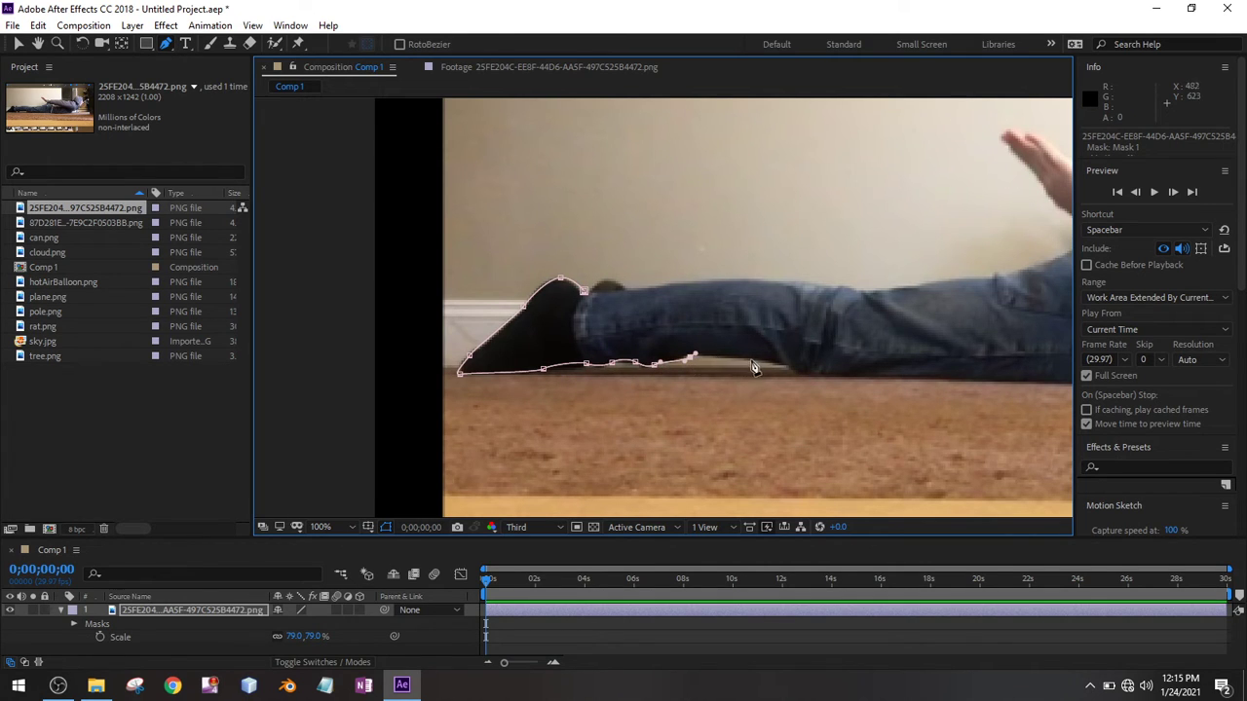
pyautogui.moveTo(787, 371); pyautogui.dragTo(831, 377)
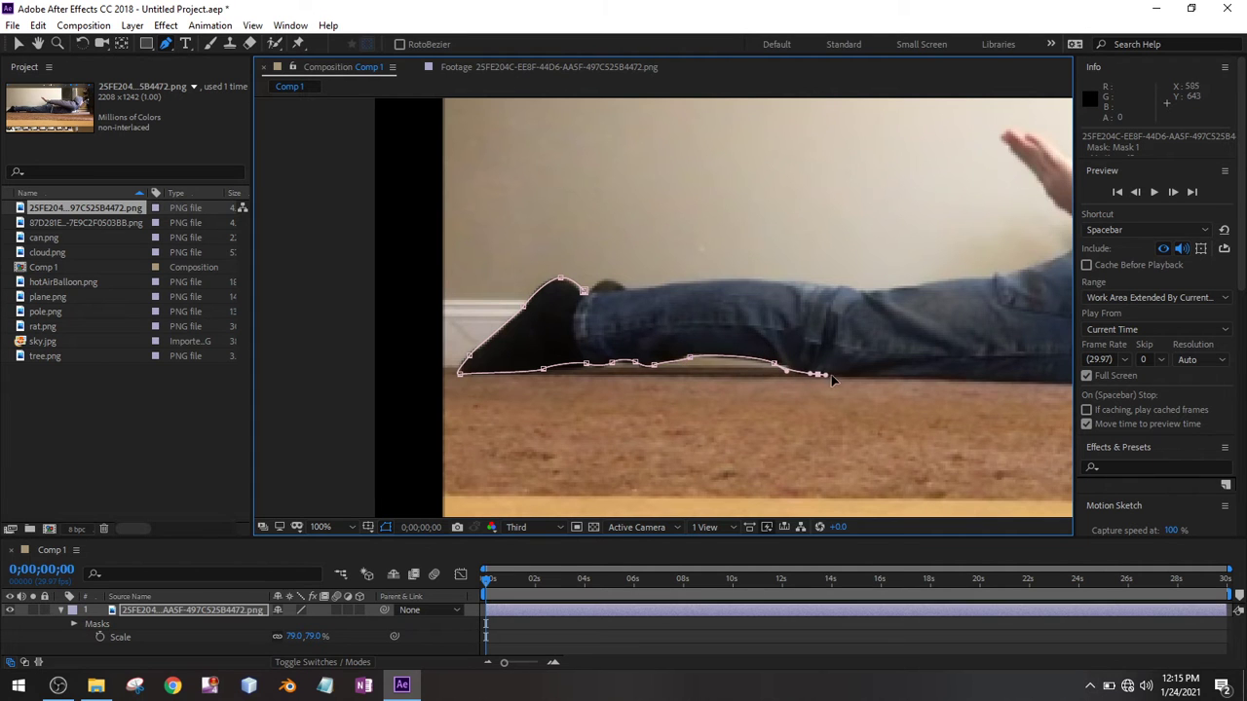
pyautogui.press(',')
pyautogui.scroll(2, 851, 421)
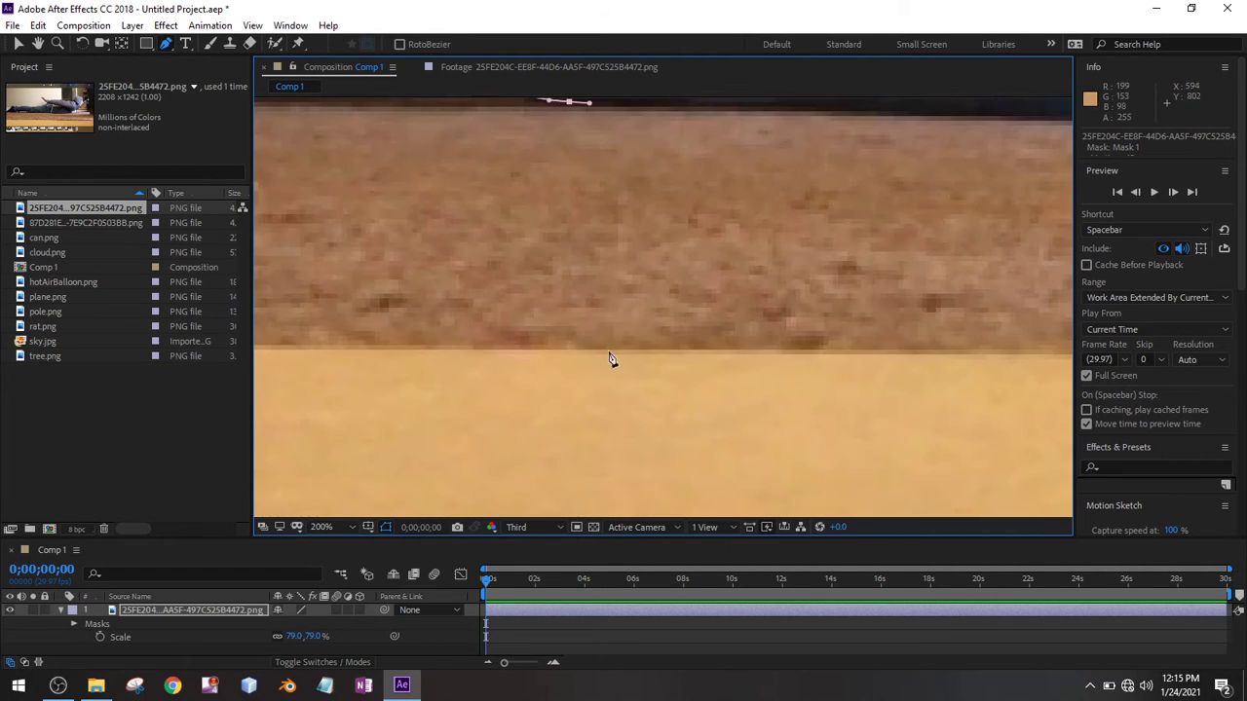
pyautogui.moveTo(560, 308); pyautogui.dragTo(431, 361)
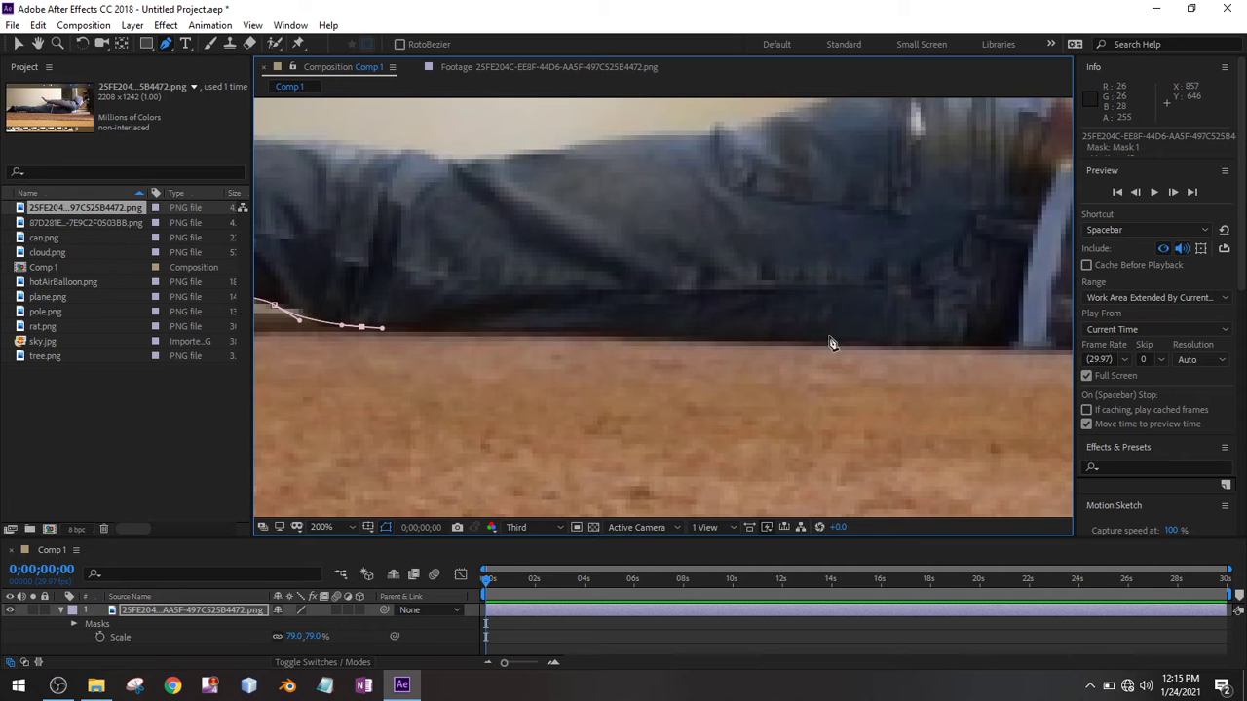
pyautogui.click(1030, 345)
# Step: Extend the mask path along the underside of the torso and up the chest to the front of the neck
pyautogui.scroll(-2, 1033, 355)
pyautogui.moveTo(737, 341); pyautogui.dragTo(585, 336)
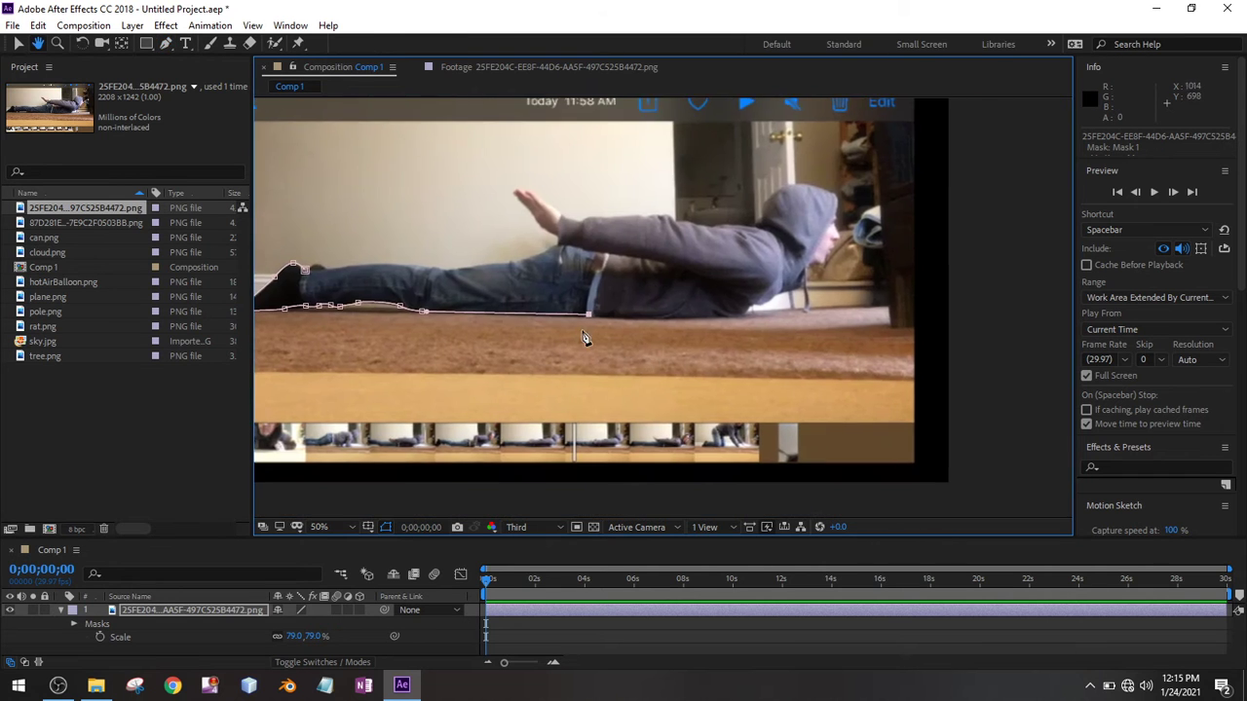
pyautogui.scroll(4, 640, 320)
pyautogui.scroll(-1, 699, 291)
pyautogui.scroll(-4, 699, 297)
pyautogui.scroll(1, 640, 387)
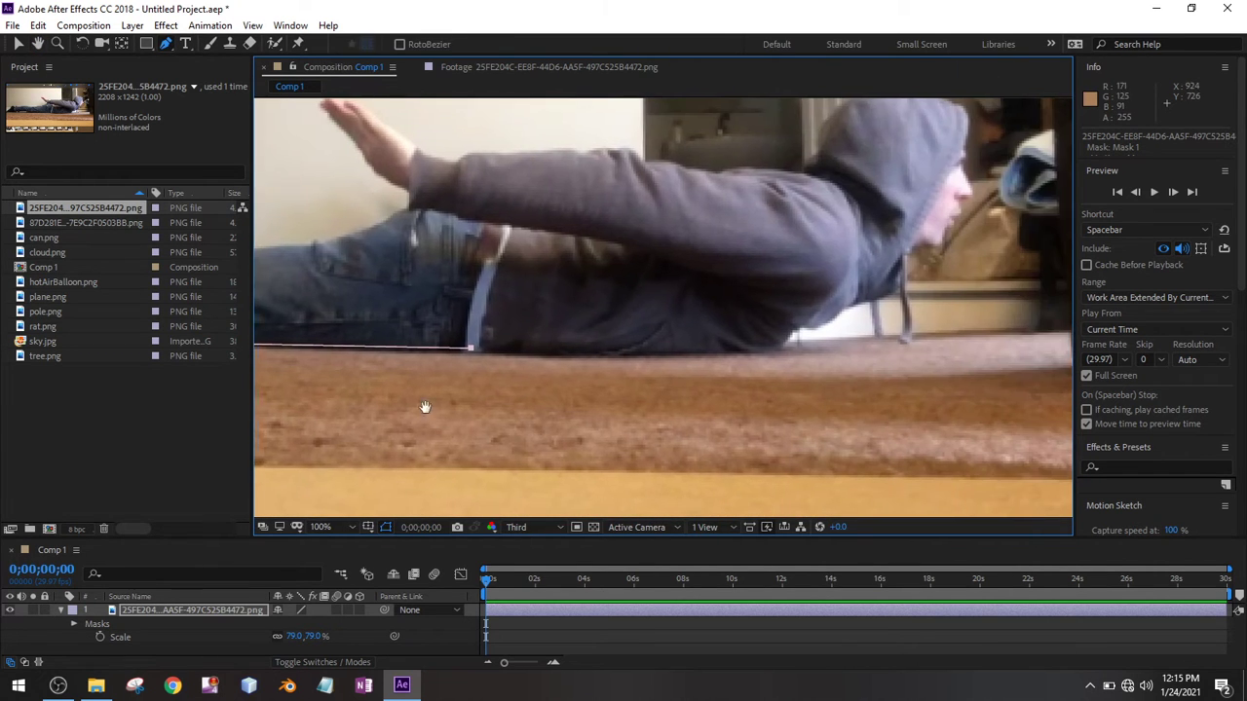
pyautogui.click(774, 351)
pyautogui.click(789, 335)
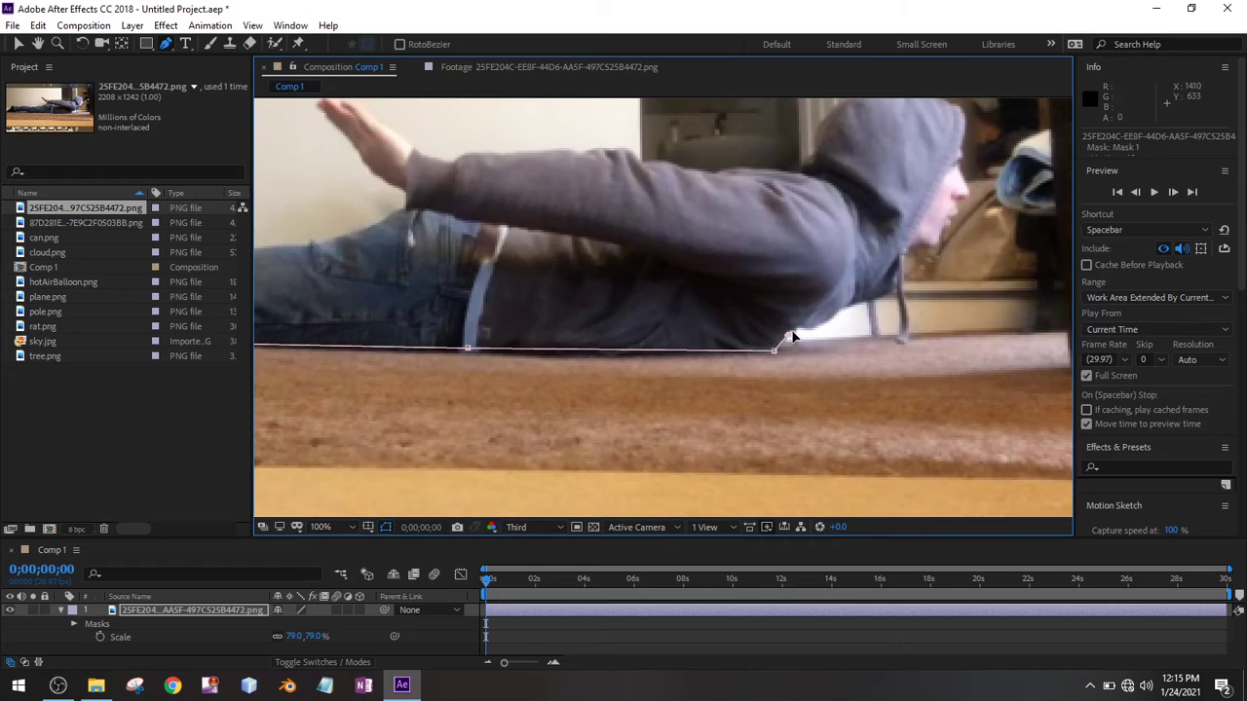
pyautogui.click(803, 329)
pyautogui.click(813, 328)
pyautogui.click(849, 304)
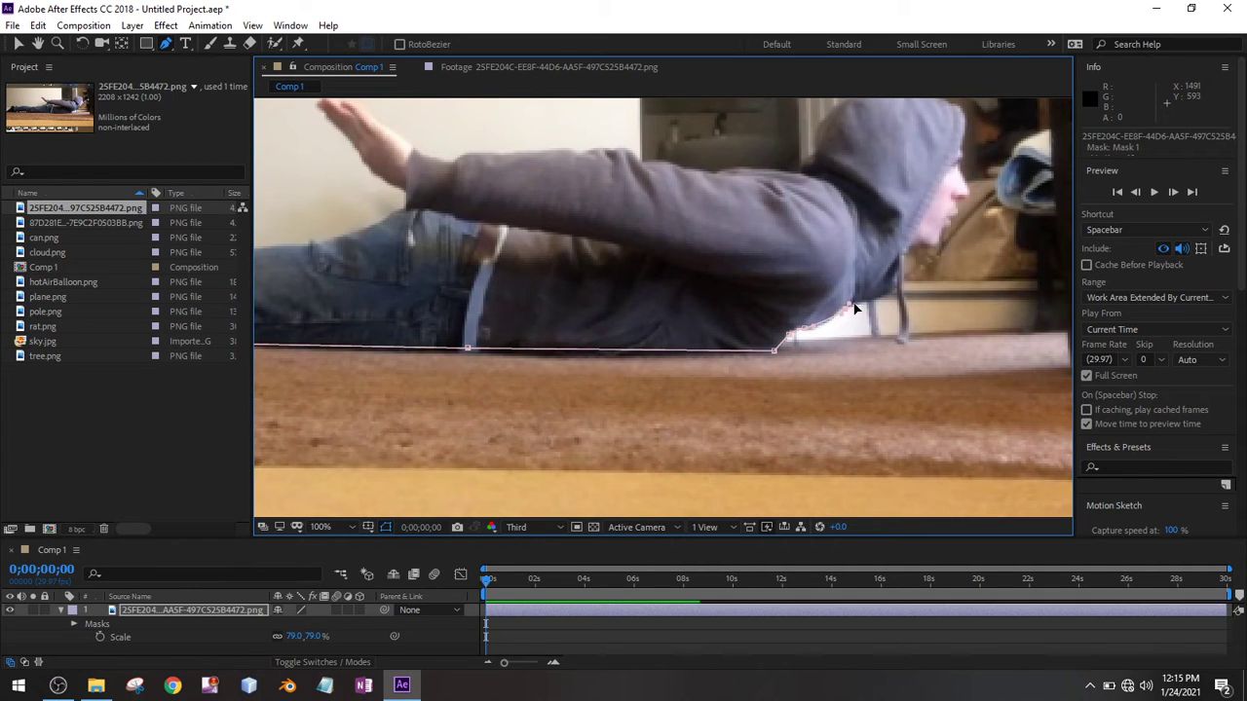
pyautogui.moveTo(889, 292); pyautogui.dragTo(896, 283)
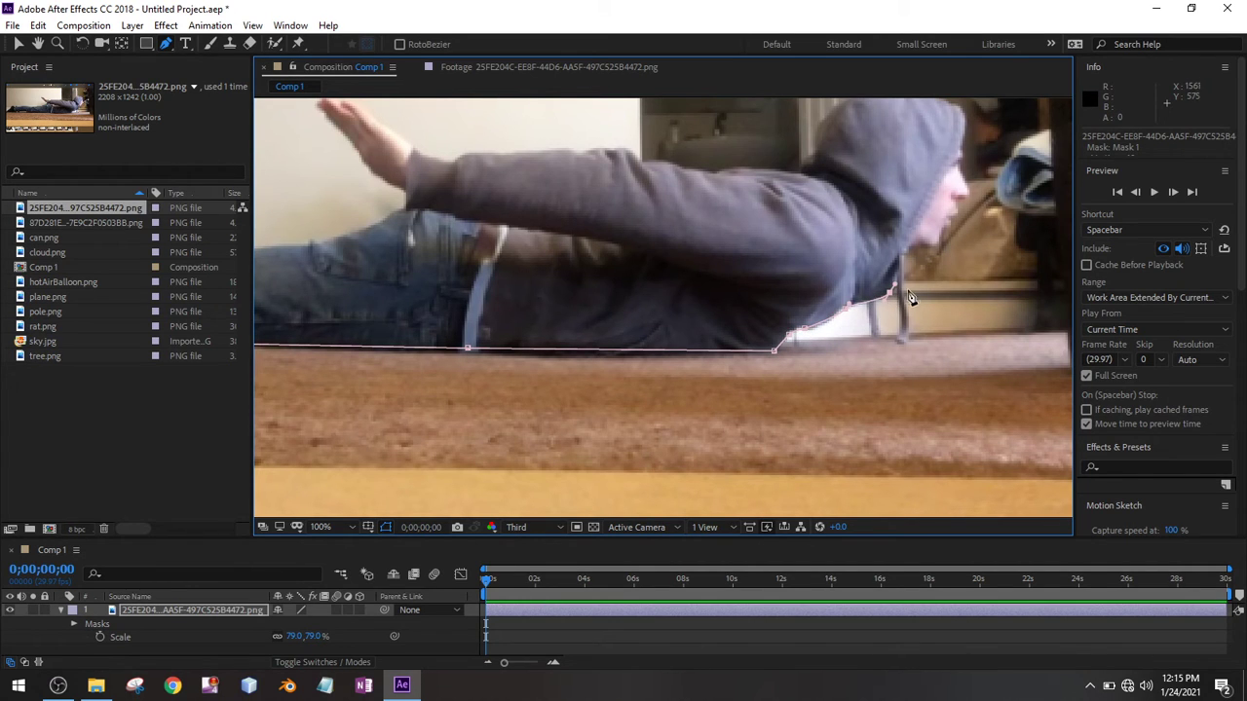
# Step: Trace the mask path around the man's face, from the chin over the lips and nose to the hood's front edge
pyautogui.click(906, 237)
pyautogui.click(938, 247)
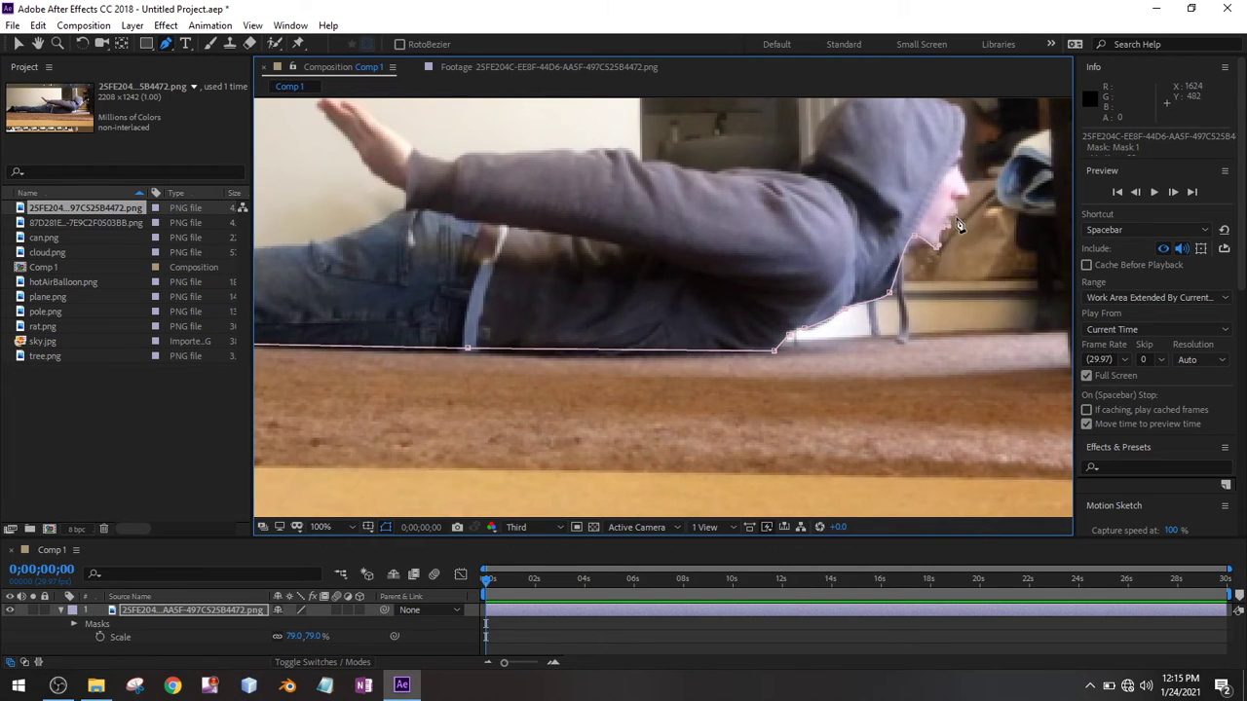
pyautogui.click(958, 204)
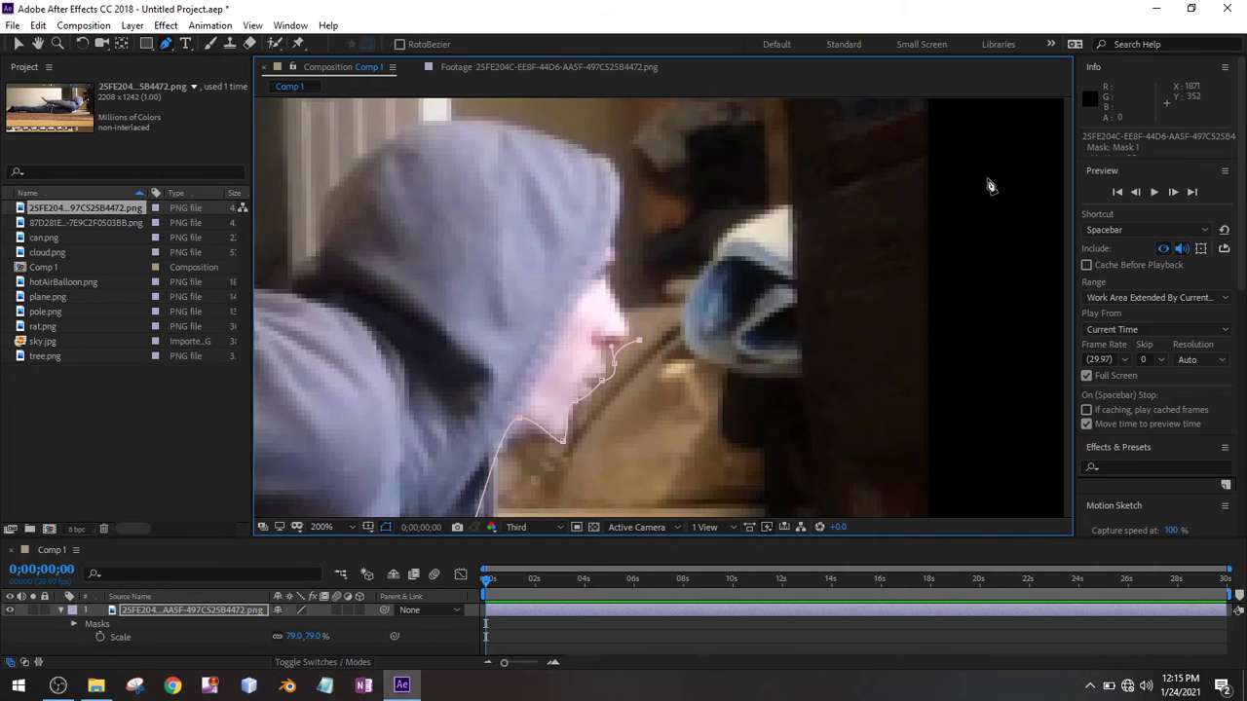
pyautogui.scroll(2, 988, 186)
pyautogui.moveTo(704, 248); pyautogui.dragTo(722, 274)
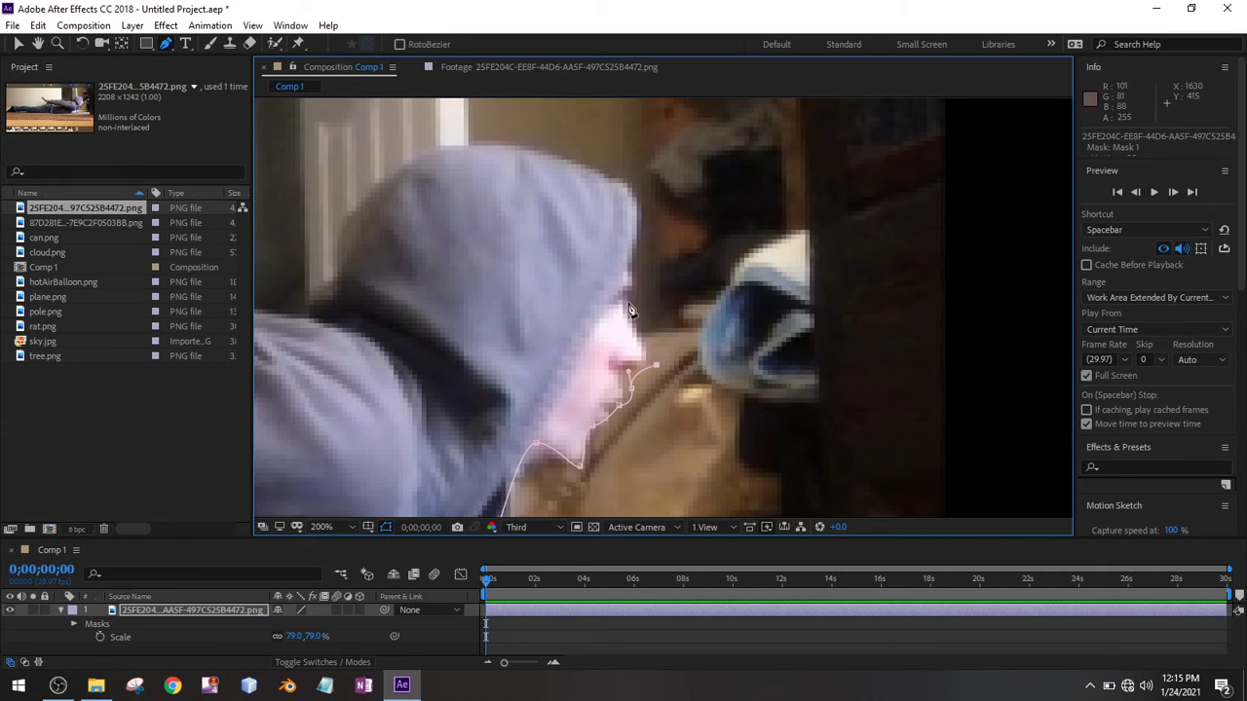
pyautogui.click(622, 299)
pyautogui.click(643, 231)
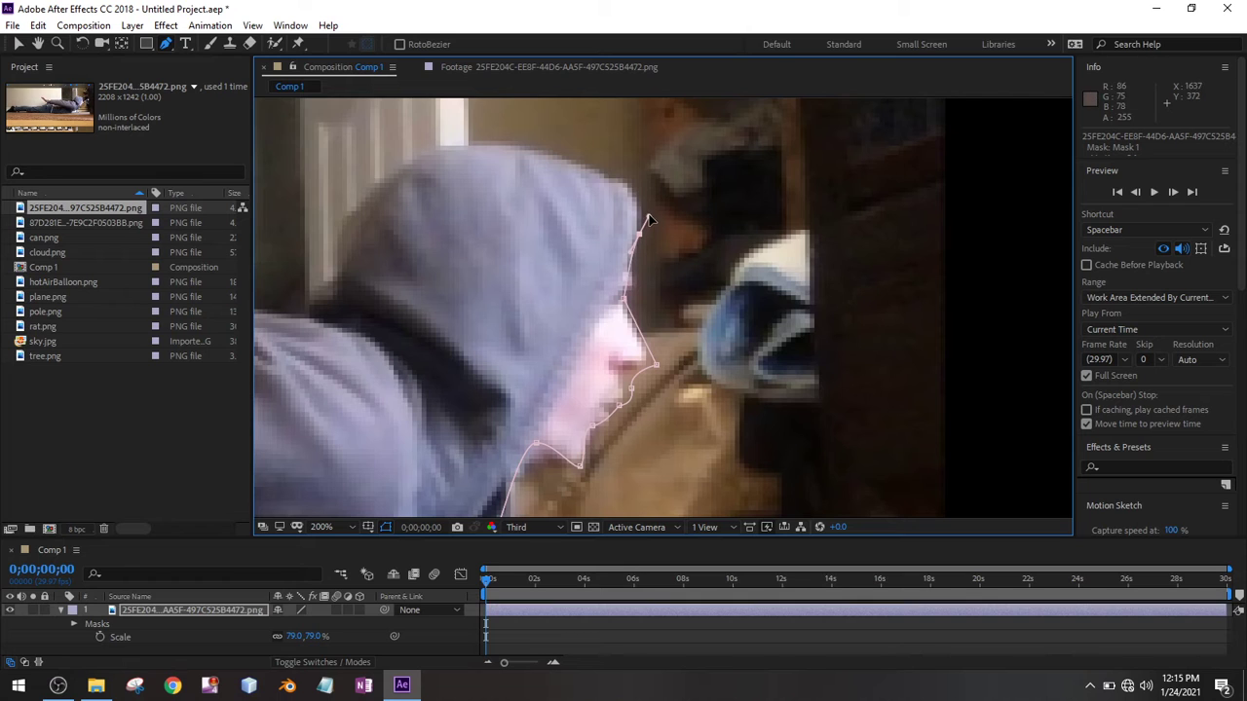
# Step: Trace the mask path over the top of the hood and down its back to the shoulder
pyautogui.click(630, 186)
pyautogui.click(615, 176)
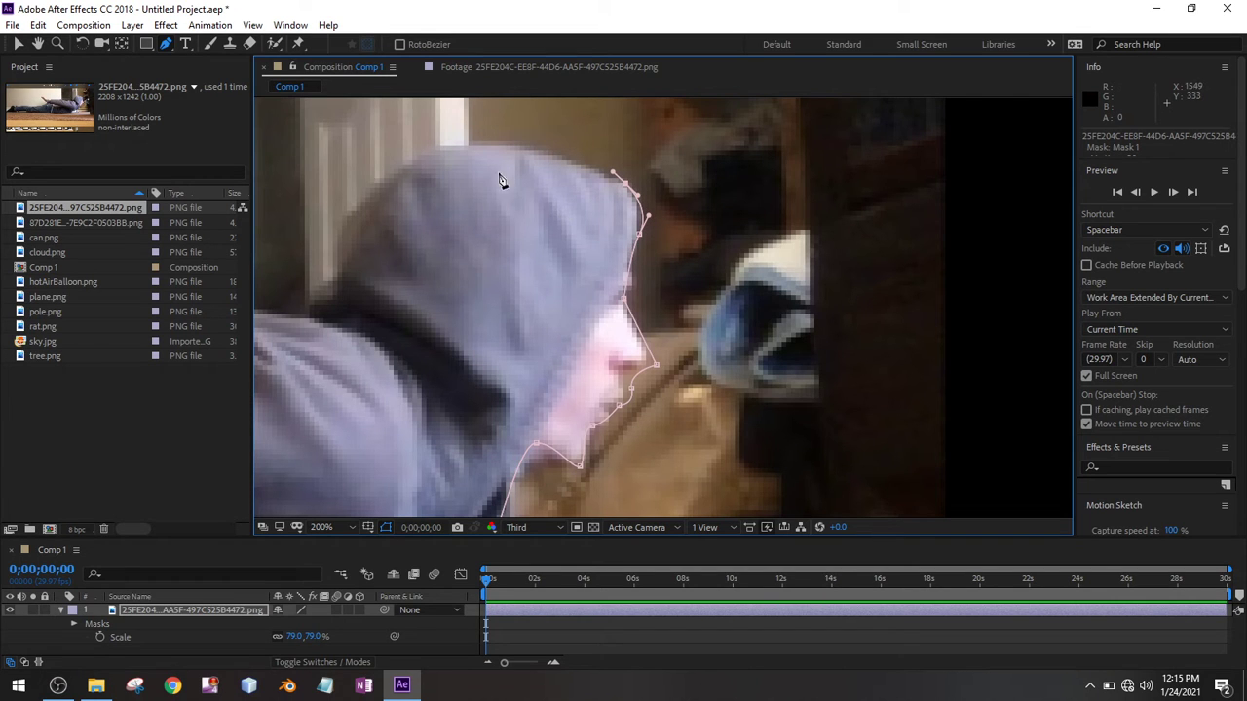
pyautogui.moveTo(461, 142); pyautogui.dragTo(436, 148)
pyautogui.moveTo(532, 200); pyautogui.dragTo(891, 204)
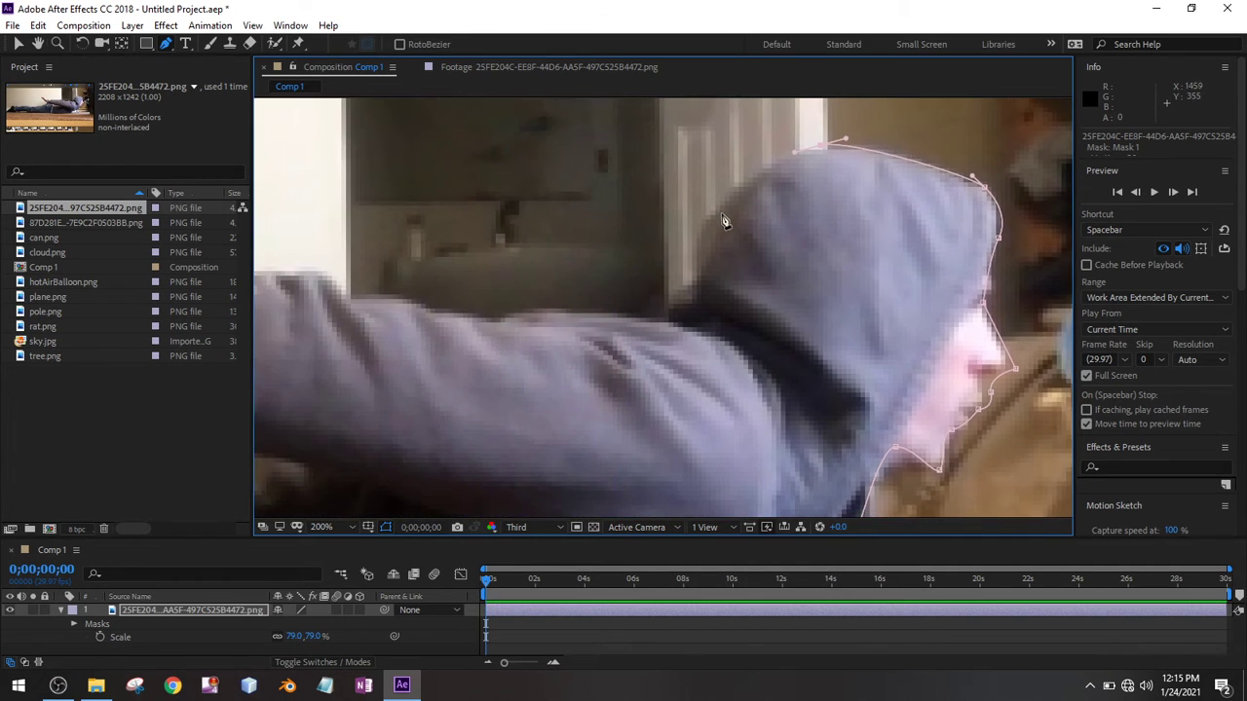
pyautogui.moveTo(697, 237); pyautogui.dragTo(697, 259)
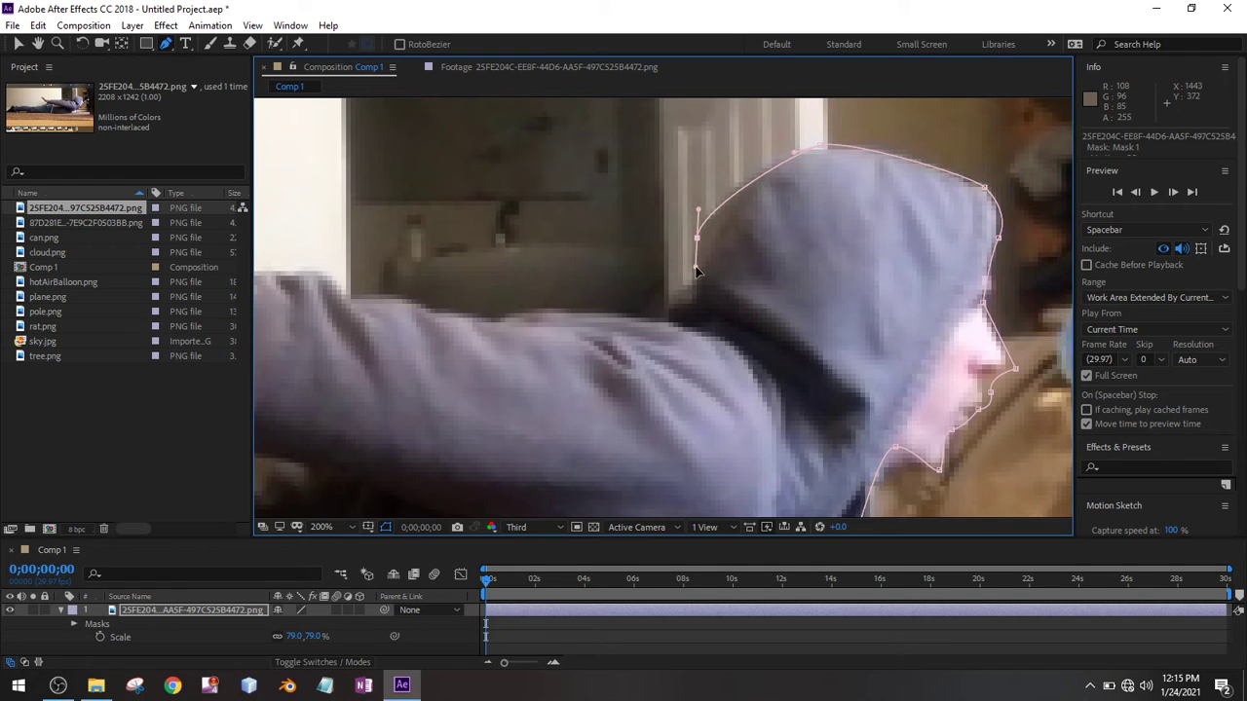
pyautogui.click(688, 286)
pyautogui.click(669, 303)
pyautogui.click(650, 317)
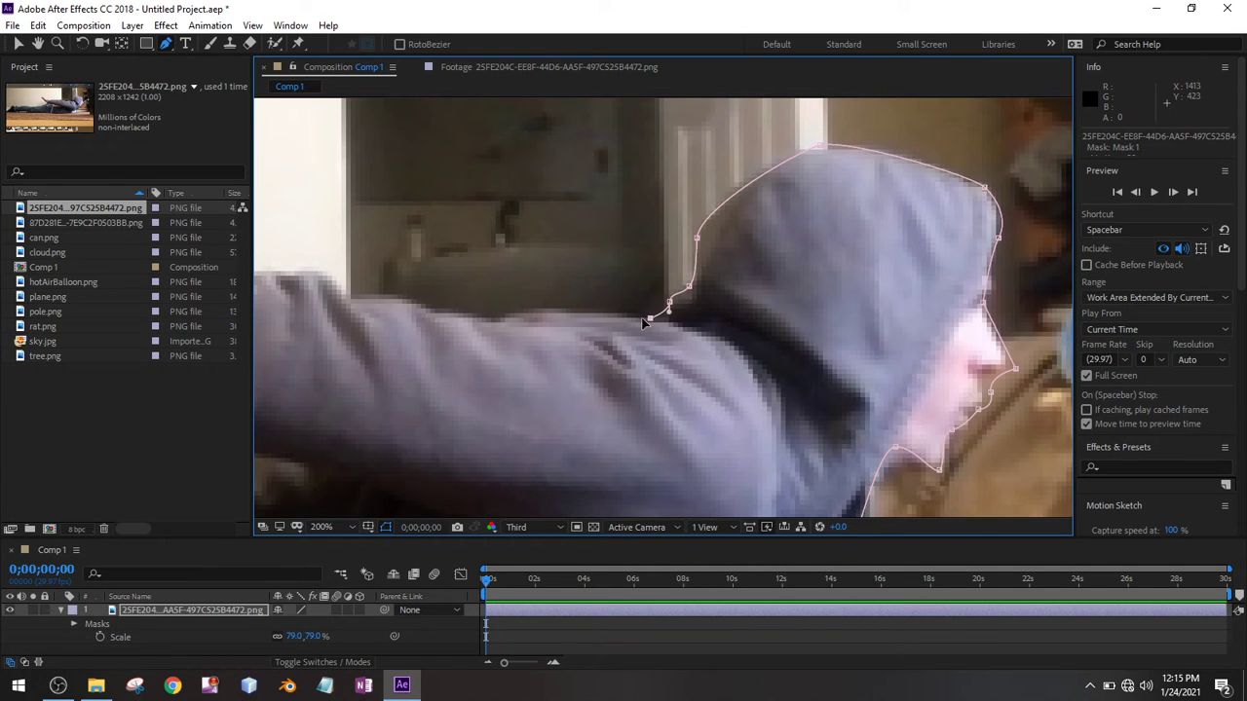
# Step: Extend the mask path along the upper edge of the shoulder and sleeve towards the cuff
pyautogui.moveTo(644, 323); pyautogui.dragTo(851, 318)
pyautogui.moveTo(723, 307); pyautogui.dragTo(663, 308)
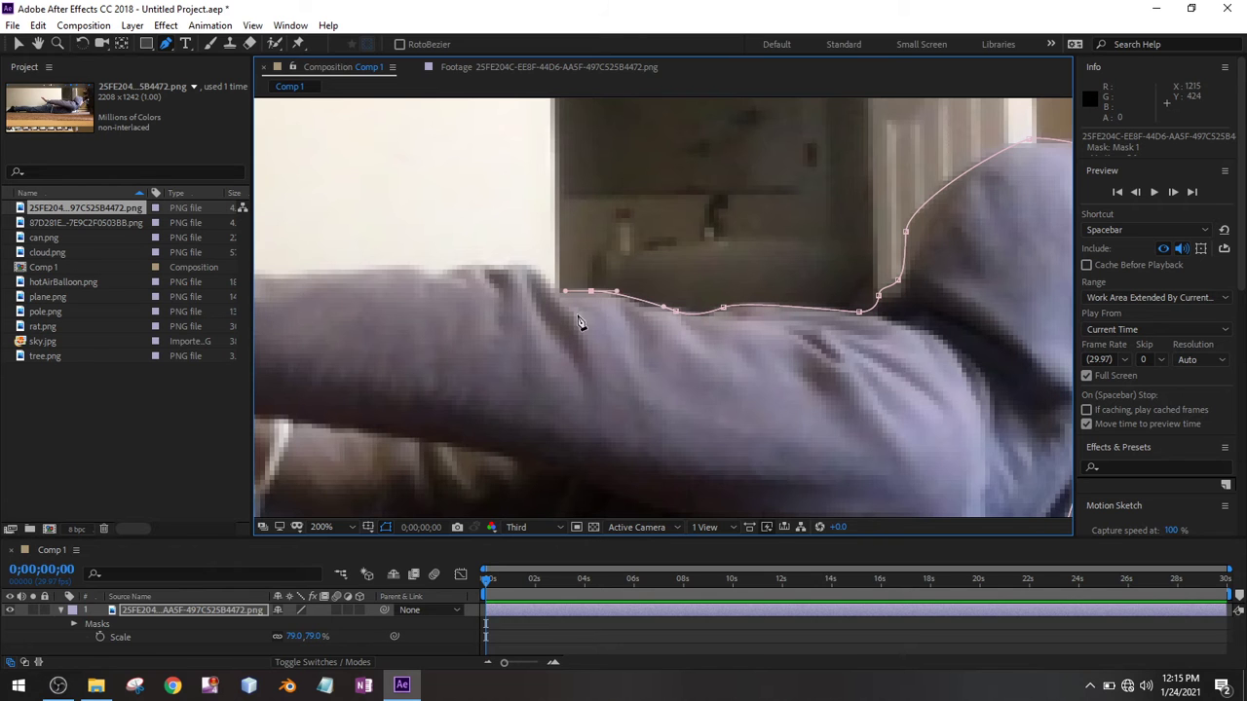
pyautogui.scroll(-2, 585, 293)
pyautogui.scroll(2, 707, 287)
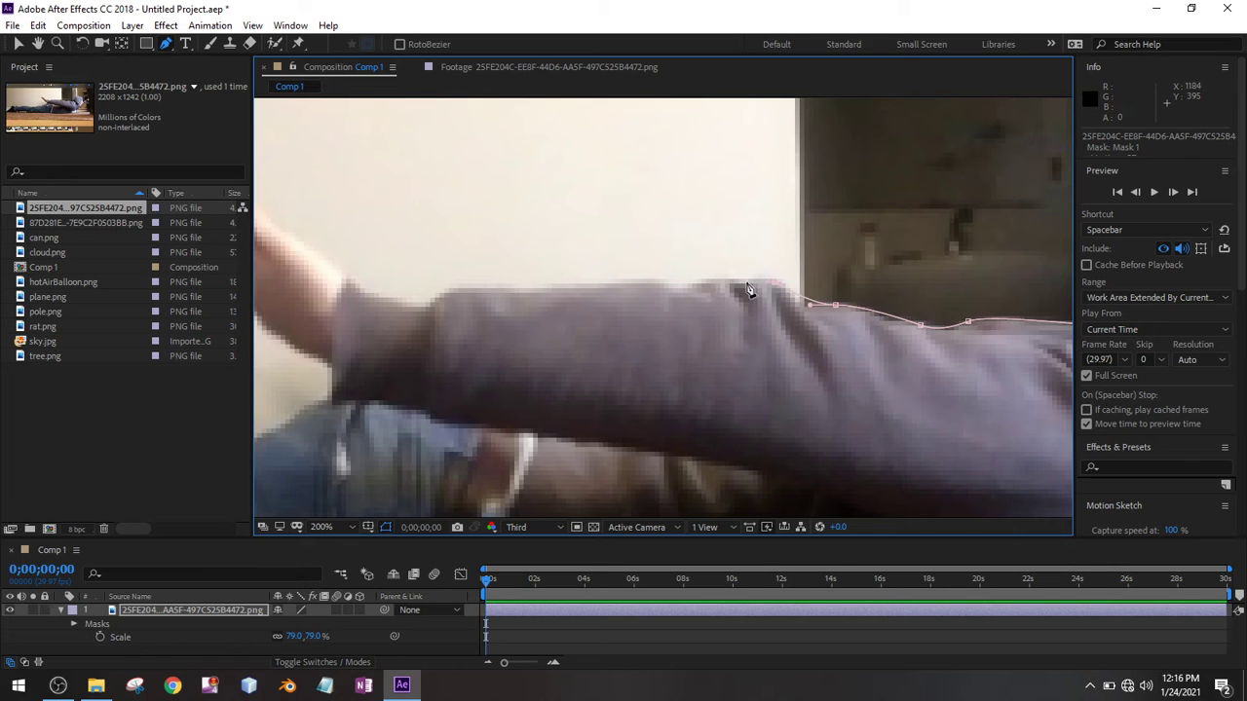
pyautogui.click(639, 285)
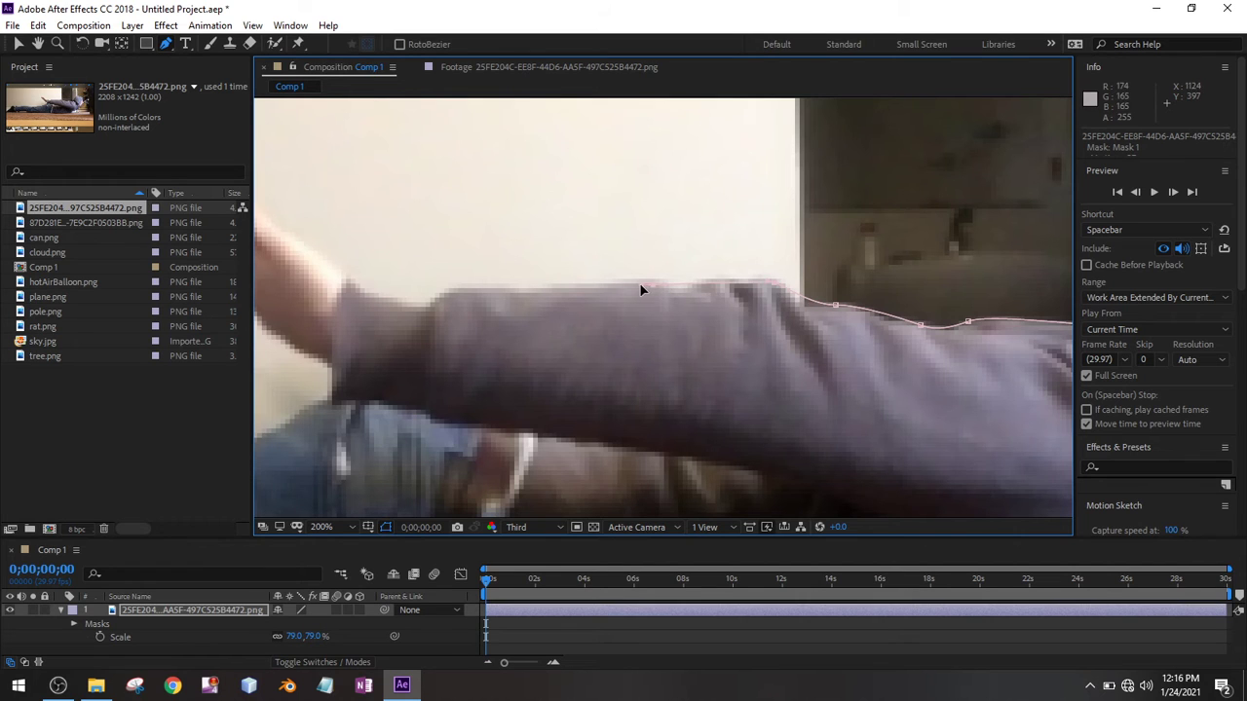
pyautogui.click(444, 289)
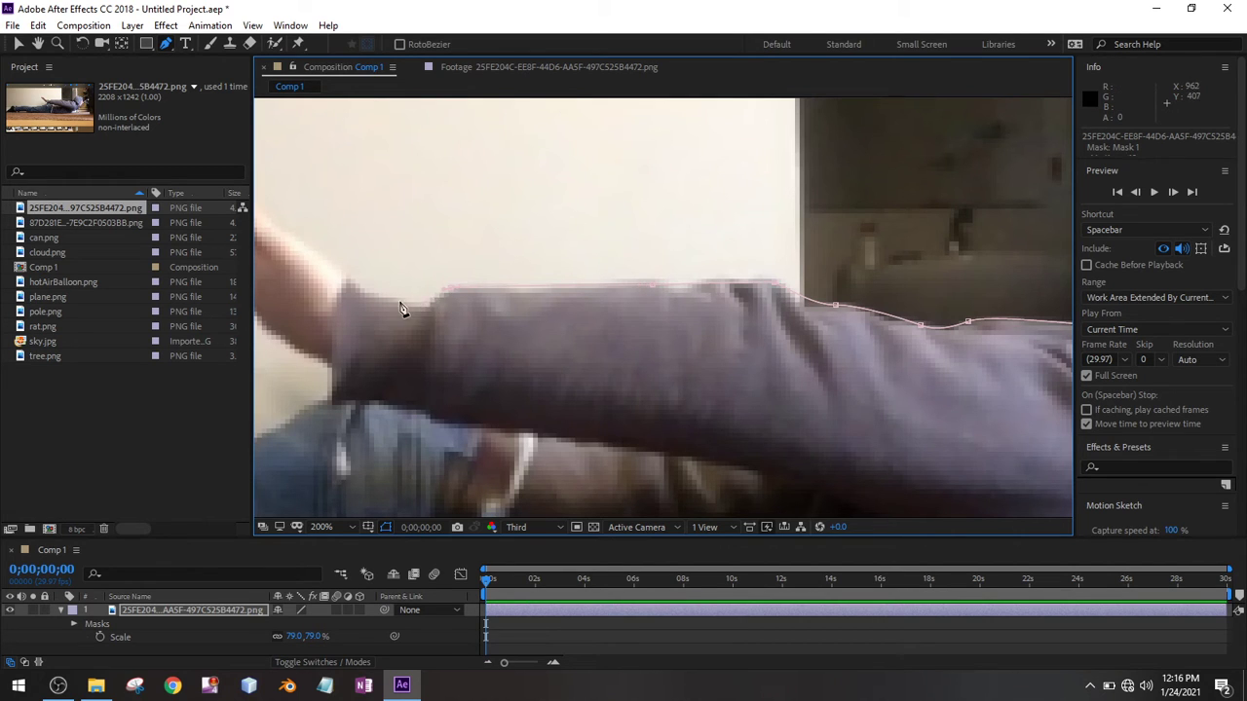
# Step: Trace the mask path over the cuff and around the raised hand and fingertips, back to the underside of the wrist
pyautogui.scroll(2, 402, 310)
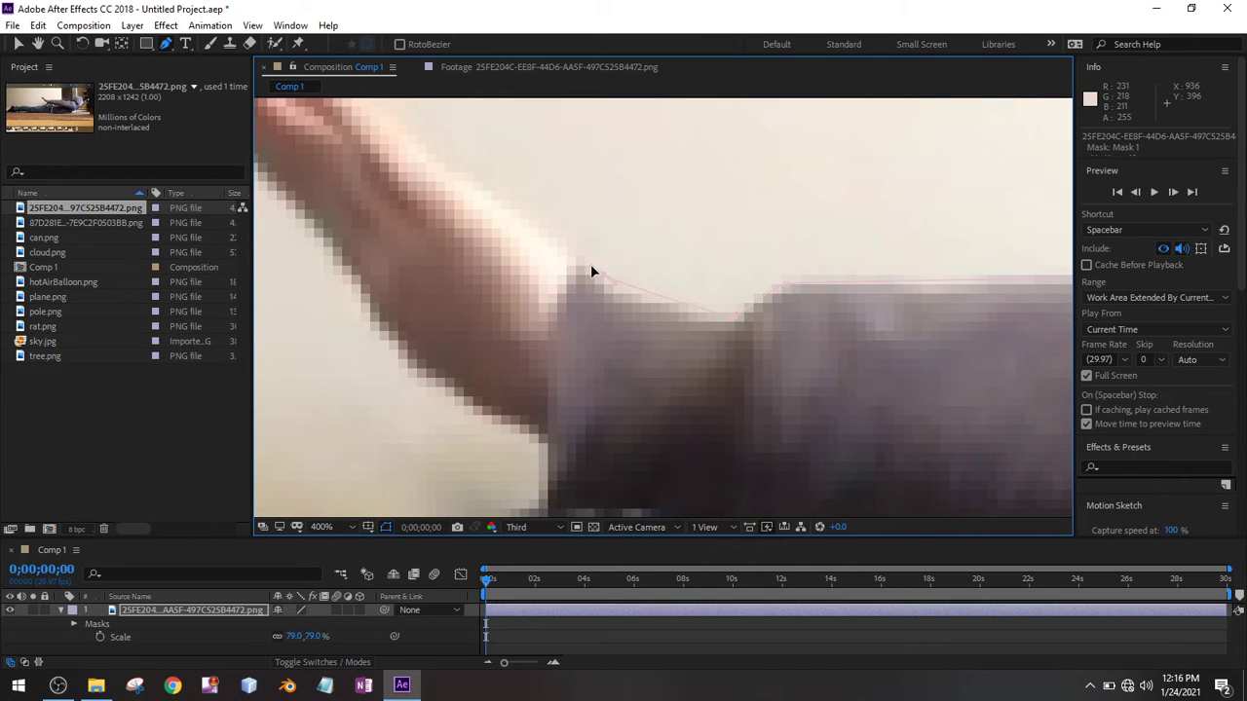
pyautogui.moveTo(545, 259); pyautogui.dragTo(818, 331)
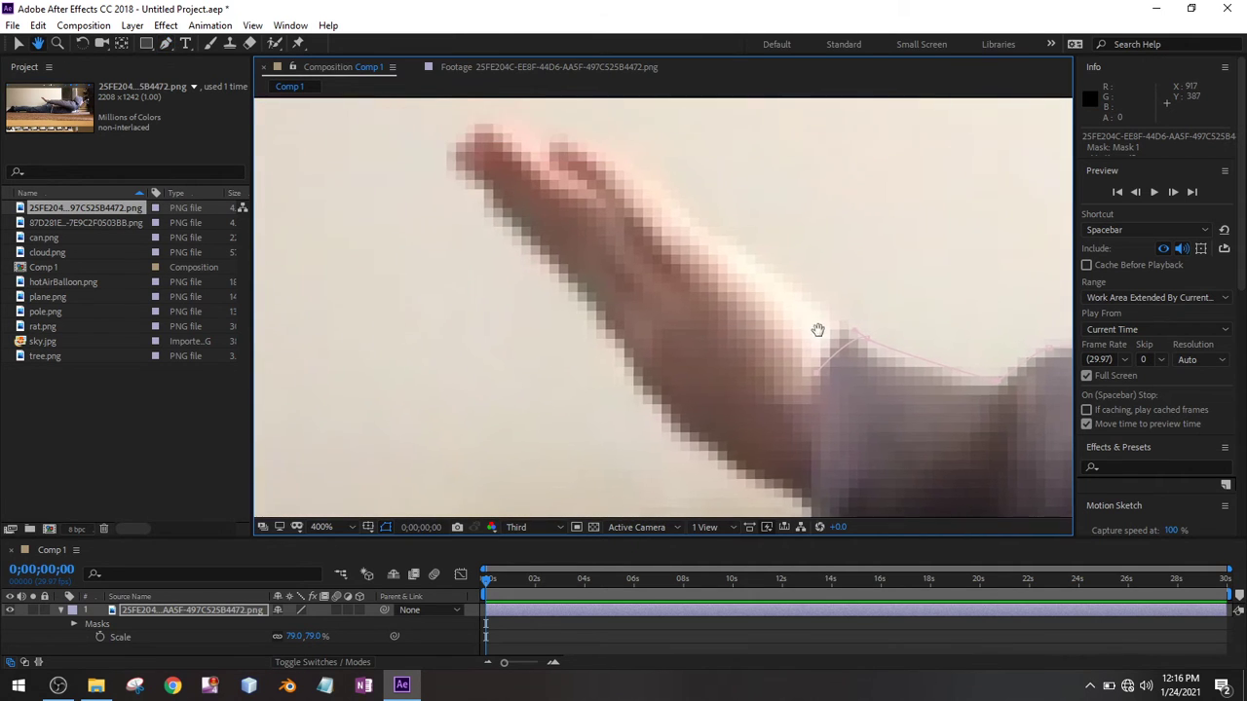
pyautogui.click(587, 181)
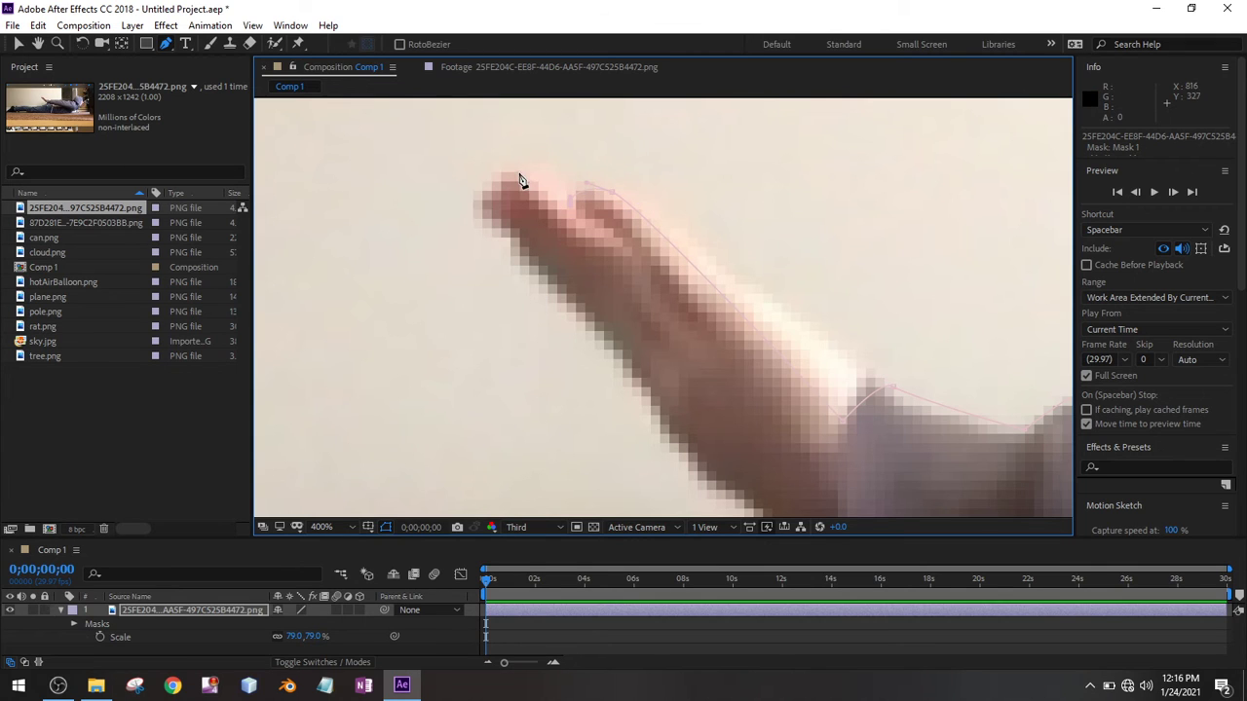
pyautogui.moveTo(518, 174); pyautogui.dragTo(480, 196)
pyautogui.click(663, 414)
pyautogui.moveTo(697, 403); pyautogui.dragTo(639, 290)
pyautogui.moveTo(689, 385); pyautogui.dragTo(824, 303)
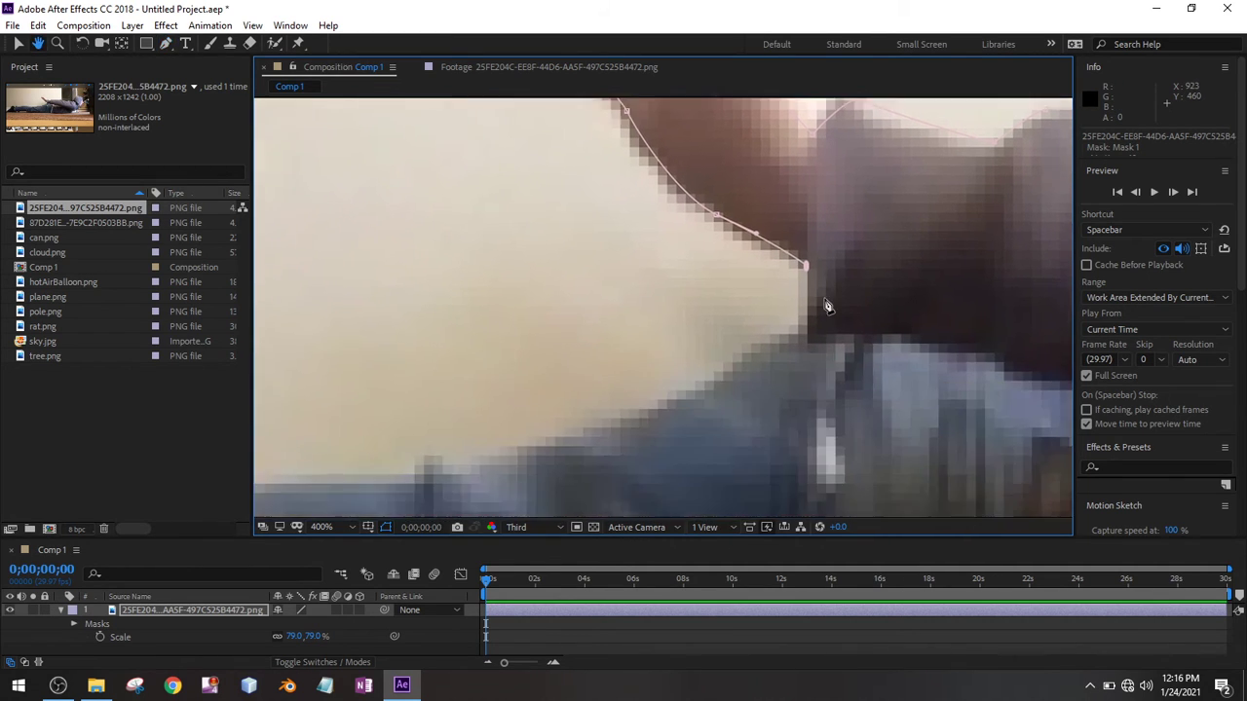
# Step: Extend the mask path down the cuff's edge and along the top edge of the jeans over the seat and thigh
pyautogui.click(803, 322)
pyautogui.moveTo(777, 351); pyautogui.dragTo(939, 258)
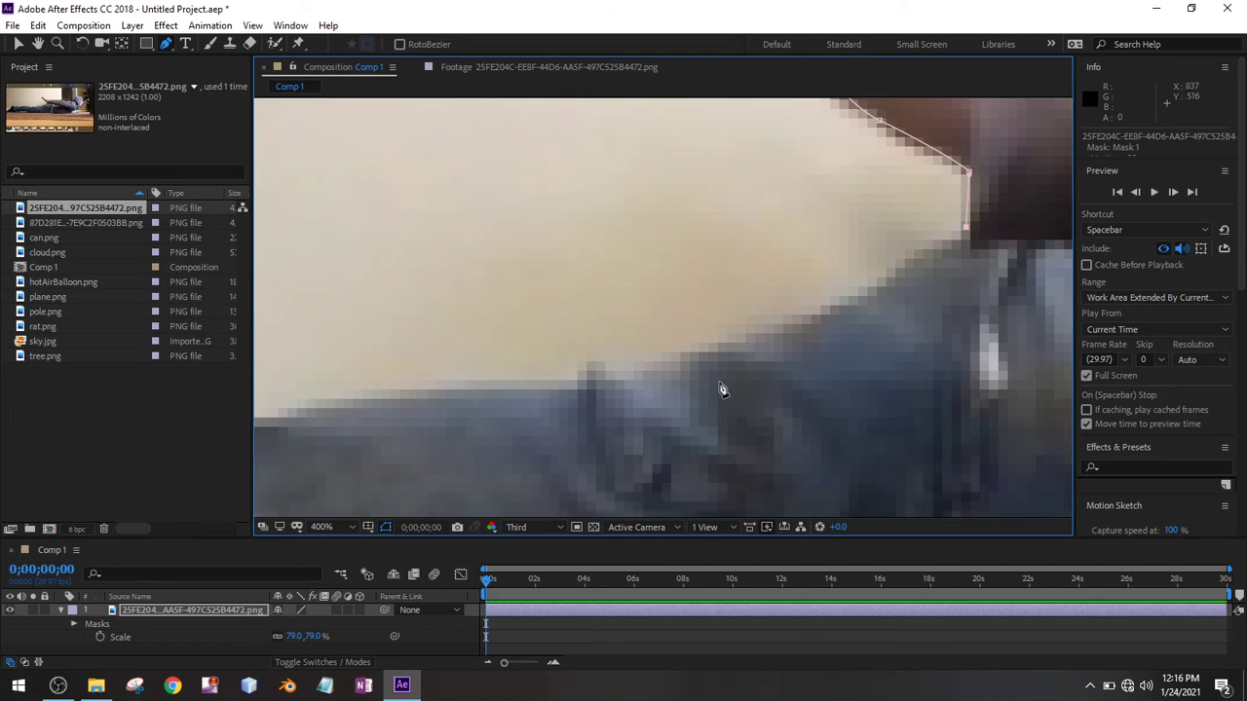
pyautogui.moveTo(774, 333); pyautogui.dragTo(1093, 318)
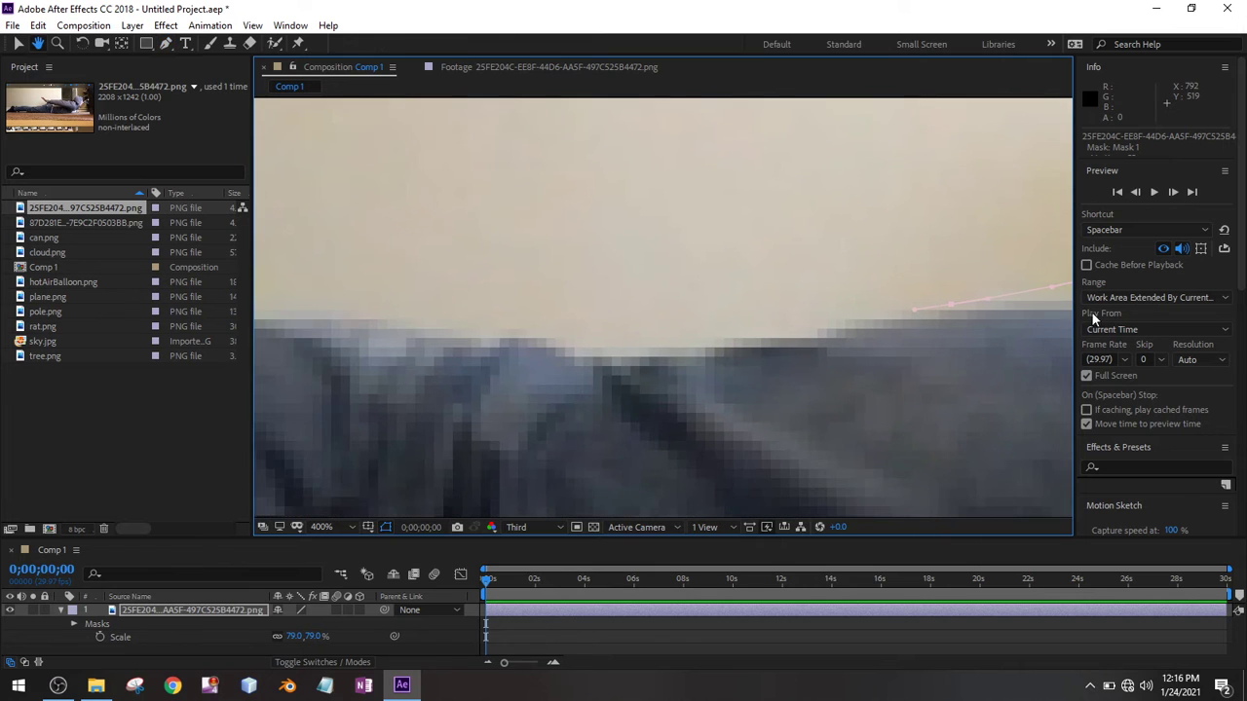
pyautogui.moveTo(764, 340); pyautogui.dragTo(735, 340)
pyautogui.moveTo(599, 351); pyautogui.dragTo(896, 342)
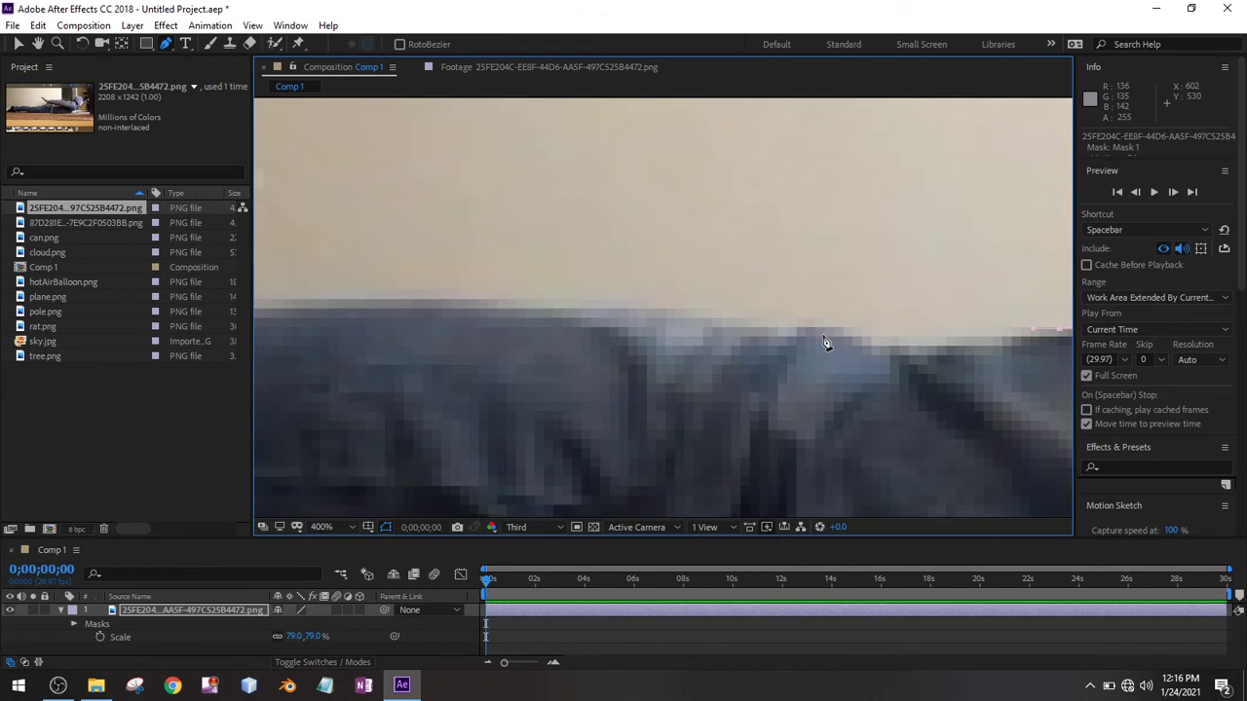
# Step: Trace the upper edge of the lower leg and the far foot's heel, closing the mask at its starting point
pyautogui.moveTo(780, 334); pyautogui.dragTo(926, 357)
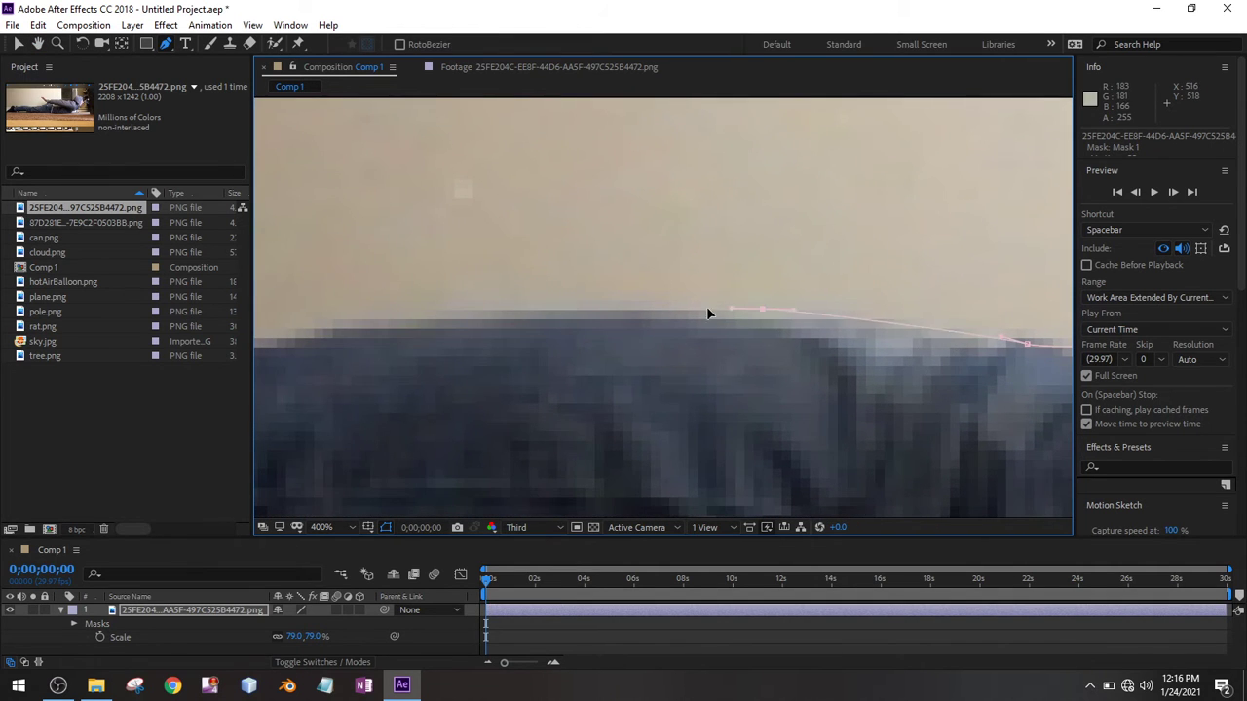
pyautogui.moveTo(401, 335); pyautogui.dragTo(919, 340)
pyautogui.click(824, 334)
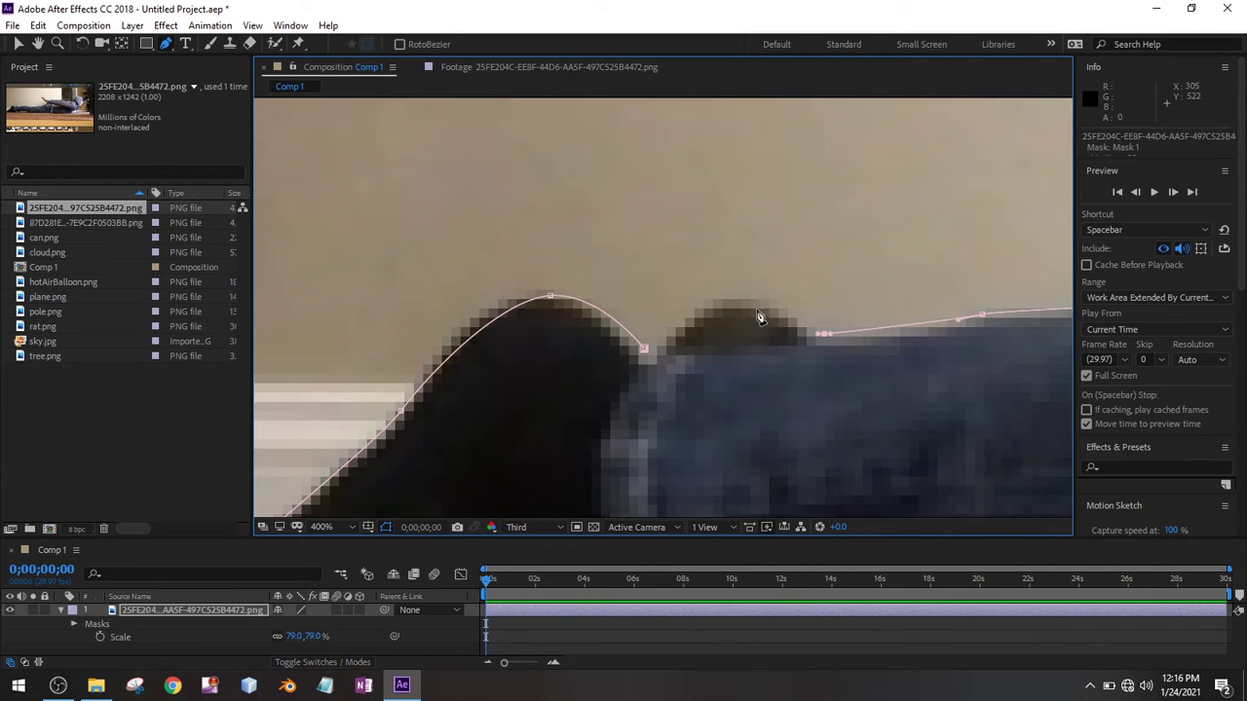
pyautogui.moveTo(744, 299); pyautogui.dragTo(719, 298)
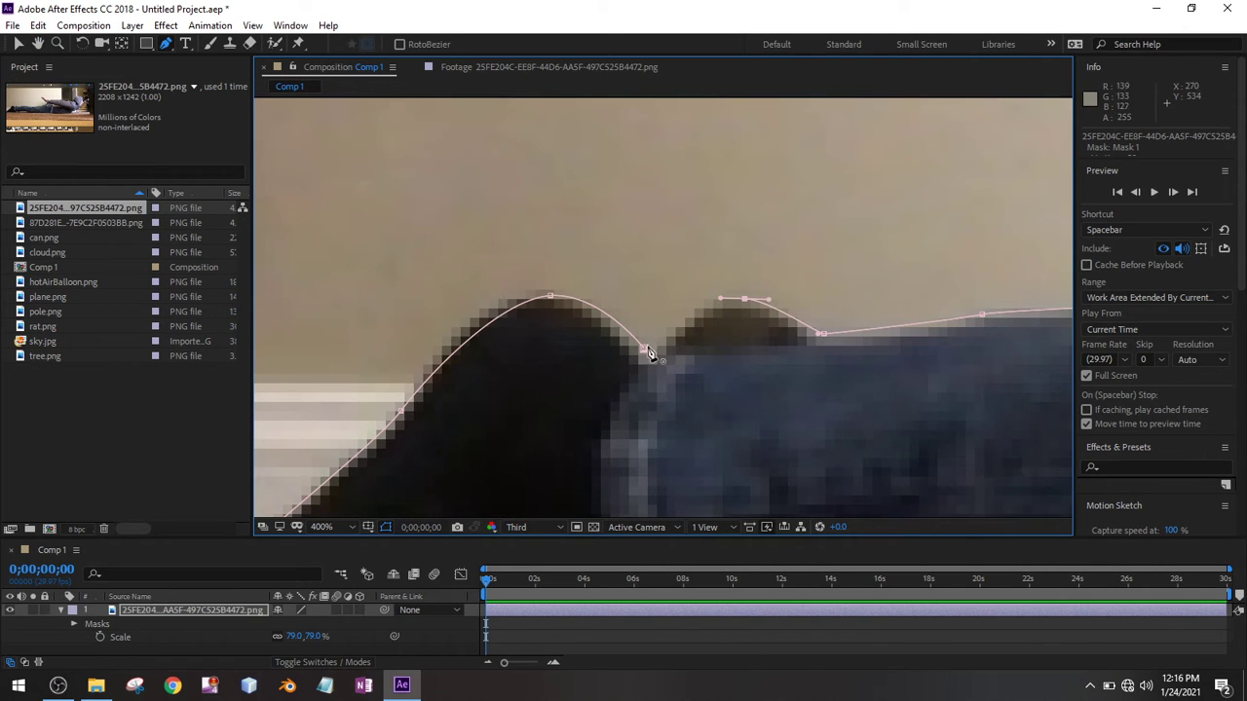
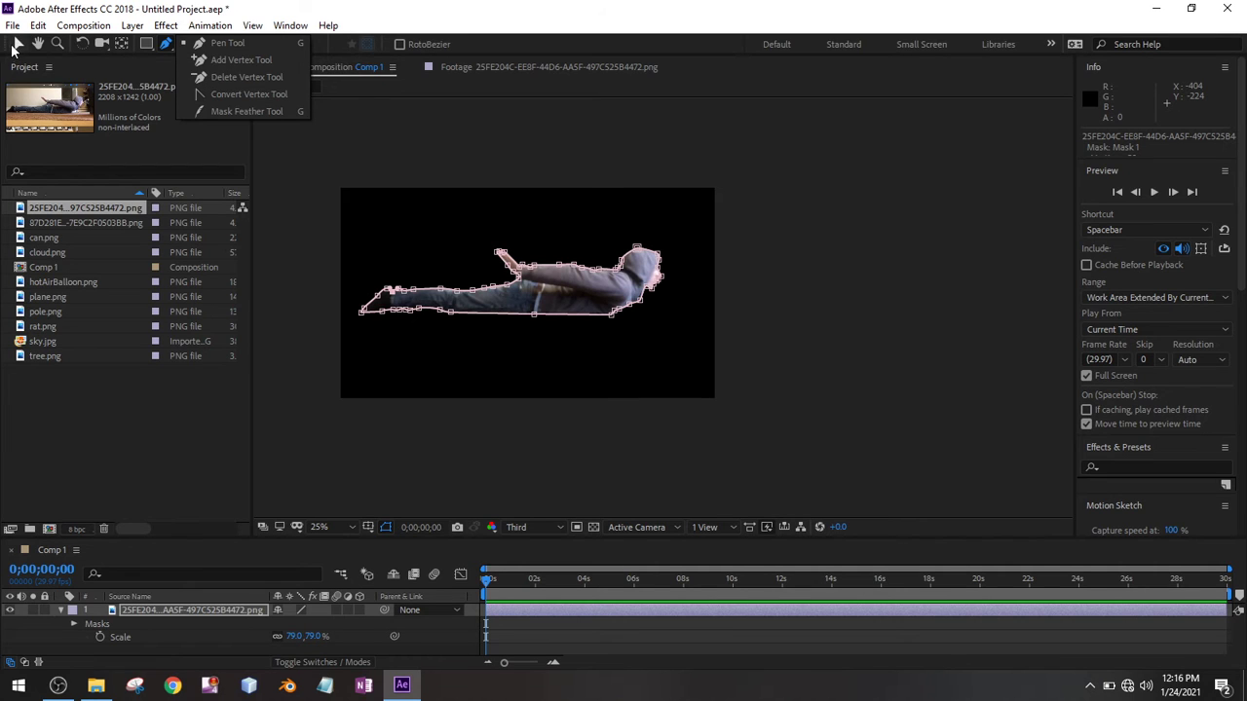
# Step: Try to adjust the mask vertex at the tip of the nose and undo the path edit
pyautogui.click(14, 47)
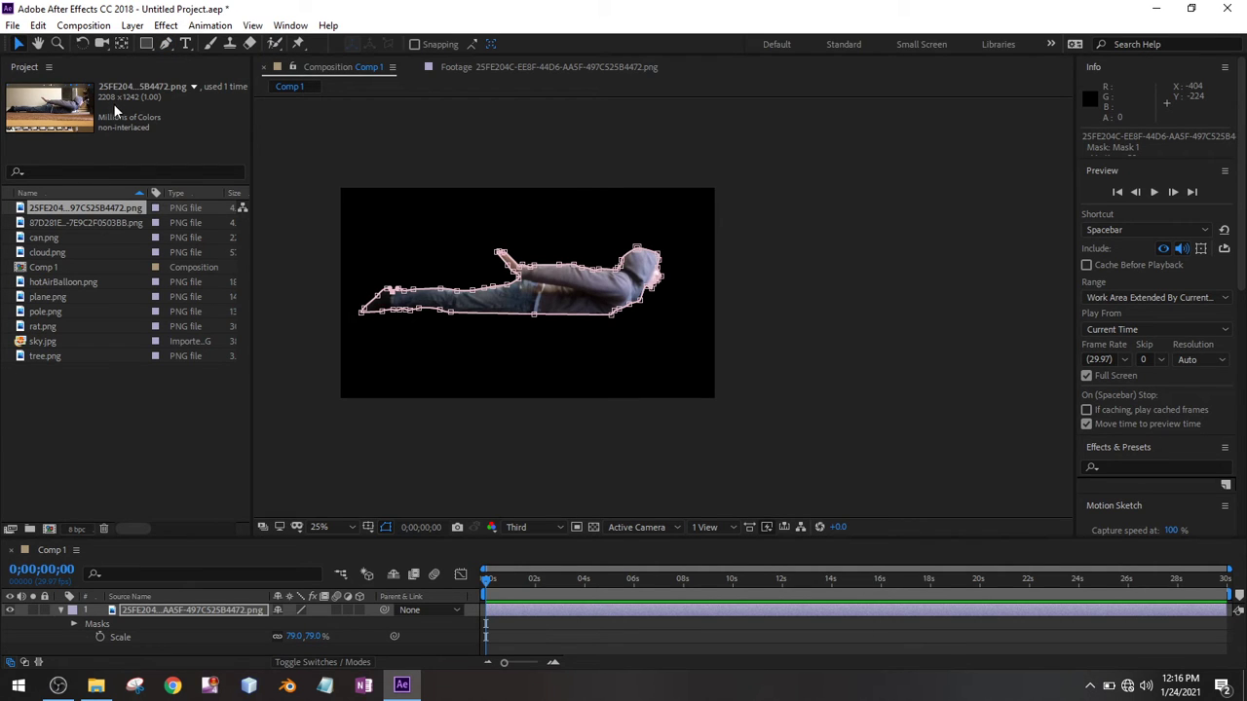
pyautogui.scroll(6, 546, 268)
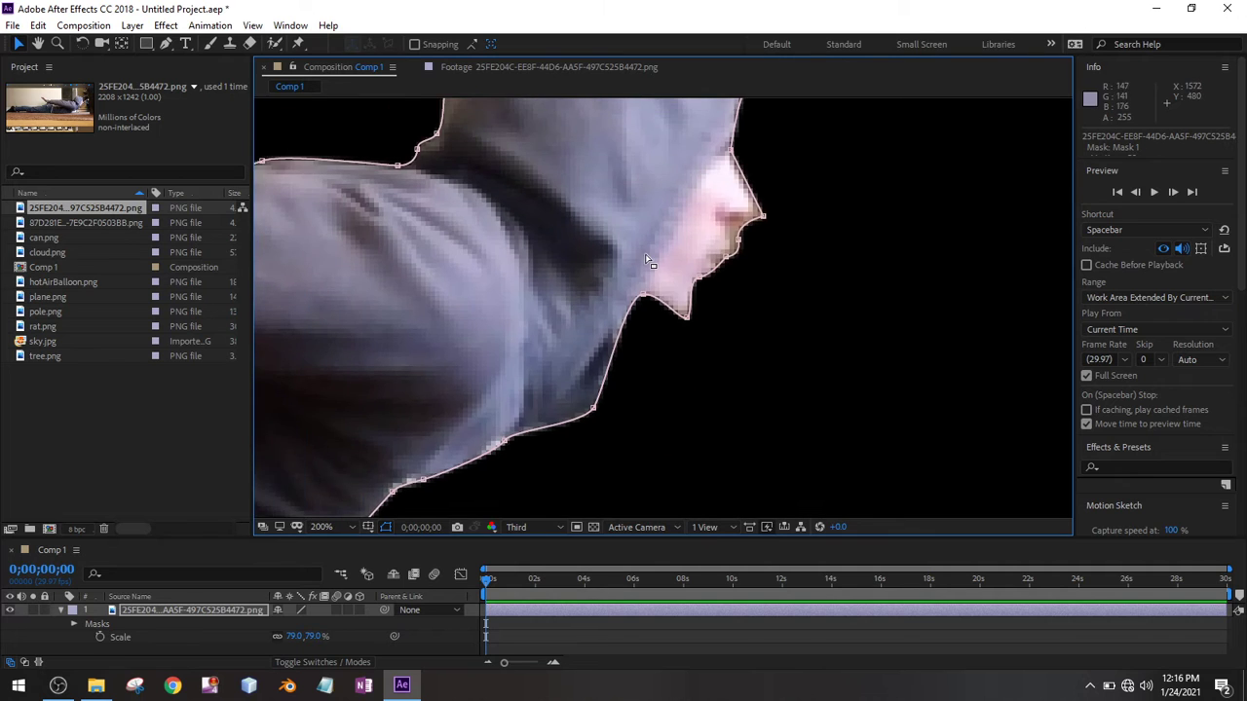
pyautogui.scroll(3, 769, 336)
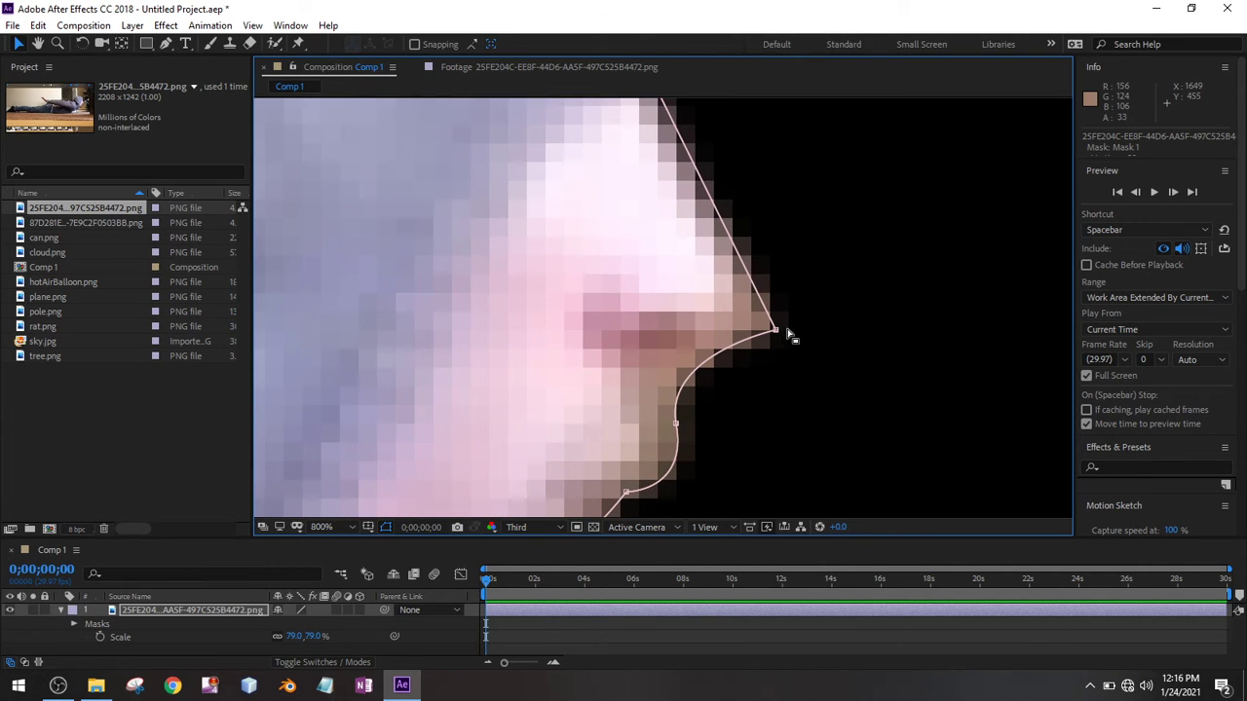
pyautogui.click(776, 333)
pyautogui.moveTo(776, 331); pyautogui.dragTo(778, 331)
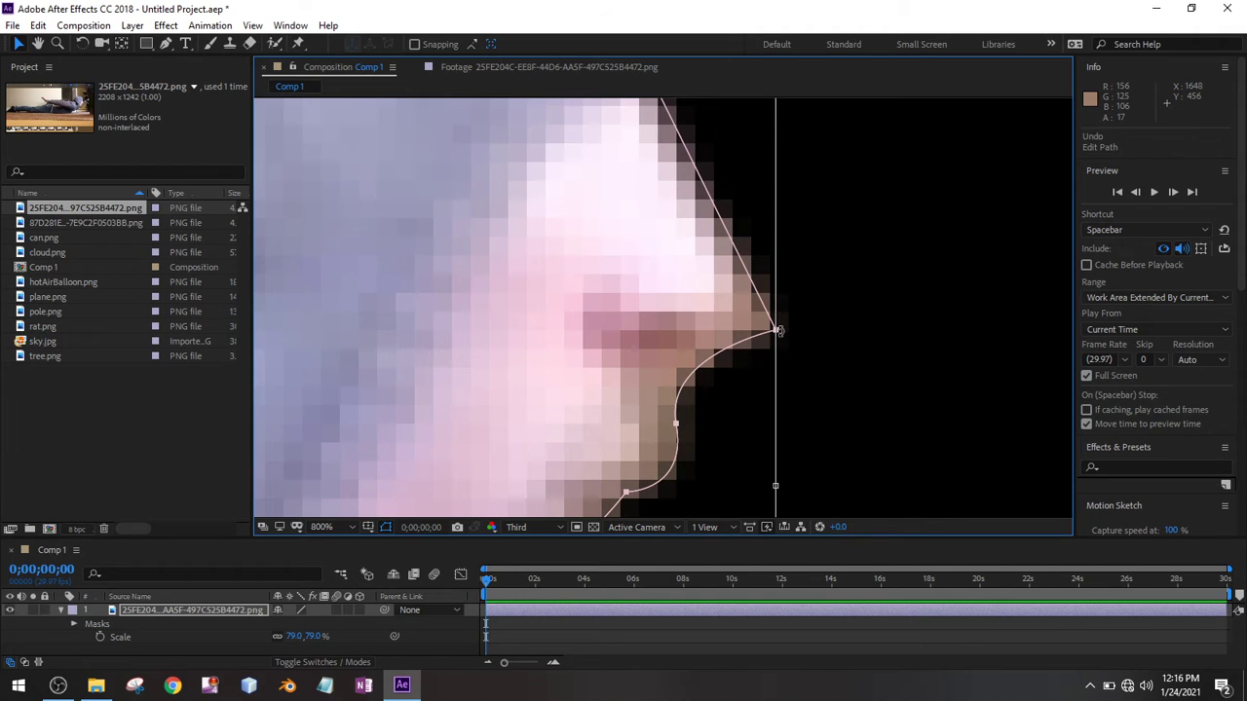
pyautogui.press('Escape')
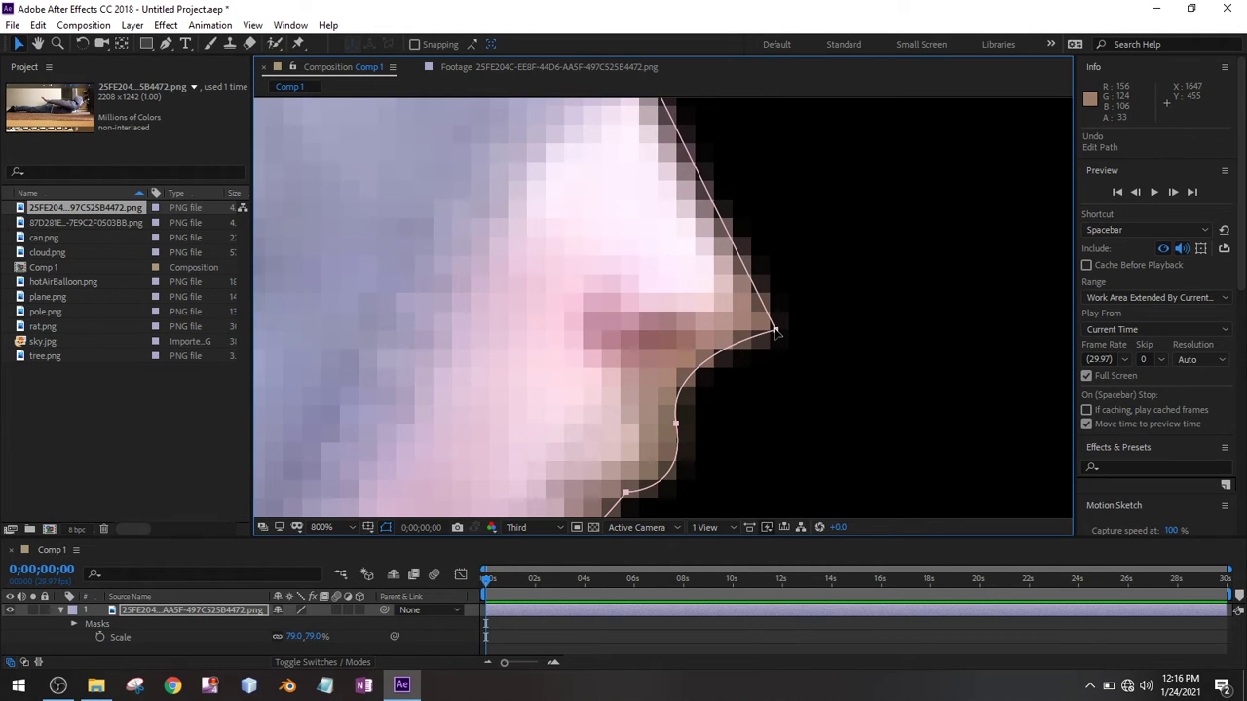
pyautogui.click(776, 332)
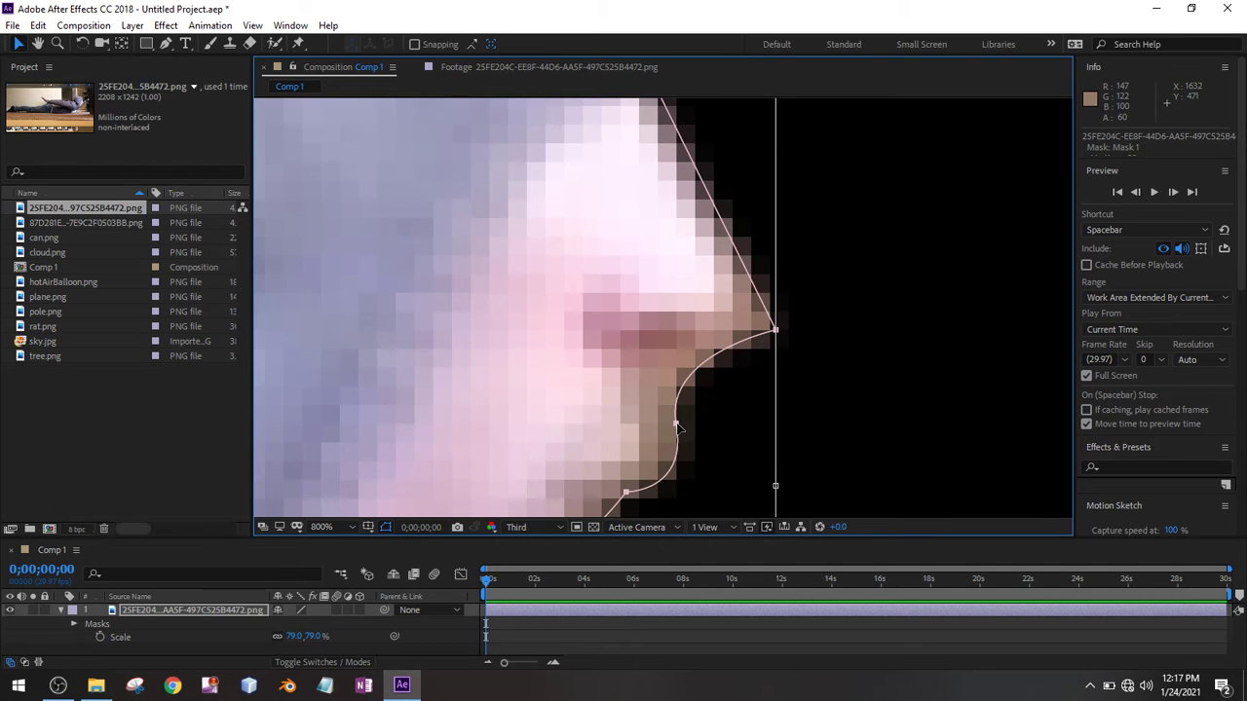
pyautogui.scroll(-2, 679, 427)
pyautogui.moveTo(861, 359); pyautogui.dragTo(938, 315)
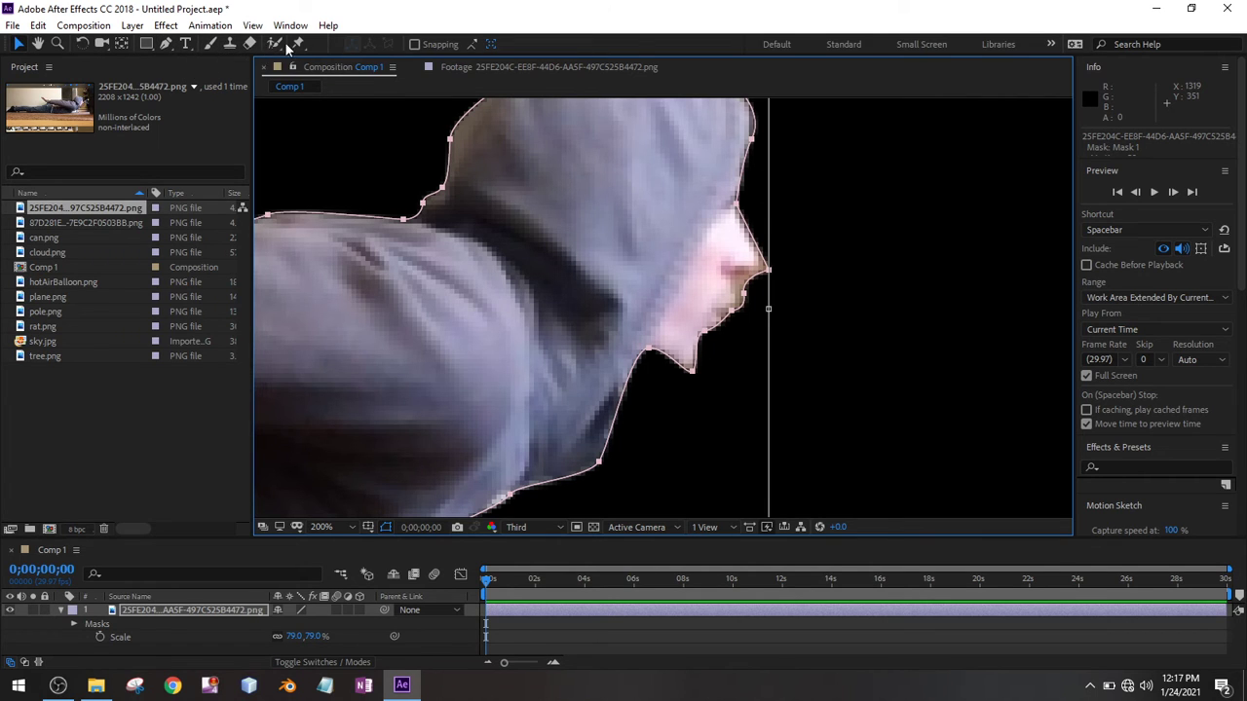
pyautogui.click(38, 43)
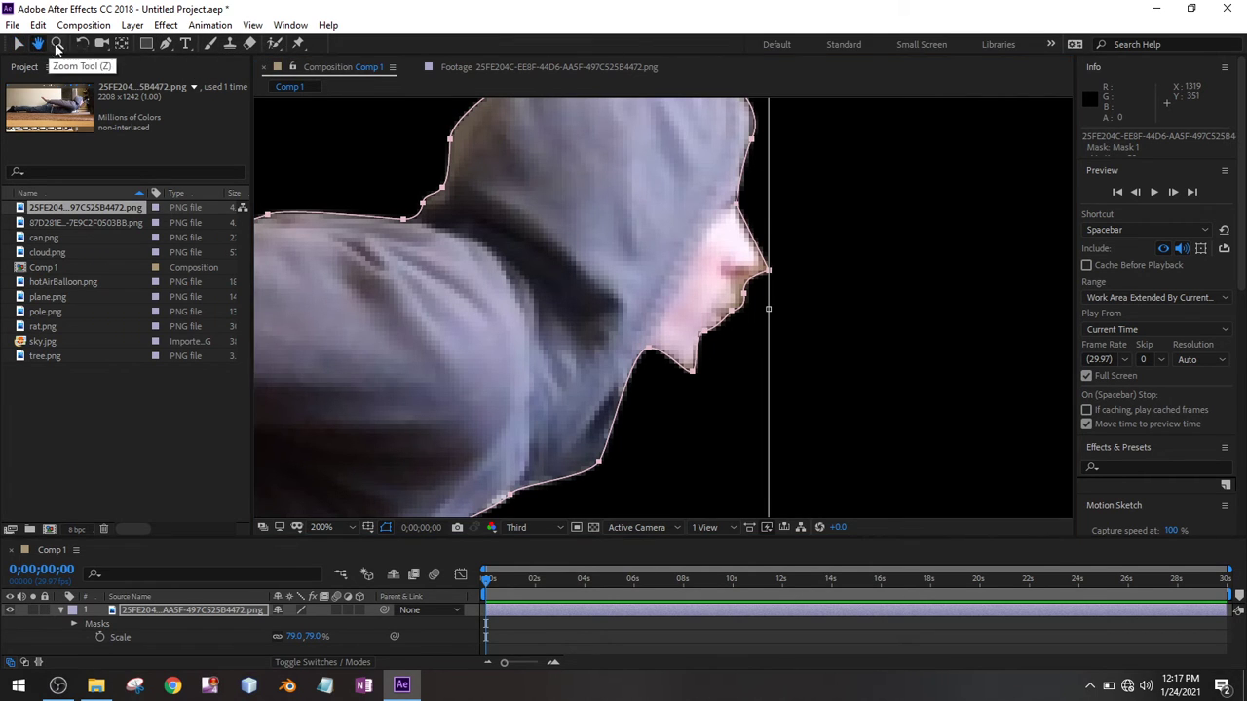
pyautogui.moveTo(760, 270); pyautogui.dragTo(842, 253)
pyautogui.click(166, 44)
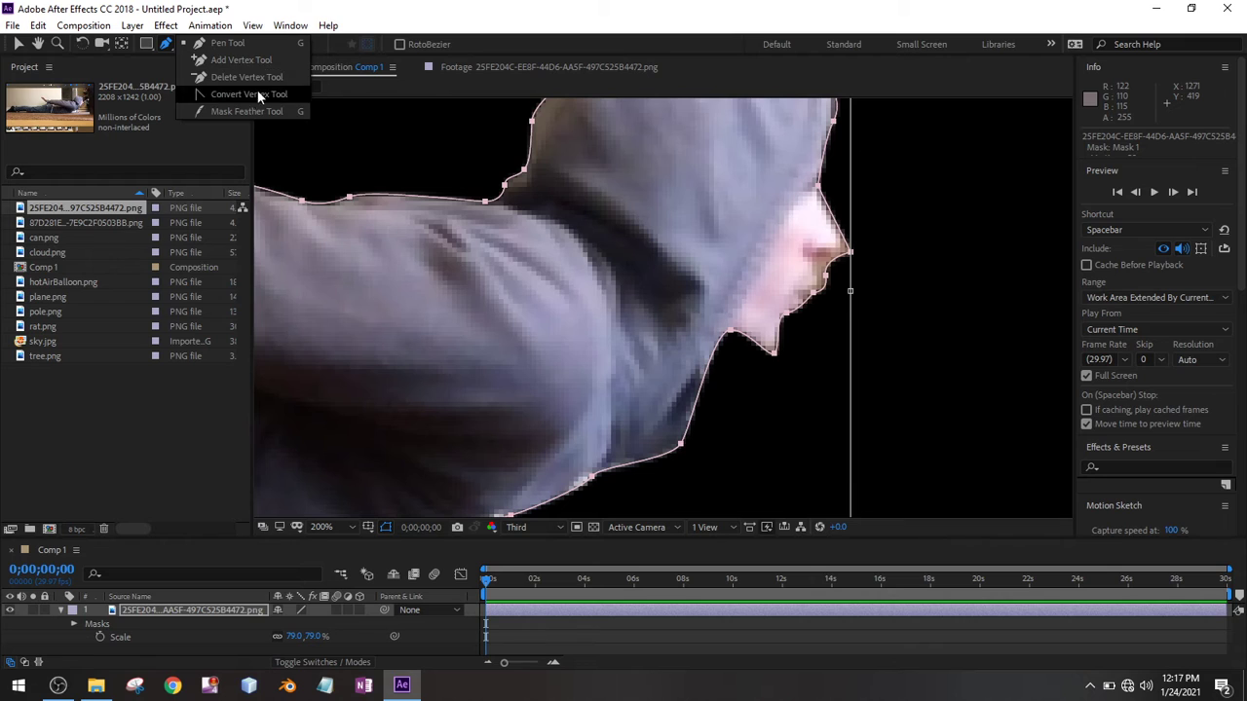
pyautogui.click(16, 43)
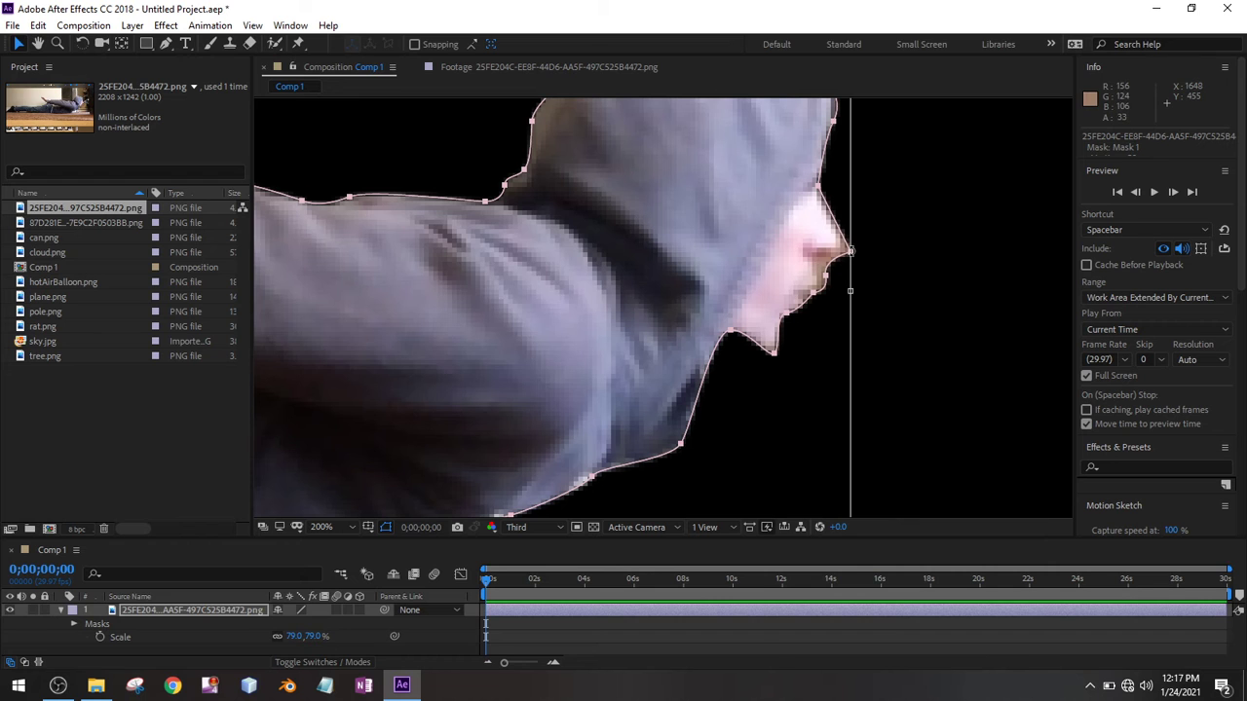
# Step: Try to pull the nose-tip mask vertex in towards the face, undo it and try the neighbouring lip and chin vertices
pyautogui.press('super')
pyautogui.press('super')
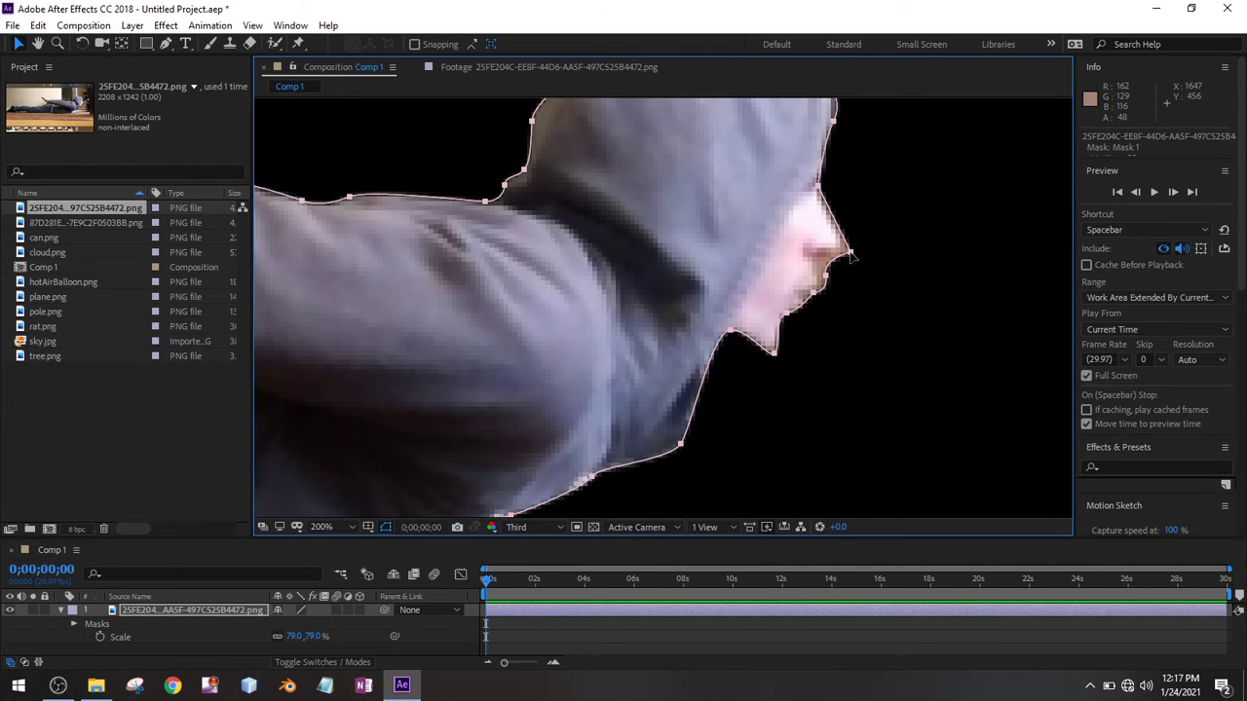
pyautogui.moveTo(850, 253)
pyautogui.mouseDown()
pyautogui.moveTo(820, 265)
pyautogui.moveTo(835, 268)
pyautogui.mouseUp()
pyautogui.hotkey('ctrl', 'z')
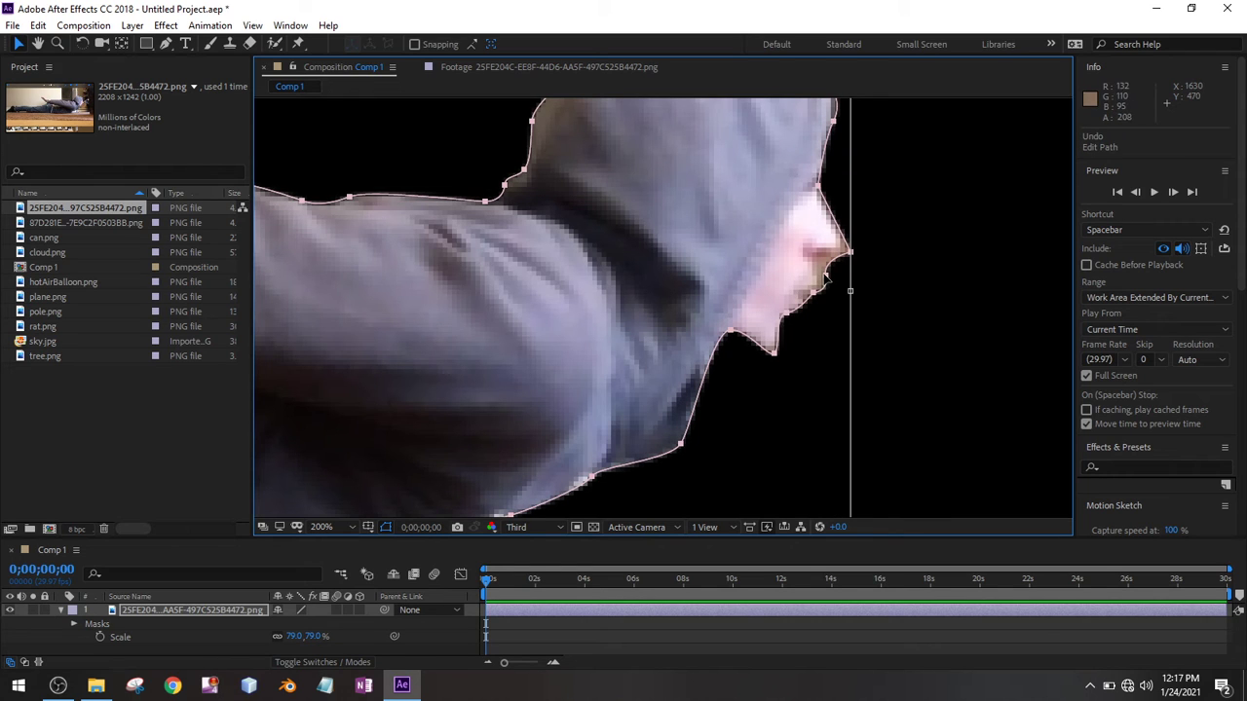
pyautogui.click(826, 275)
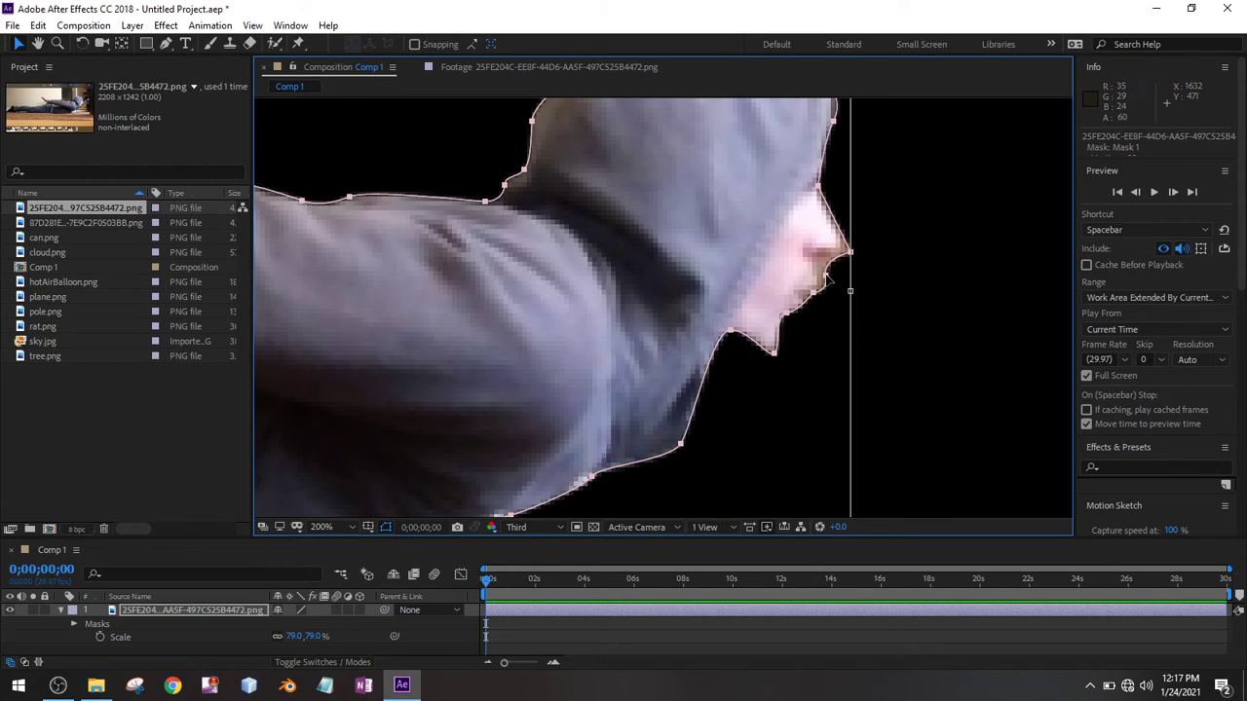
pyautogui.rightClick(825, 280)
pyautogui.press('Escape')
pyautogui.click(775, 355)
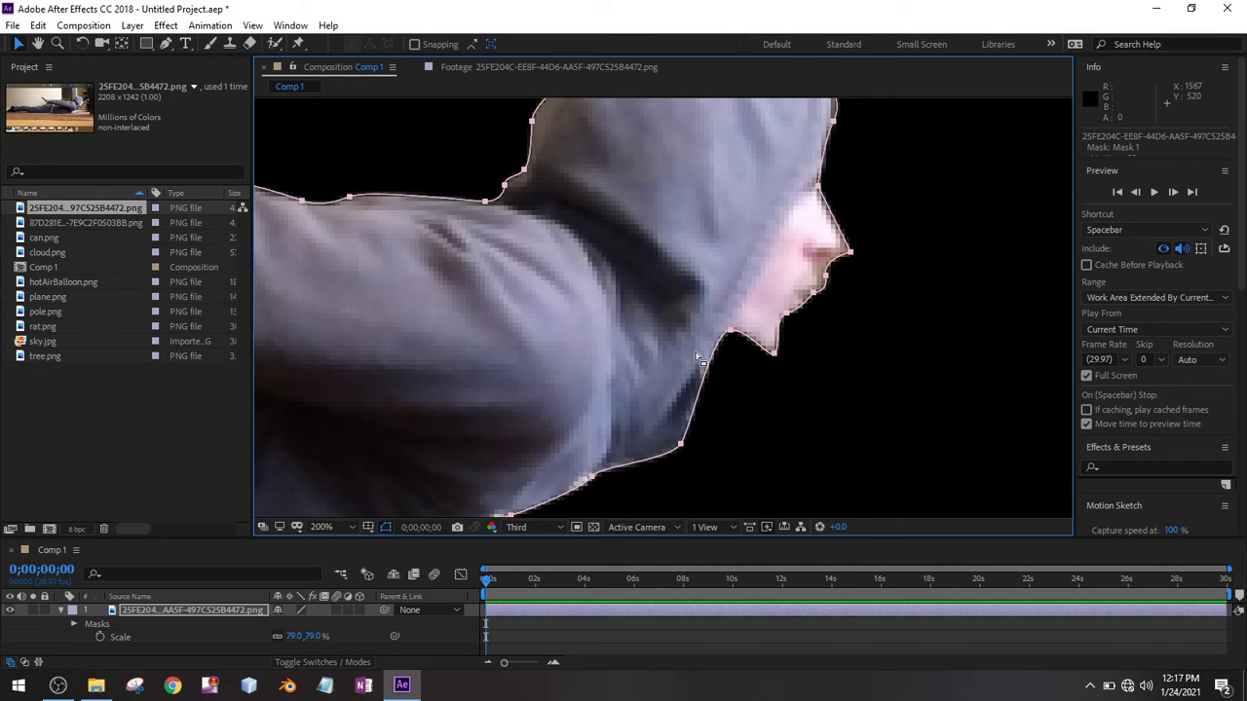
# Step: Reveal Mask 1 in the photo layer's Masks group and open the layer in its own Layer view
pyautogui.click(75, 624)
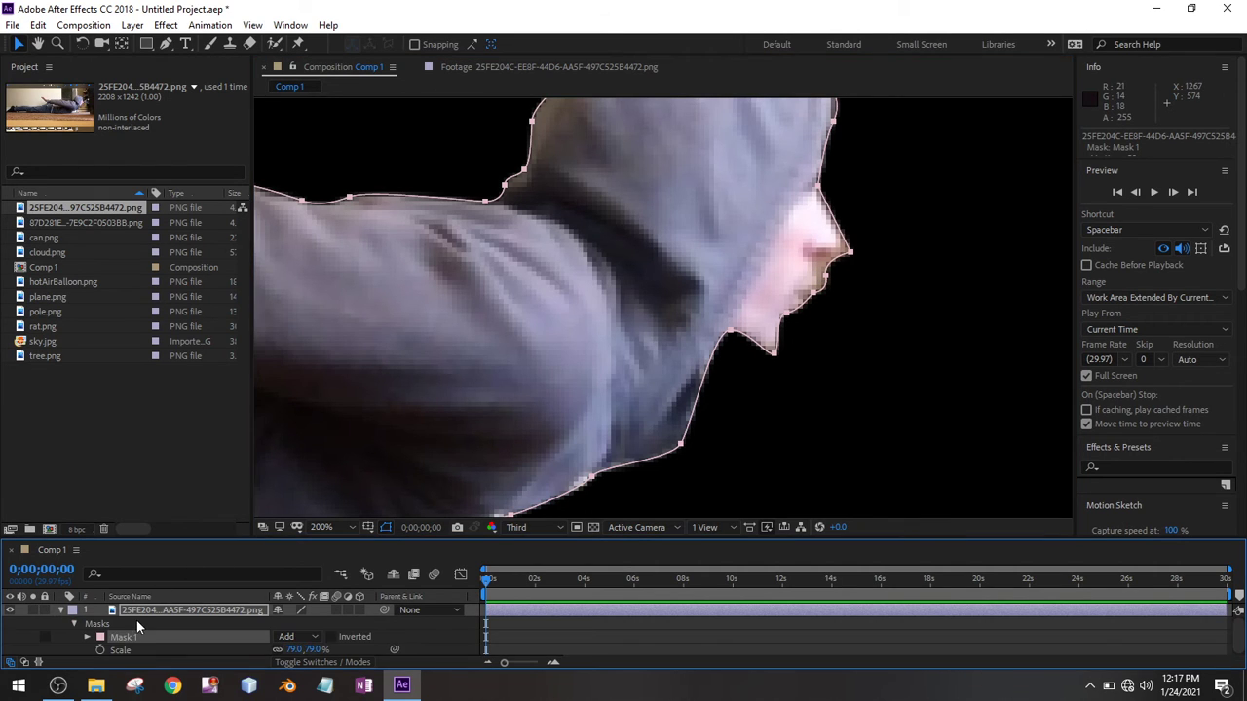
pyautogui.scroll(-1, 509, 195)
pyautogui.moveTo(590, 232); pyautogui.dragTo(919, 229)
pyautogui.scroll(-2, 920, 229)
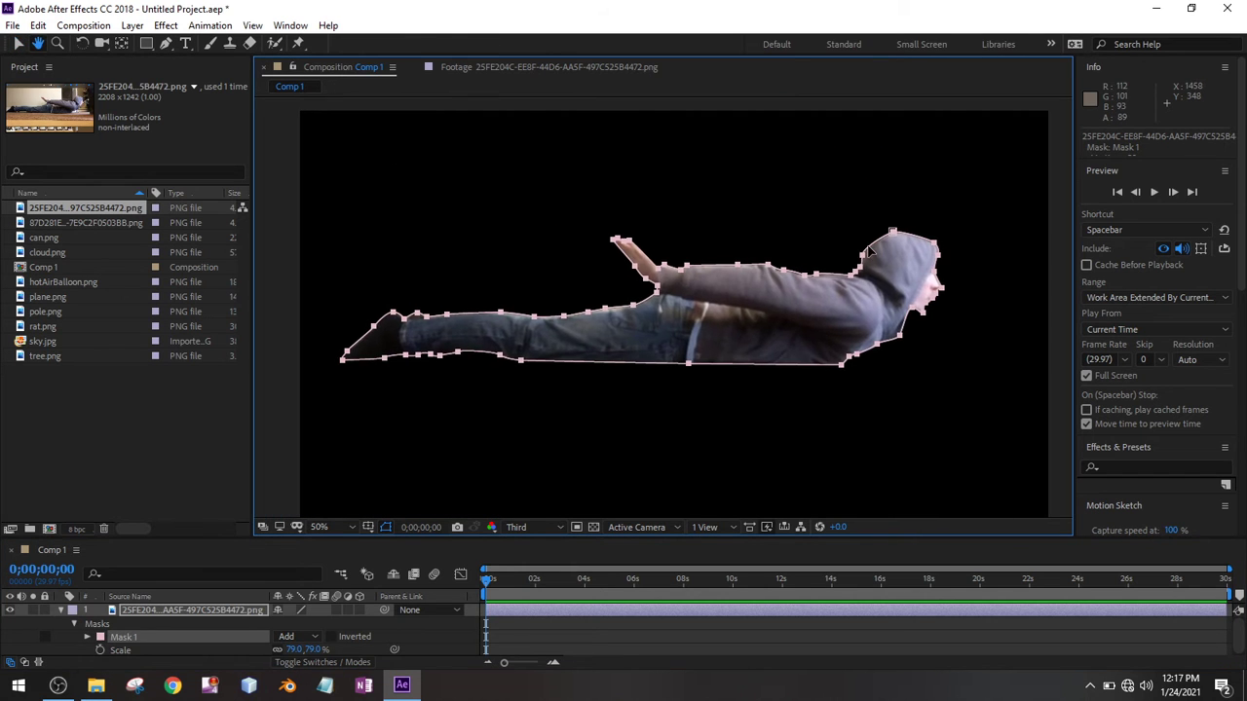
pyautogui.press('v')
pyautogui.scroll(4, 898, 340)
pyautogui.scroll(-4, 897, 340)
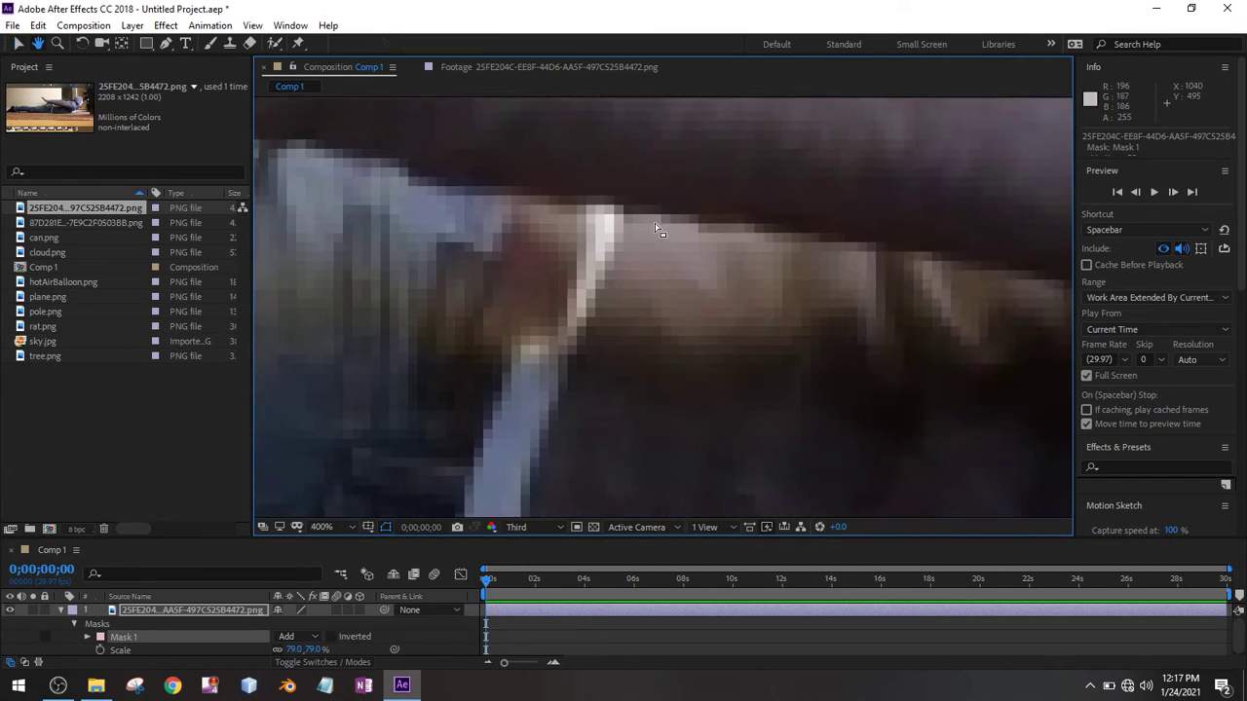
pyautogui.scroll(5, 802, 260)
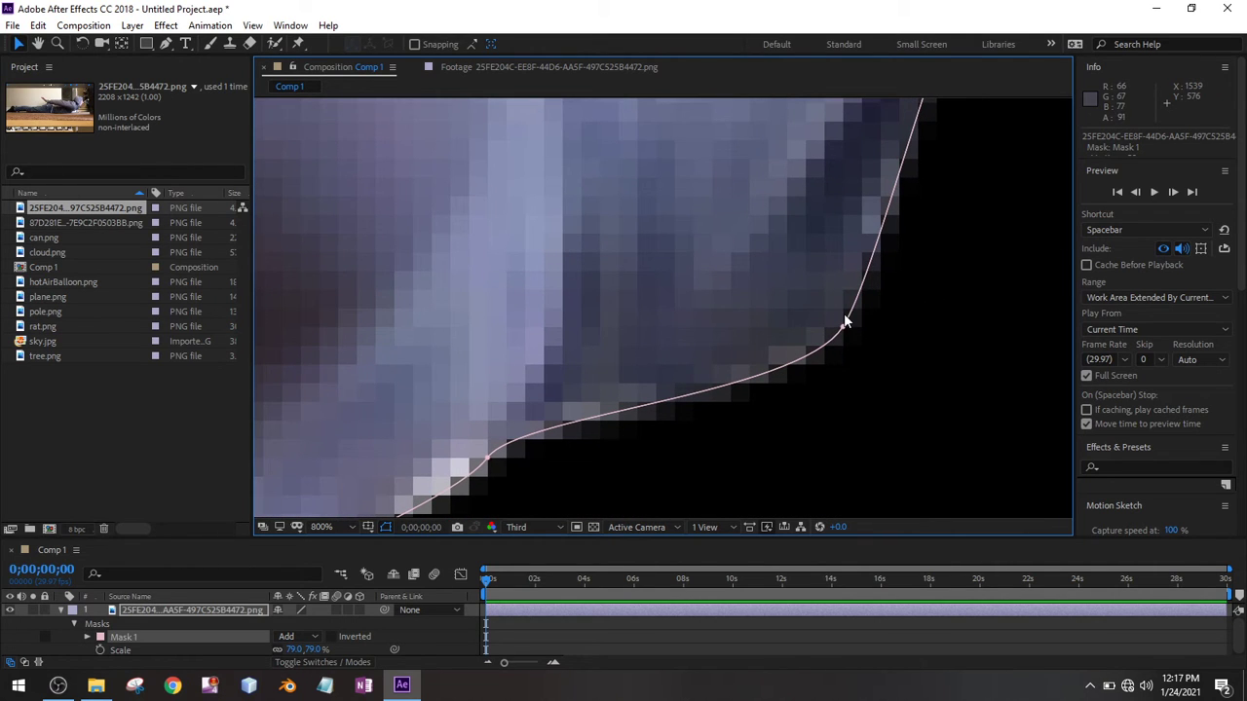
pyautogui.doubleClick(844, 321)
# Step: Move the mask vertices along the throat and lower front of the hood inwards, closer to the fabric
pyautogui.scroll(-5, 740, 224)
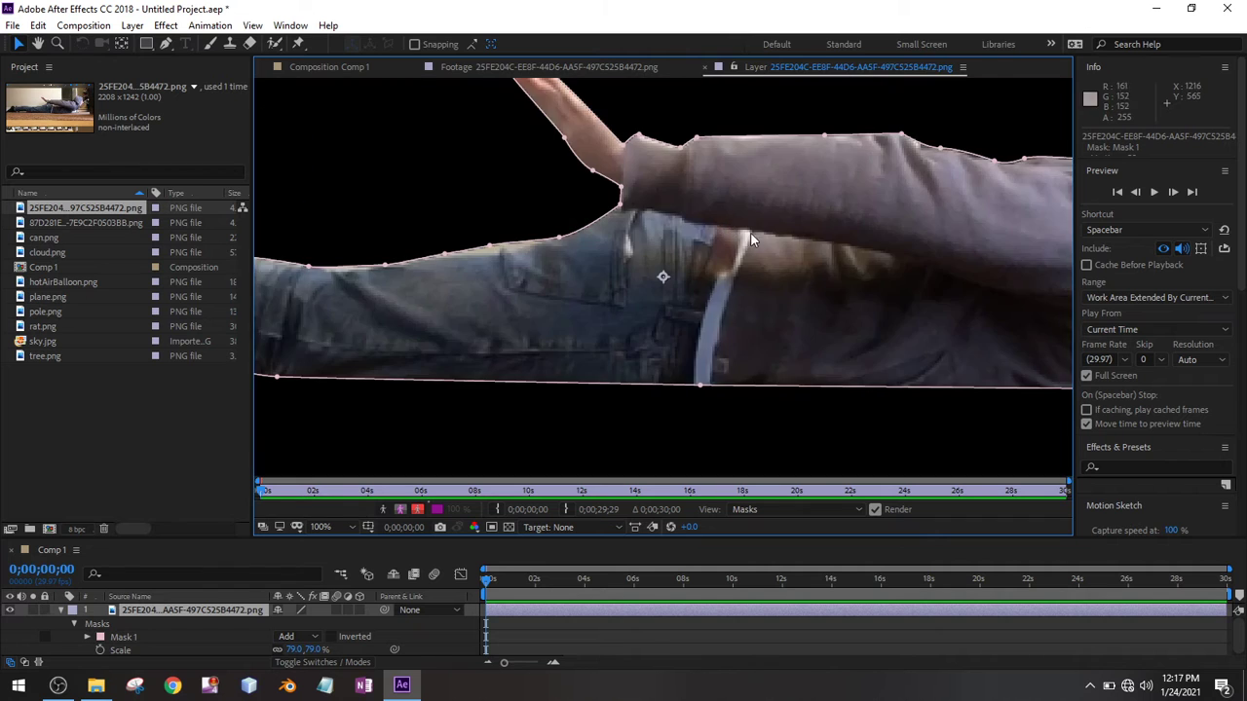
pyautogui.scroll(-2, 750, 240)
pyautogui.scroll(5, 675, 242)
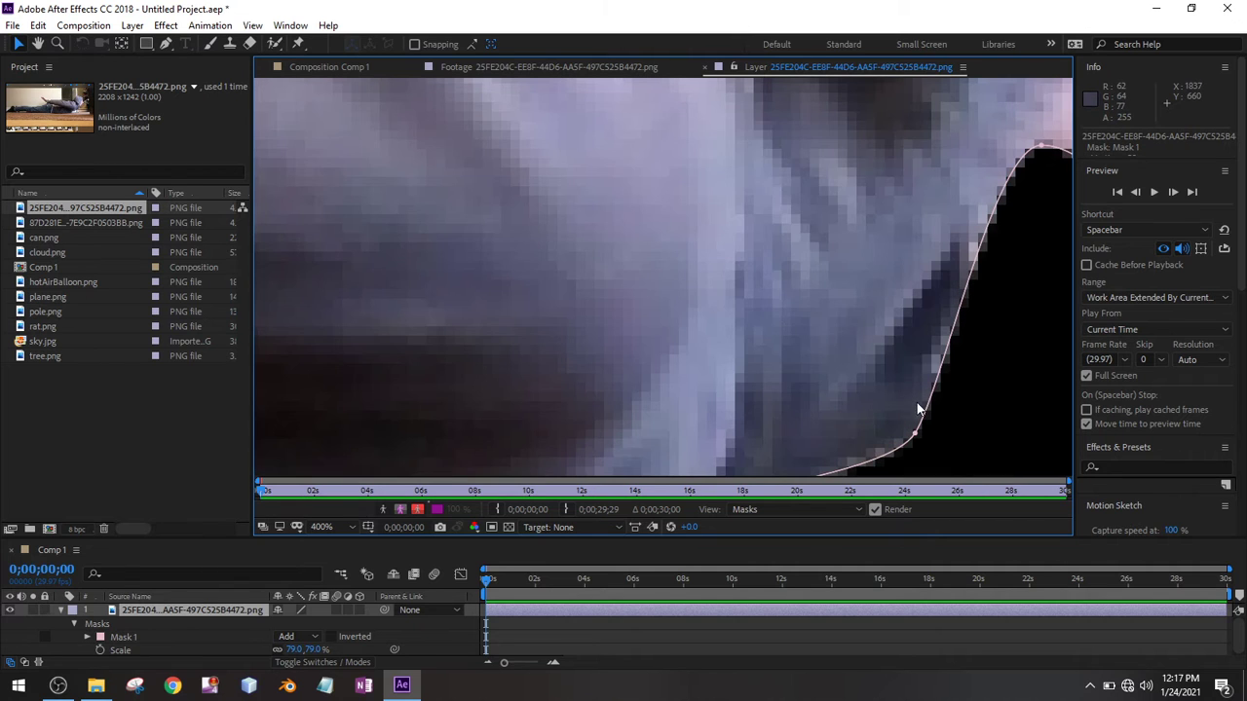
pyautogui.click(916, 433)
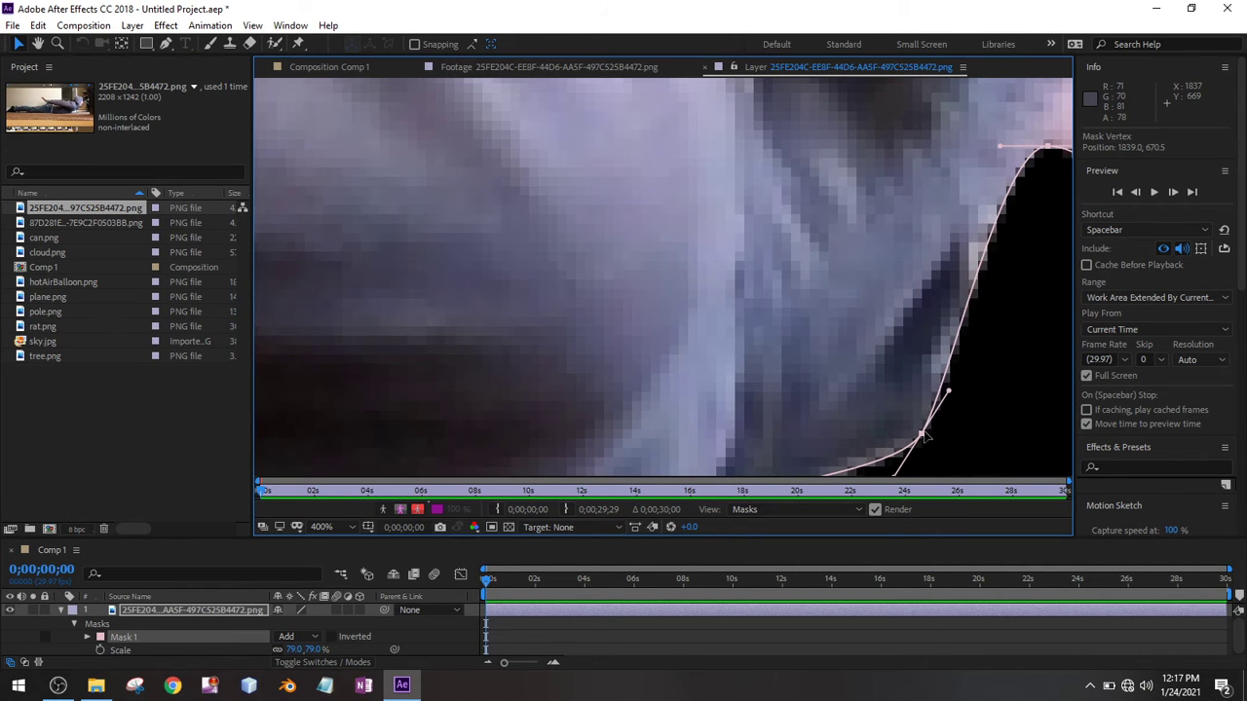
pyautogui.moveTo(923, 432); pyautogui.dragTo(870, 399)
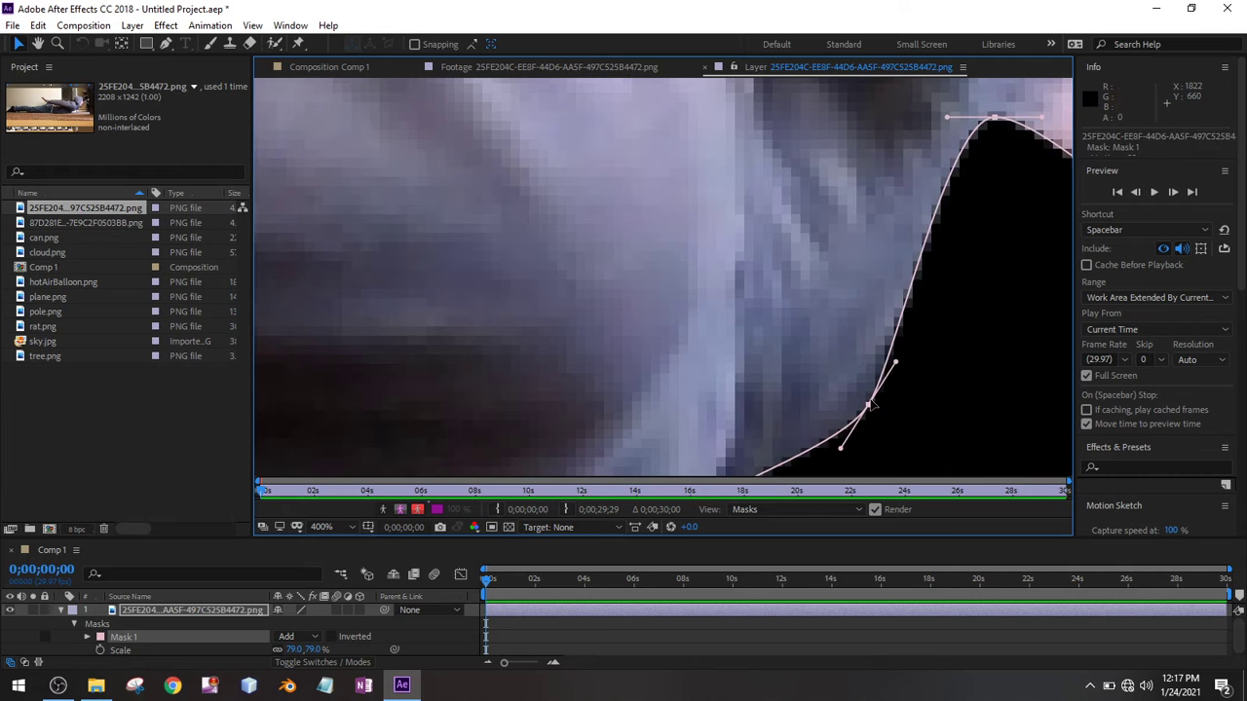
# Step: Reshape the mask curve under the chin and move the throat vertex down to restore the jaw's underside
pyautogui.scroll(-2, 870, 407)
pyautogui.scroll(5, 880, 273)
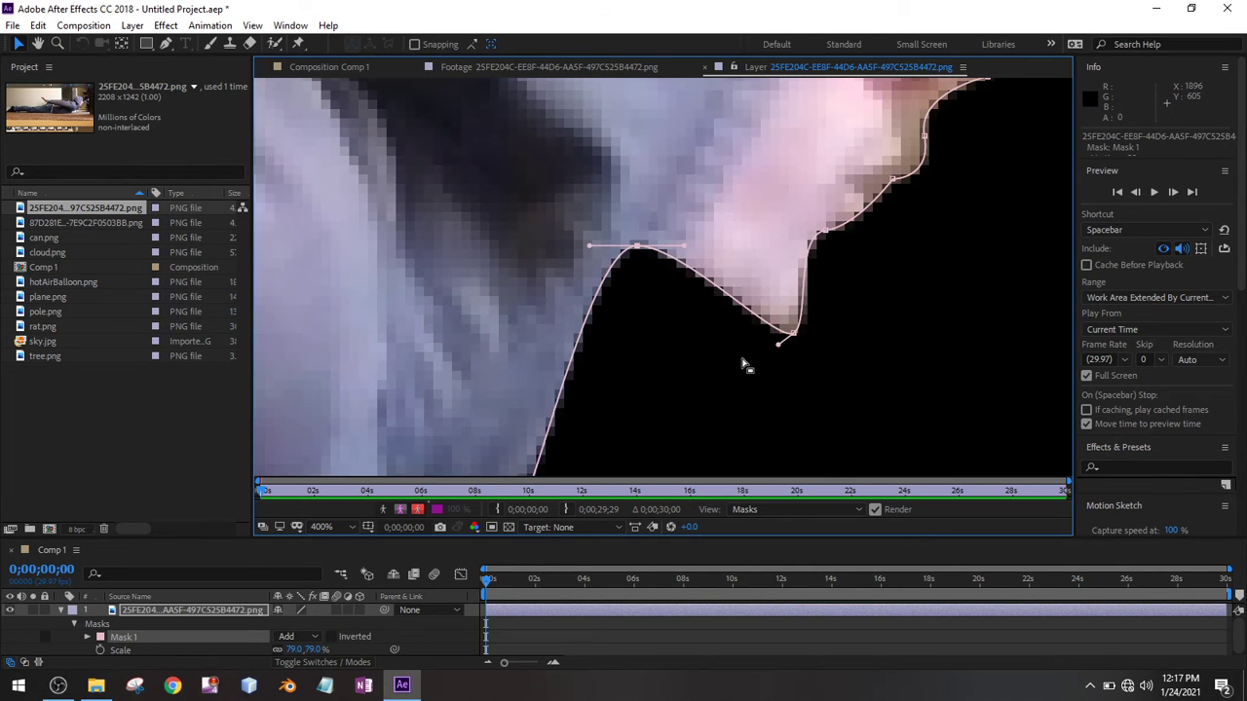
pyautogui.click(795, 333)
pyautogui.moveTo(780, 345); pyautogui.dragTo(732, 350)
pyautogui.click(637, 247)
pyautogui.moveTo(637, 248); pyautogui.dragTo(661, 315)
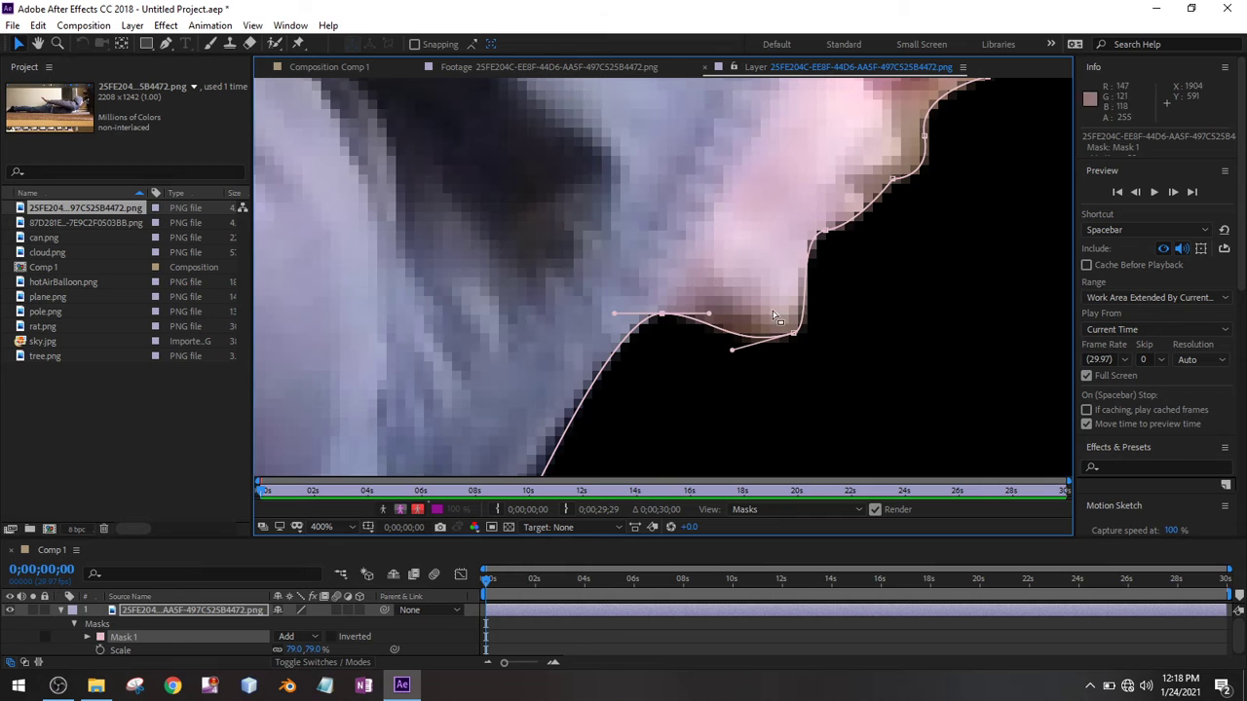
# Step: Fit the mask closely around the mouth and nose by reshaping the lip curves and pulling the upper-lip and nose-tip vertices inwards
pyautogui.moveTo(788, 297); pyautogui.dragTo(620, 420)
pyautogui.moveTo(726, 304); pyautogui.dragTo(724, 371)
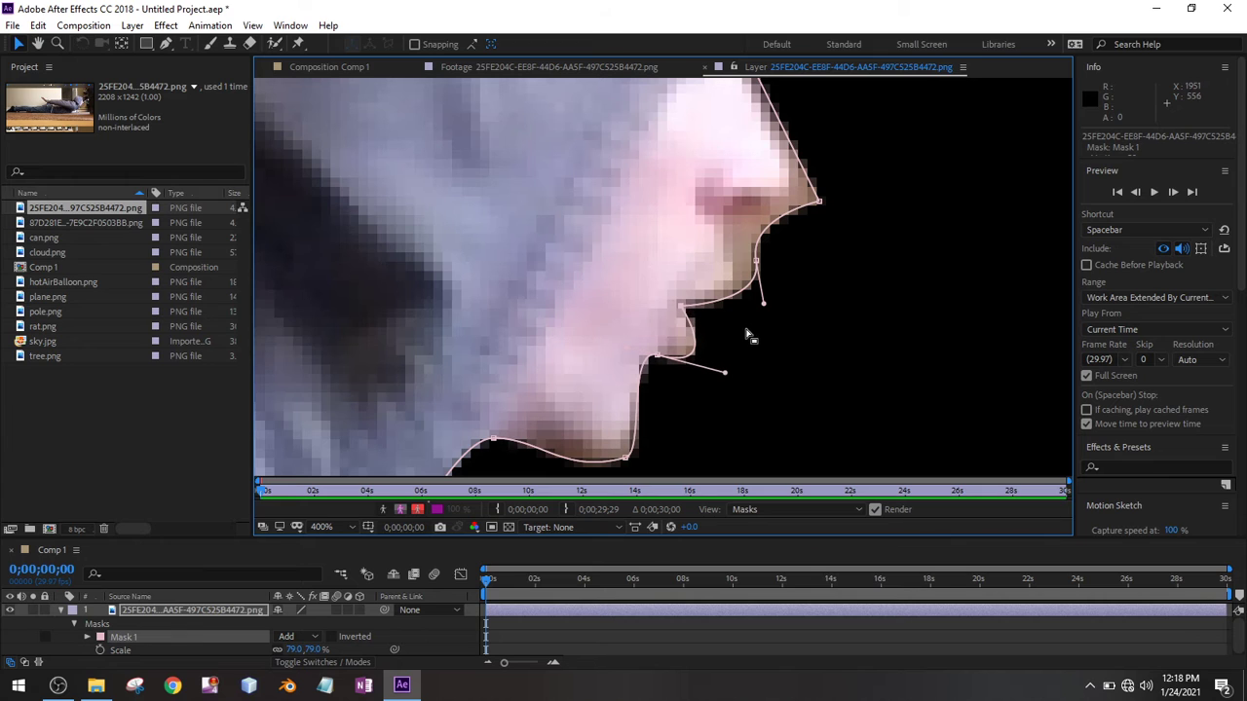
pyautogui.moveTo(756, 261); pyautogui.dragTo(739, 277)
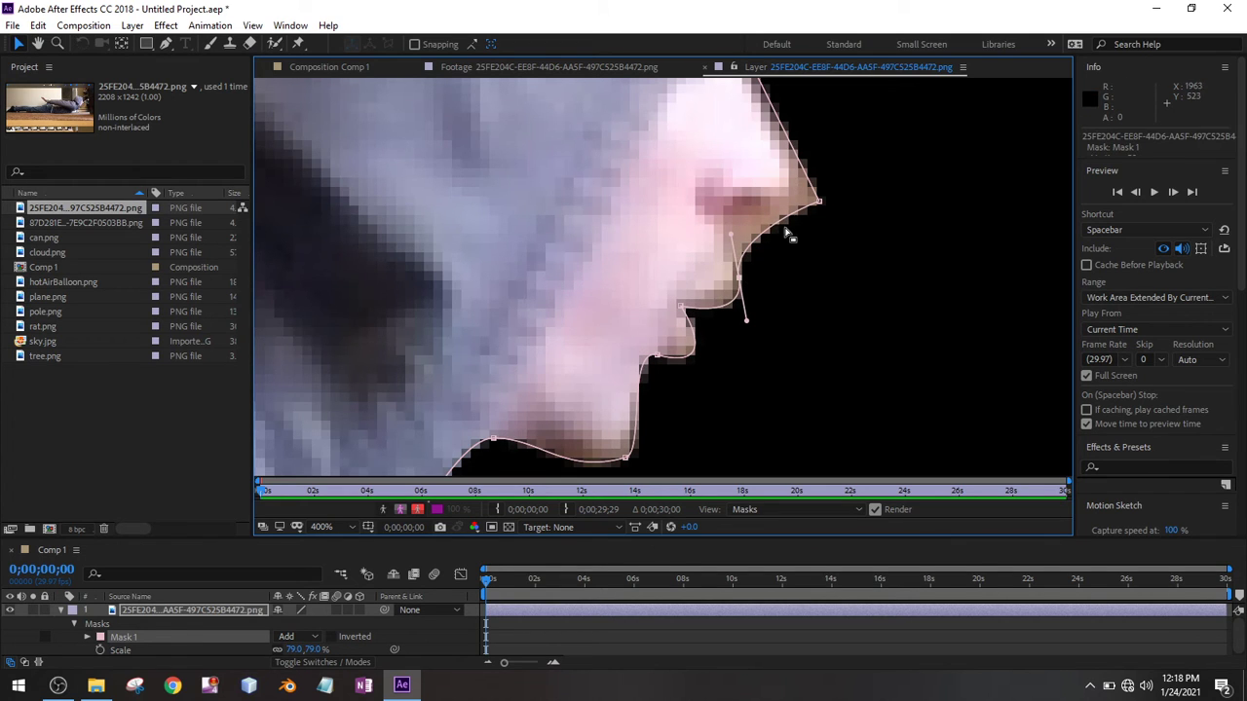
pyautogui.moveTo(821, 205); pyautogui.dragTo(800, 195)
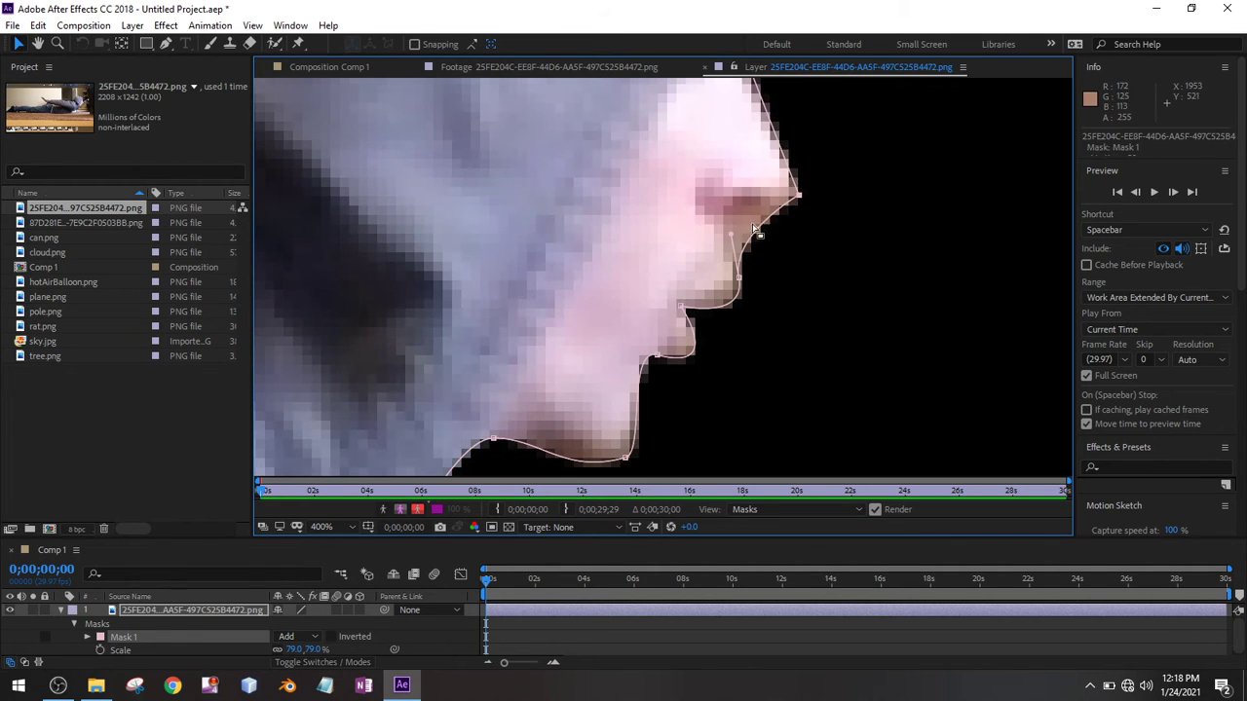
pyautogui.moveTo(731, 238); pyautogui.dragTo(717, 171)
pyautogui.scroll(-4, 819, 341)
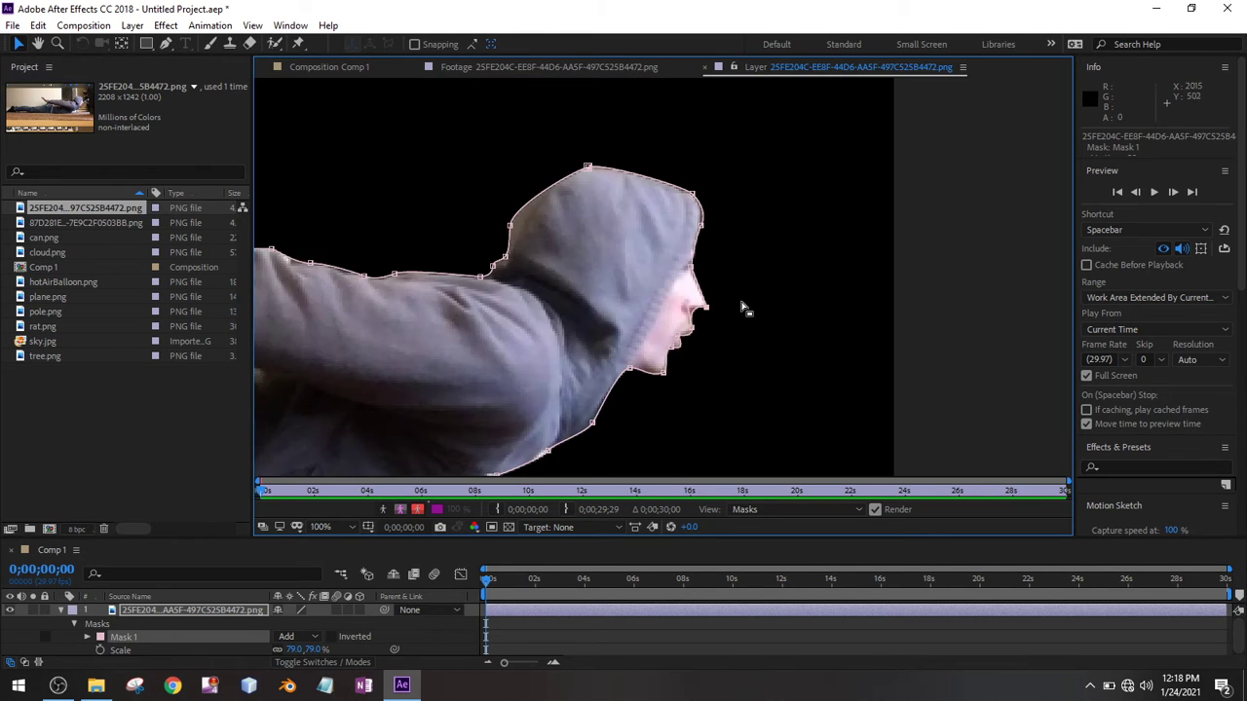
# Step: Compare the masked figure with the original footage and check the whole cutout in Comp 1
pyautogui.moveTo(703, 309); pyautogui.dragTo(972, 237)
pyautogui.scroll(-1, 805, 301)
pyautogui.moveTo(577, 304); pyautogui.dragTo(724, 293)
pyautogui.click(469, 71)
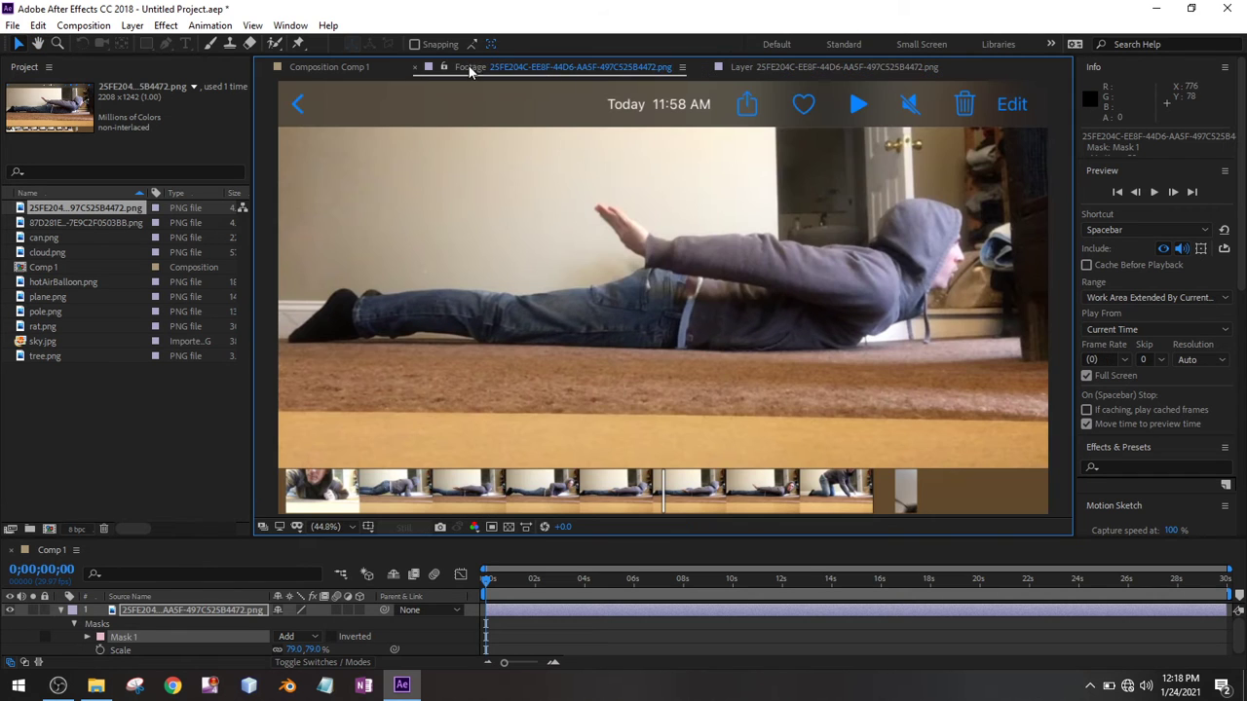
pyautogui.click(306, 72)
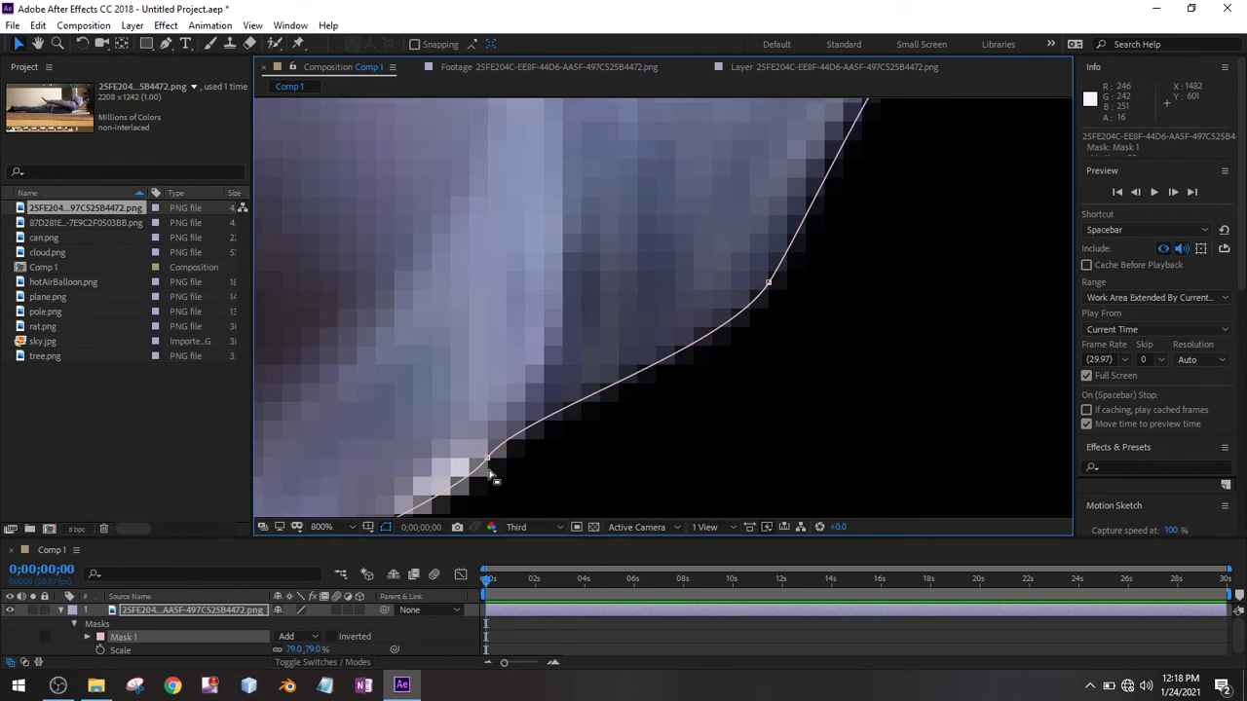
pyautogui.scroll(-4, 620, 352)
pyautogui.scroll(1, 620, 322)
pyautogui.moveTo(471, 328); pyautogui.dragTo(724, 340)
pyautogui.scroll(-3, 724, 350)
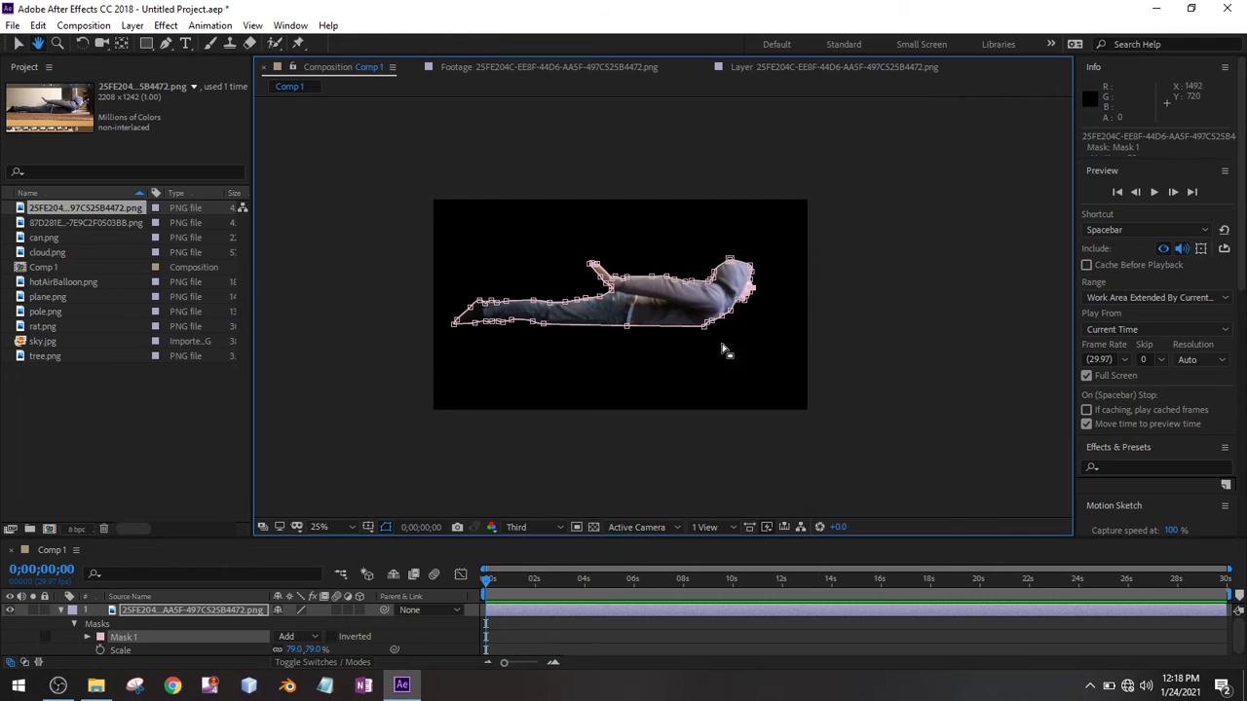
# Step: Collapse the photo layer's properties, rename the layer as body and hide it
pyautogui.click(59, 611)
pyautogui.click(161, 611)
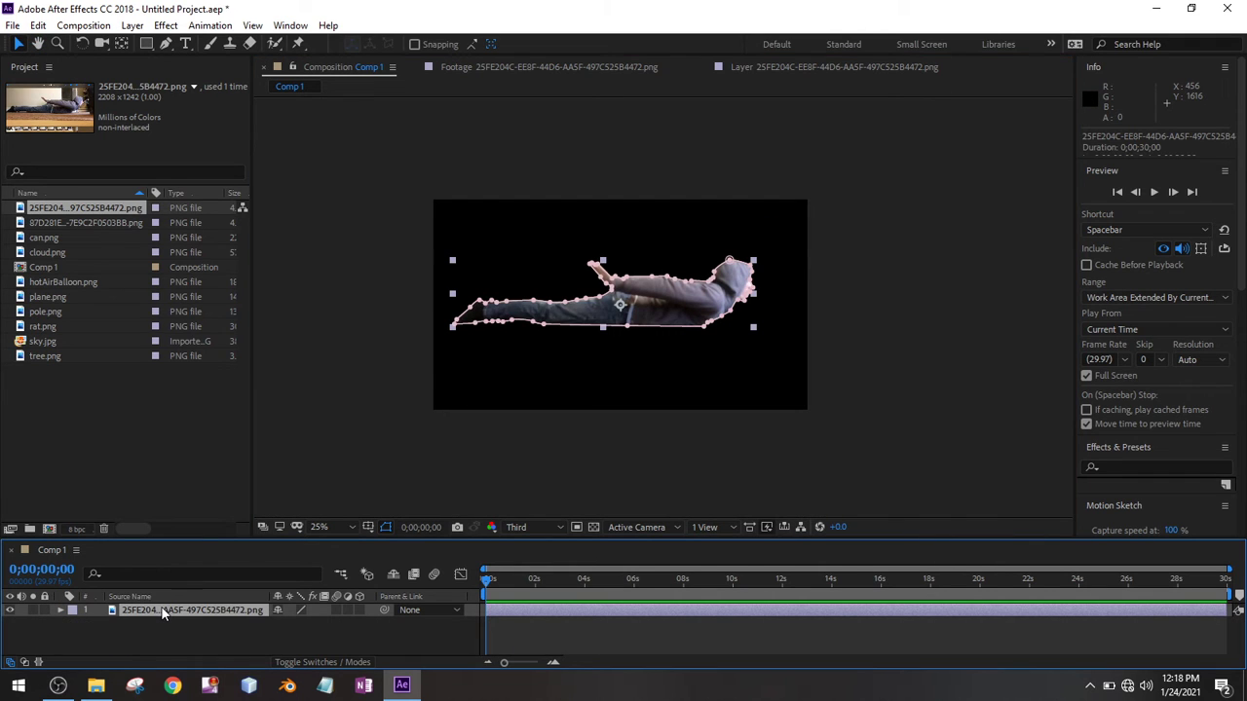
pyautogui.press('Return')
pyautogui.write('f')
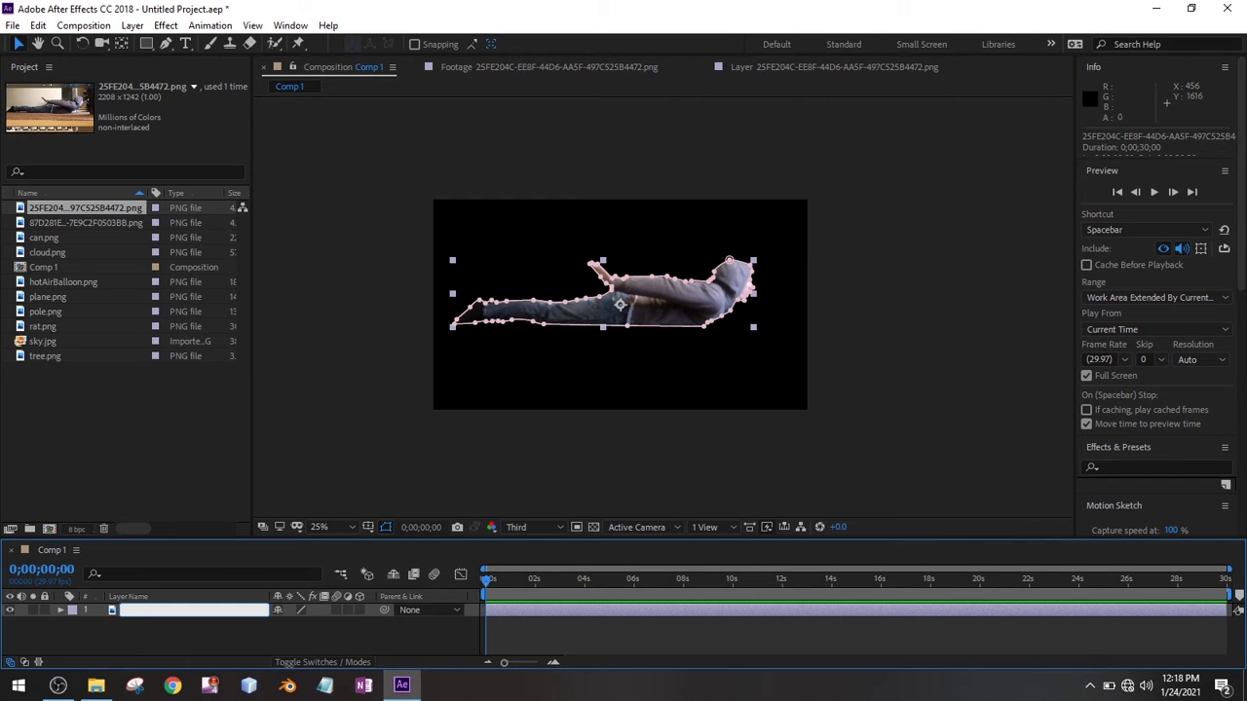
pyautogui.write('ody')
pyautogui.press('Return')
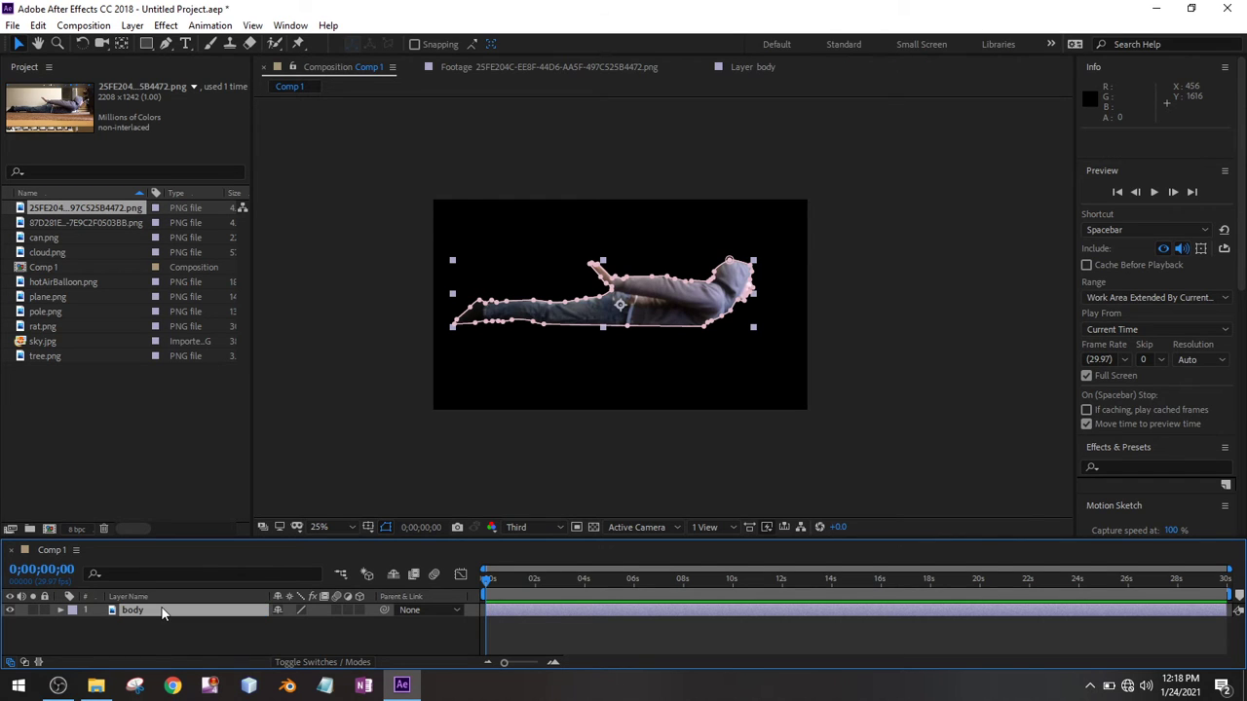
pyautogui.click(10, 611)
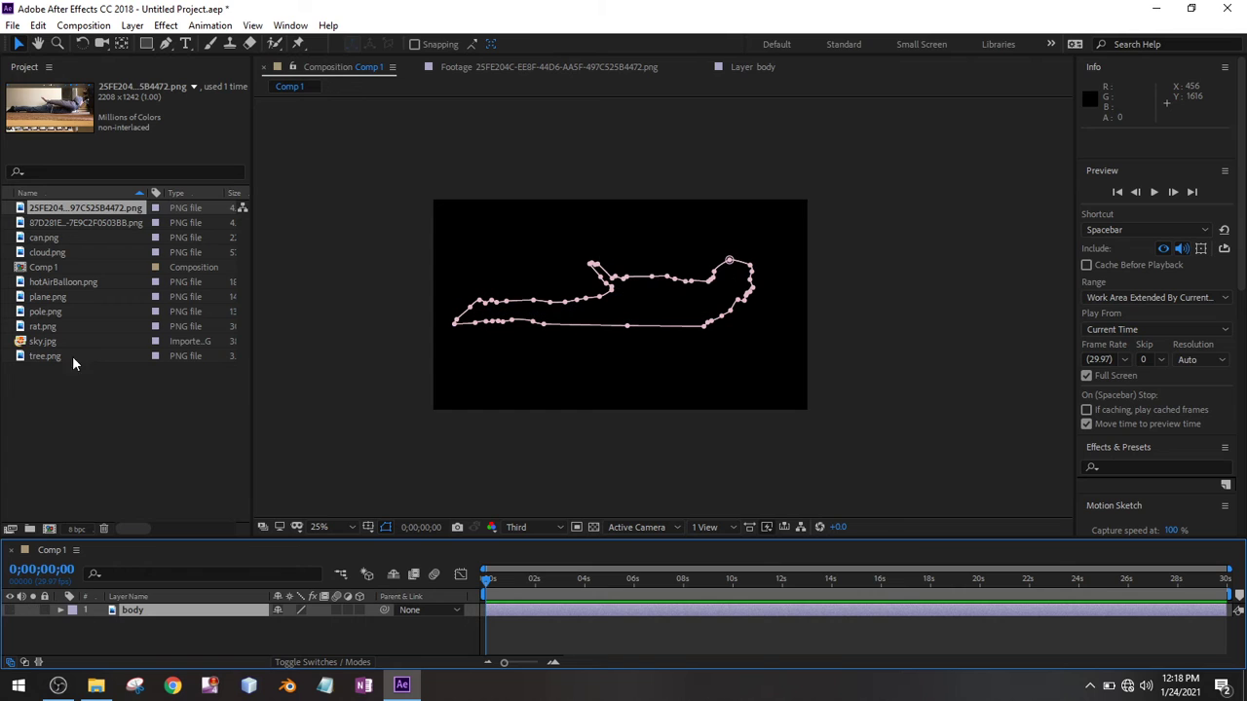
# Step: Add the second photo, the PNG whose name starts with 87D281E, to Comp 1 and scale it to 73%
pyautogui.click(222, 645)
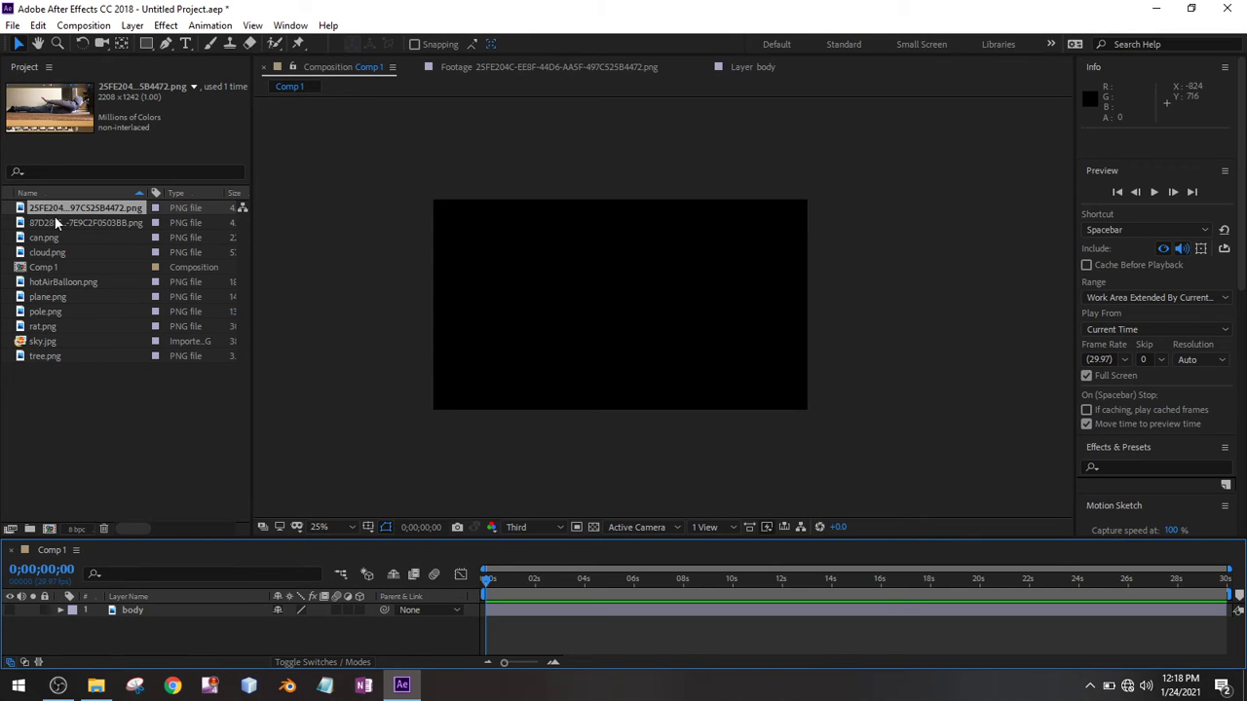
pyautogui.moveTo(55, 223); pyautogui.dragTo(623, 310)
pyautogui.press('s')
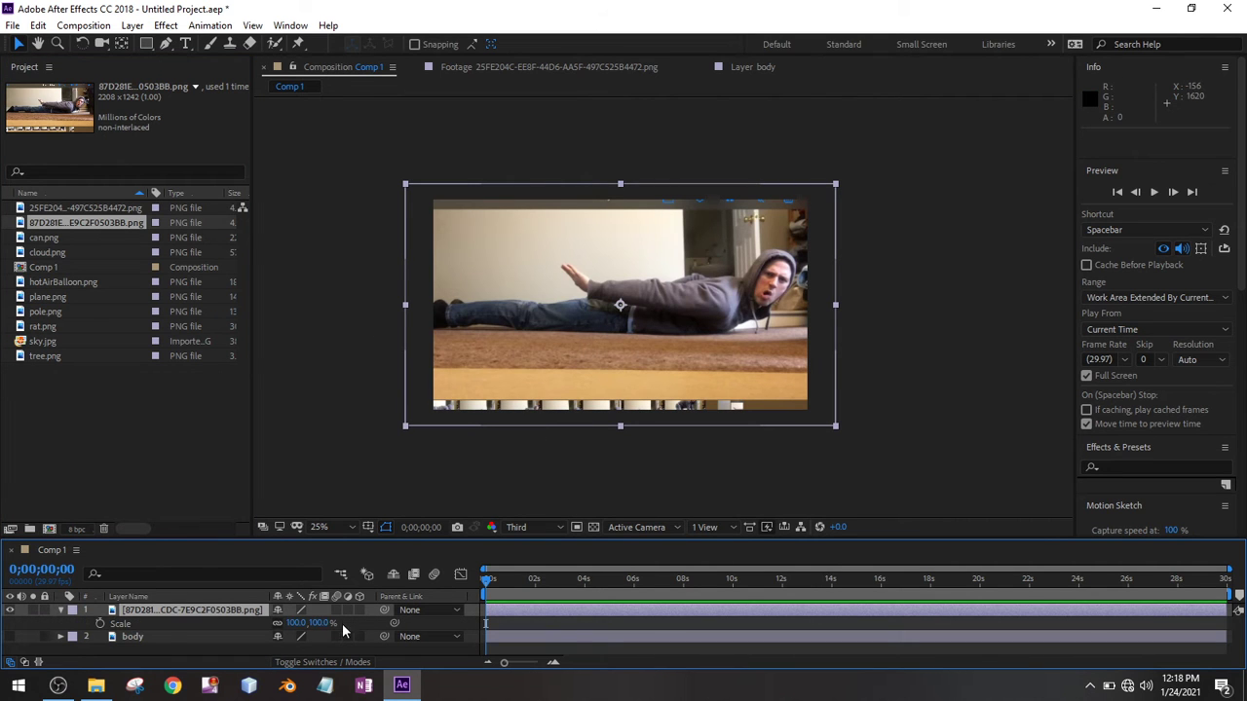
pyautogui.moveTo(323, 624); pyautogui.dragTo(297, 623)
# Step: Frame the man's hooded head closely at 200% and activate the Pen tool for masking it
pyautogui.scroll(3, 754, 276)
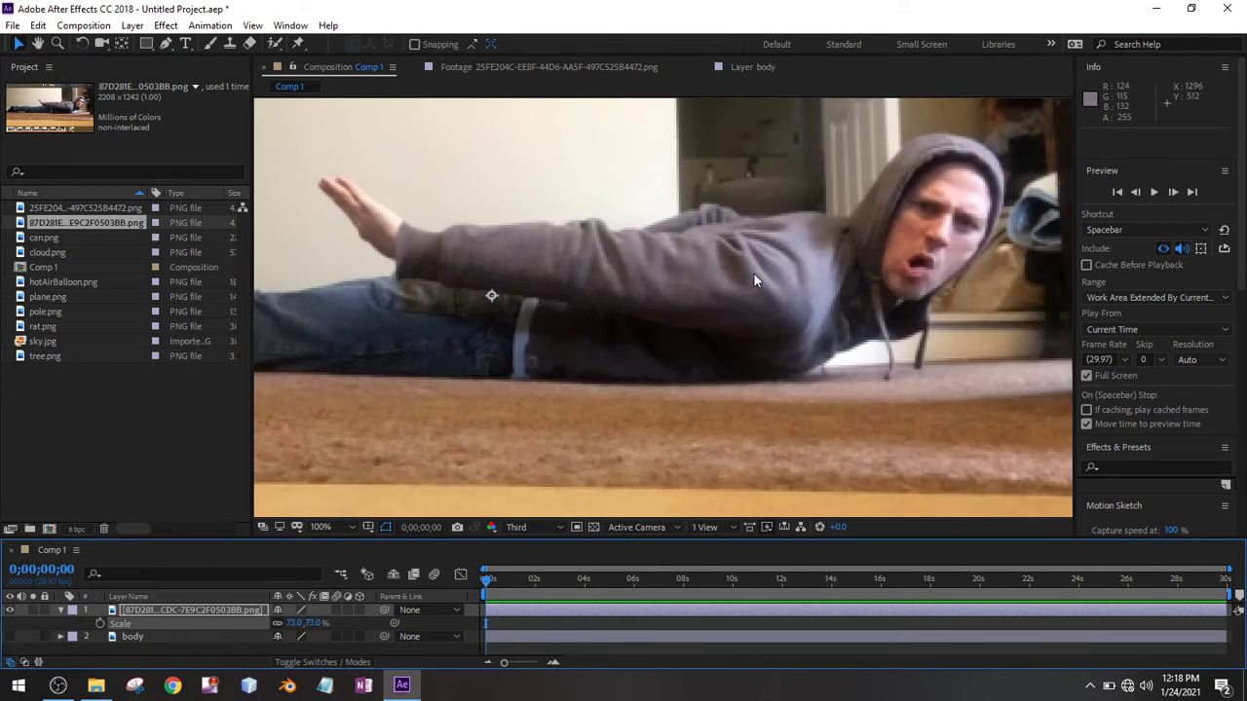
pyautogui.moveTo(925, 213); pyautogui.dragTo(648, 302)
pyautogui.scroll(1, 648, 263)
pyautogui.click(164, 44)
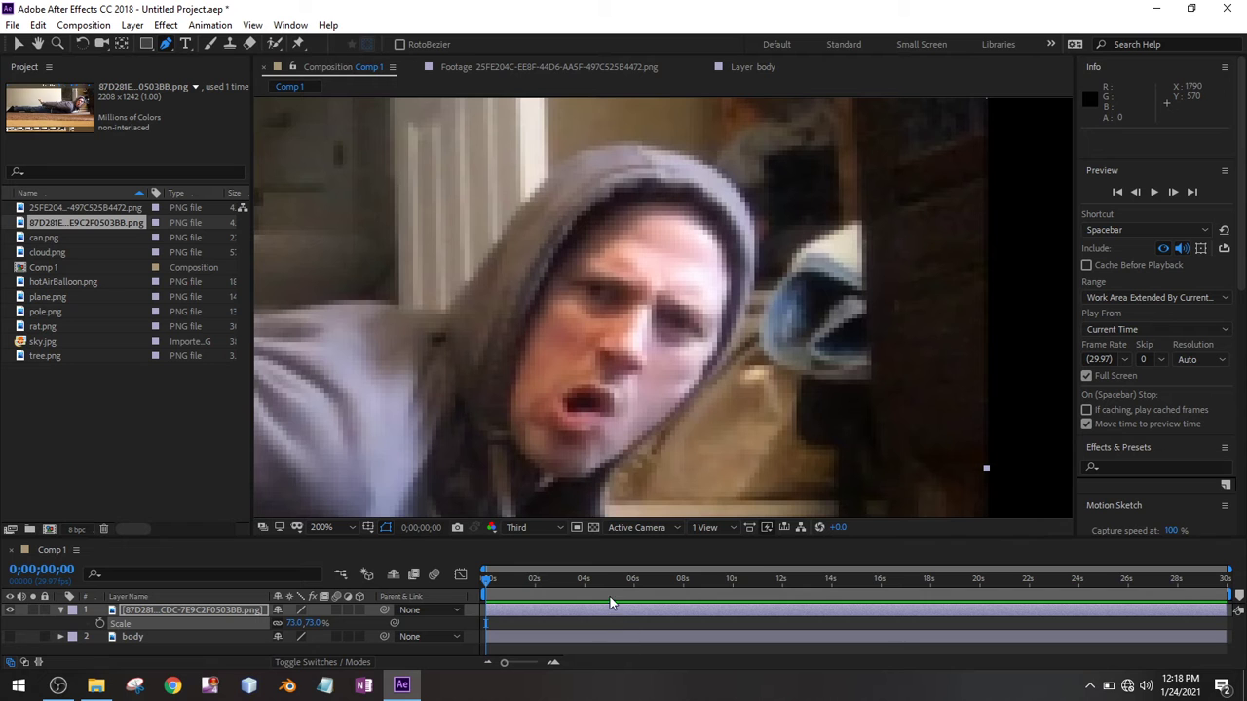
pyautogui.click(58, 685)
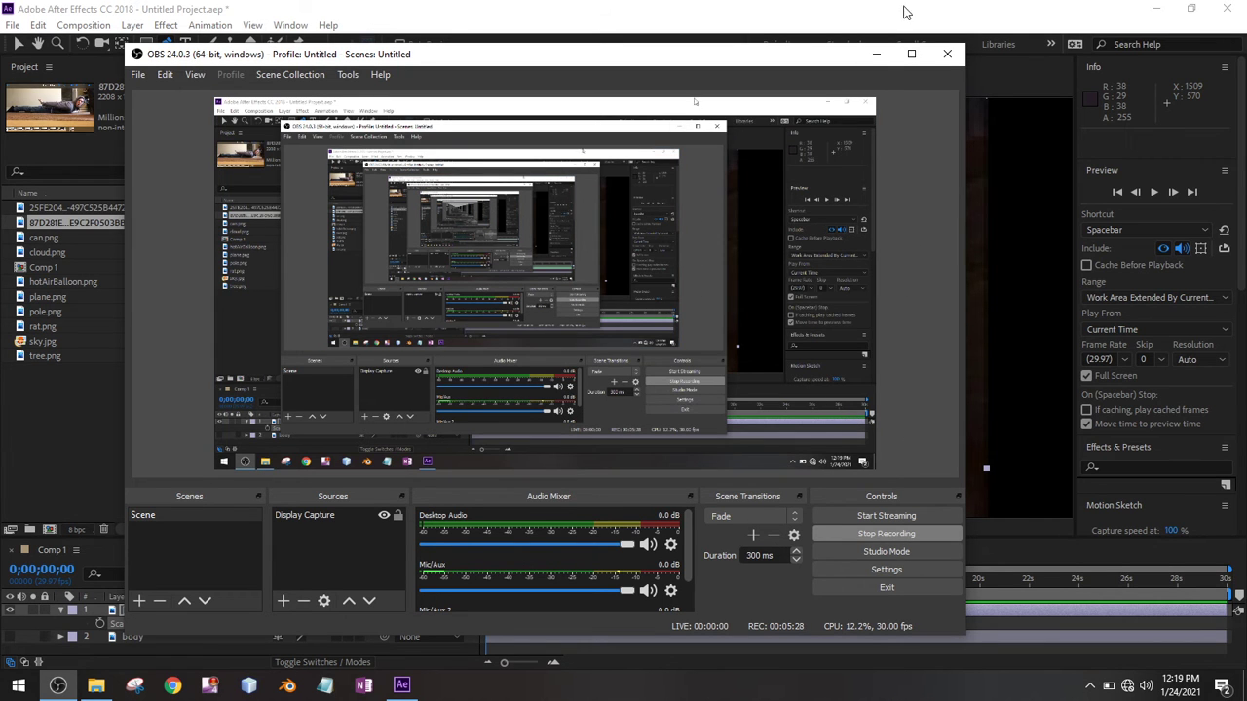
pyautogui.click(880, 55)
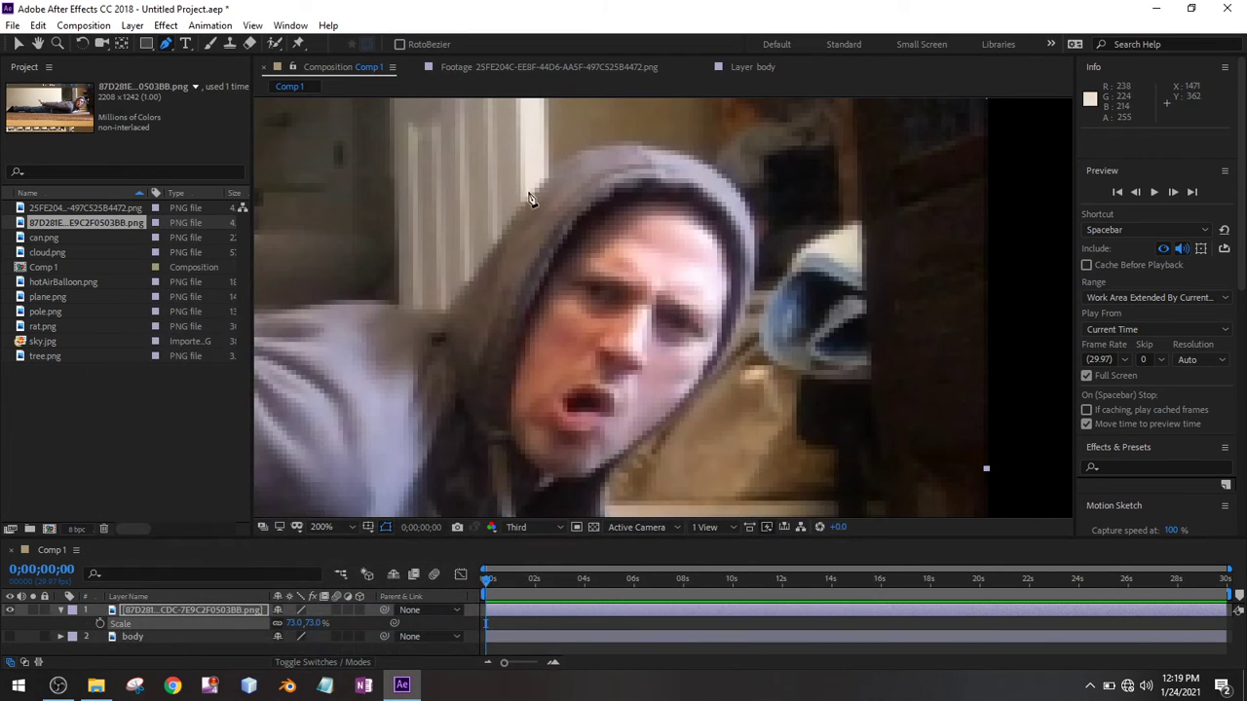
# Step: Start a Pen mask at the back of the hood, tracing down past the neck and around to the underside of the chin
pyautogui.click(532, 199)
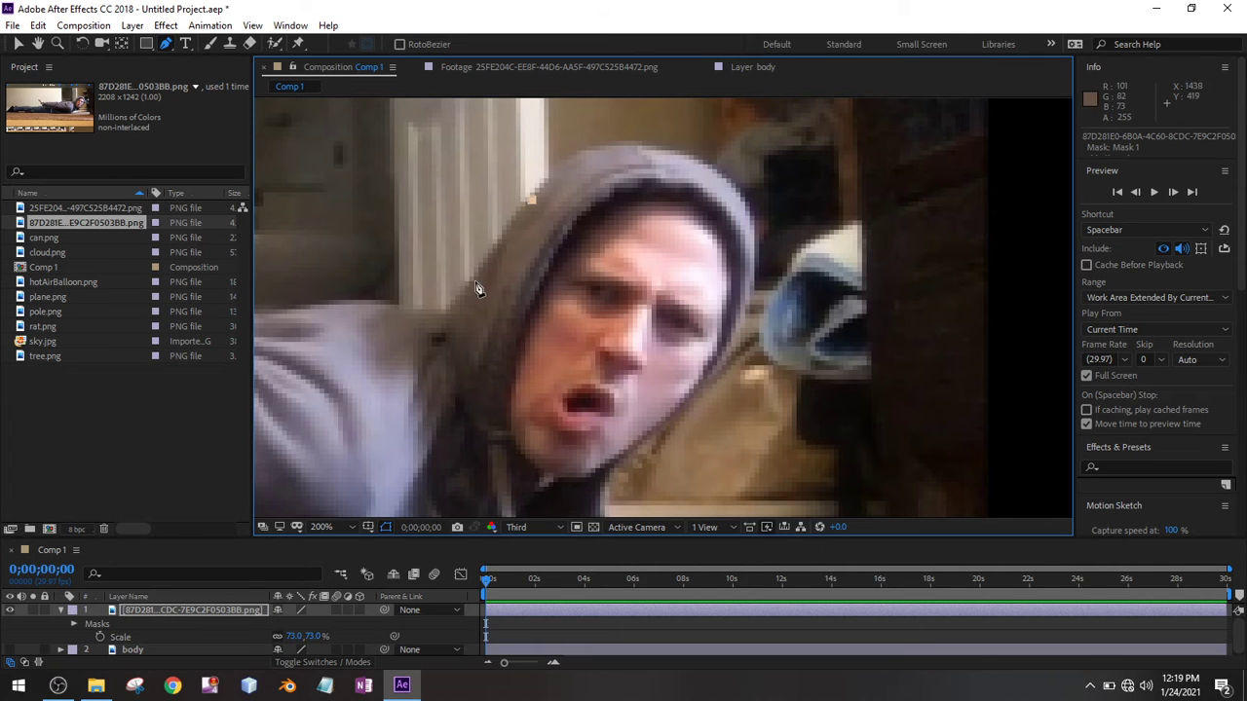
pyautogui.click(444, 310)
pyautogui.click(476, 454)
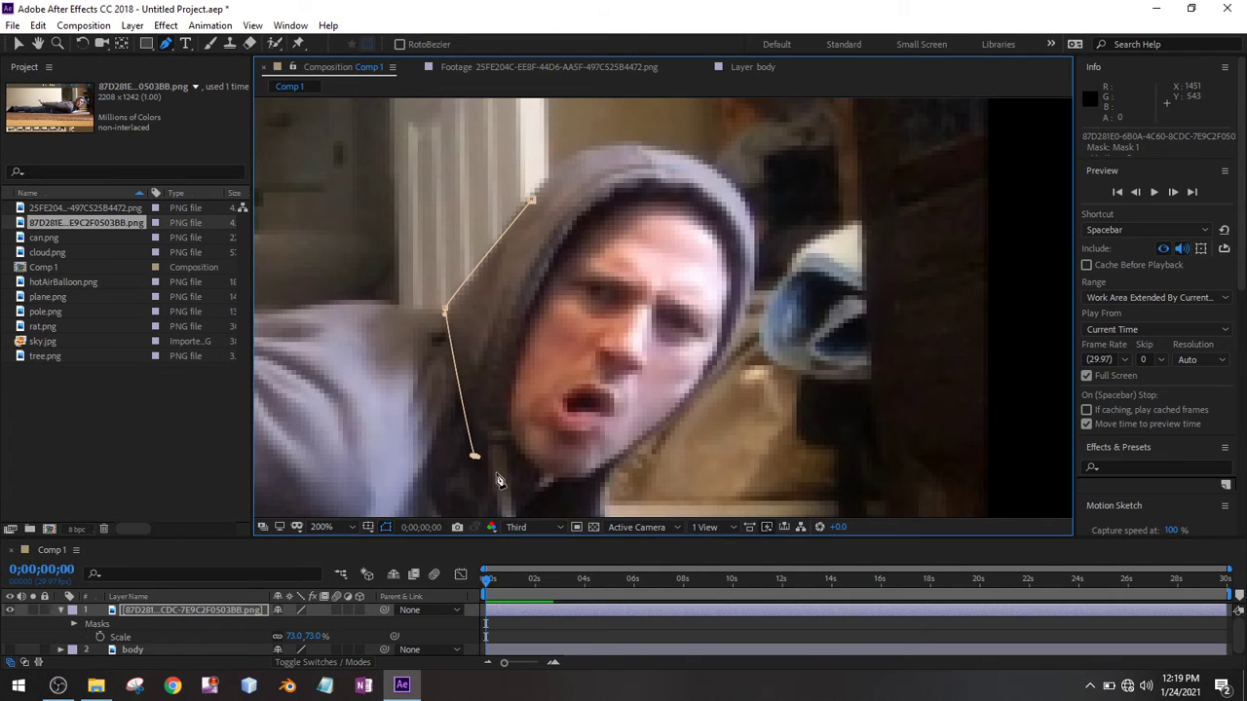
pyautogui.scroll(-1, 492, 472)
pyautogui.moveTo(536, 457); pyautogui.dragTo(539, 370)
pyautogui.scroll(1, 540, 371)
pyautogui.scroll(2, 597, 344)
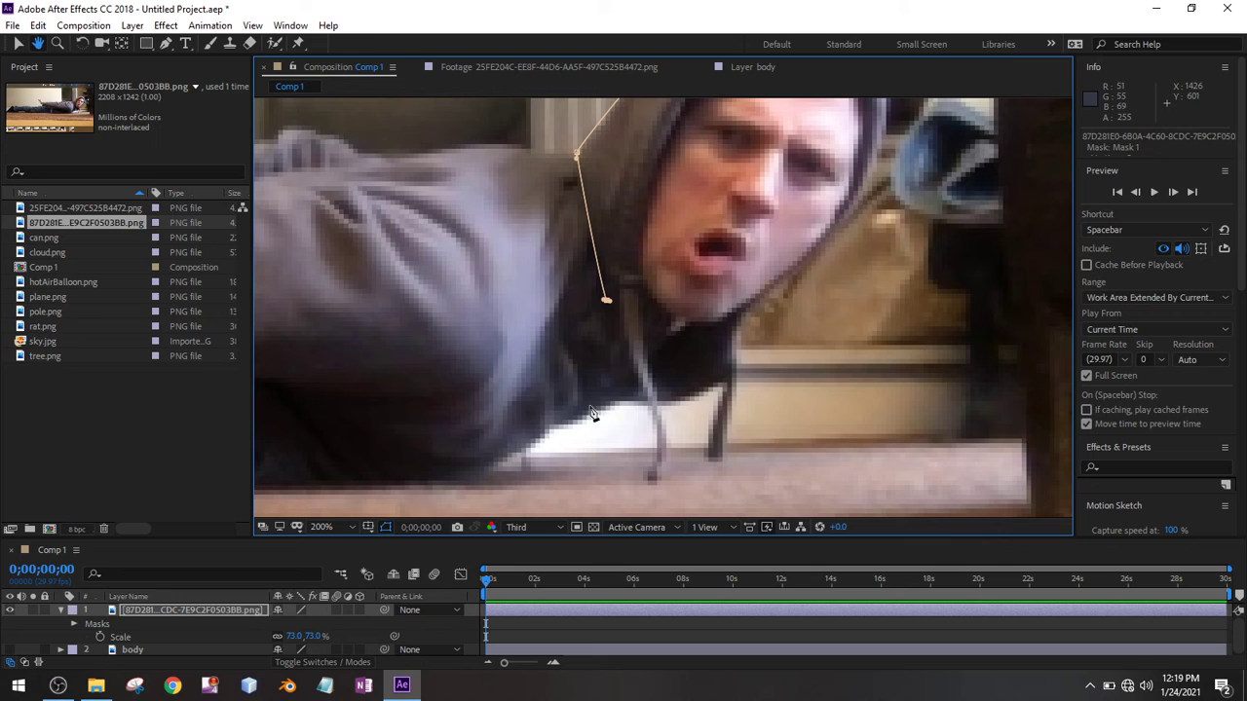
pyautogui.click(627, 368)
pyautogui.click(687, 321)
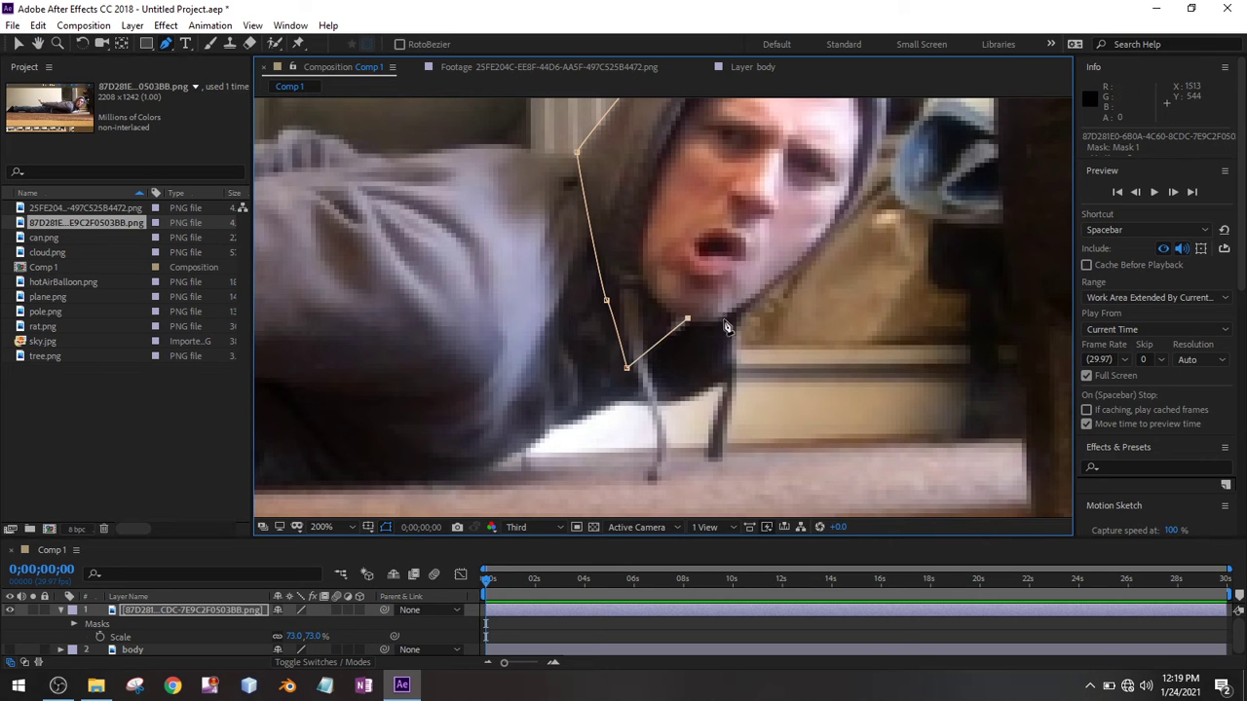
pyautogui.moveTo(722, 320); pyautogui.dragTo(665, 421)
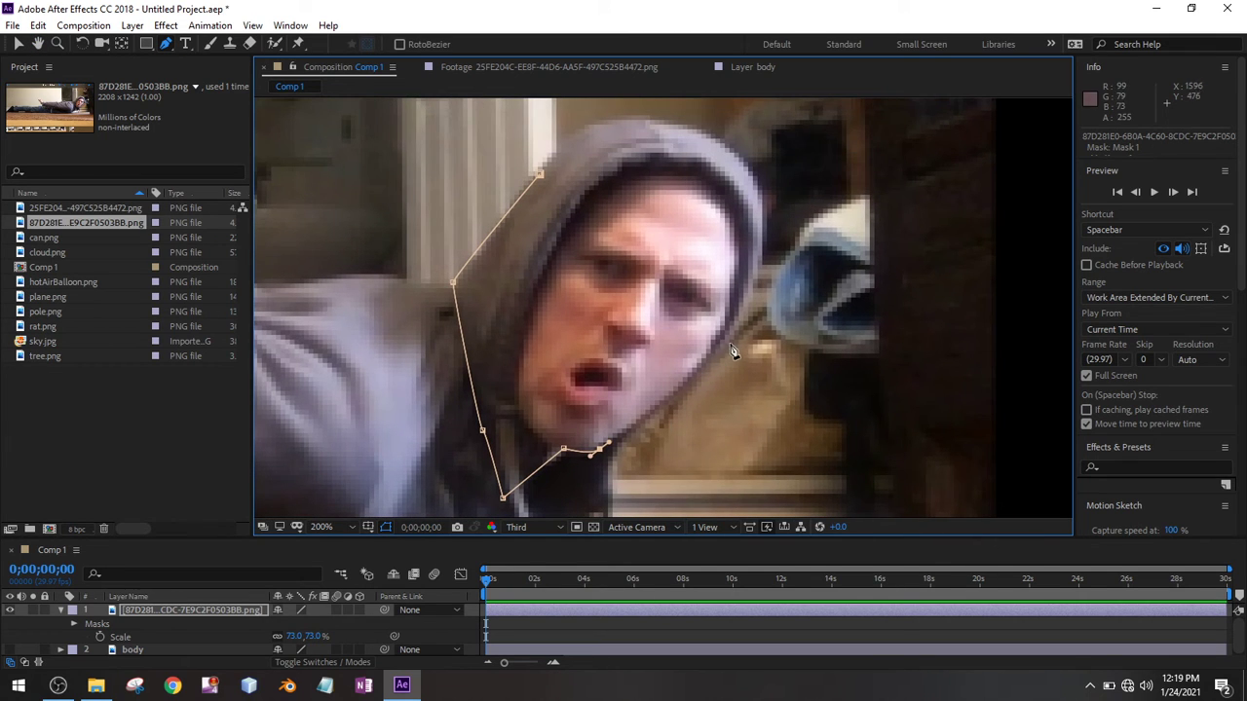
# Step: Continue the mask up the cheek and around the hood with curved points, closing it at the starting vertex
pyautogui.click(748, 317)
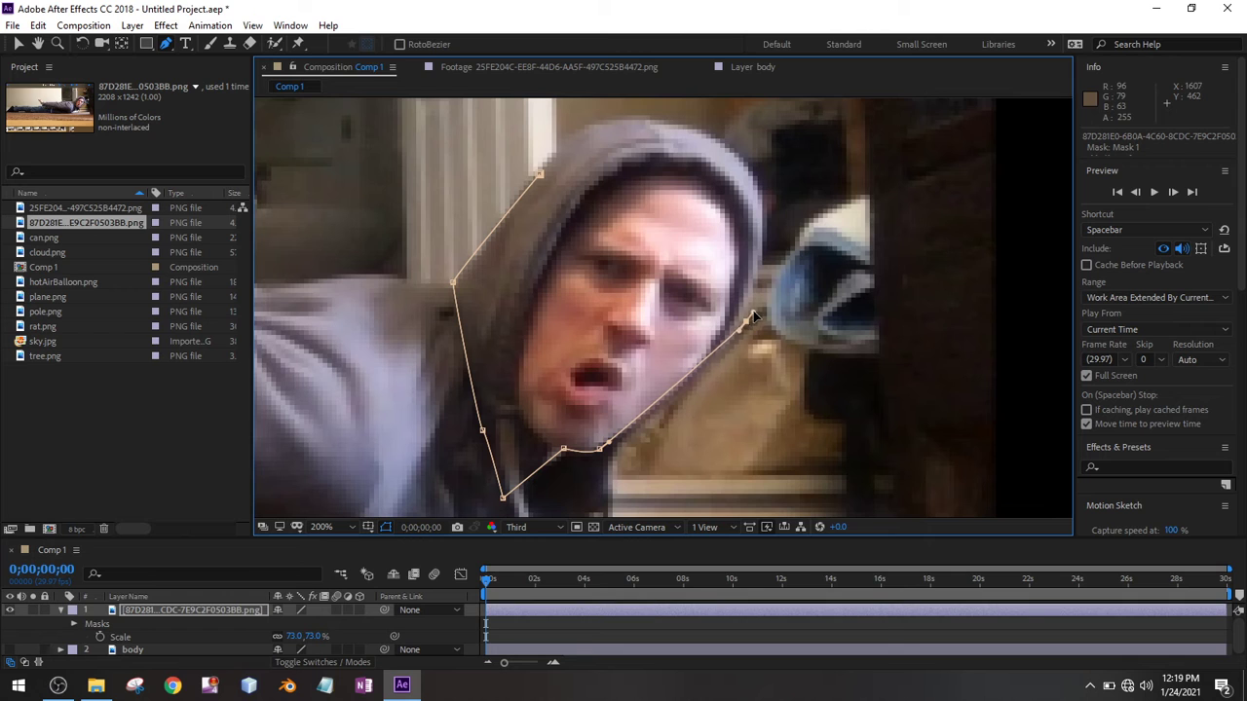
pyautogui.click(766, 196)
pyautogui.scroll(3, 710, 279)
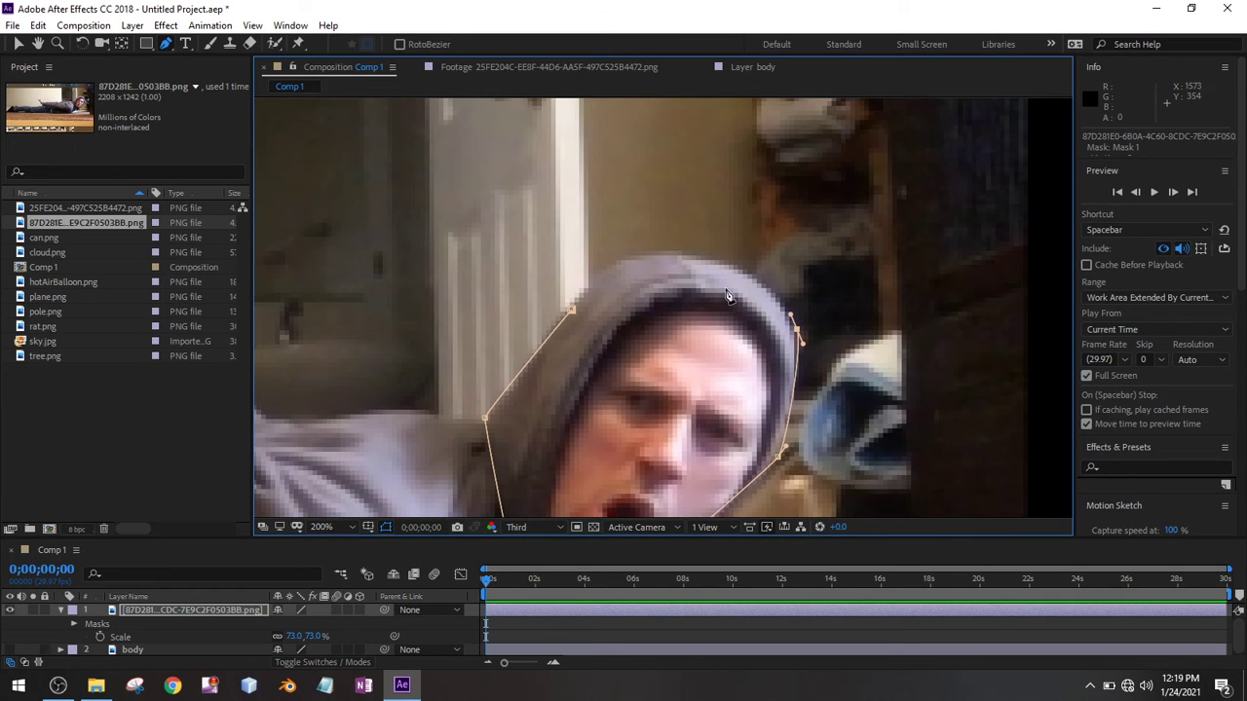
pyautogui.moveTo(679, 253); pyautogui.dragTo(602, 260)
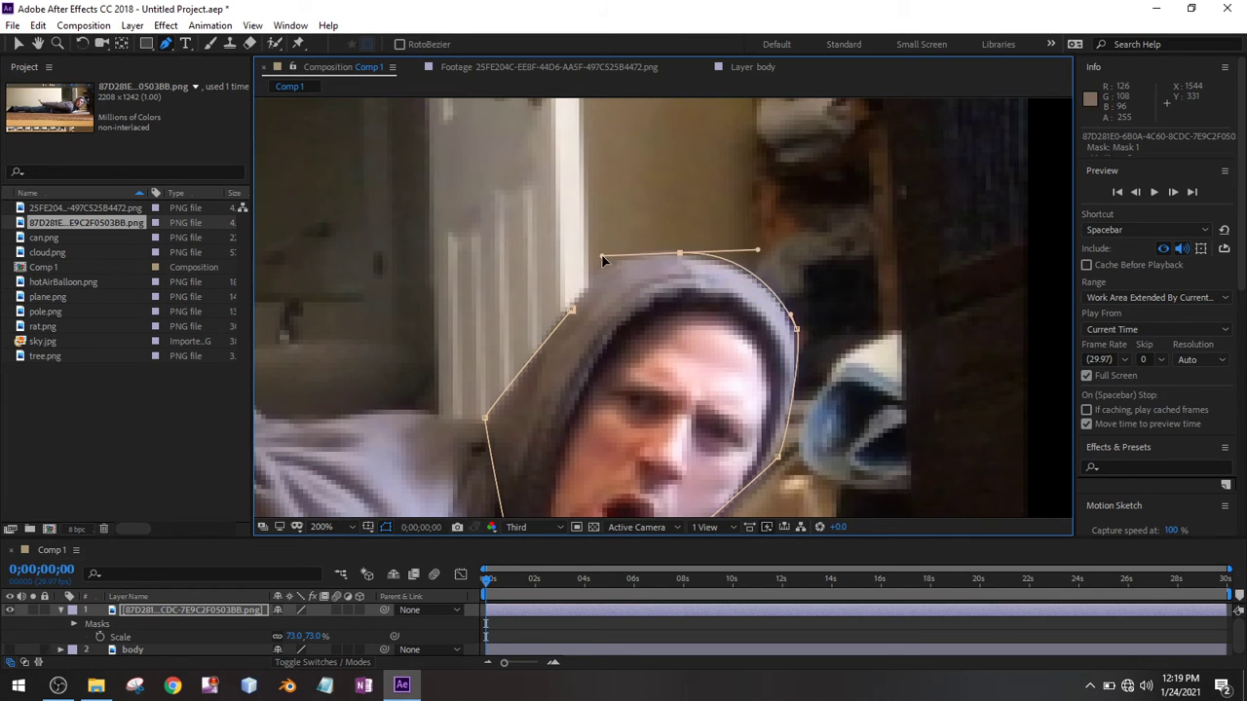
pyautogui.click(572, 310)
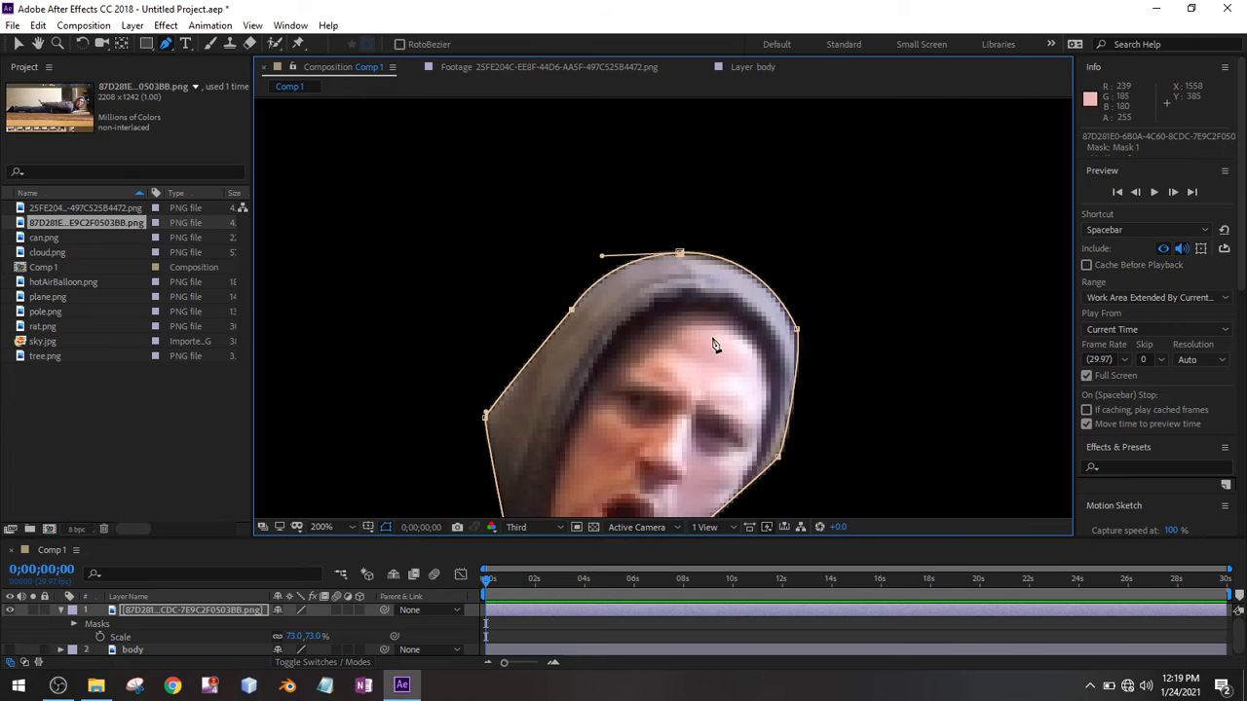
# Step: Rename the masked head photo layer as head1
pyautogui.scroll(-2, 718, 345)
pyautogui.click(165, 607)
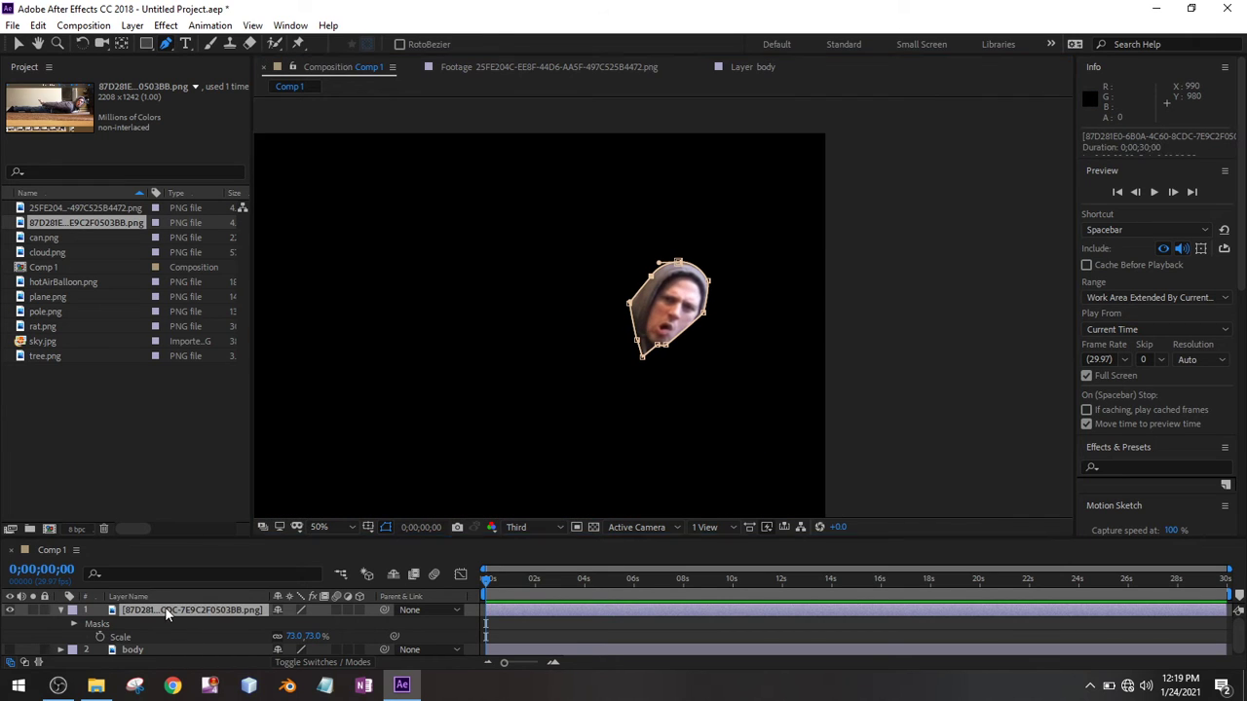
pyautogui.press('Return')
pyautogui.write('hea')
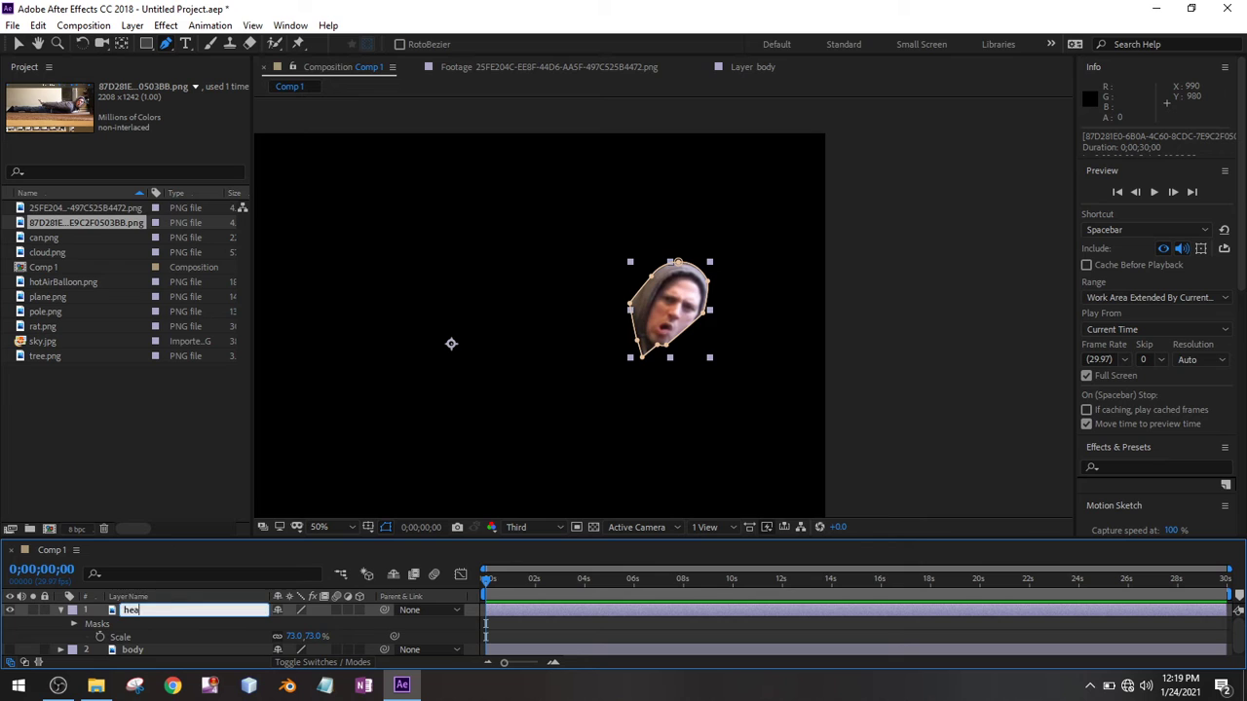
pyautogui.write('d1')
pyautogui.press('Return')
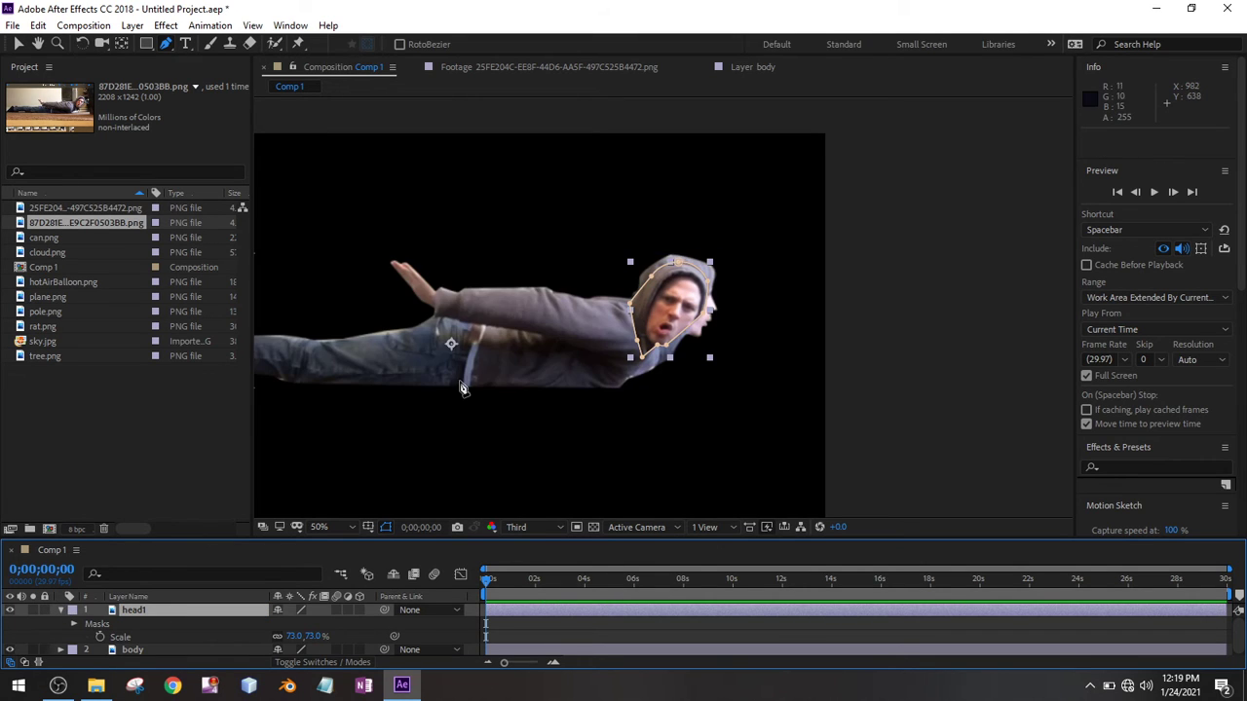
# Step: Show the body layer and move the head1 cutout over the body's own head
pyautogui.click(10, 650)
pyautogui.click(17, 43)
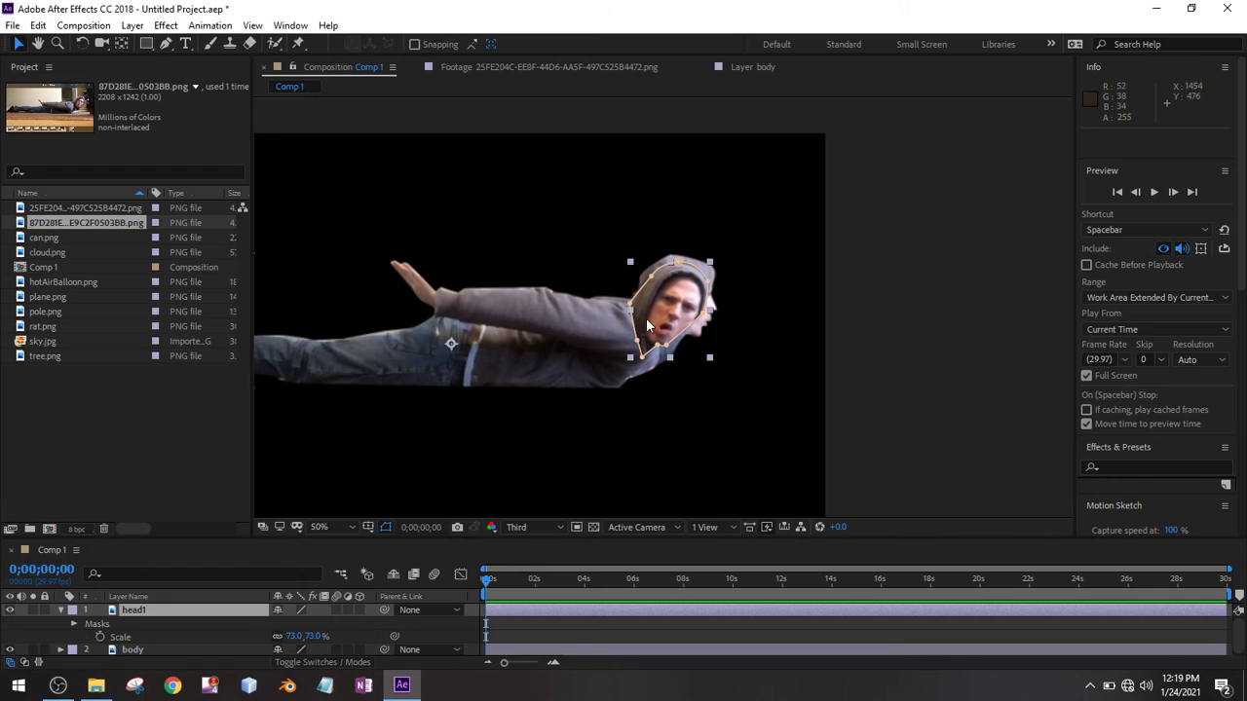
pyautogui.moveTo(669, 304); pyautogui.dragTo(688, 296)
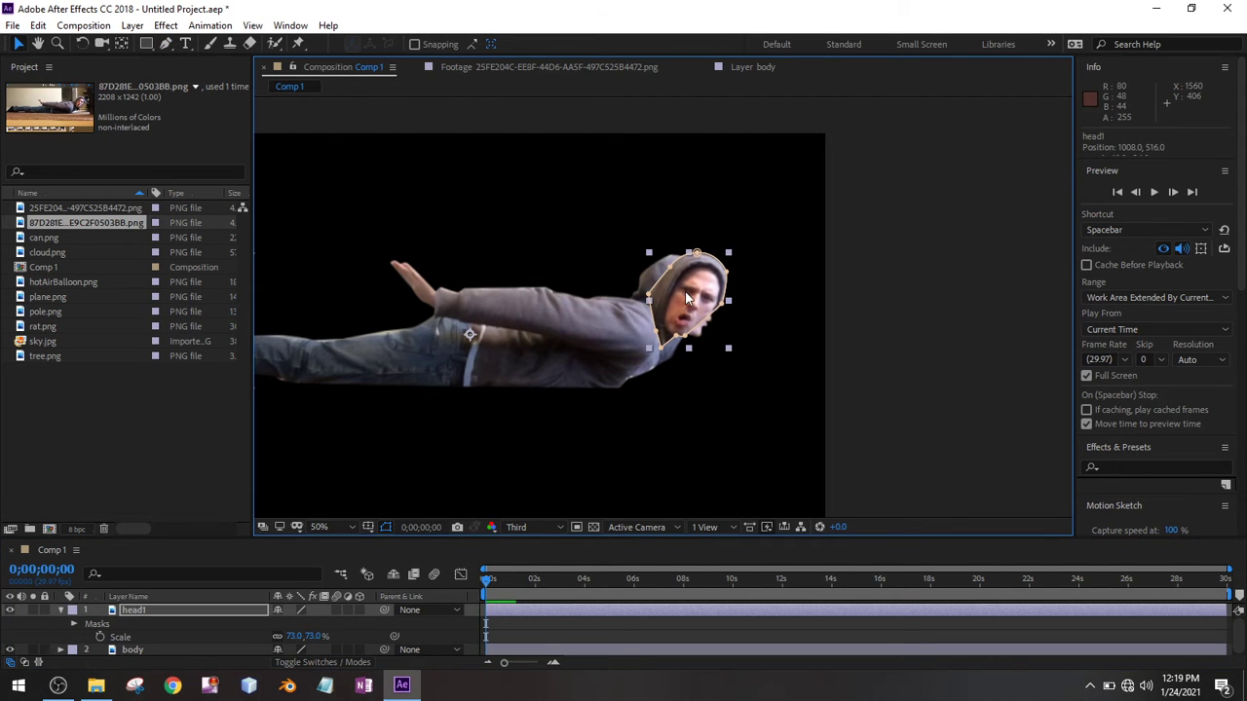
# Step: Scale the head1 layer up to 106%
pyautogui.press('s')
pyautogui.press('s')
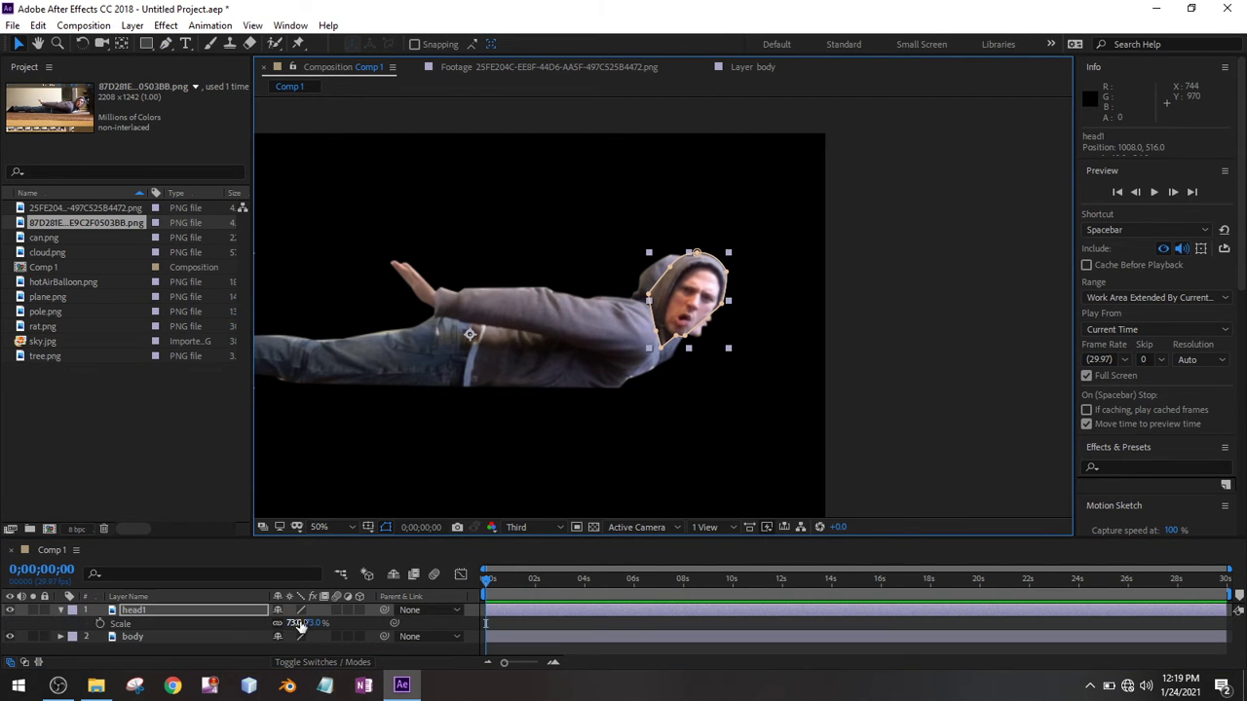
pyautogui.moveTo(301, 626)
pyautogui.mouseDown()
pyautogui.moveTo(327, 623)
pyautogui.moveTo(310, 624)
pyautogui.mouseUp()
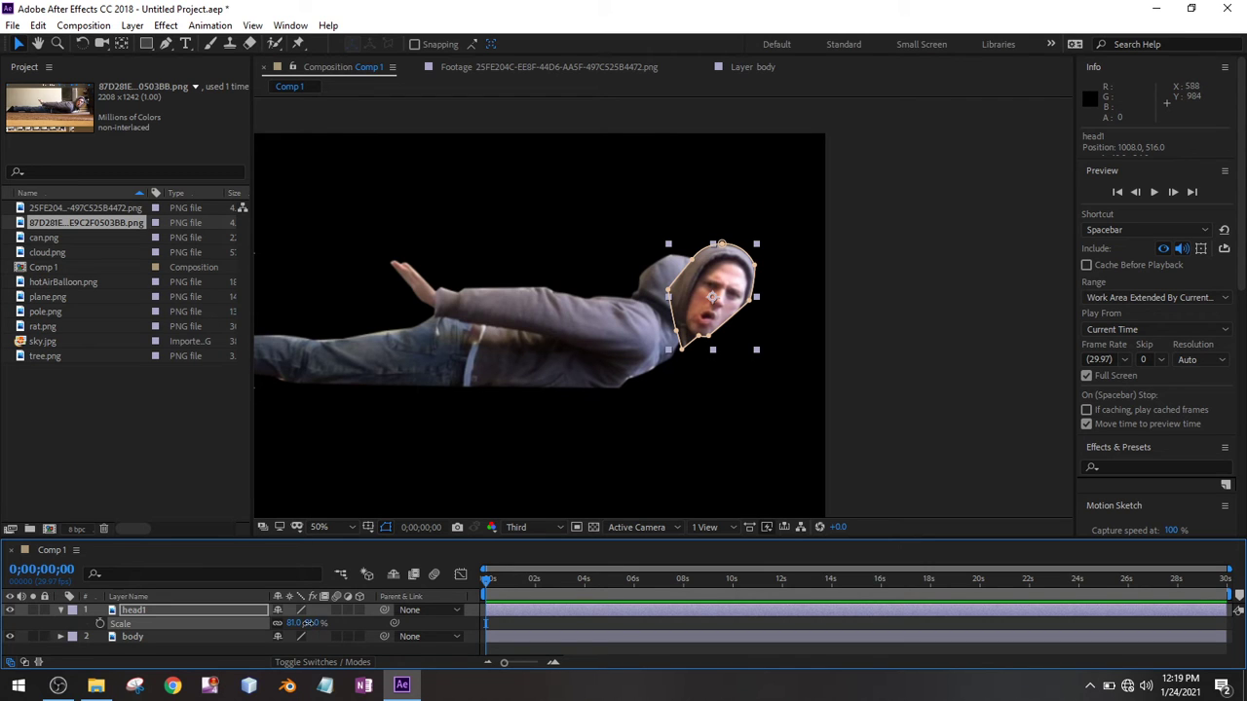
pyautogui.moveTo(310, 623); pyautogui.dragTo(329, 623)
# Step: Move head1 back over the body's hood and toggle its visibility to compare it with the original head
pyautogui.click(683, 316)
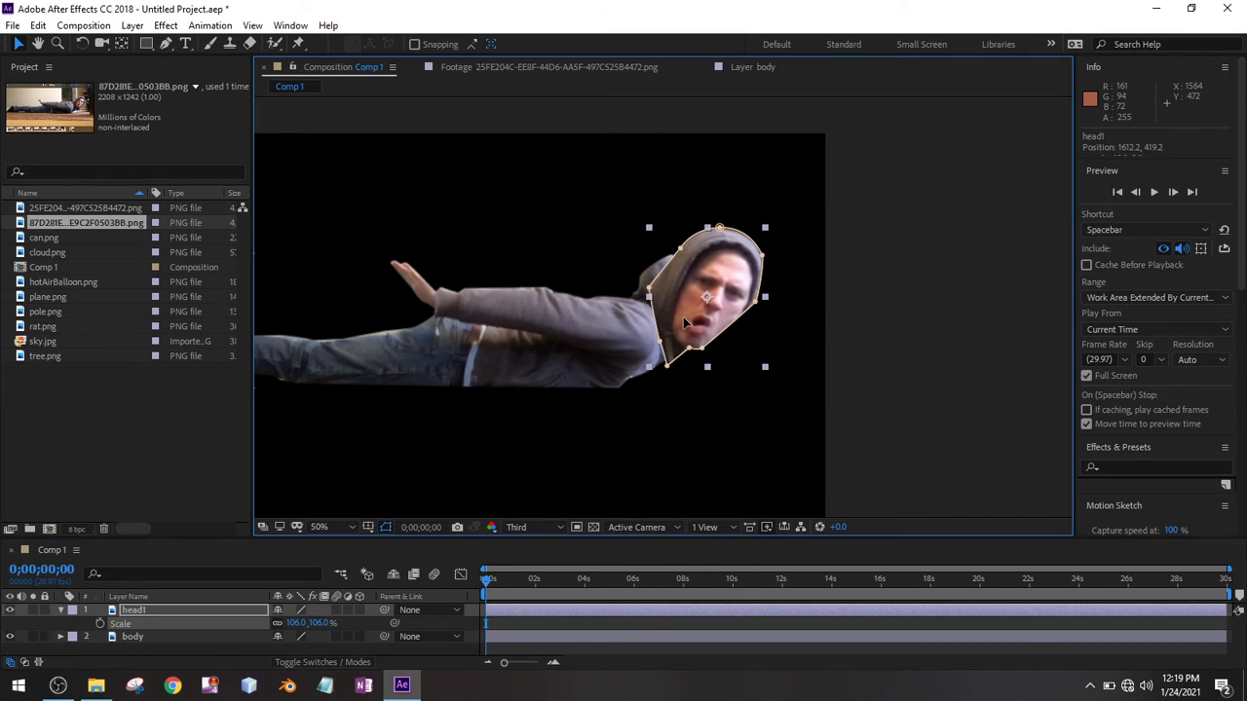
pyautogui.moveTo(683, 317)
pyautogui.mouseDown()
pyautogui.moveTo(662, 319)
pyautogui.moveTo(672, 322)
pyautogui.mouseUp()
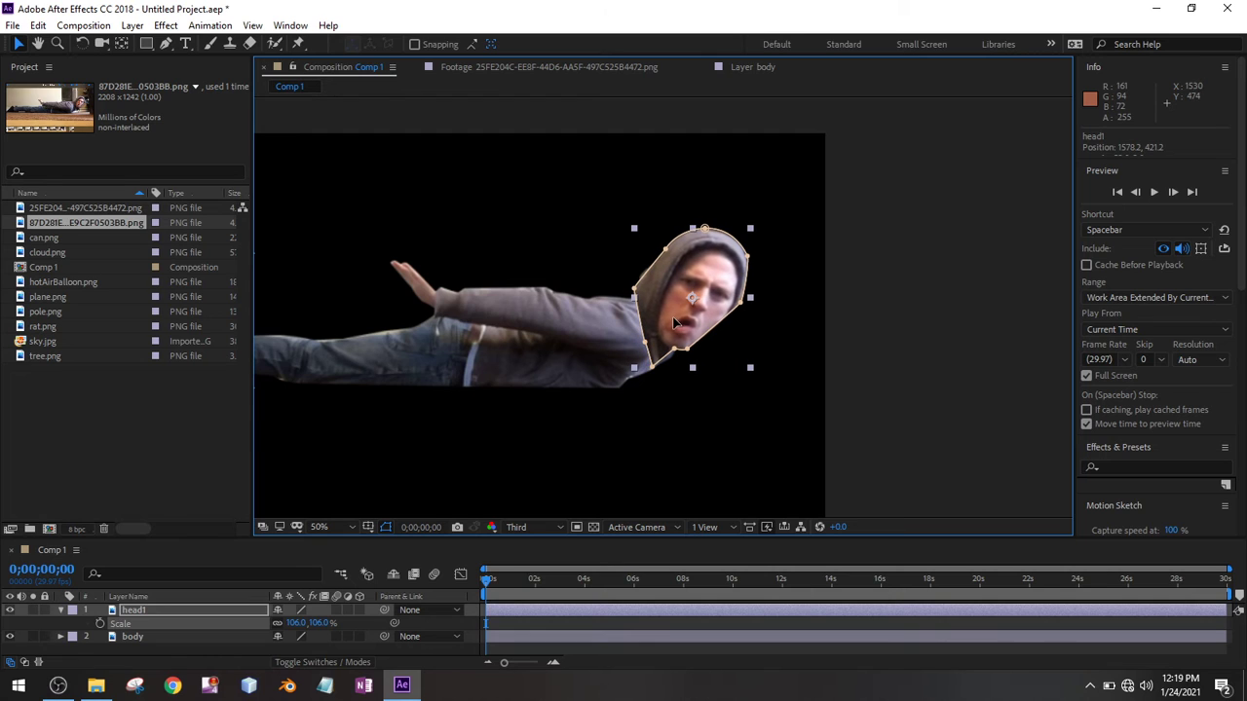
pyautogui.click(11, 610)
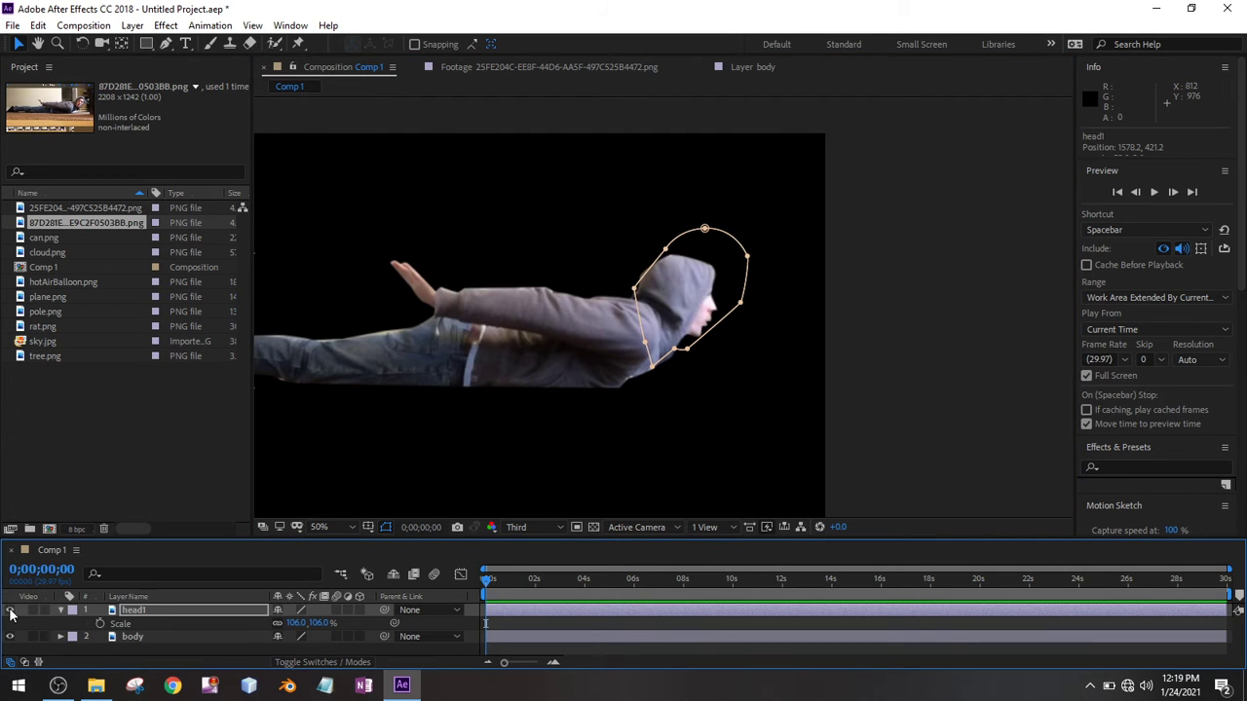
pyautogui.click(11, 611)
pyautogui.click(11, 611)
pyautogui.click(11, 611)
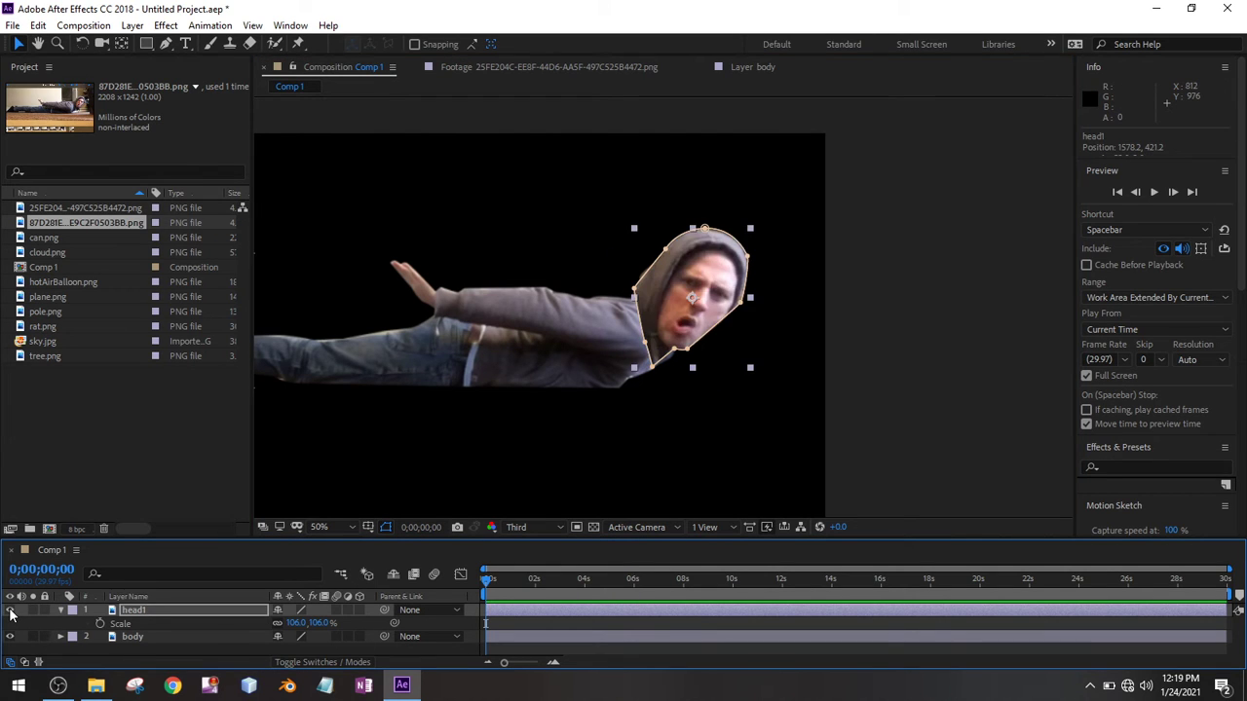
# Step: Reduce the head1 layer's scale to 88% and hide the layer
pyautogui.press('p')
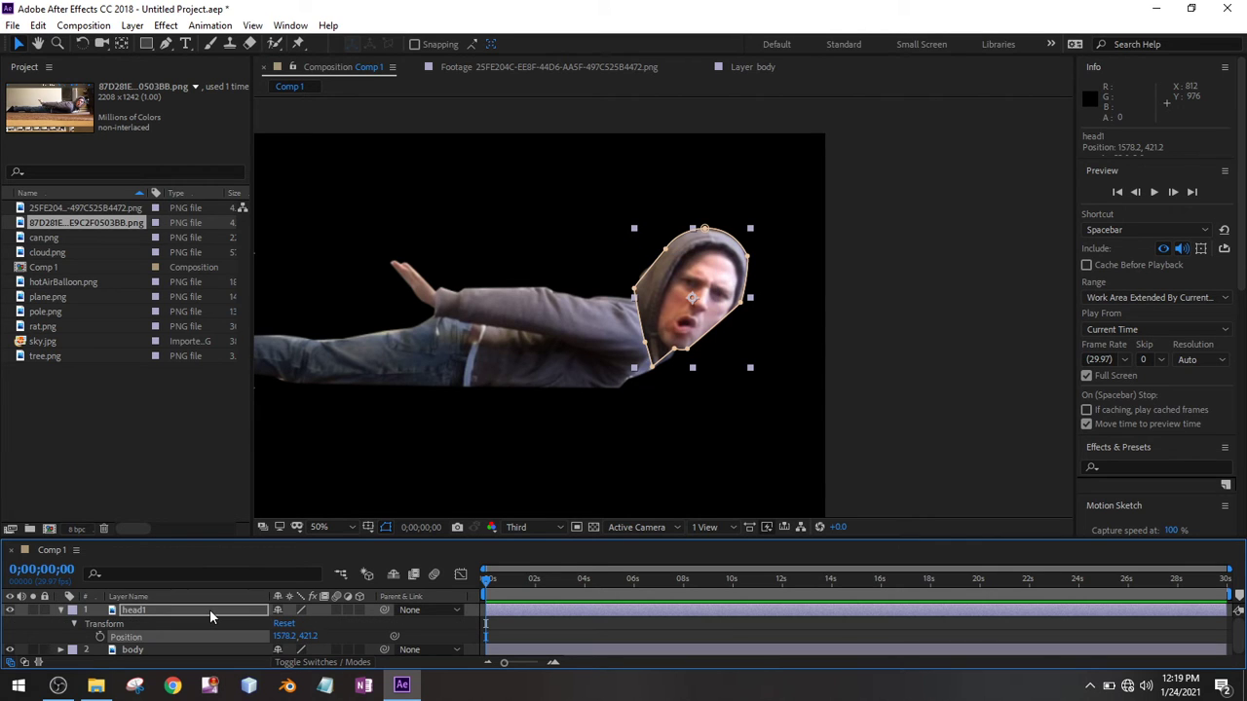
pyautogui.press('s')
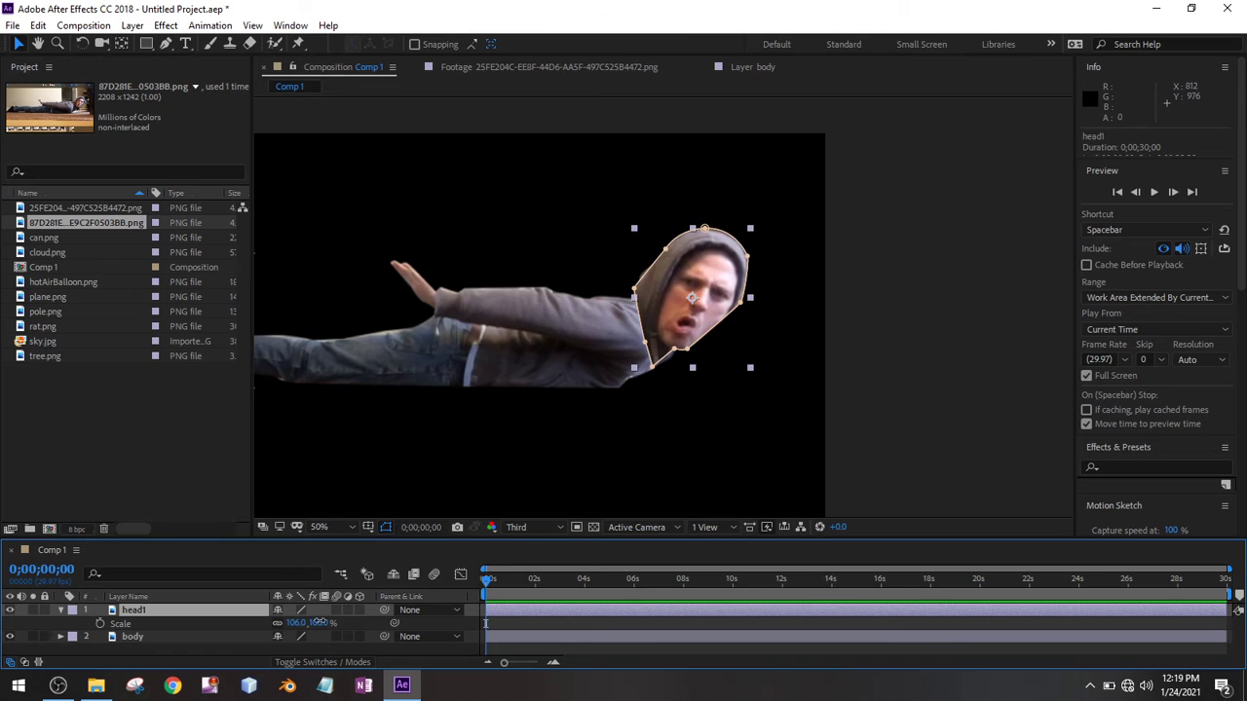
pyautogui.moveTo(318, 621); pyautogui.dragTo(300, 622)
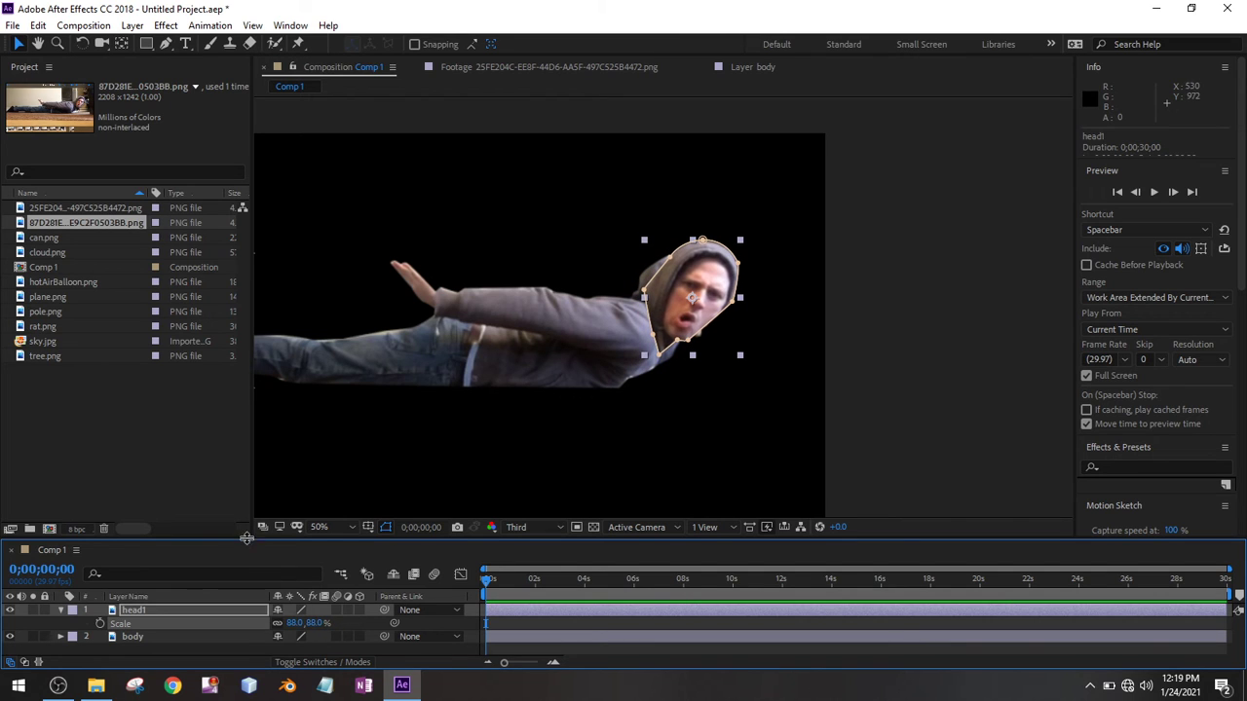
pyautogui.click(10, 610)
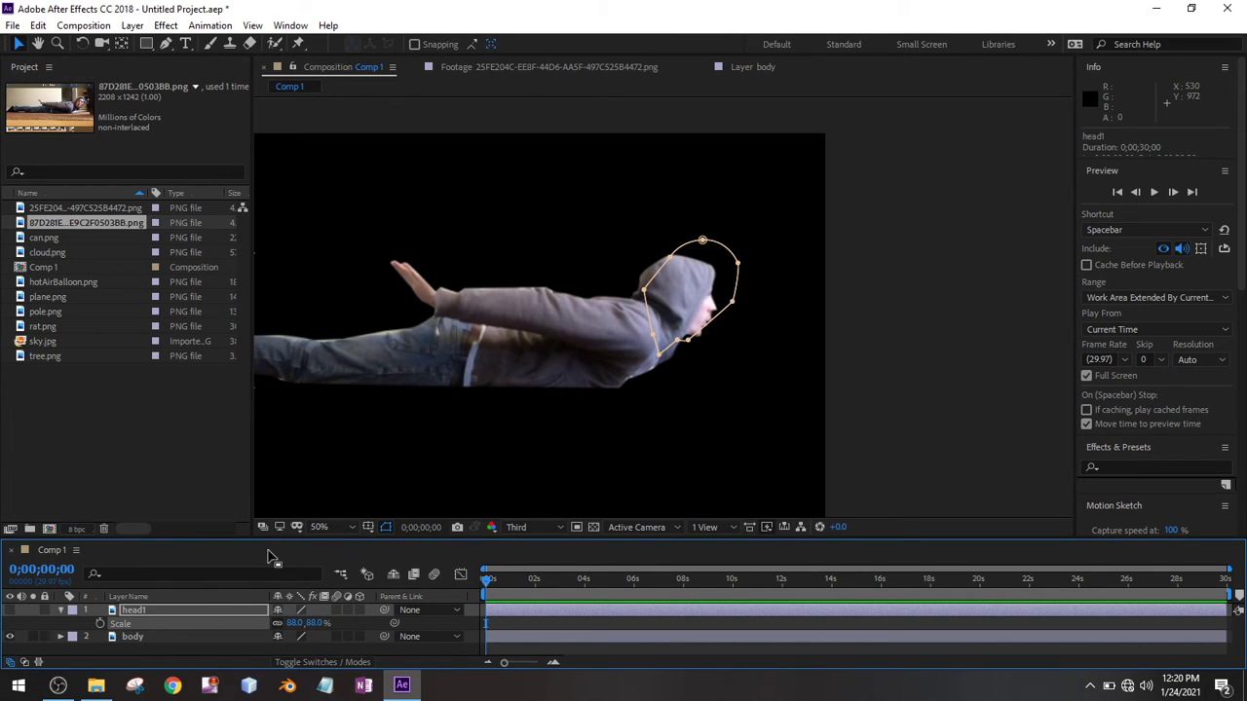
# Step: Enlarge the timeline area and collapse the properties of the head1 and body layers
pyautogui.moveTo(252, 539); pyautogui.dragTo(263, 471)
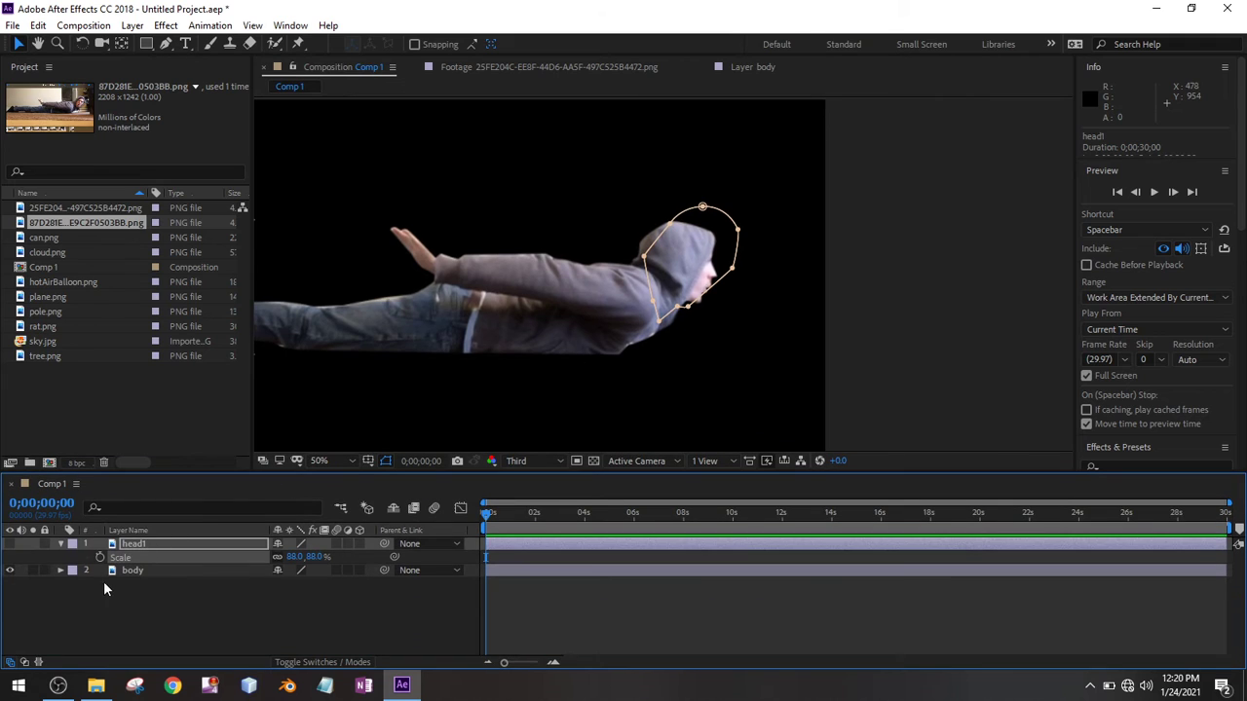
pyautogui.click(67, 575)
pyautogui.click(59, 545)
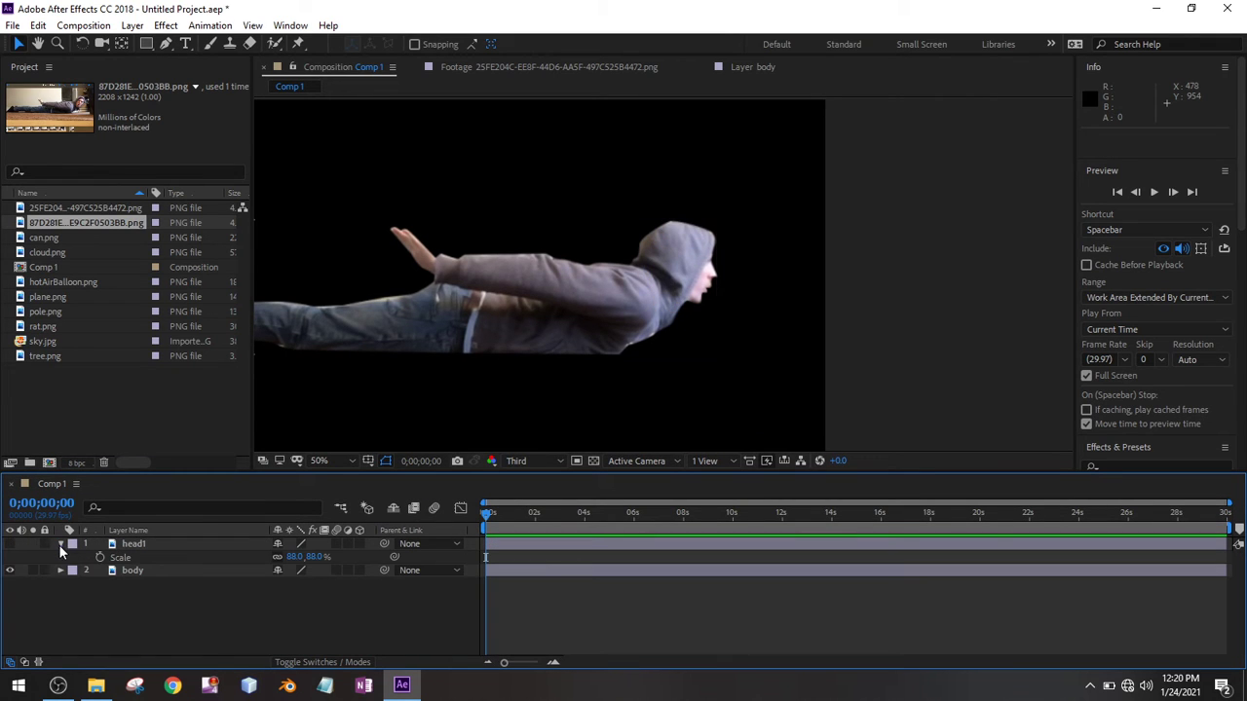
pyautogui.click(58, 569)
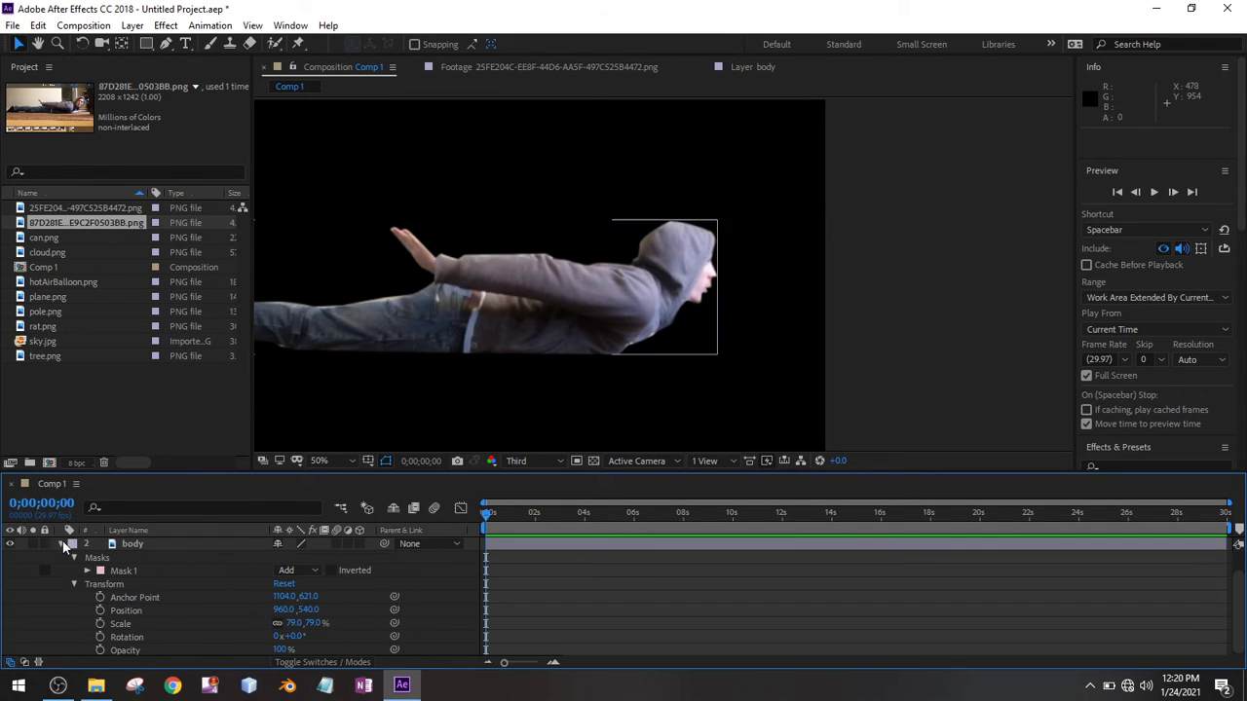
pyautogui.click(61, 543)
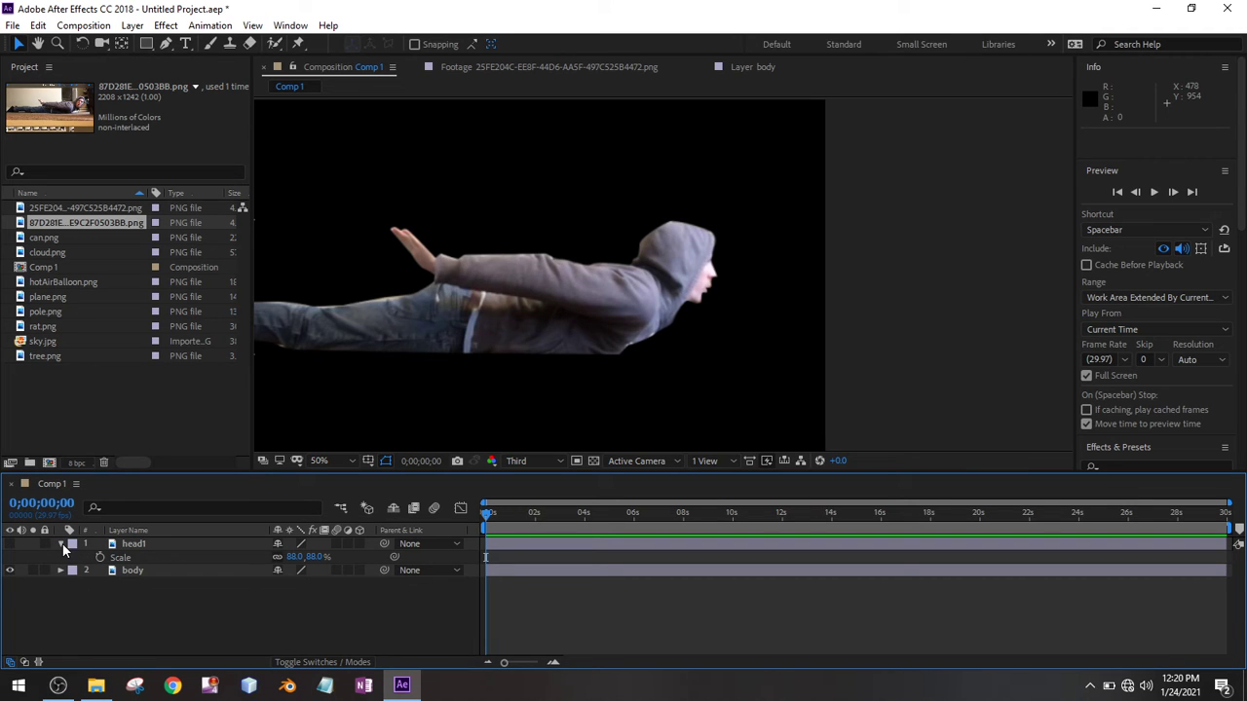
pyautogui.click(61, 543)
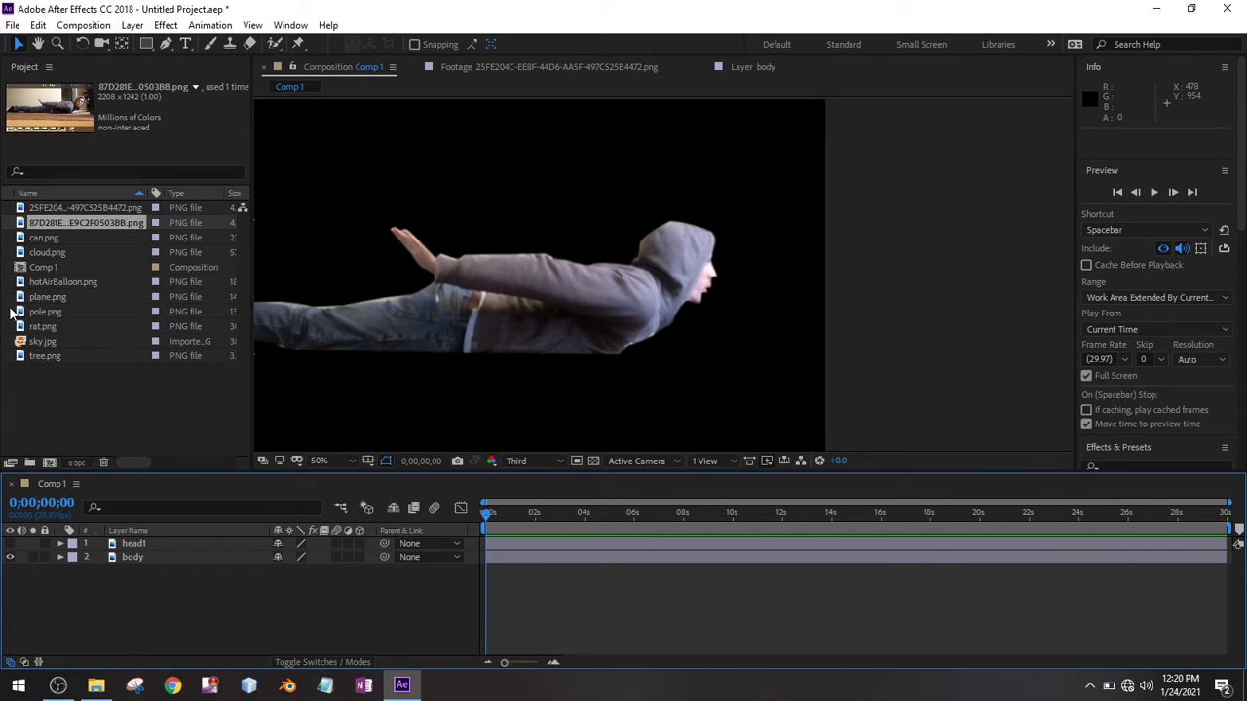
# Step: Add sky.jpg as the lowest layer beneath the body and check the composition settings without changing them
pyautogui.click(71, 269)
pyautogui.moveTo(74, 340); pyautogui.dragTo(146, 598)
pyautogui.scroll(-2, 409, 334)
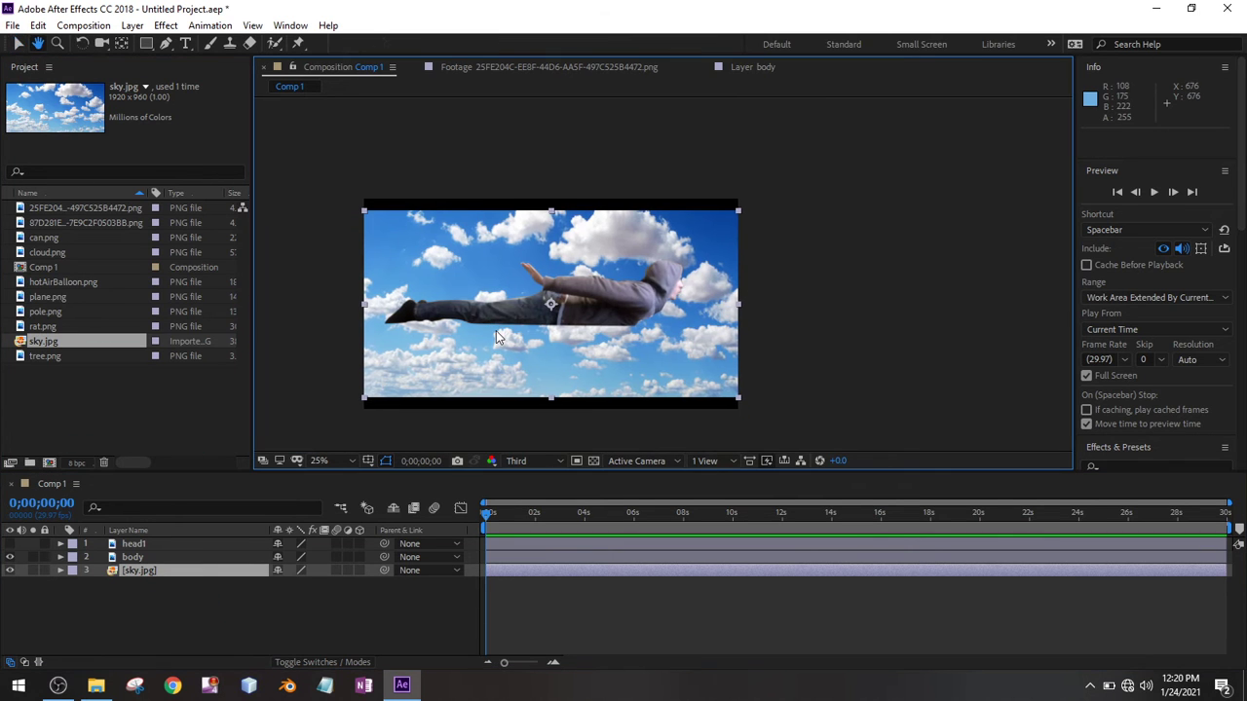
pyautogui.press('v')
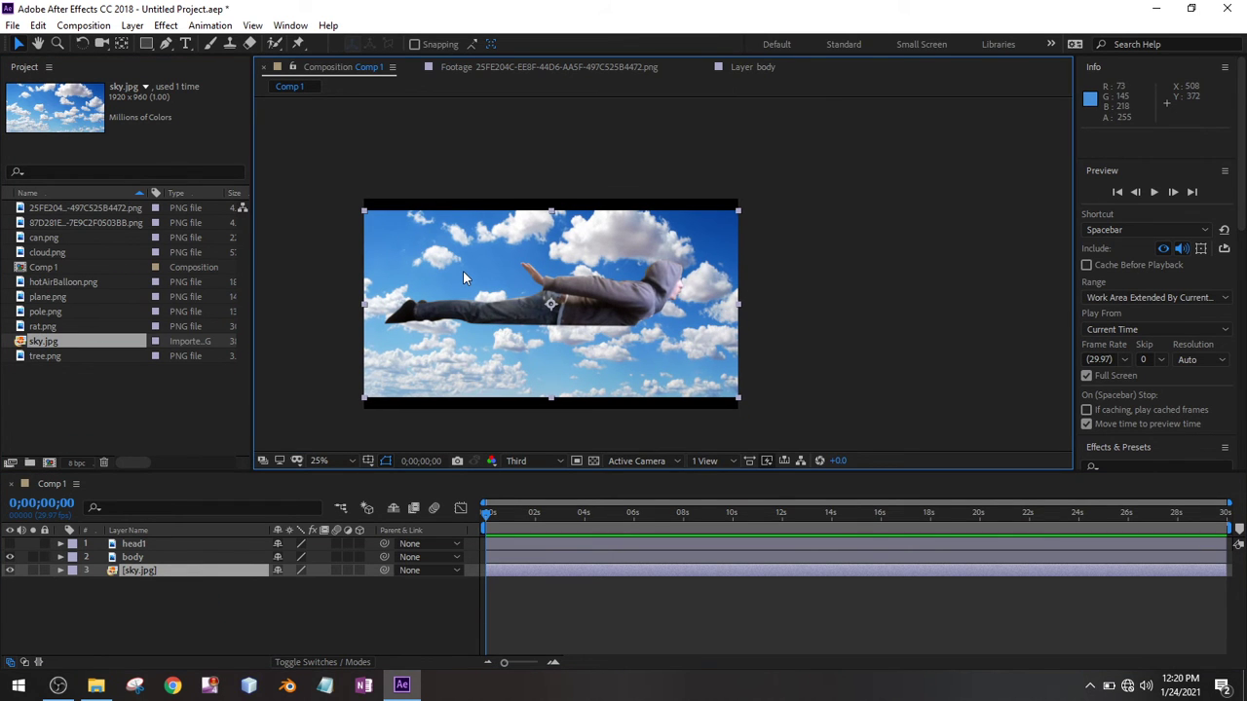
pyautogui.hotkey('ctrl', 'k')
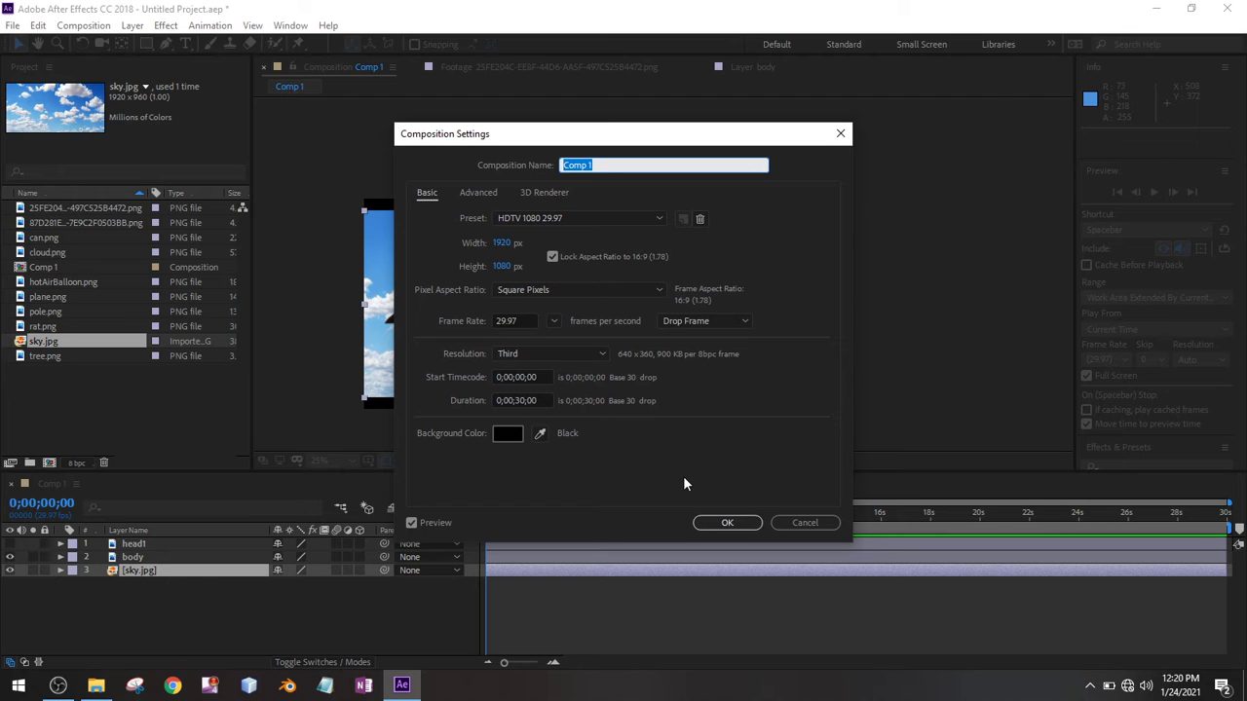
pyautogui.click(801, 521)
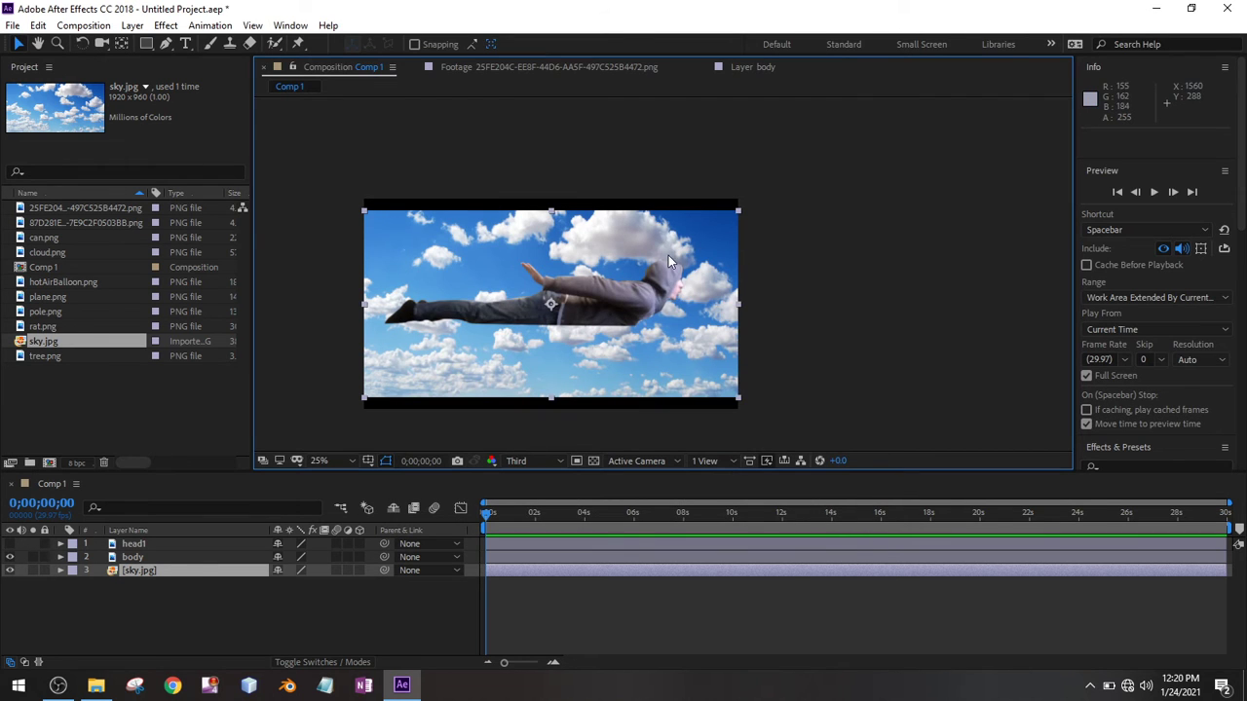
# Step: Scale the sky layer to 183% and reposition it at about 1756, 456 so it fills the frame from its left edge
pyautogui.press('s')
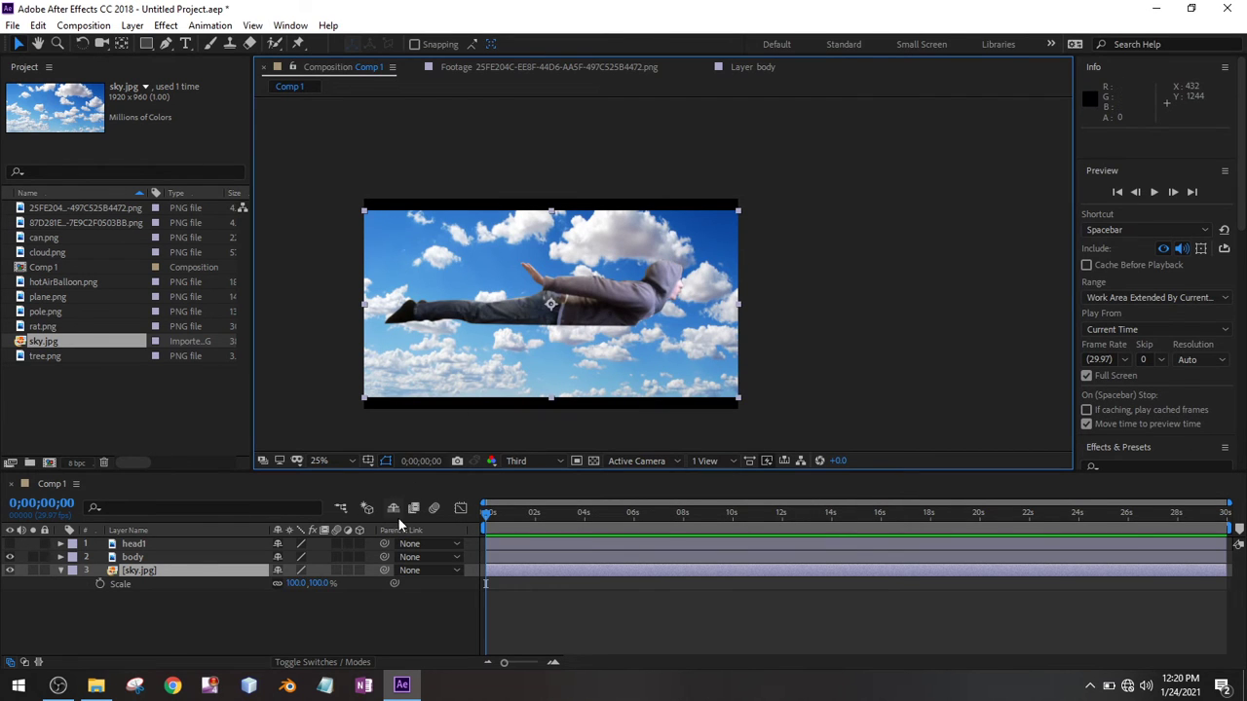
pyautogui.moveTo(321, 582); pyautogui.dragTo(382, 575)
pyautogui.moveTo(555, 362); pyautogui.dragTo(710, 349)
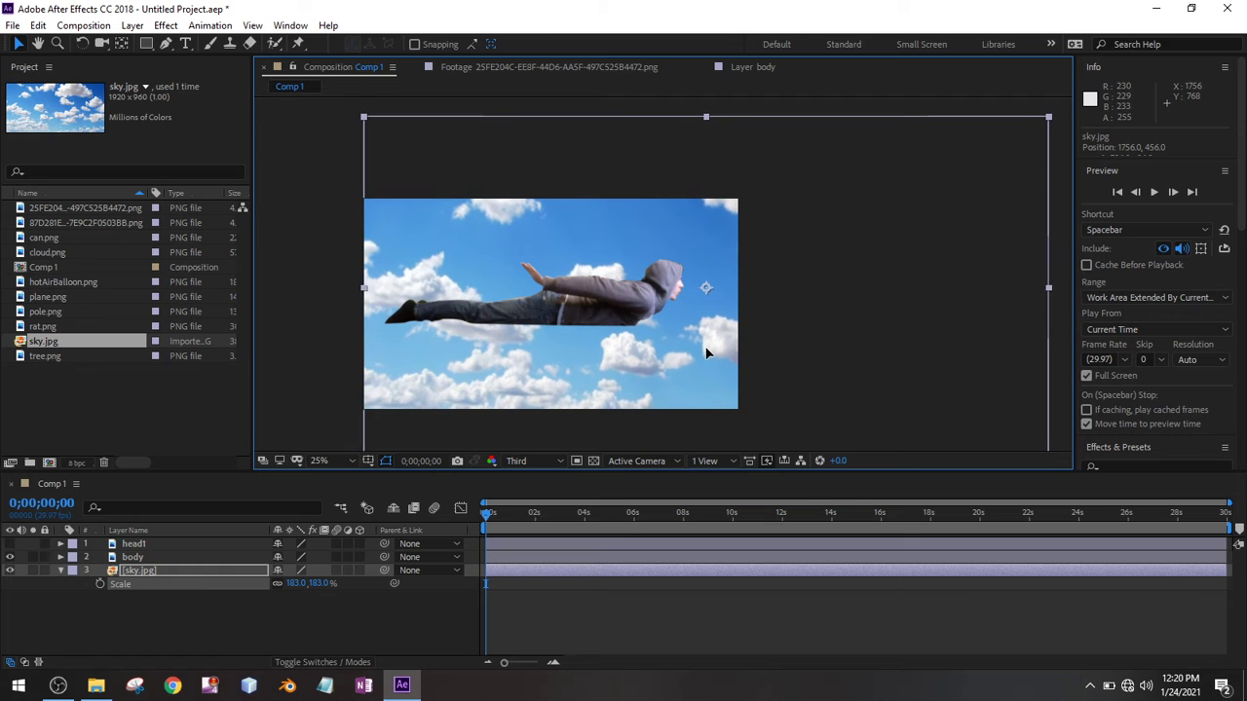
pyautogui.moveTo(486, 518); pyautogui.dragTo(457, 516)
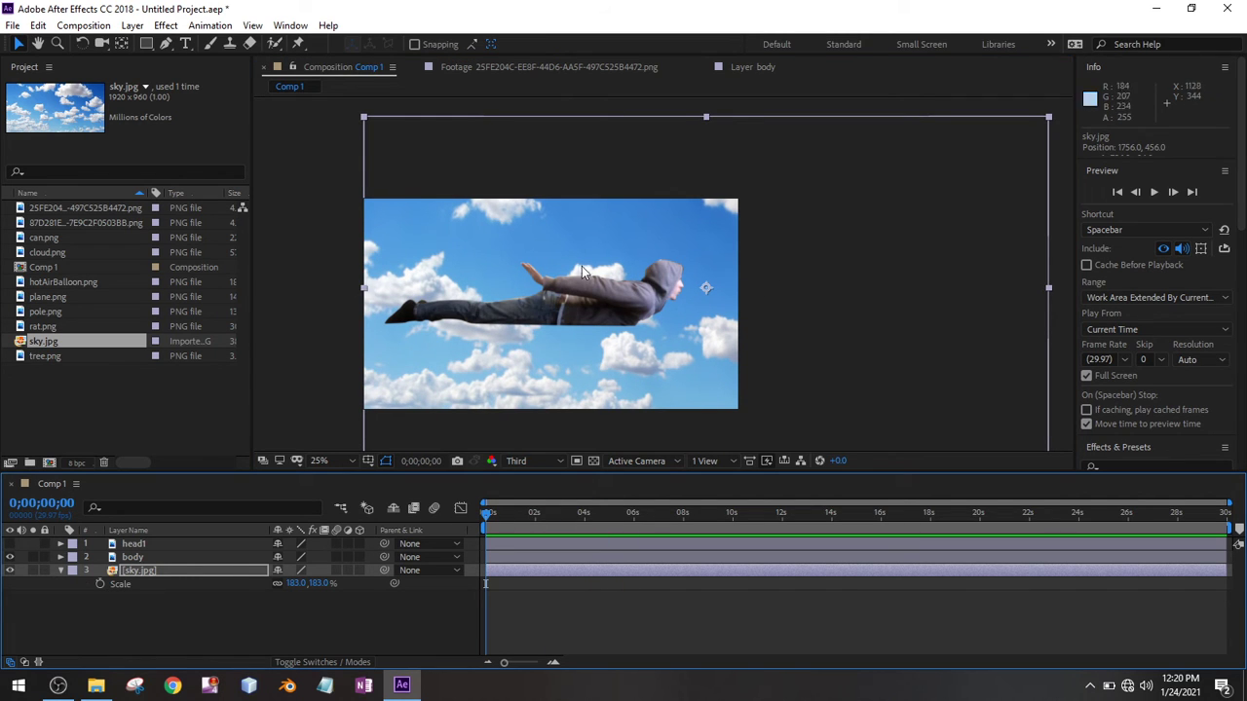
pyautogui.scroll(-2, 789, 215)
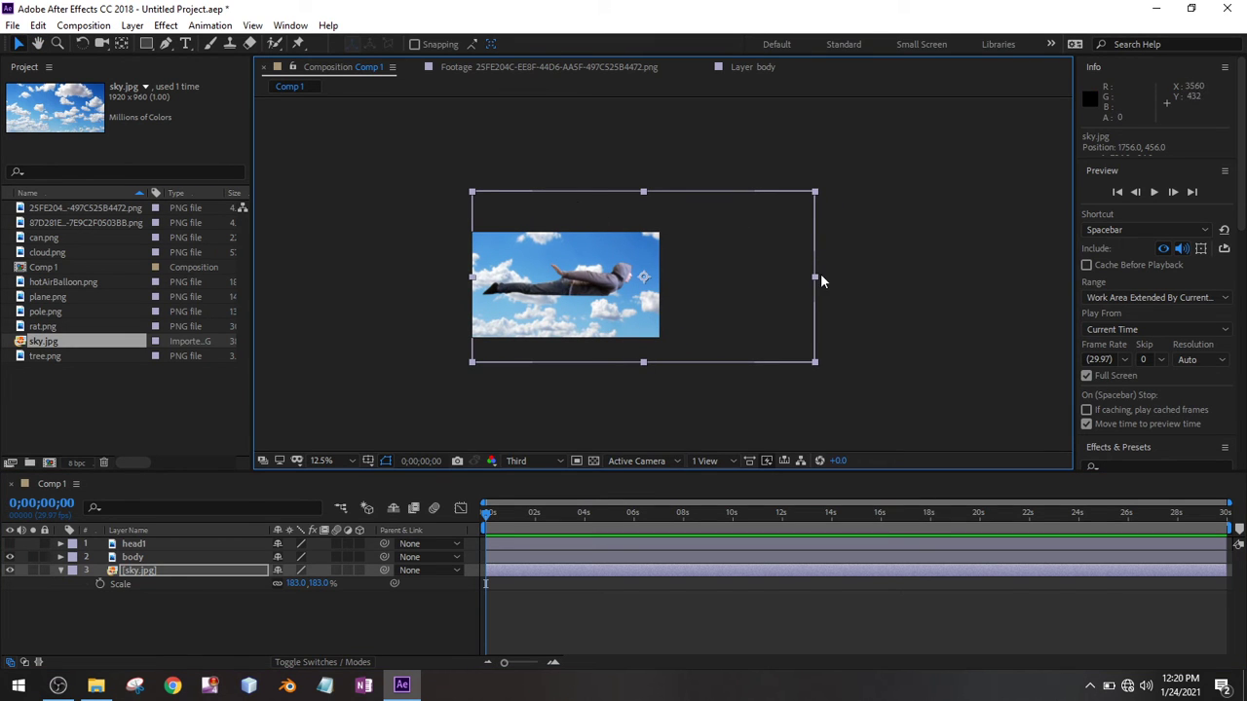
pyautogui.press('s')
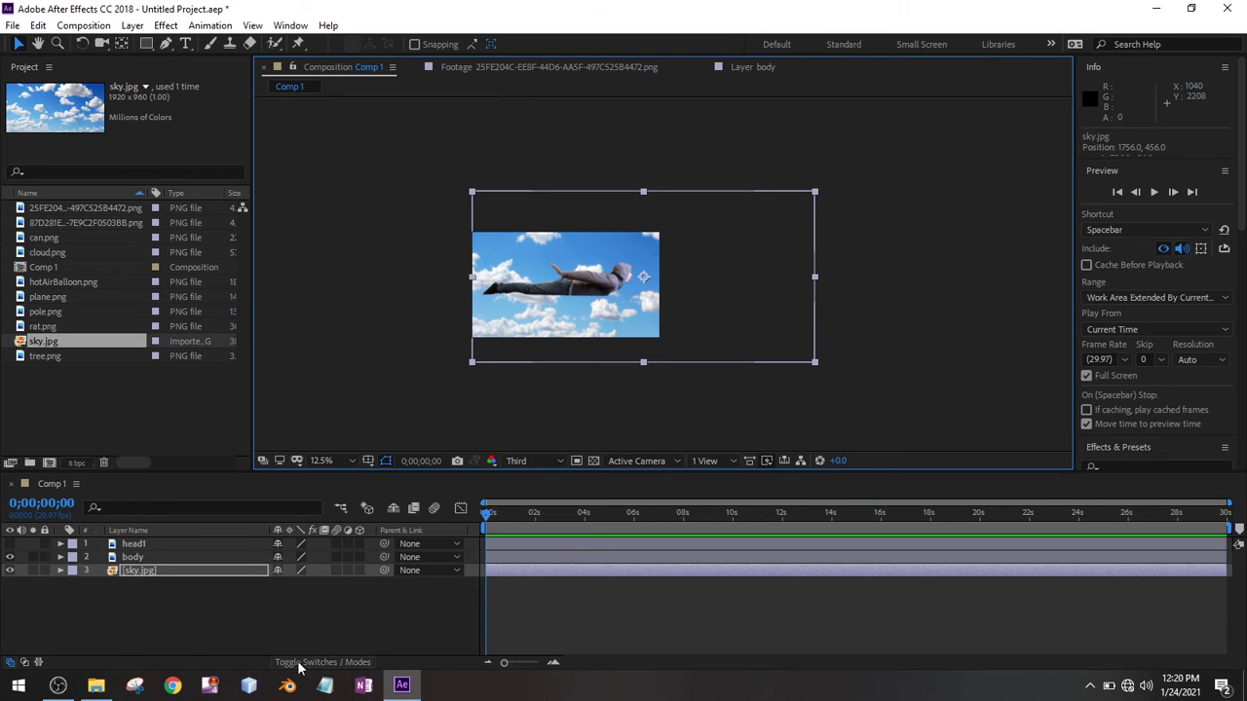
pyautogui.press('p')
pyautogui.moveTo(310, 596); pyautogui.dragTo(342, 598)
pyautogui.hotkey('ctrl', 'z')
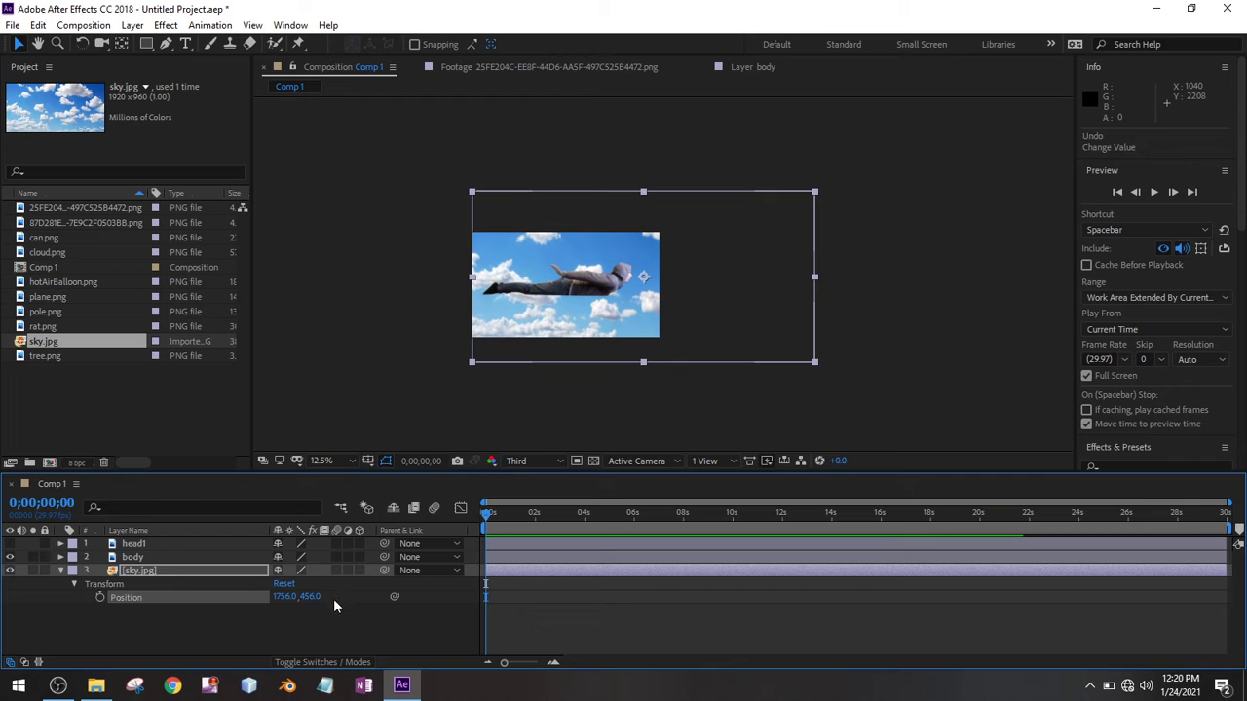
# Step: Enlarge the sky layer to 210% and reposition it at about 1996, 440 so it still covers the frame
pyautogui.click(230, 571)
pyautogui.press('s')
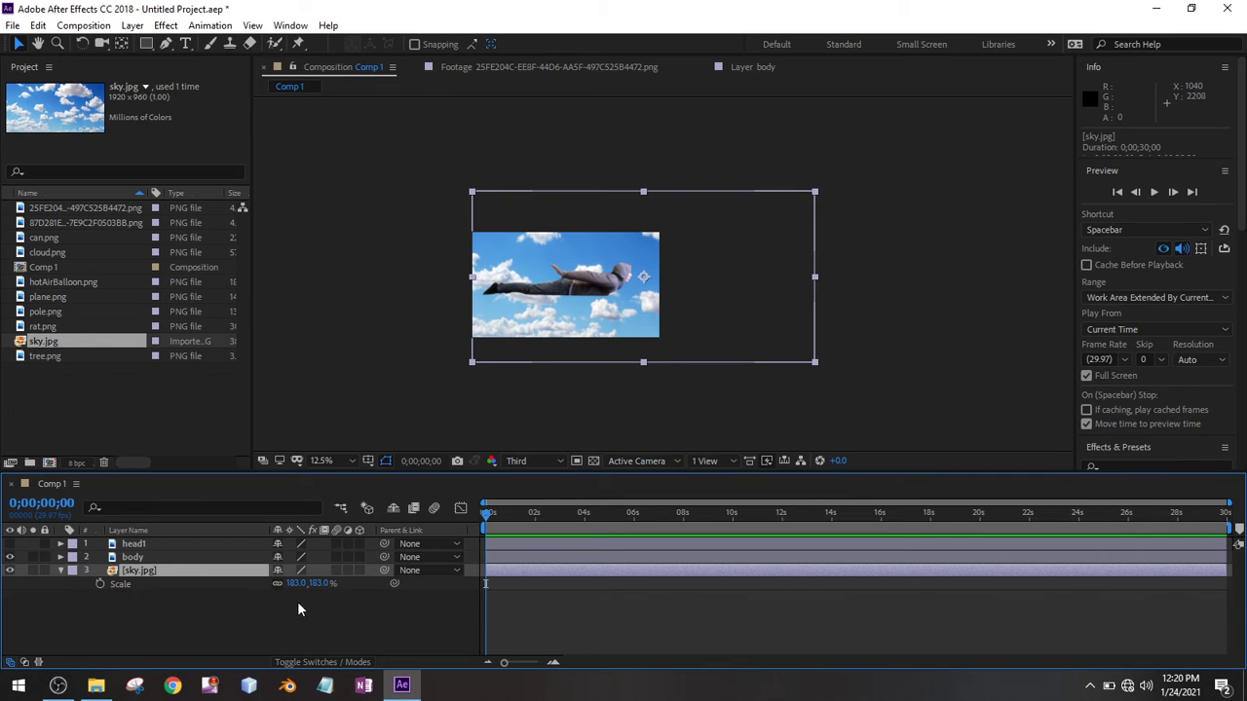
pyautogui.moveTo(316, 582); pyautogui.dragTo(343, 582)
pyautogui.moveTo(581, 325); pyautogui.dragTo(603, 326)
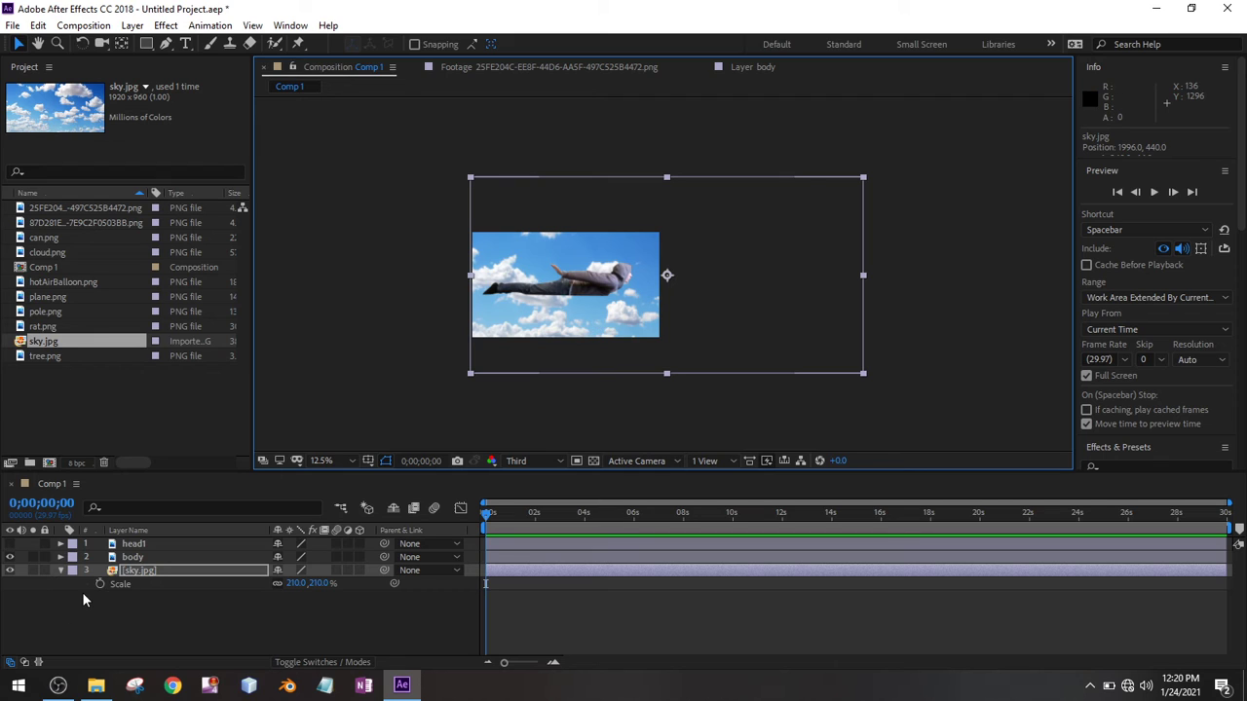
# Step: Keyframe the sky's position at 0;00;00;00, move the sky leftward at 0;00;29;29, and scrub through the motion
pyautogui.press('p')
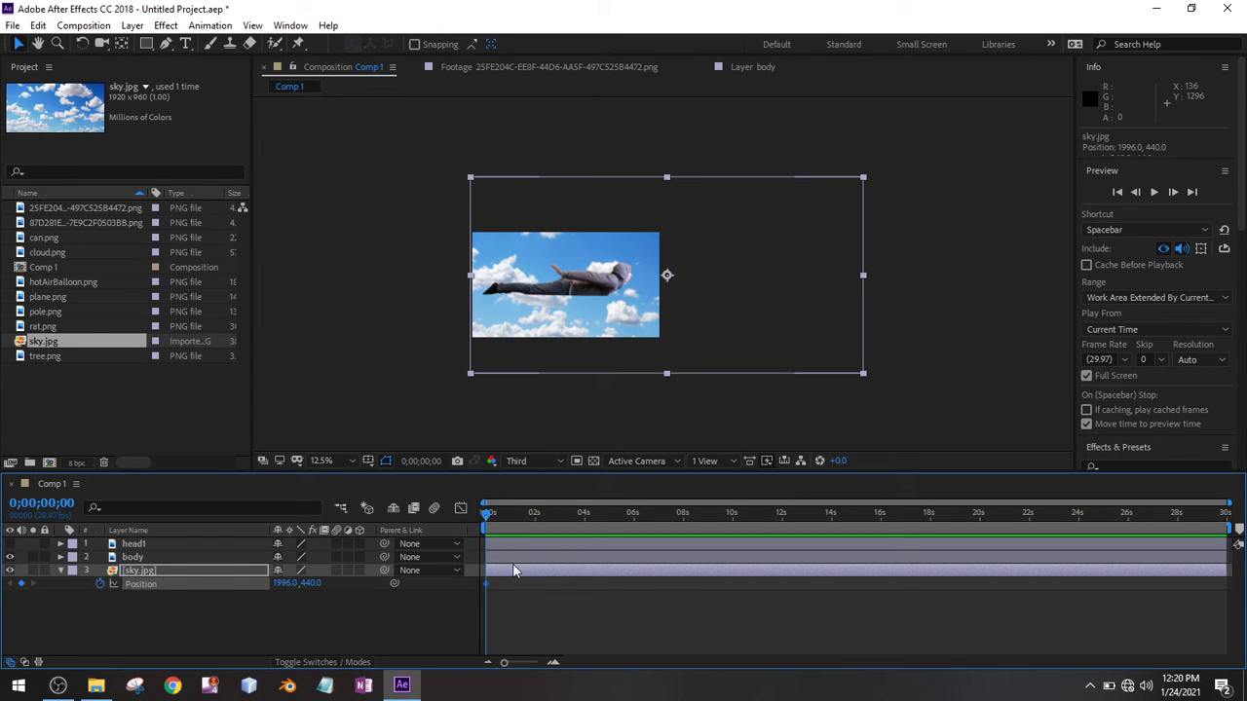
pyautogui.moveTo(586, 514); pyautogui.dragTo(1230, 513)
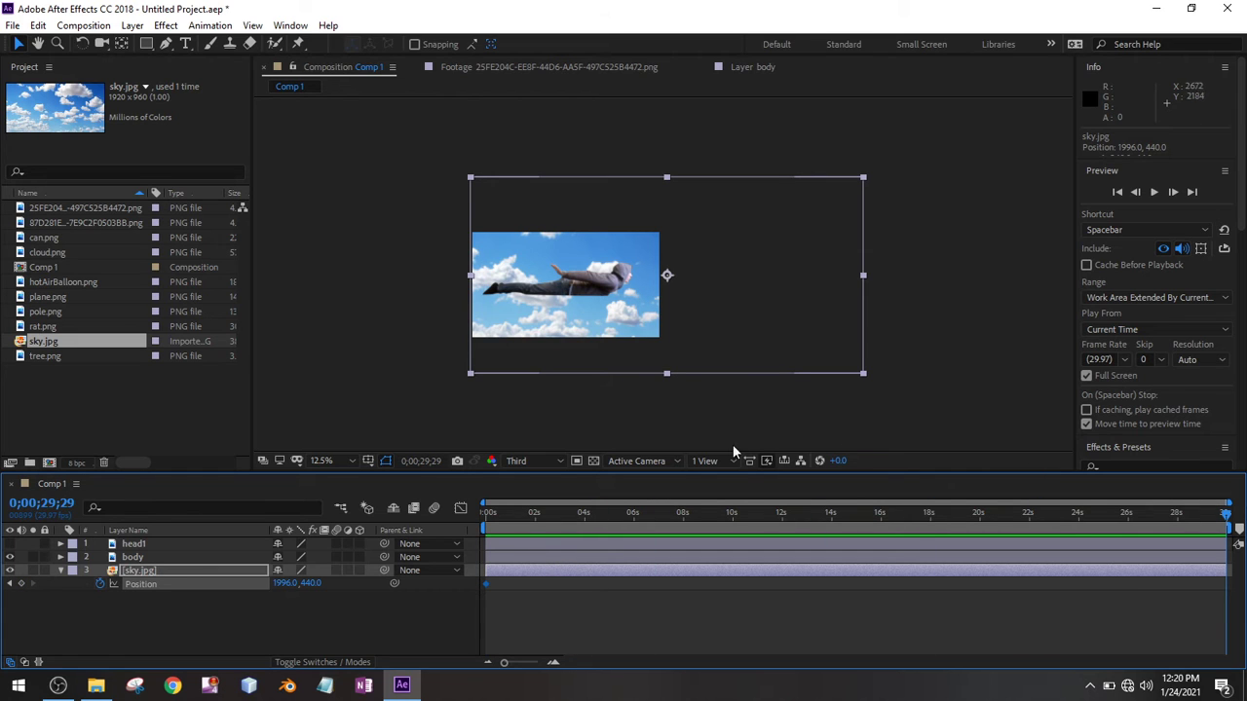
pyautogui.moveTo(767, 283); pyautogui.dragTo(566, 295)
pyautogui.moveTo(1231, 520); pyautogui.dragTo(452, 518)
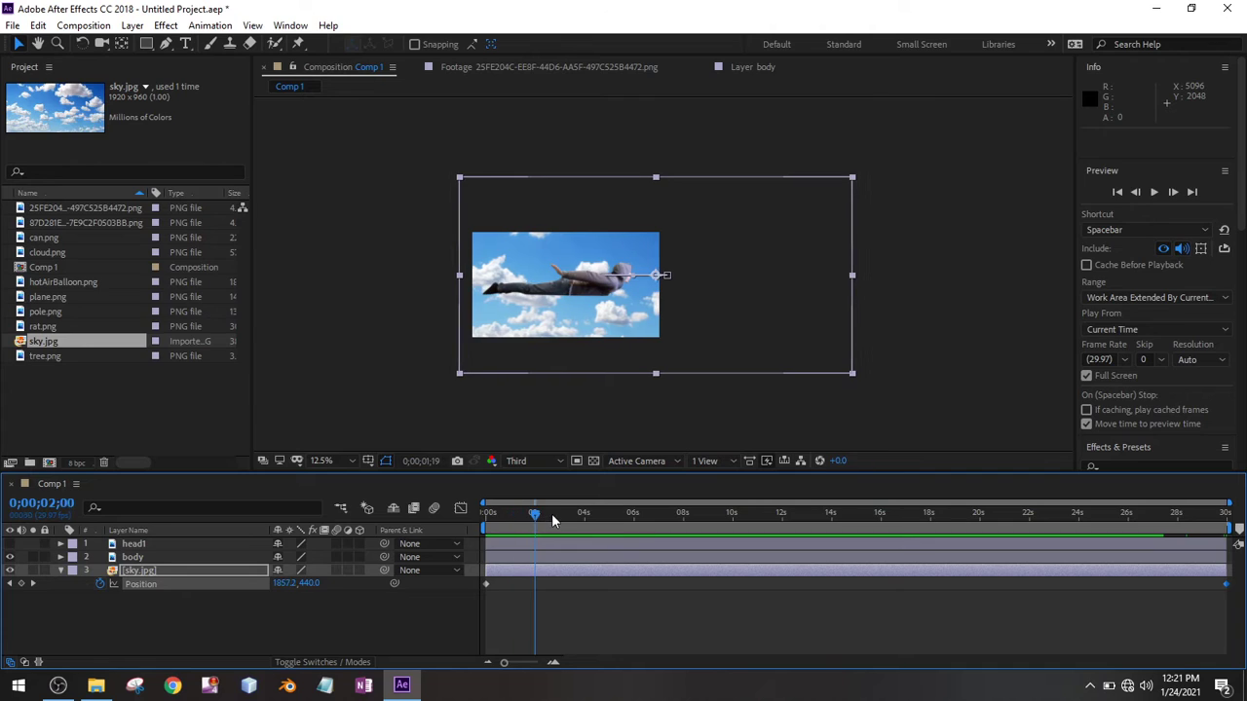
# Step: Lock the sky layer and collapse its properties
pyautogui.click(44, 570)
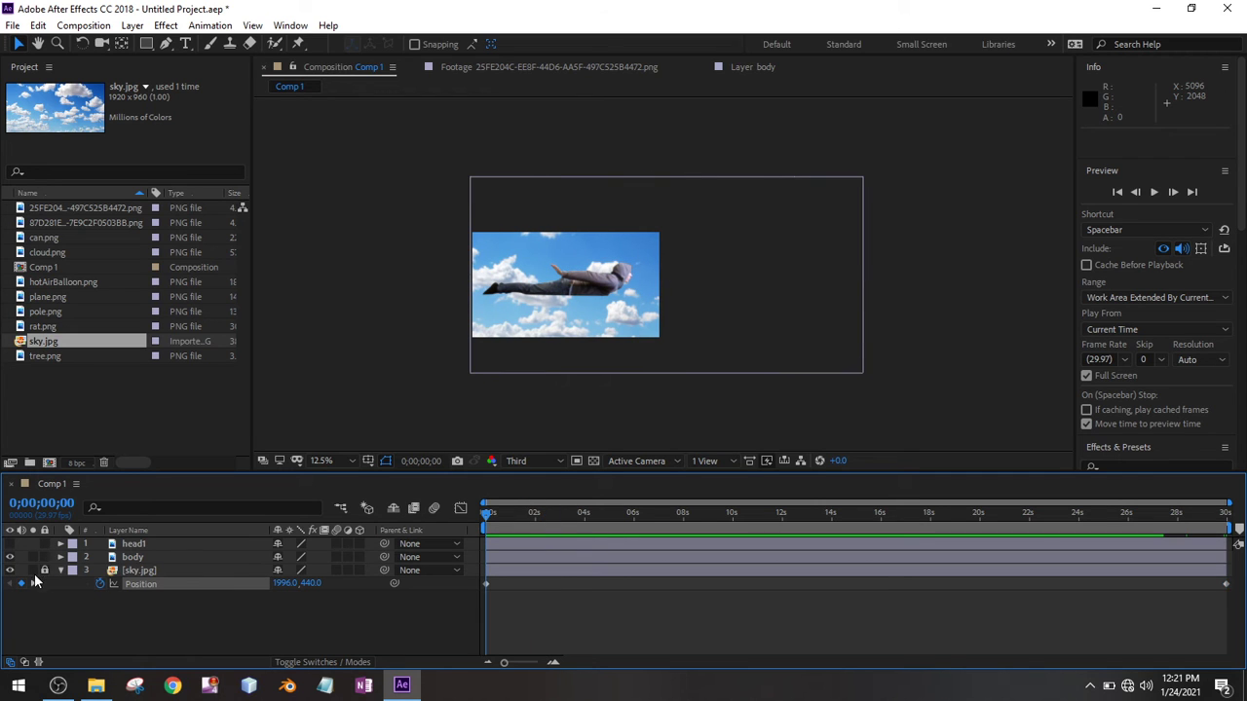
pyautogui.click(61, 569)
pyautogui.scroll(2, 583, 314)
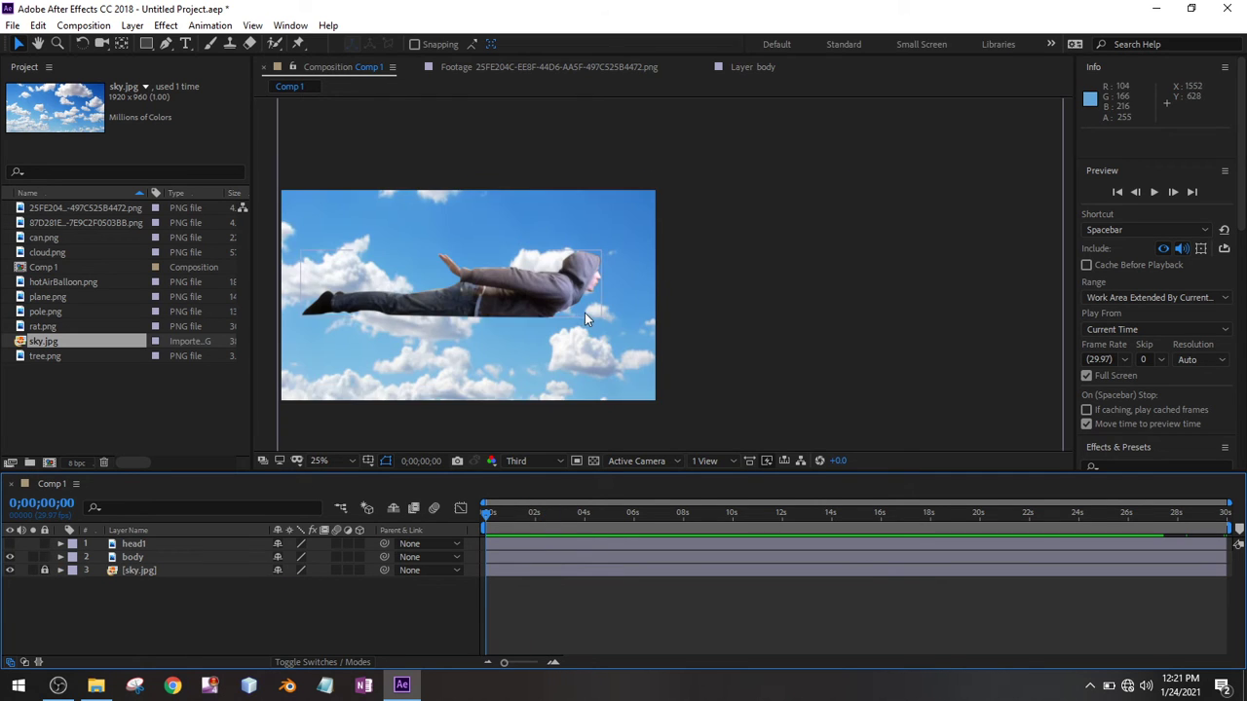
pyautogui.moveTo(515, 354); pyautogui.dragTo(498, 349)
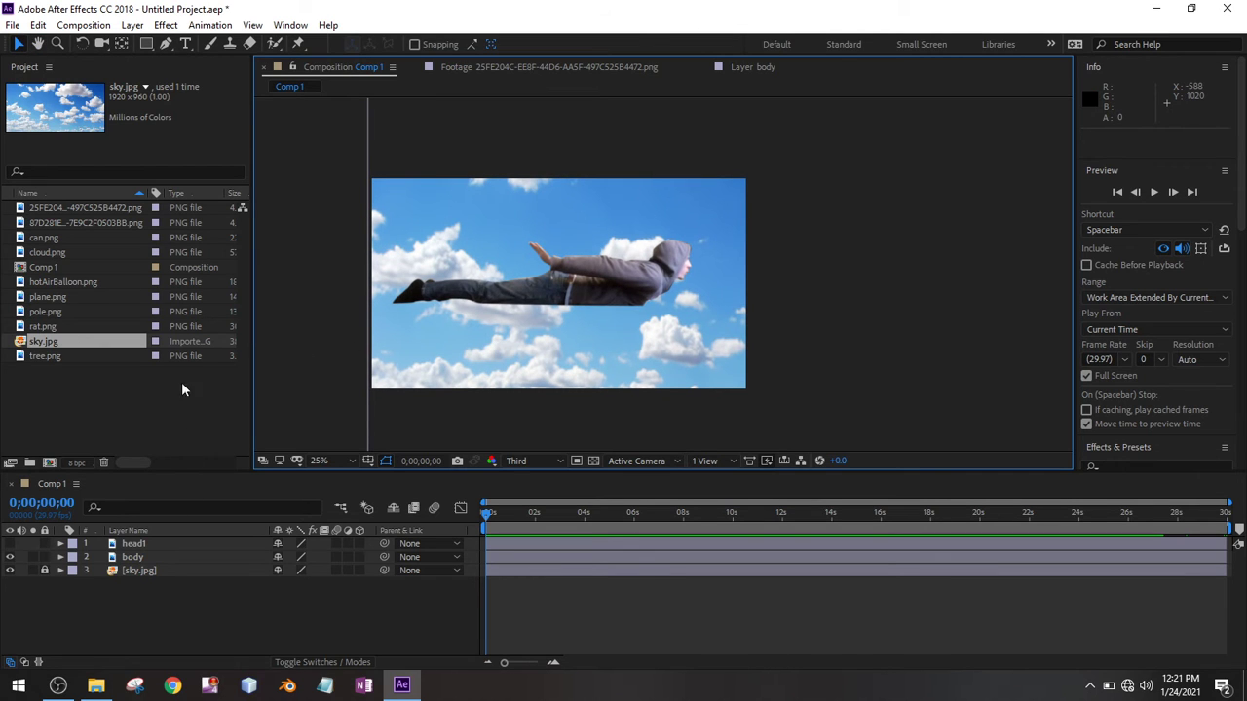
# Step: Add cloud.png as the top layer, scale it to 315%, and place it outside the frame's right edge at about 2452, 536
pyautogui.click(95, 238)
pyautogui.click(105, 252)
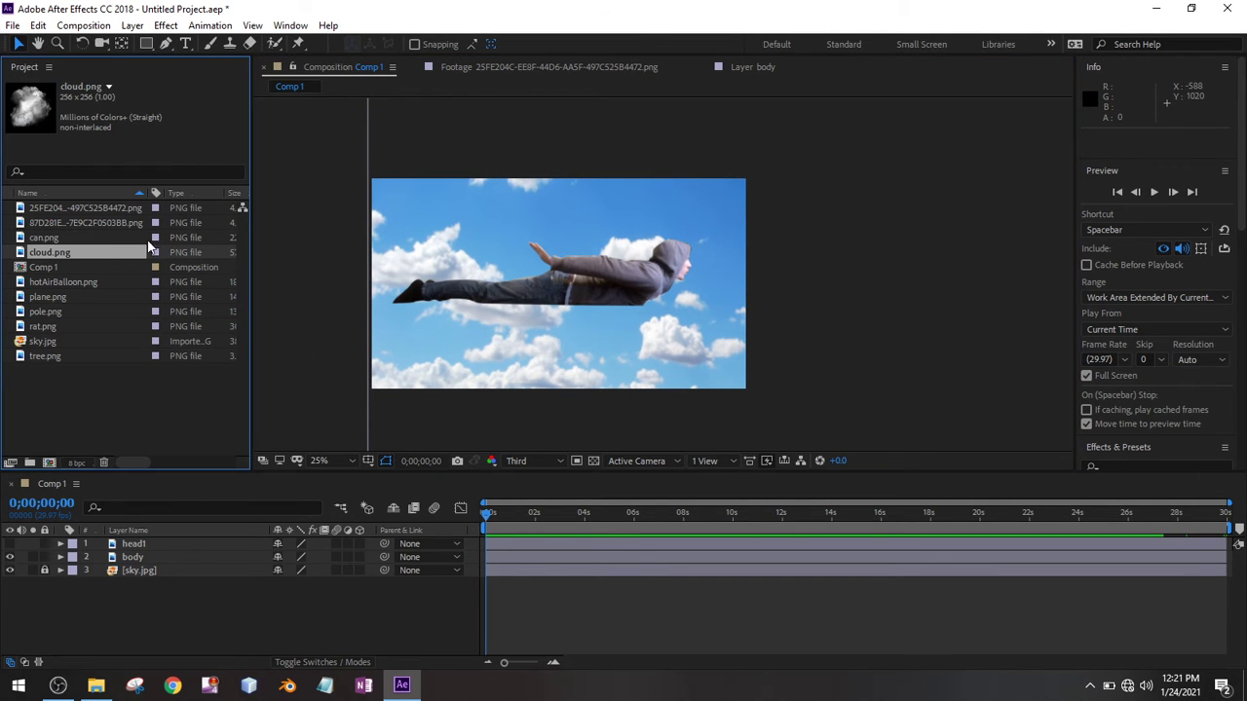
pyautogui.moveTo(107, 256); pyautogui.dragTo(172, 541)
pyautogui.press('s')
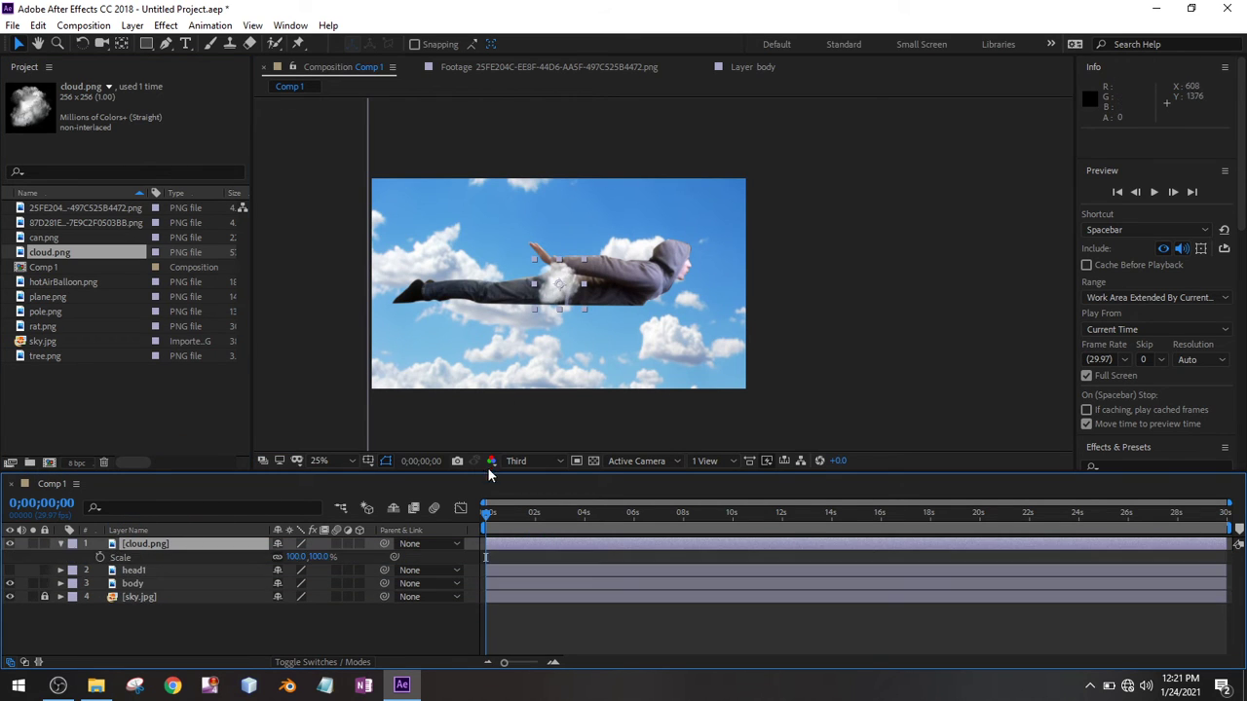
pyautogui.moveTo(320, 558); pyautogui.dragTo(468, 535)
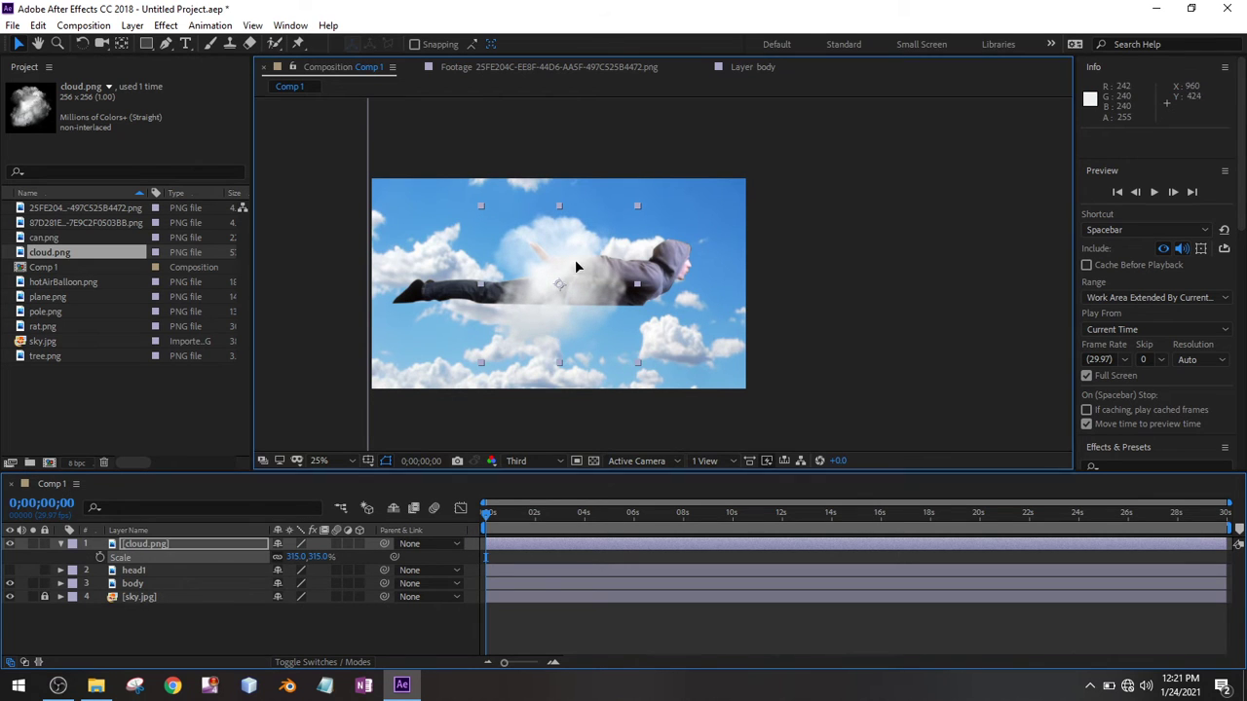
pyautogui.moveTo(575, 259); pyautogui.dragTo(849, 268)
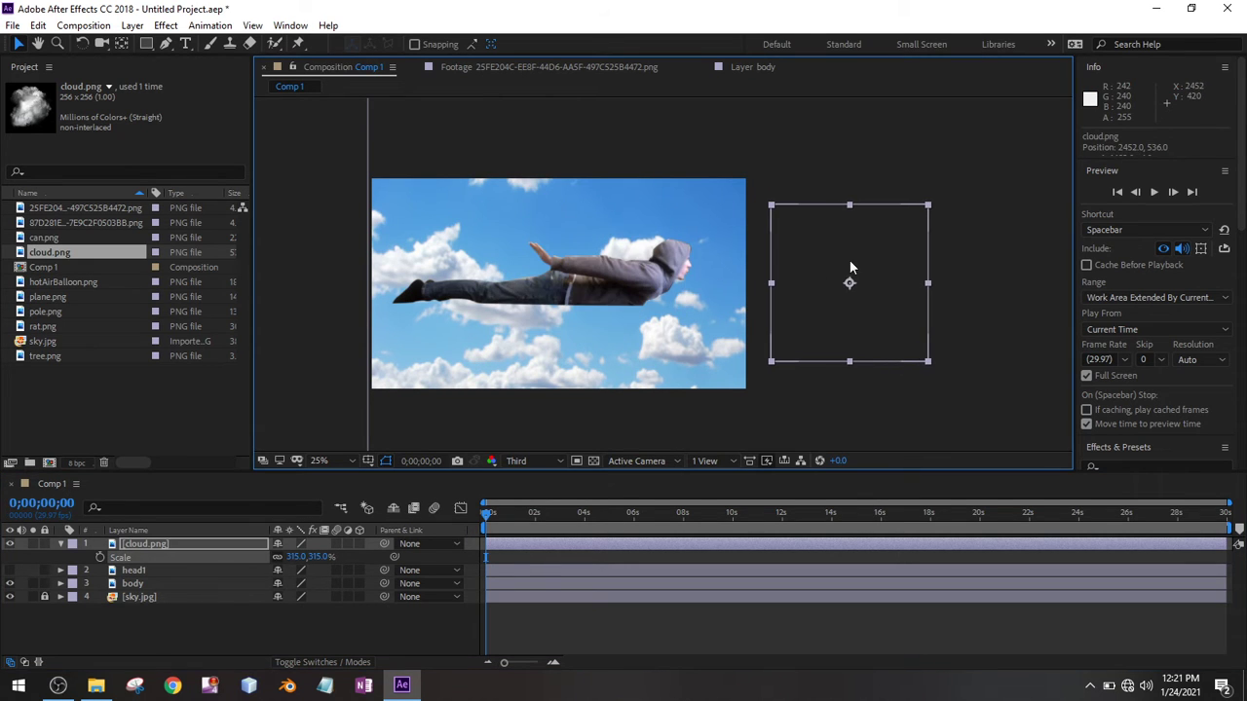
# Step: Keyframe the cloud's starting position just after two seconds, and move it past the frame's left edge to about -404, 512 at 0;00;03;02
pyautogui.press('p')
pyautogui.click(99, 558)
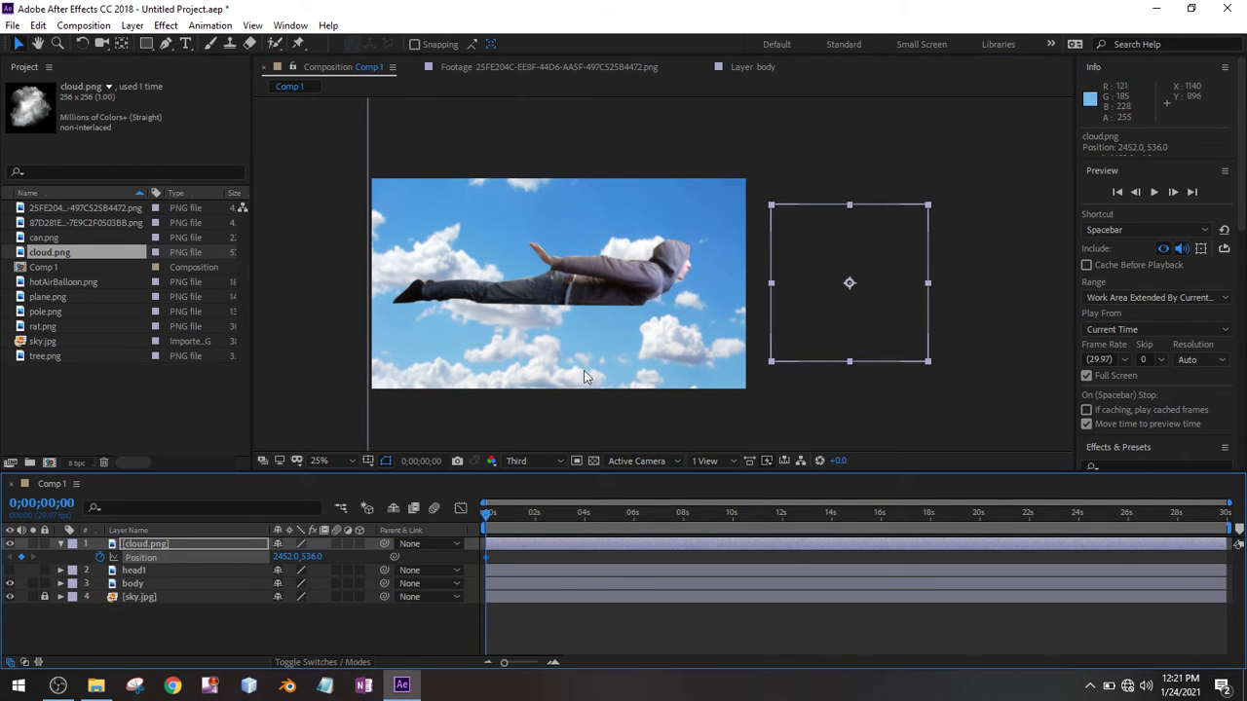
pyautogui.moveTo(488, 519); pyautogui.dragTo(534, 516)
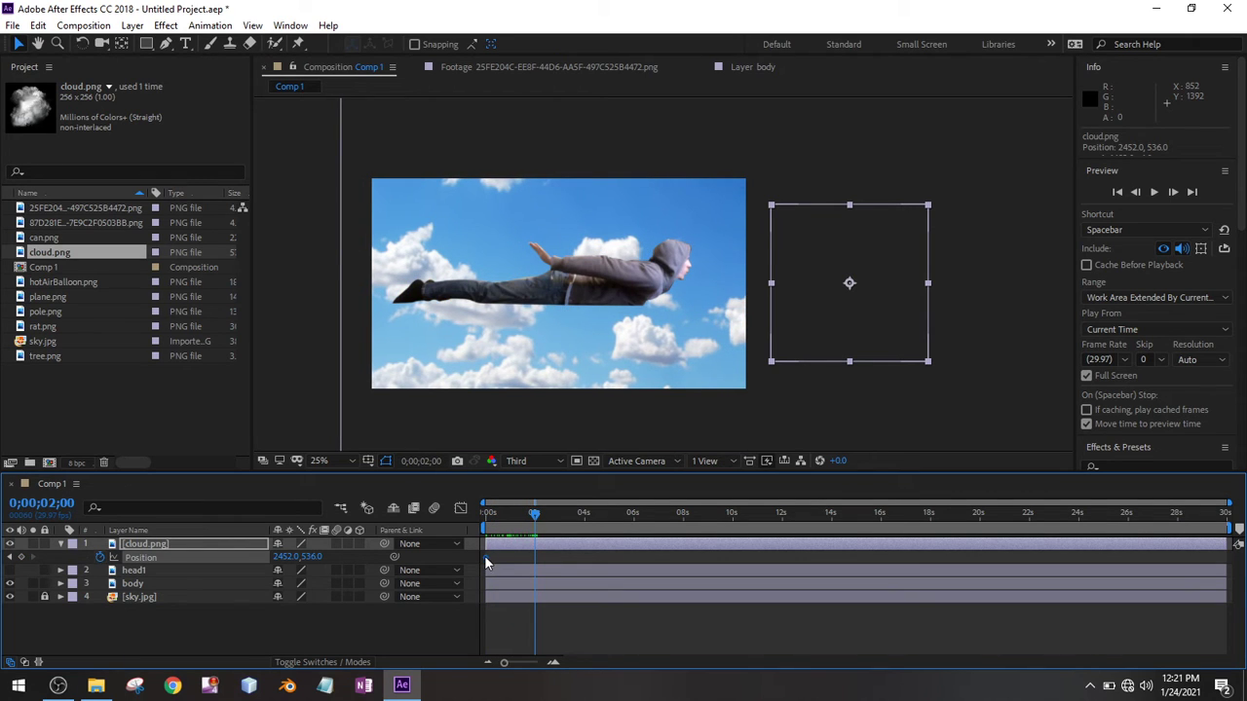
pyautogui.moveTo(485, 557); pyautogui.dragTo(562, 512)
pyautogui.moveTo(789, 325); pyautogui.dragTo(320, 321)
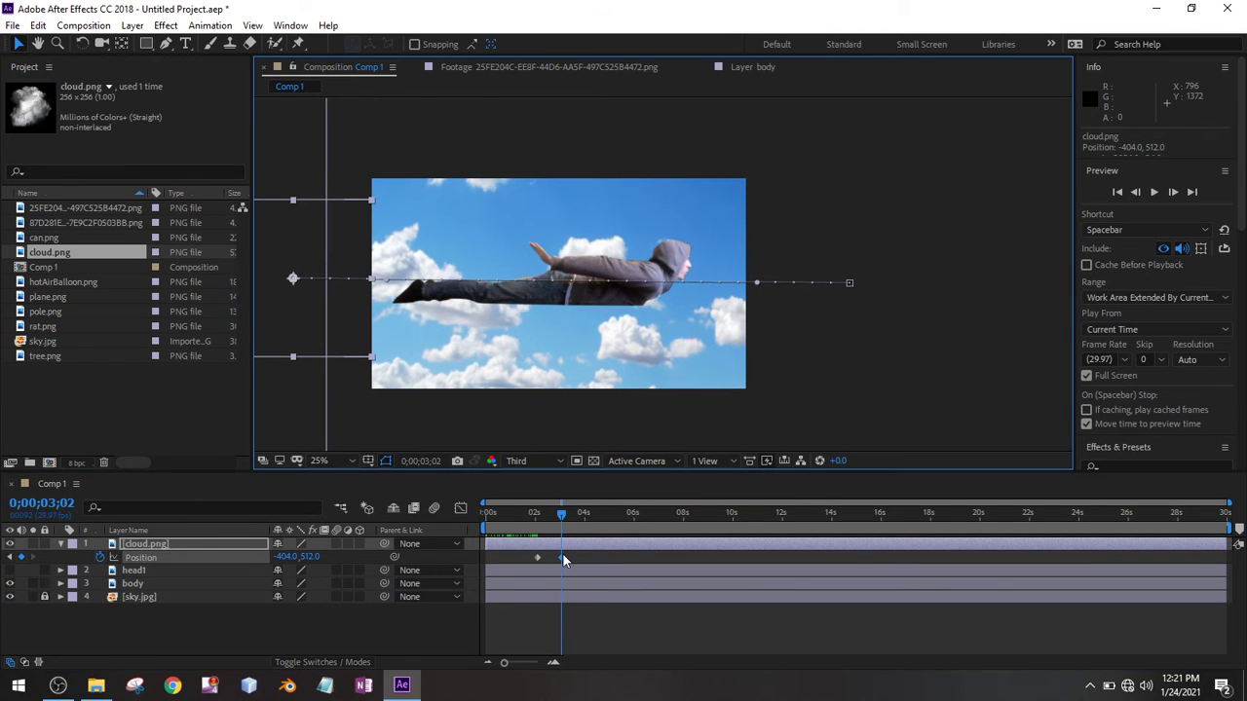
# Step: Move the cloud's ending position keyframe to 0;00;02;09 for a faster pass and scrub through the motion
pyautogui.moveTo(562, 555); pyautogui.dragTo(553, 557)
pyautogui.click(522, 664)
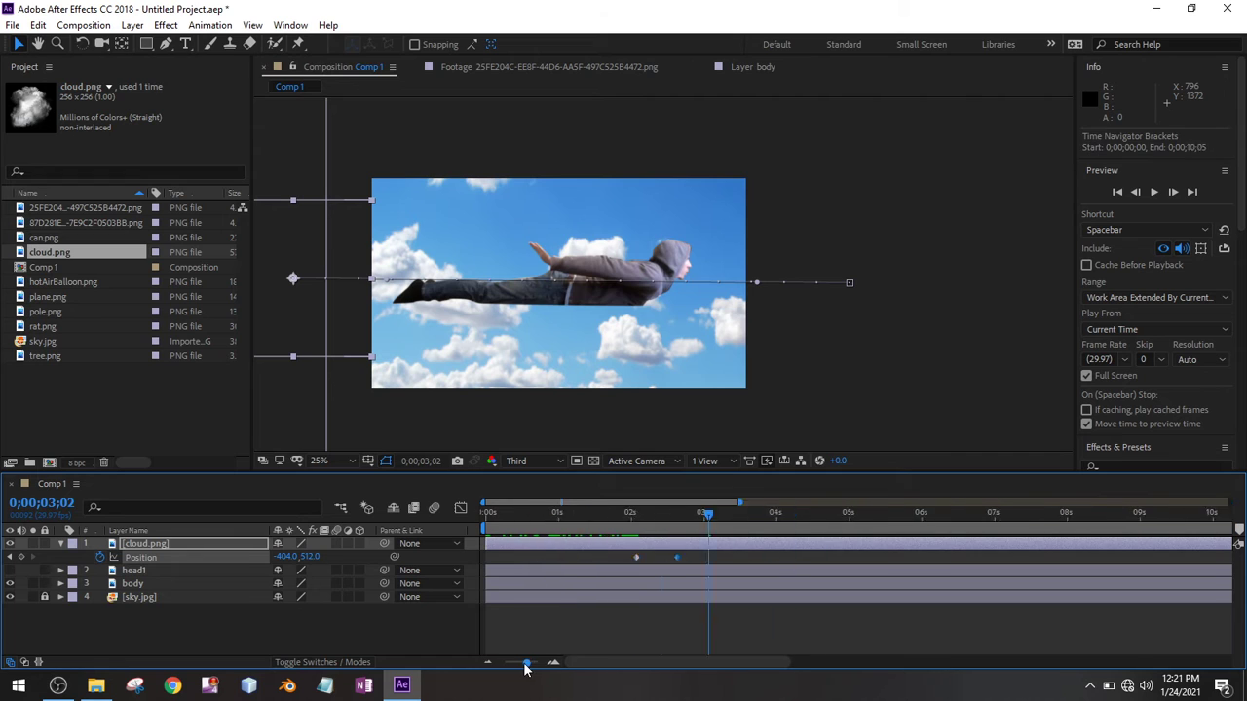
pyautogui.moveTo(641, 561); pyautogui.dragTo(625, 557)
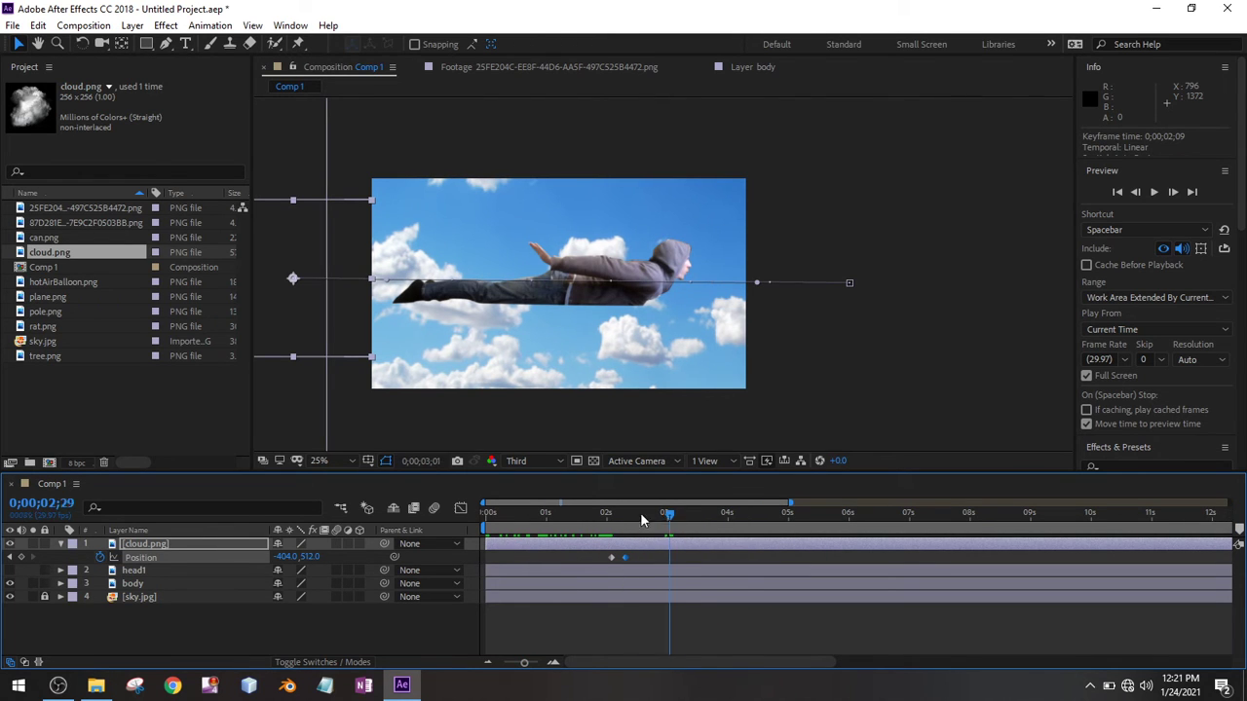
pyautogui.moveTo(640, 512); pyautogui.dragTo(552, 513)
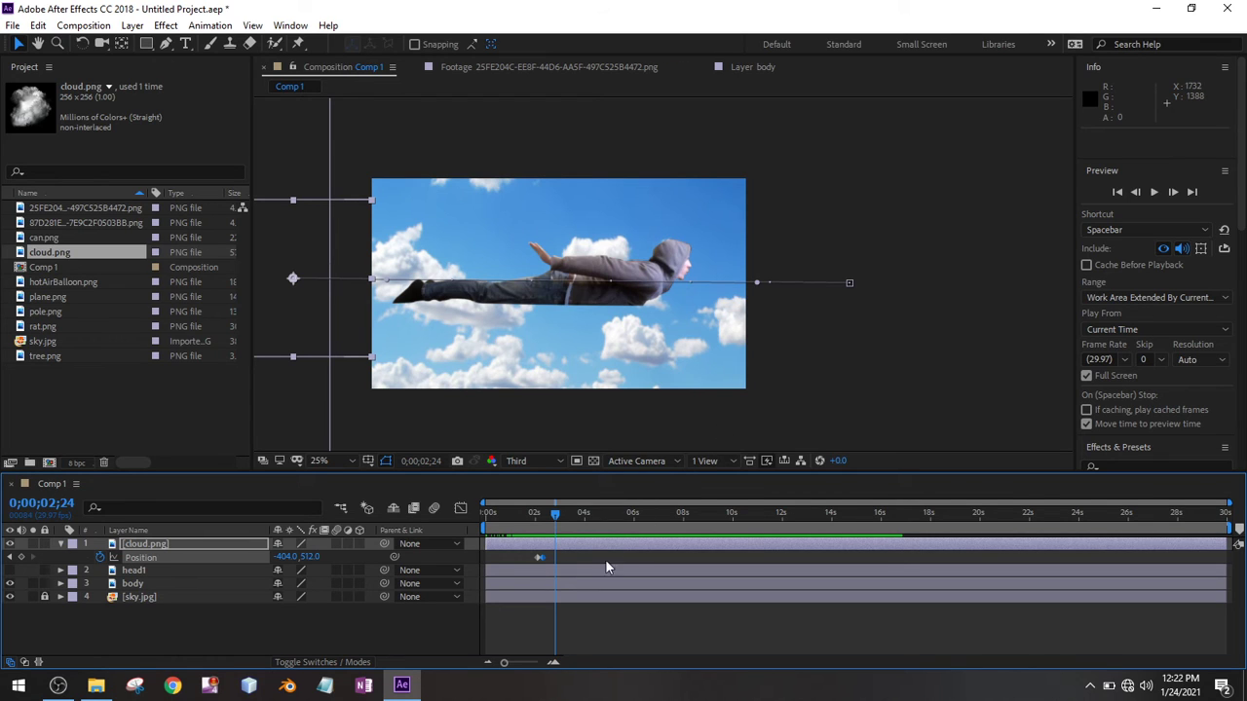
pyautogui.moveTo(559, 519); pyautogui.dragTo(544, 512)
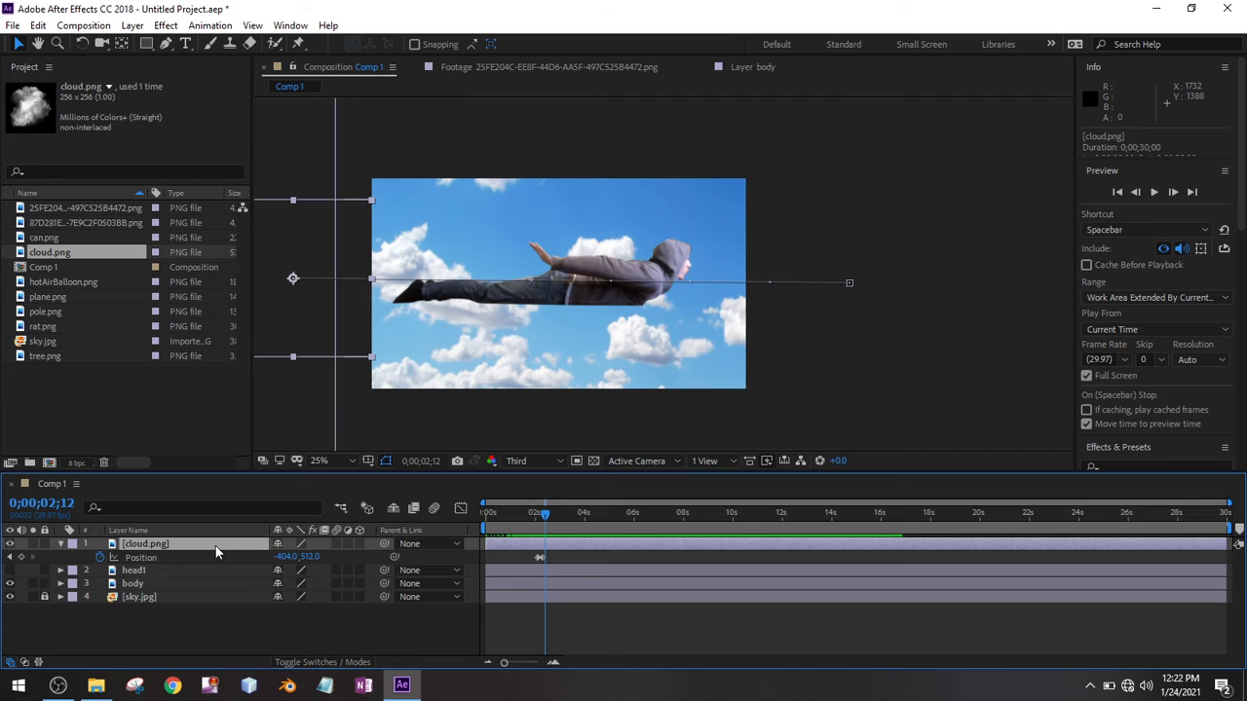
# Step: Duplicate the cloud layer and shift the upper copy 12 frames later in time
pyautogui.hotkey('ctrl', 'd')
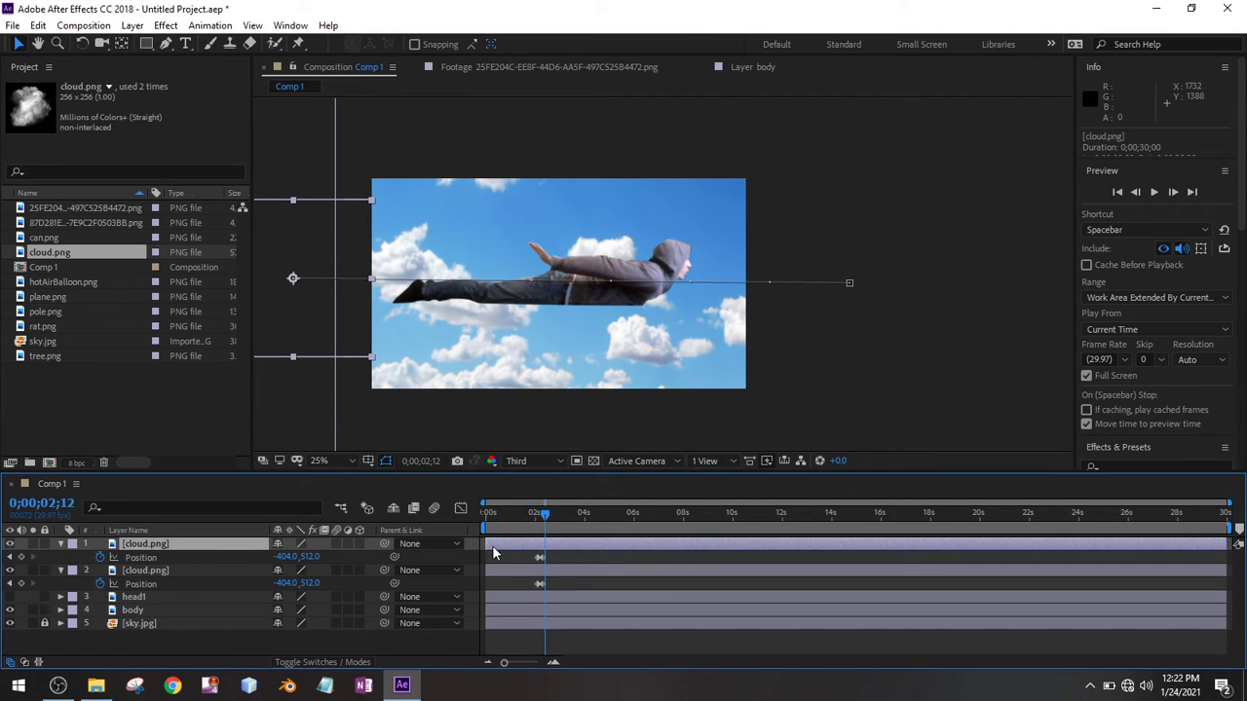
pyautogui.moveTo(508, 550); pyautogui.dragTo(520, 551)
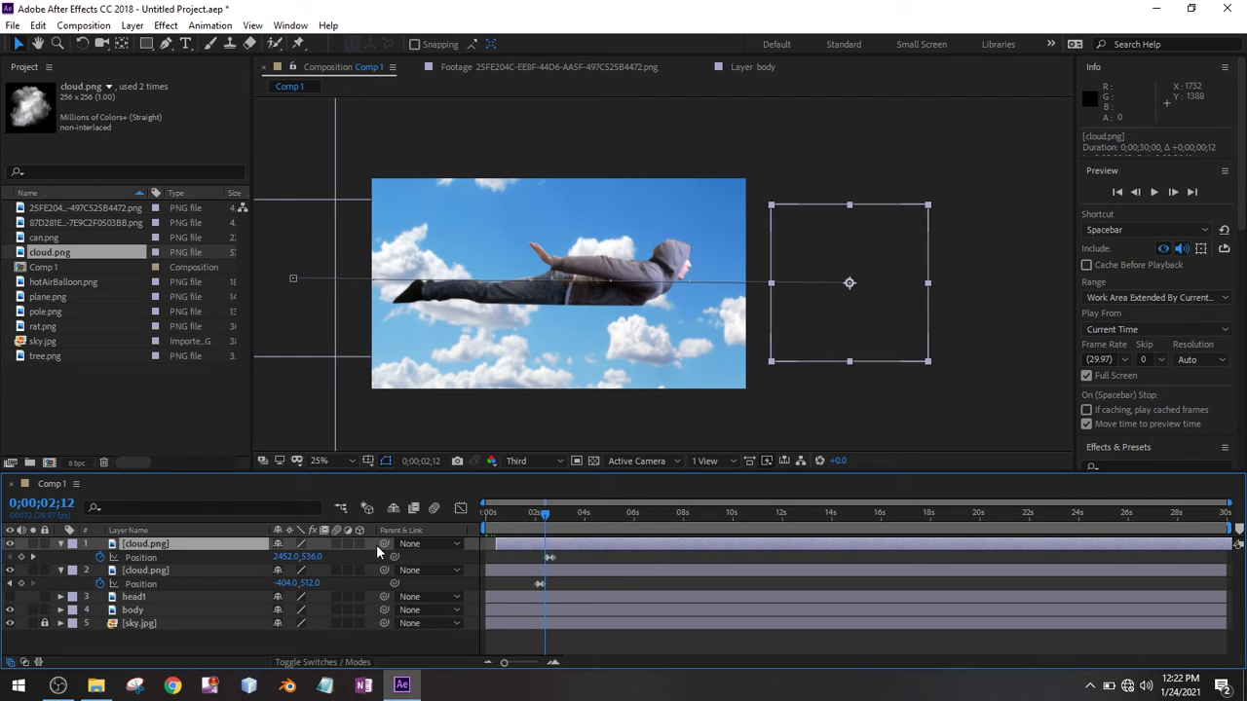
pyautogui.moveTo(544, 517)
pyautogui.mouseDown()
pyautogui.moveTo(529, 516)
pyautogui.moveTo(557, 524)
pyautogui.moveTo(542, 524)
pyautogui.mouseUp()
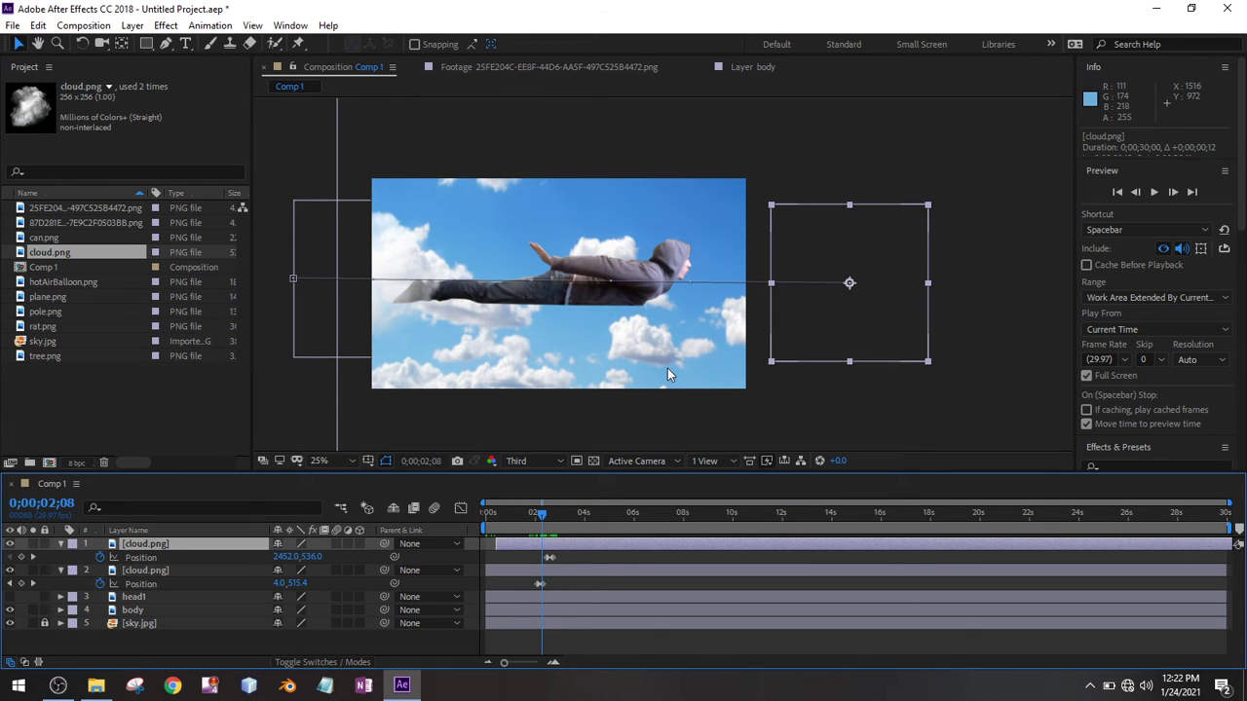
pyautogui.hotkey('shift', 'Down')
pyautogui.hotkey('shift', 'Down')
pyautogui.hotkey('shift', 'Down')
pyautogui.hotkey('shift', 'Down')
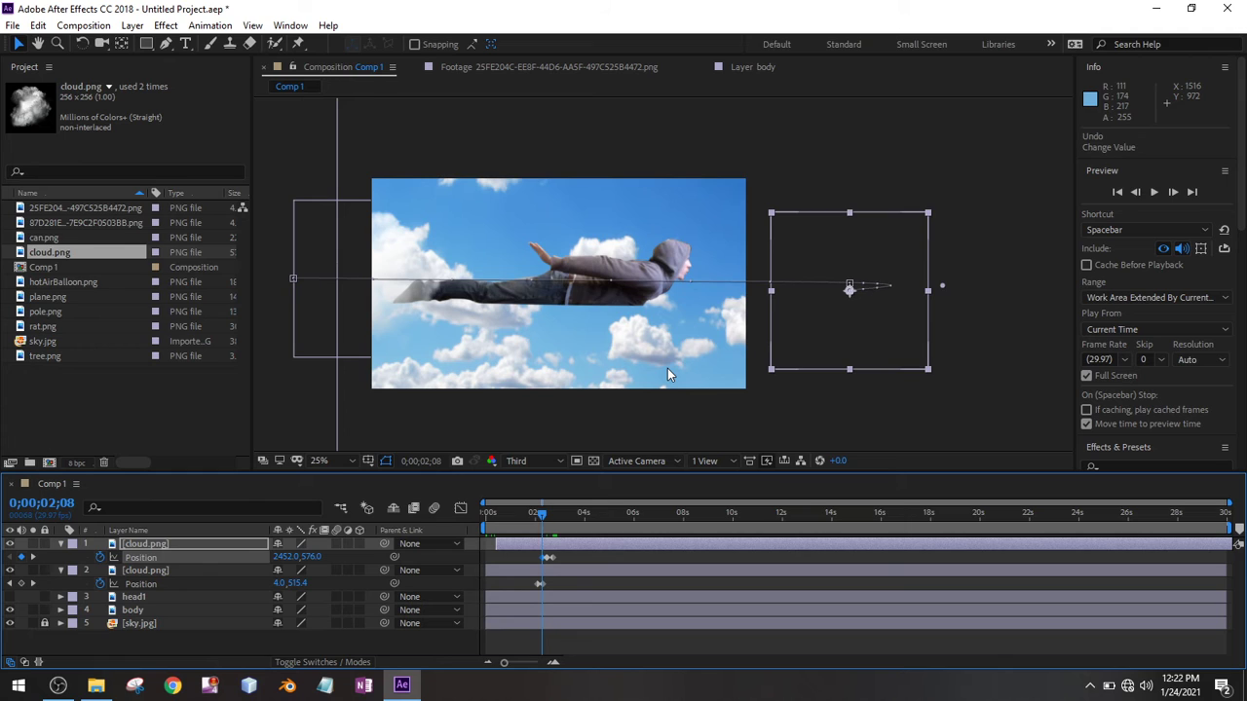
pyautogui.hotkey('ctrl', 'z')
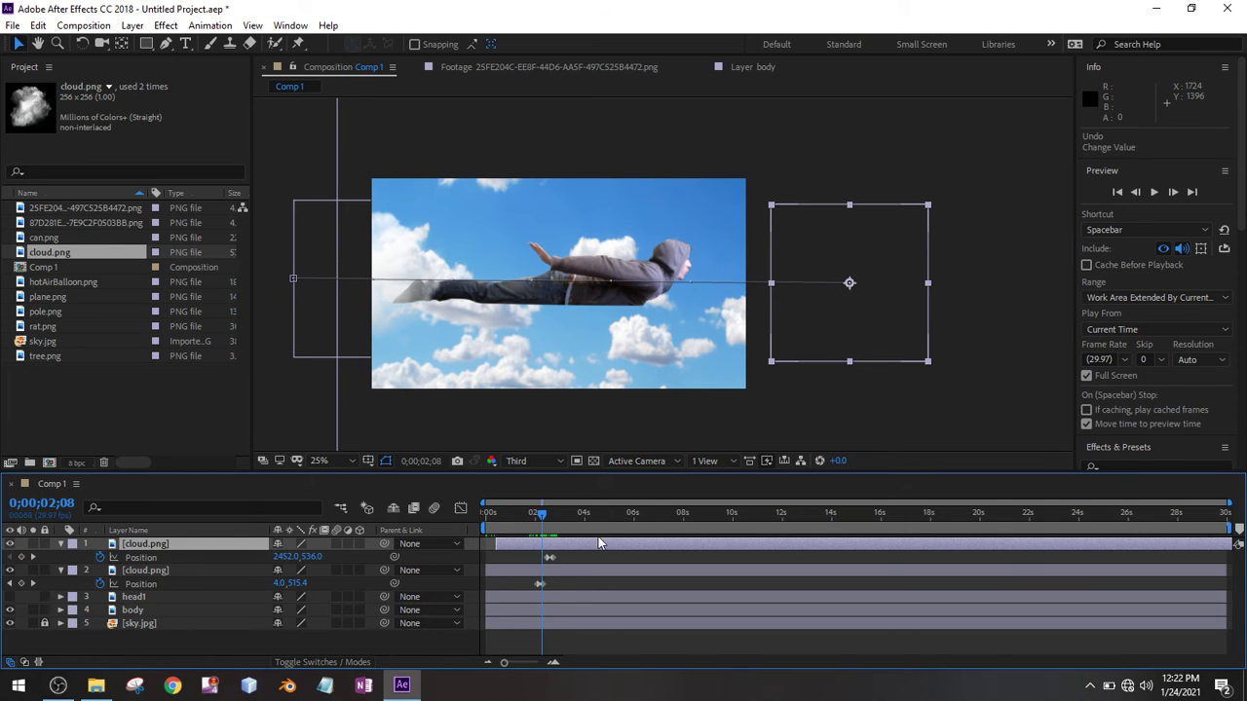
# Step: Shift the upper cloud layer another 6 frames later in time
pyautogui.moveTo(599, 542); pyautogui.dragTo(601, 547)
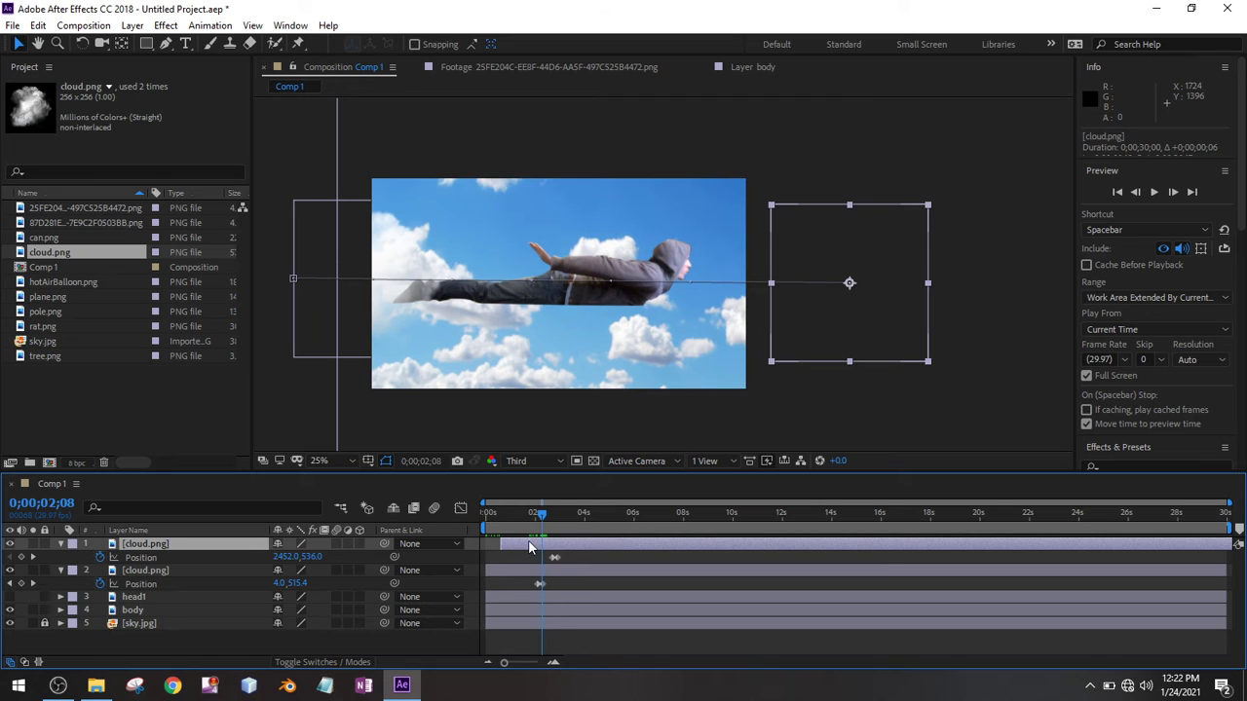
# Step: Pre-compose the two animated cloud.png layers together into a composition named clouds1
pyautogui.keyDown('shift'); pyautogui.click(234, 571); pyautogui.keyUp('shift')
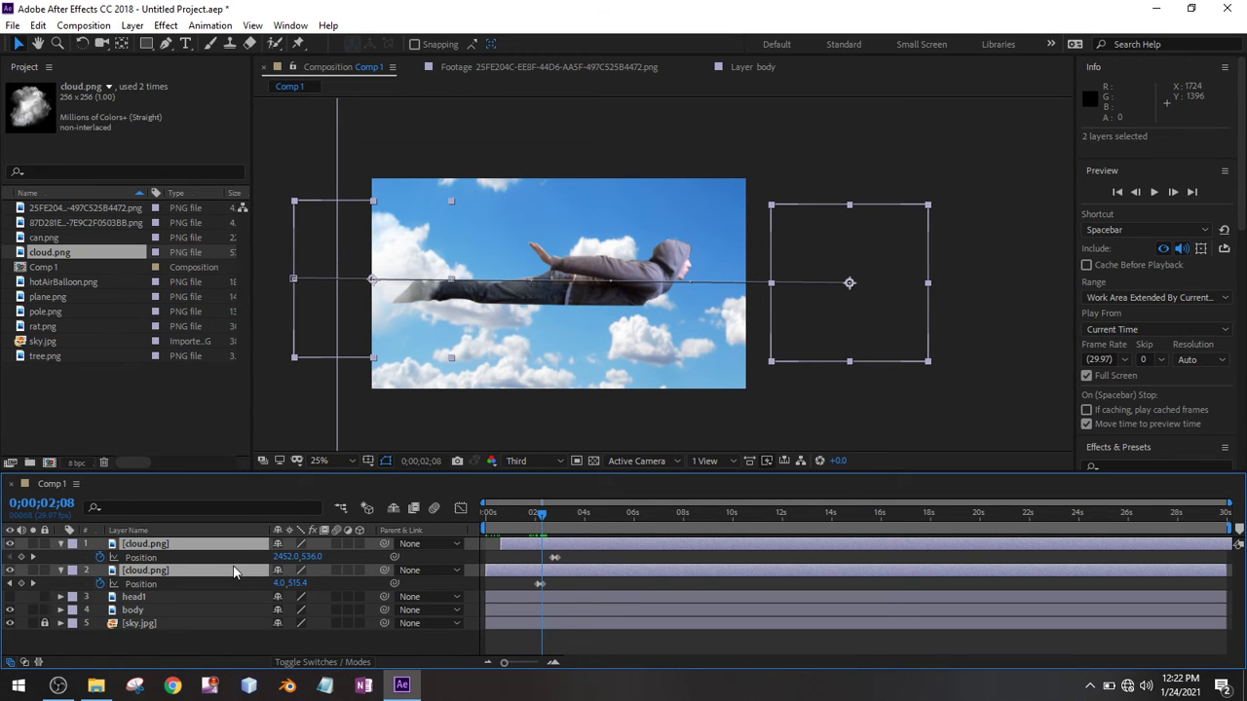
pyautogui.hotkey('ctrl', 'shift', 'c')
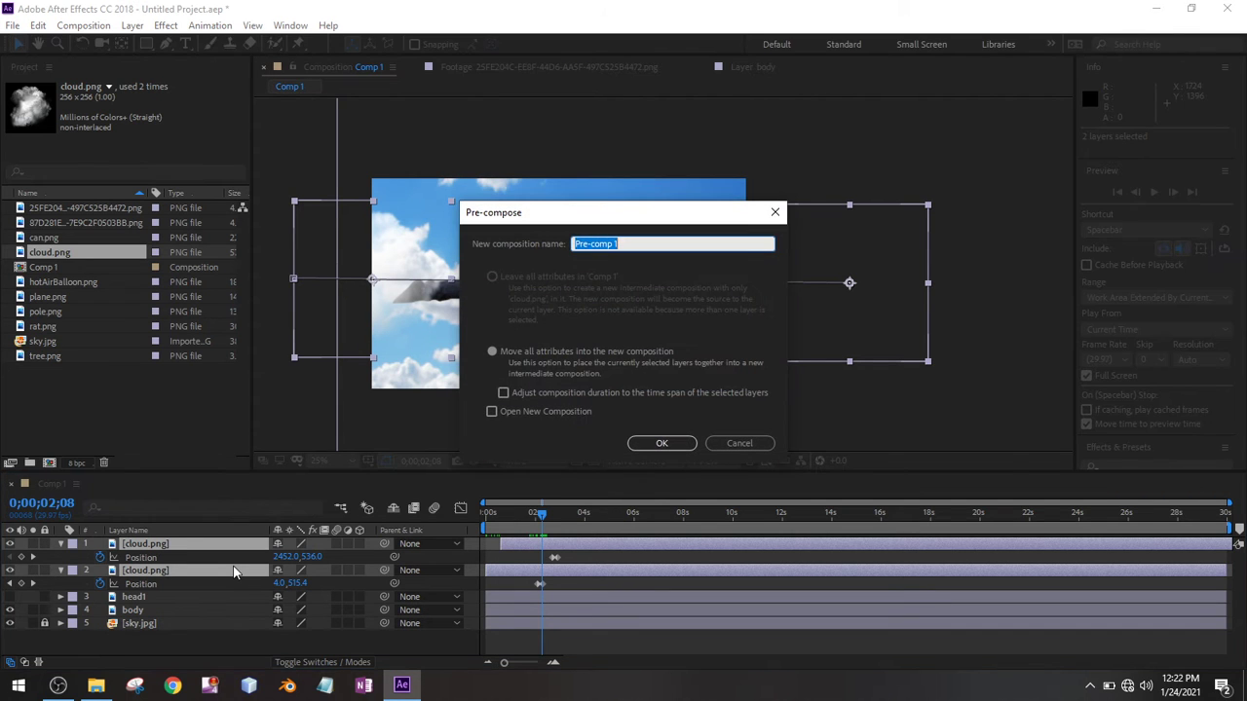
pyautogui.write('clouds1')
pyautogui.press('Return')
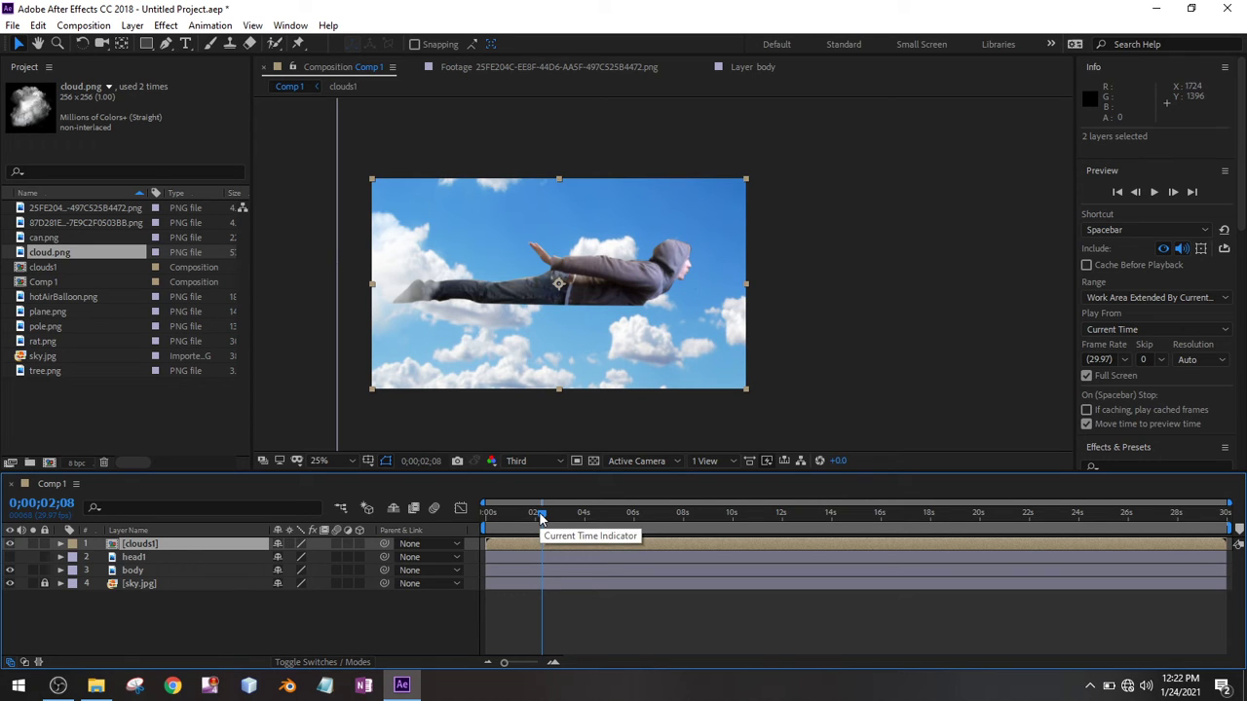
# Step: Duplicate the clouds1 layer and shift the upper copy 27 frames later in time
pyautogui.hotkey('ctrl', 'd')
pyautogui.moveTo(553, 539)
pyautogui.mouseDown()
pyautogui.moveTo(574, 540)
pyautogui.moveTo(524, 516)
pyautogui.moveTo(558, 519)
pyautogui.mouseUp()
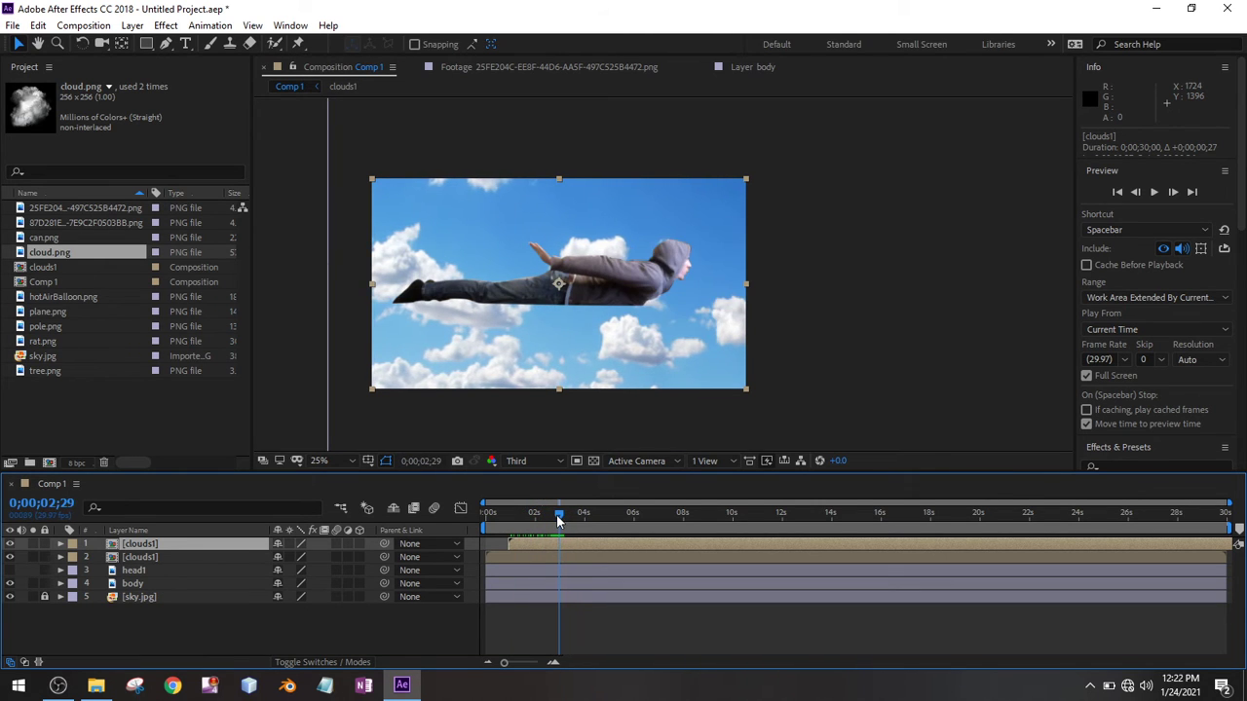
# Step: Raise the upper clouds1 copy to position 960, 260 and scrub through the passing clouds
pyautogui.press('p')
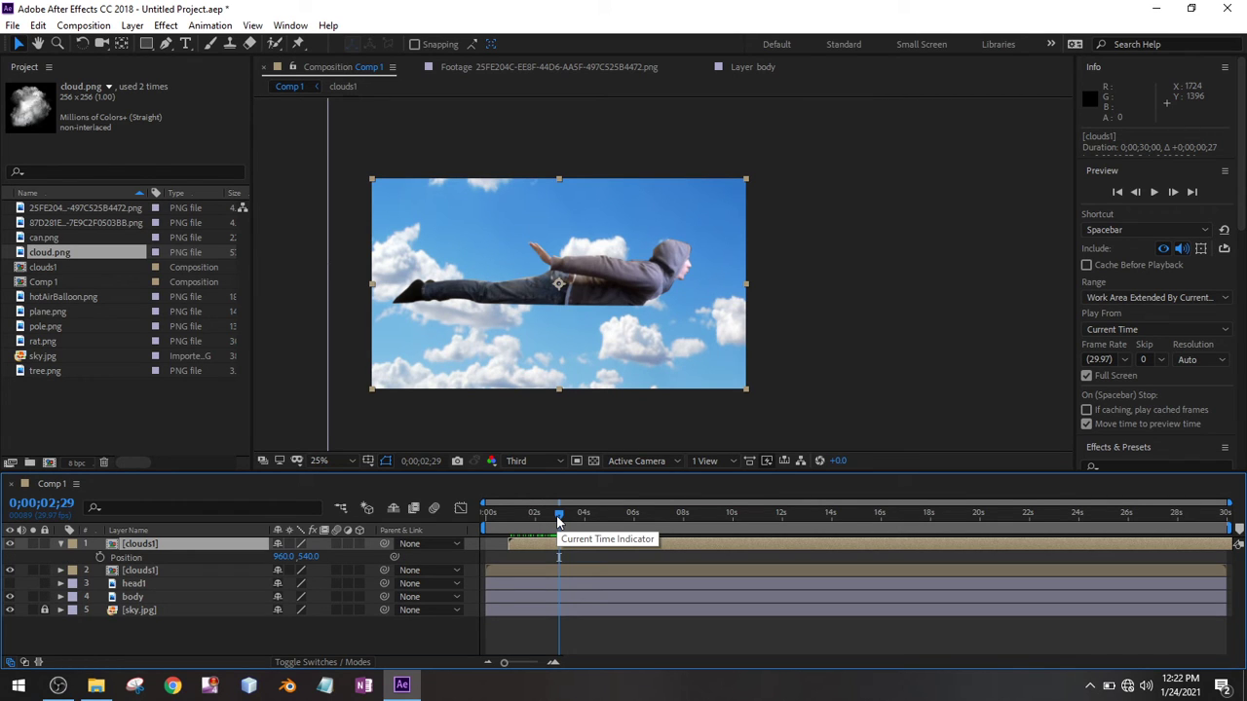
pyautogui.hotkey('shift', 'Up')
pyautogui.hotkey('shift', 'Up')
pyautogui.hotkey('shift', 'Up')
pyautogui.hotkey('shift', 'Up')
pyautogui.hotkey('shift', 'Up')
pyautogui.hotkey('shift', 'Up')
pyautogui.hotkey('shift', 'Up')
pyautogui.hotkey('shift', 'Up')
pyautogui.hotkey('shift', 'Up')
pyautogui.hotkey('shift', 'Up')
pyautogui.hotkey('shift', 'Up')
pyautogui.hotkey('shift', 'Up')
pyautogui.hotkey('shift', 'Up')
pyautogui.hotkey('shift', 'Up')
pyautogui.hotkey('shift', 'Up')
pyautogui.hotkey('shift', 'Up')
pyautogui.hotkey('shift', 'Up')
pyautogui.hotkey('shift', 'Up')
pyautogui.hotkey('shift', 'Up')
pyautogui.hotkey('shift', 'Up')
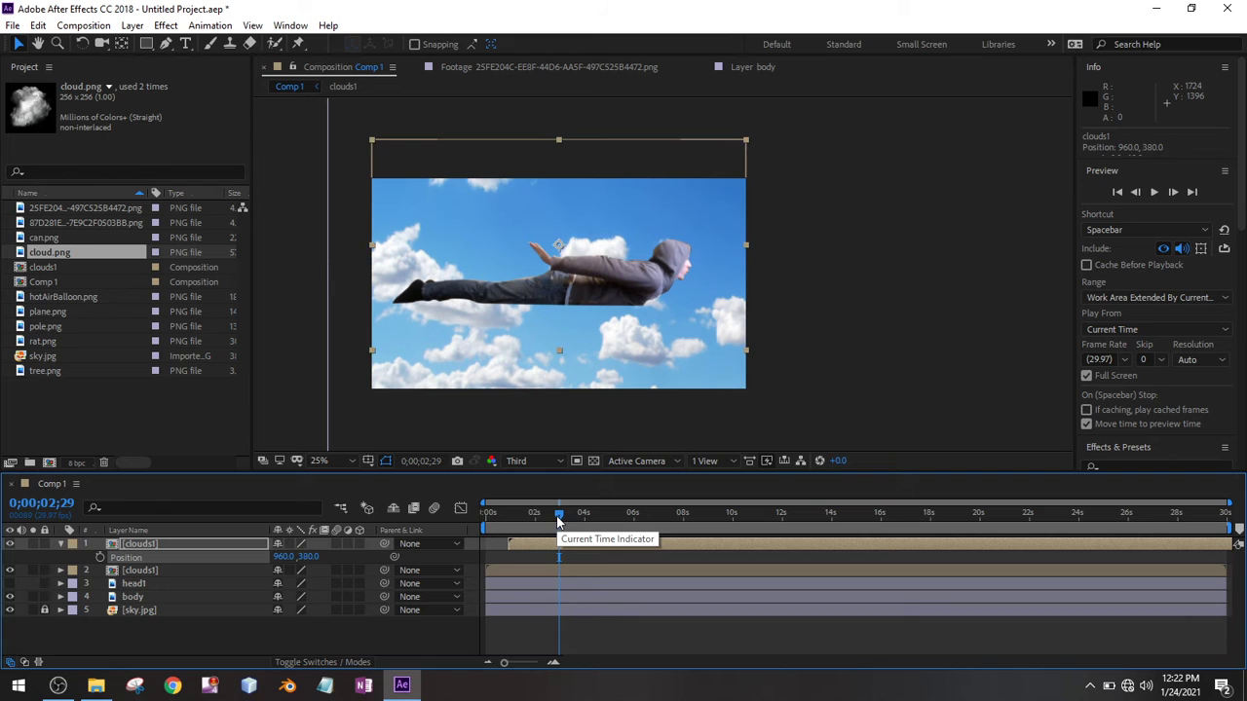
pyautogui.hotkey('shift', 'Up')
pyautogui.hotkey('shift', 'Up')
pyautogui.hotkey('shift', 'Up')
pyautogui.hotkey('shift', 'Up')
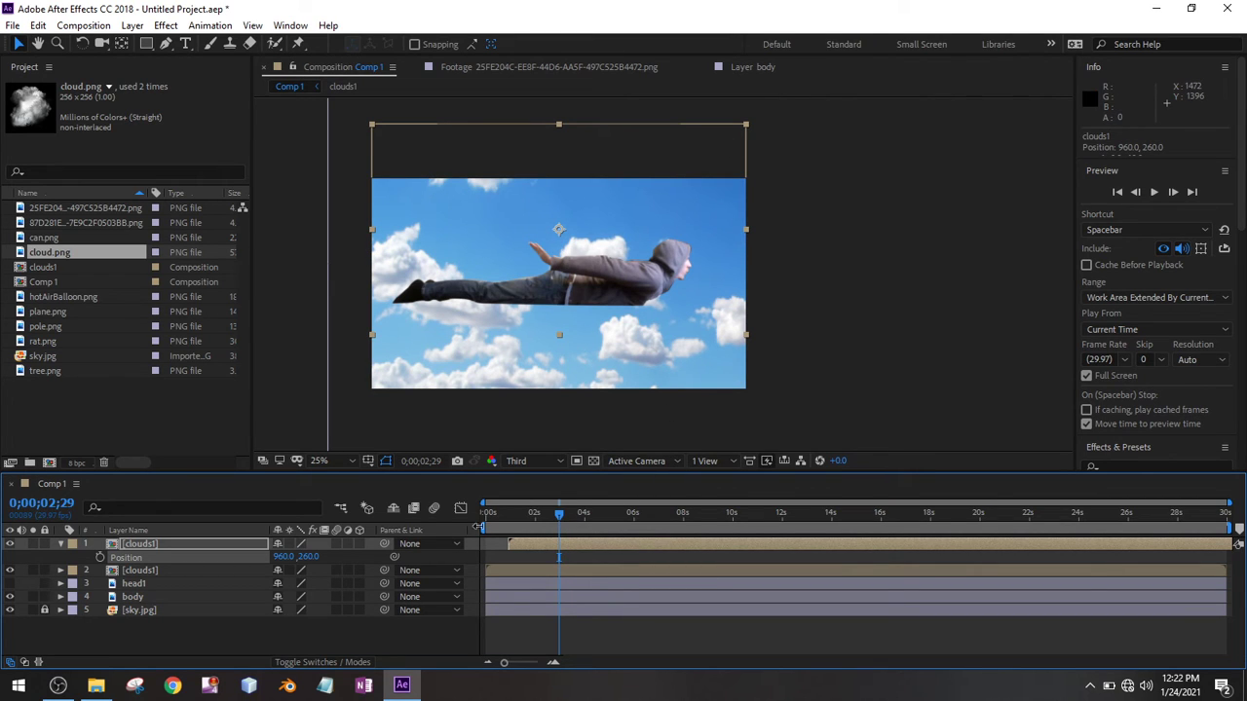
pyautogui.moveTo(561, 515); pyautogui.dragTo(585, 530)
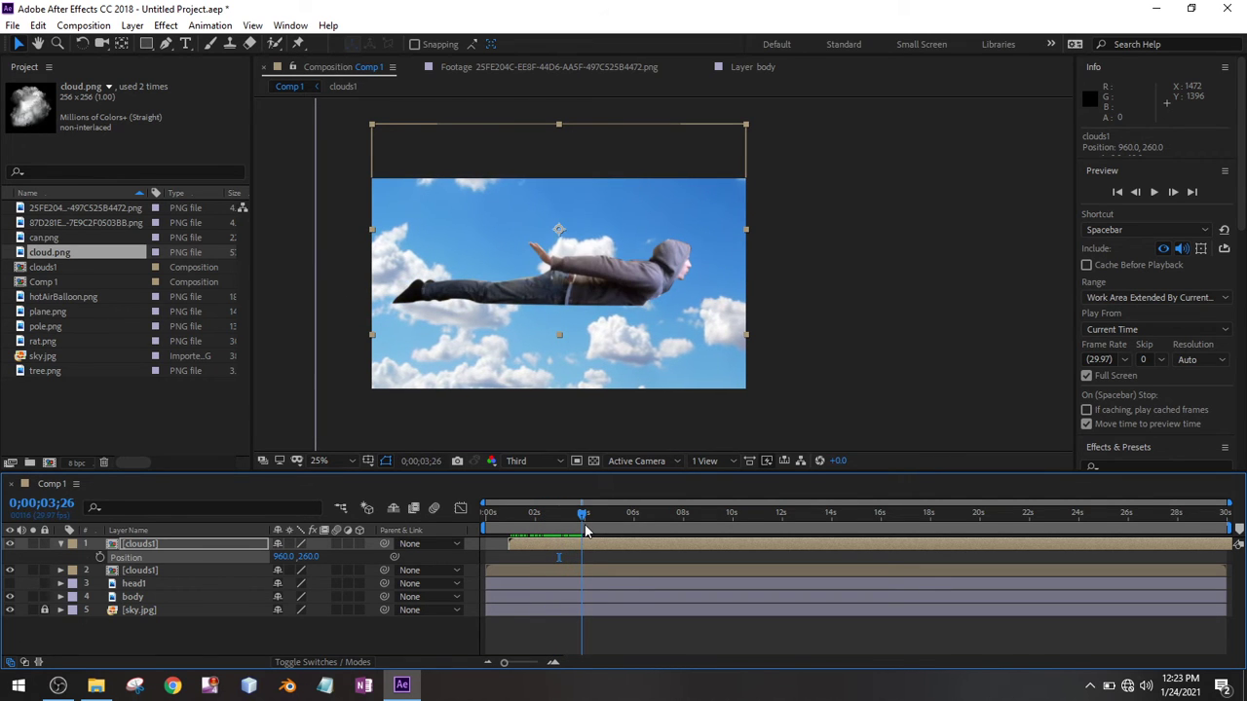
# Step: Duplicate the raised clouds1 layer and lower the new copy to about 960, 740
pyautogui.hotkey('ctrl', 'd')
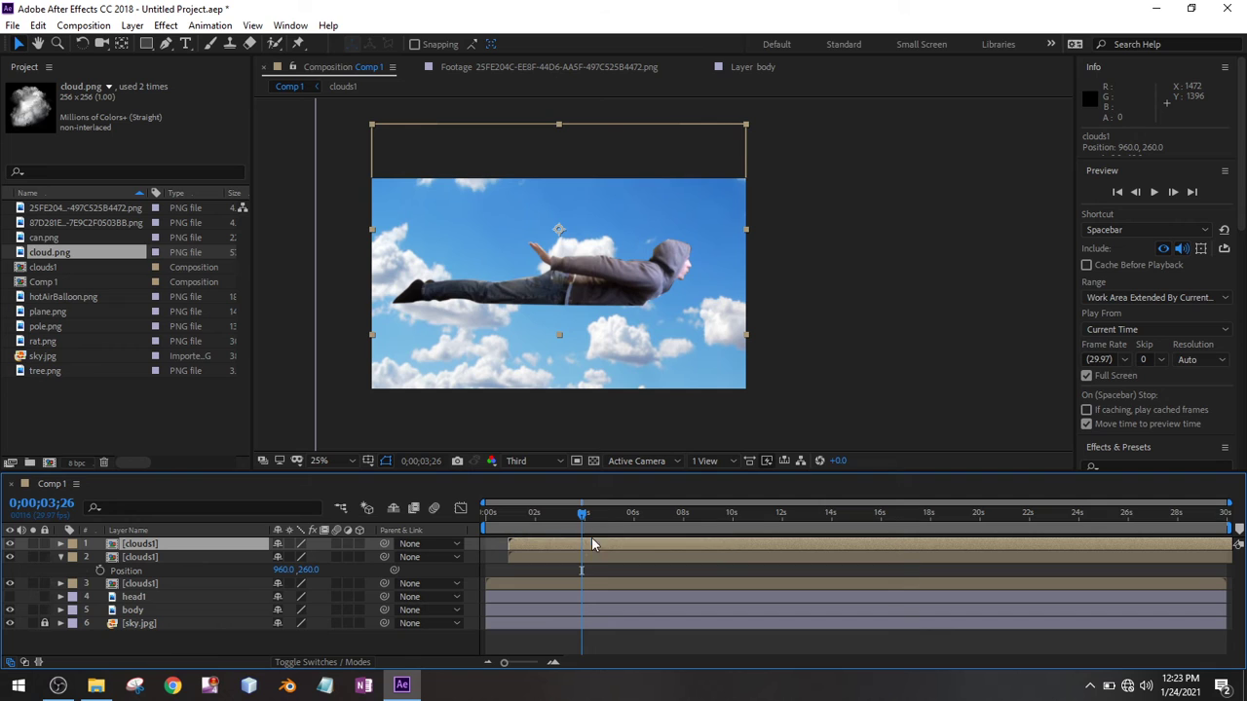
pyautogui.hotkey('shift', 'Down')
pyautogui.hotkey('shift', 'Down')
pyautogui.hotkey('shift', 'Down')
pyautogui.hotkey('shift', 'Down')
pyautogui.hotkey('shift', 'Down')
pyautogui.hotkey('shift', 'Down')
pyautogui.hotkey('shift', 'Down')
pyautogui.hotkey('shift', 'Down')
pyautogui.hotkey('shift', 'Down')
pyautogui.hotkey('shift', 'Down')
pyautogui.hotkey('shift', 'Down')
pyautogui.hotkey('shift', 'Down')
pyautogui.hotkey('shift', 'Down')
pyautogui.hotkey('shift', 'Down')
pyautogui.hotkey('shift', 'Down')
pyautogui.hotkey('shift', 'Down')
pyautogui.hotkey('shift', 'Down')
pyautogui.hotkey('shift', 'Down')
pyautogui.hotkey('shift', 'Down')
pyautogui.hotkey('shift', 'Down')
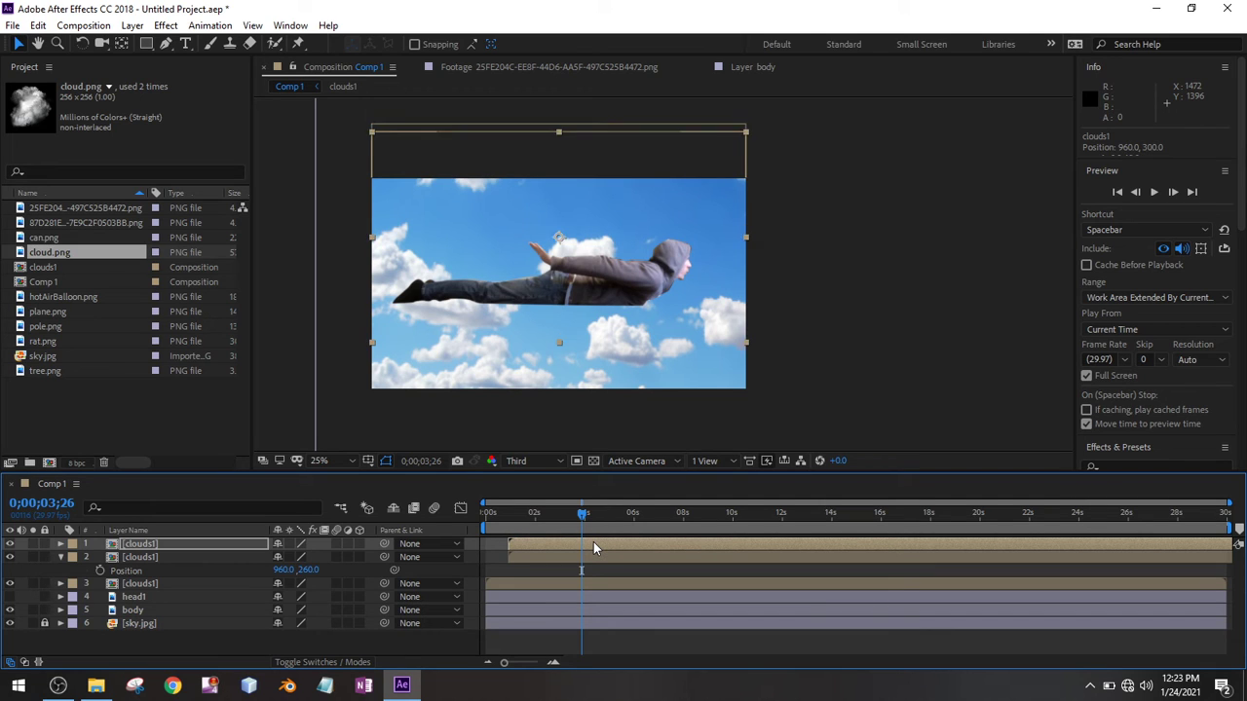
pyautogui.hotkey('shift', 'Down')
pyautogui.hotkey('shift', 'Down')
pyautogui.hotkey('shift', 'Down')
pyautogui.hotkey('shift', 'Down')
pyautogui.hotkey('shift', 'Down')
pyautogui.hotkey('shift', 'Down')
pyautogui.hotkey('shift', 'Down')
pyautogui.hotkey('shift', 'Down')
pyautogui.hotkey('shift', 'Down')
pyautogui.hotkey('shift', 'Down')
pyautogui.hotkey('shift', 'Down')
pyautogui.hotkey('shift', 'Down')
pyautogui.hotkey('shift', 'Down')
pyautogui.hotkey('shift', 'Down')
pyautogui.hotkey('shift', 'Down')
pyautogui.hotkey('shift', 'Down')
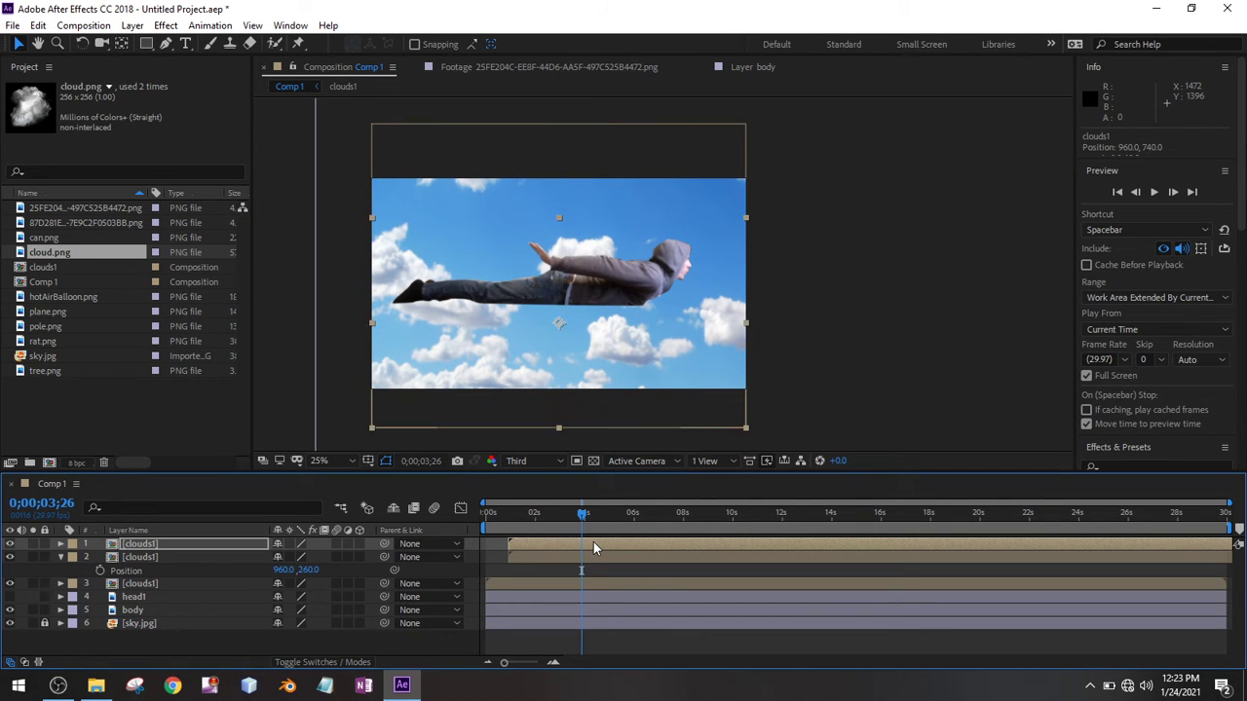
# Step: Shift the top clouds1 copy to start near two seconds, and trim all three clouds1 layers to end at 0;00;04;27
pyautogui.moveTo(582, 521); pyautogui.dragTo(604, 547)
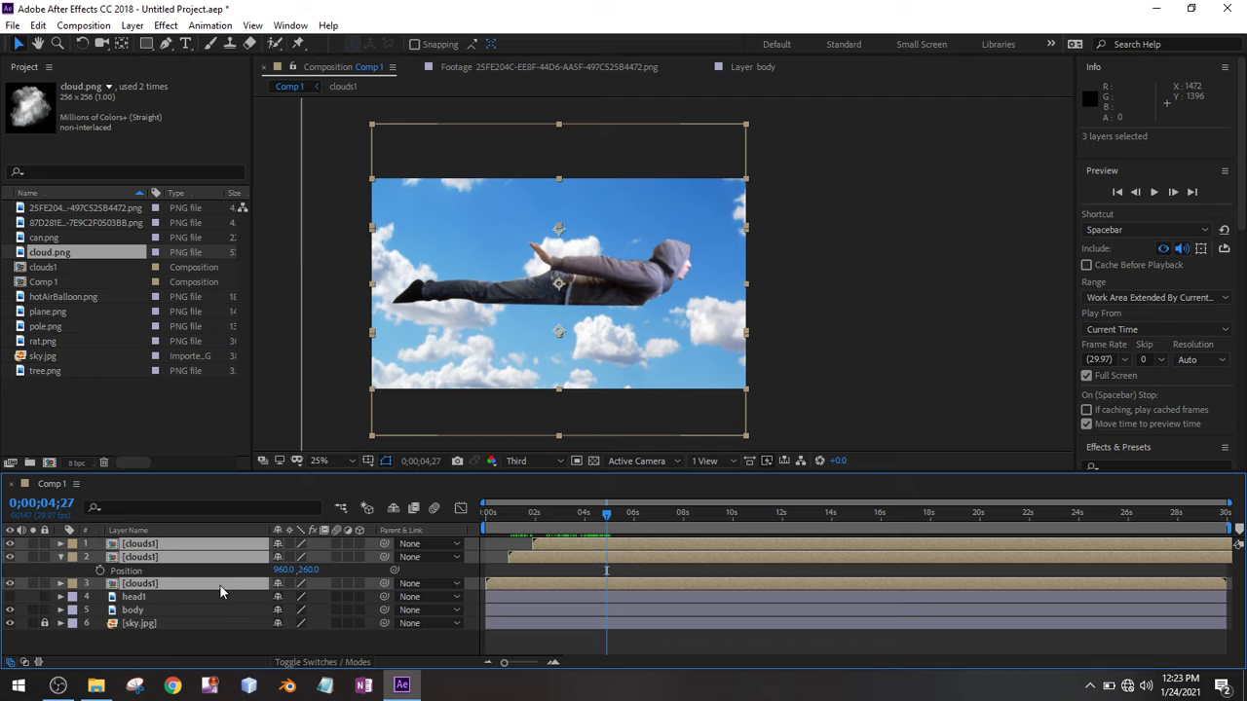
pyautogui.hotkey('ctrl', 'd')
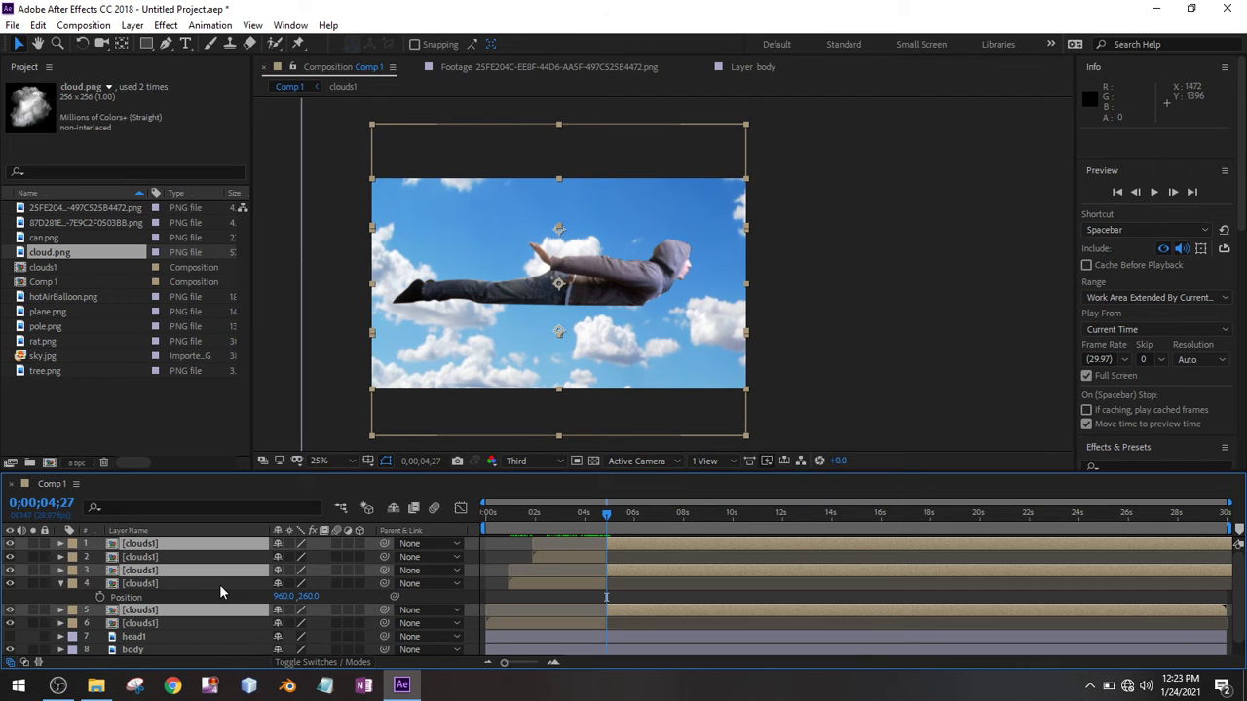
pyautogui.press('Delete')
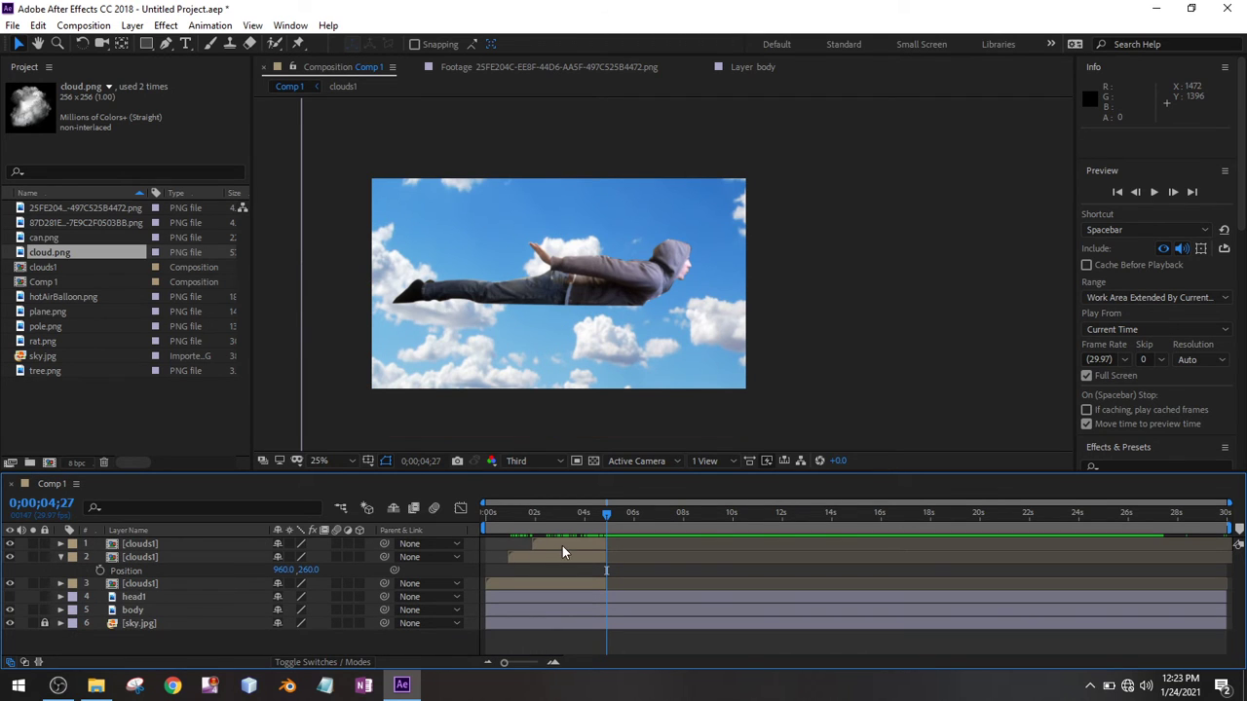
# Step: Try to pre-compose the three trimmed clouds1 layers into one composition
pyautogui.click(562, 546)
pyautogui.keyDown('ctrl'); pyautogui.click(562, 558); pyautogui.keyUp('ctrl')
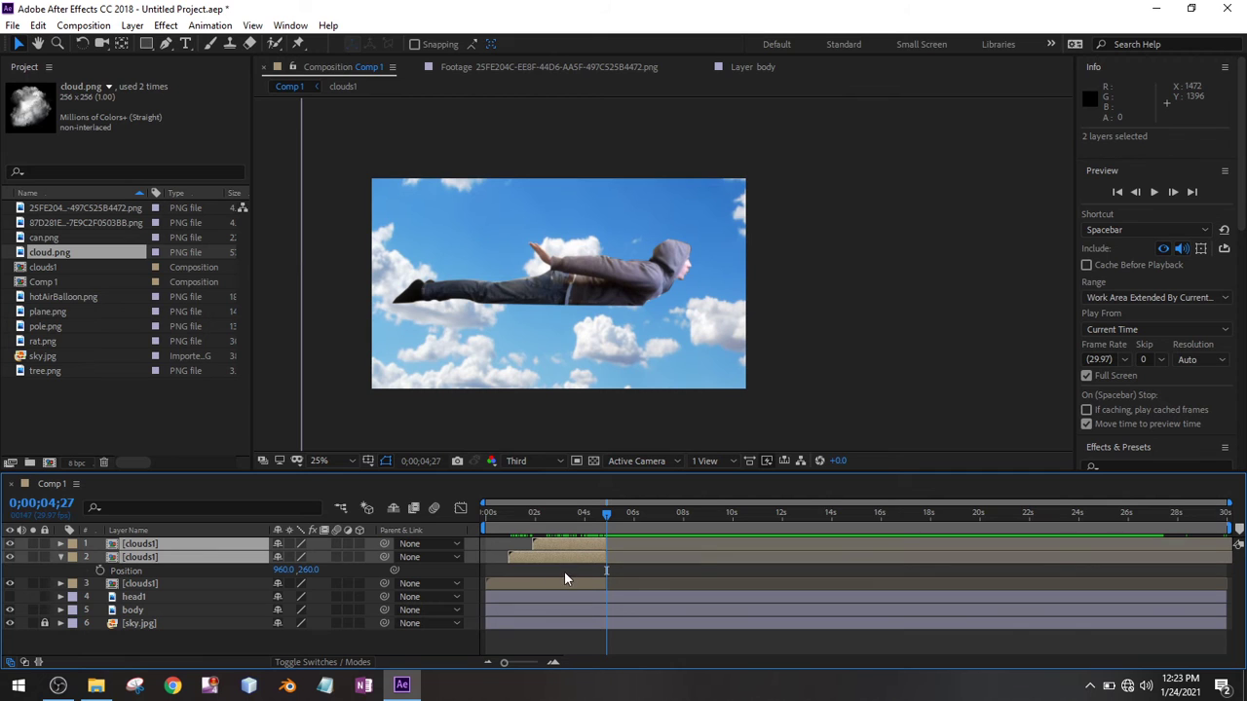
pyautogui.keyDown('ctrl'); pyautogui.click(565, 582); pyautogui.keyUp('ctrl')
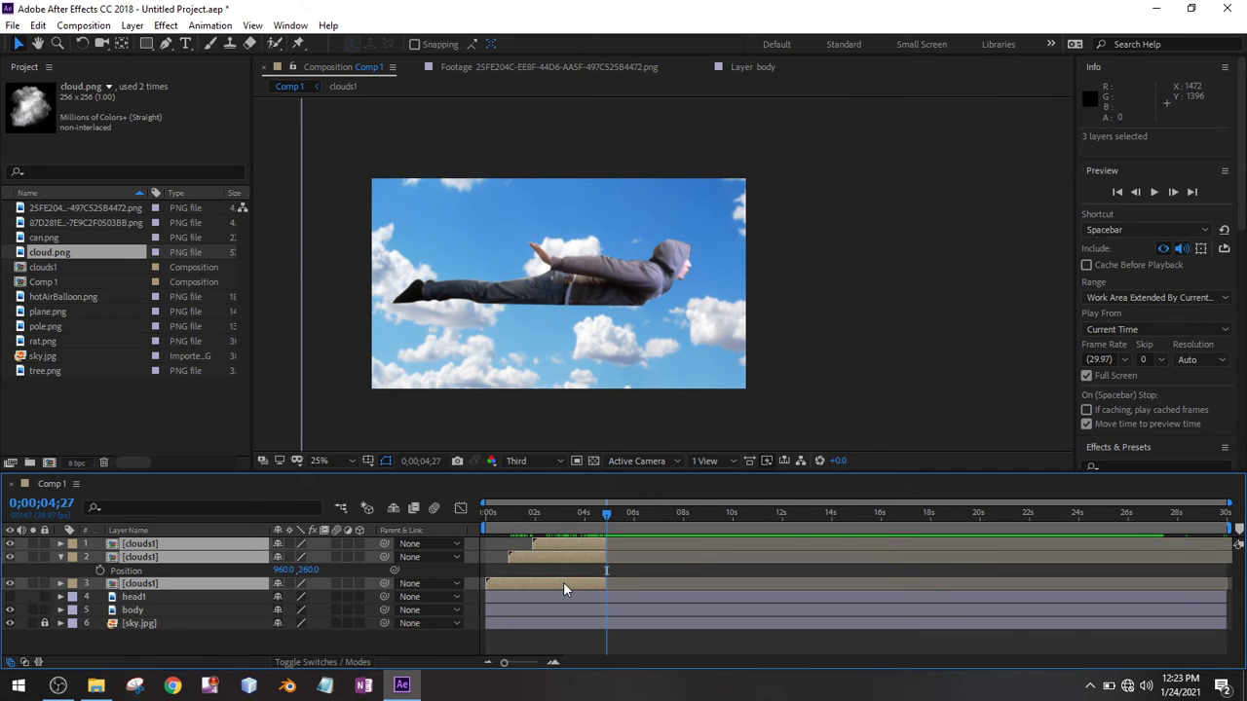
pyautogui.hotkey('ctrl', 'shift', 'c')
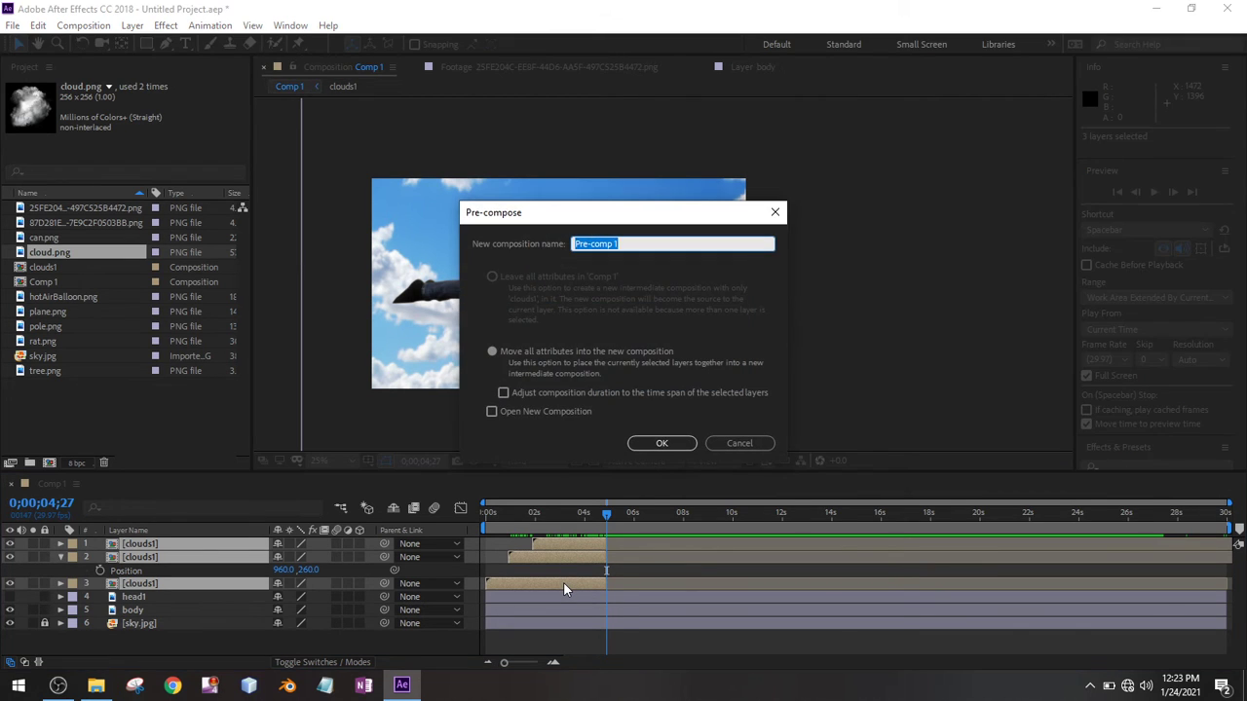
pyautogui.write('clouds')
pyautogui.press('Return')
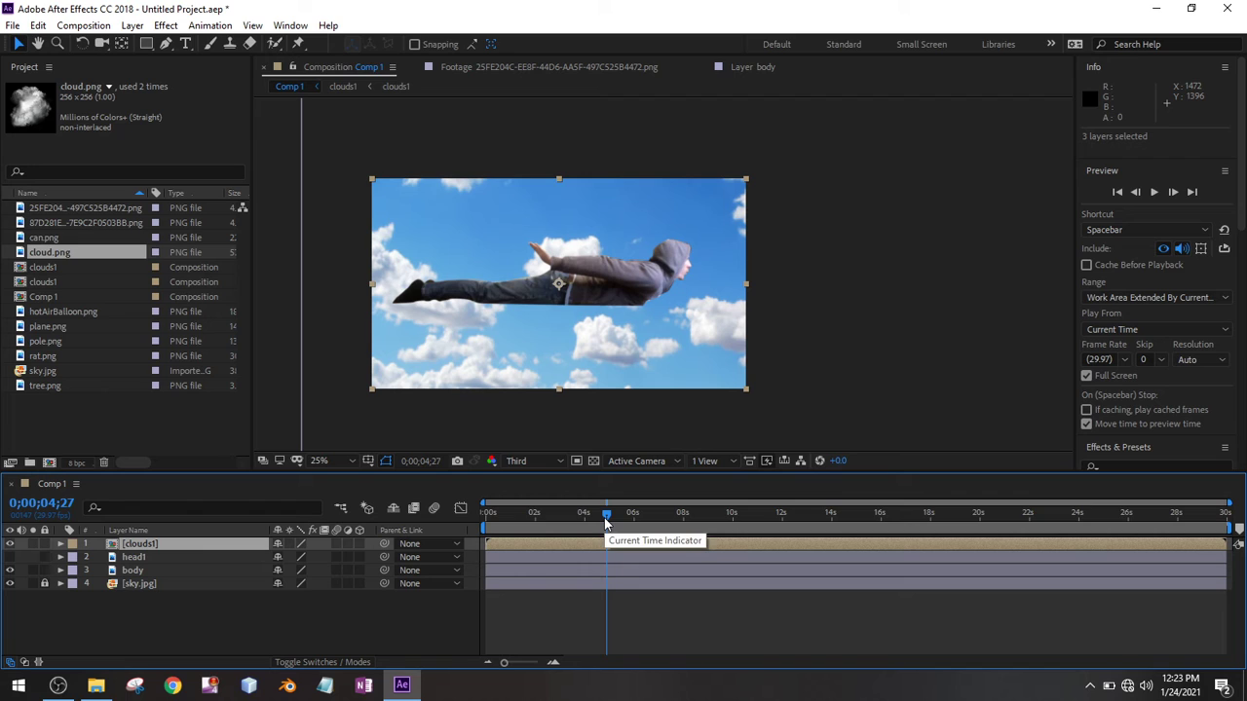
pyautogui.hotkey('ctrl', 'z')
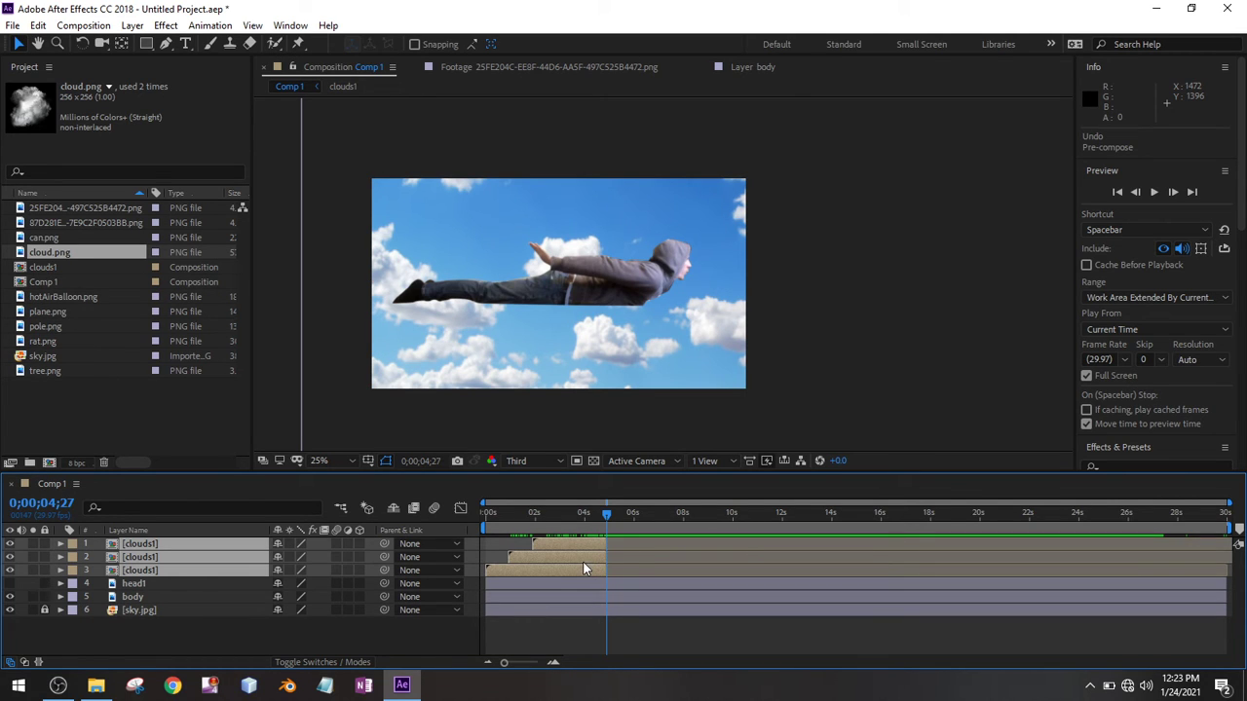
# Step: Duplicate the set of three trimmed clouds1 layers three times, staggering each set later so the last ends near 13 seconds
pyautogui.hotkey('ctrl', 'd')
pyautogui.moveTo(542, 568); pyautogui.dragTo(738, 590)
pyautogui.hotkey('ctrl', 'd')
pyautogui.hotkey('ctrl', 'd')
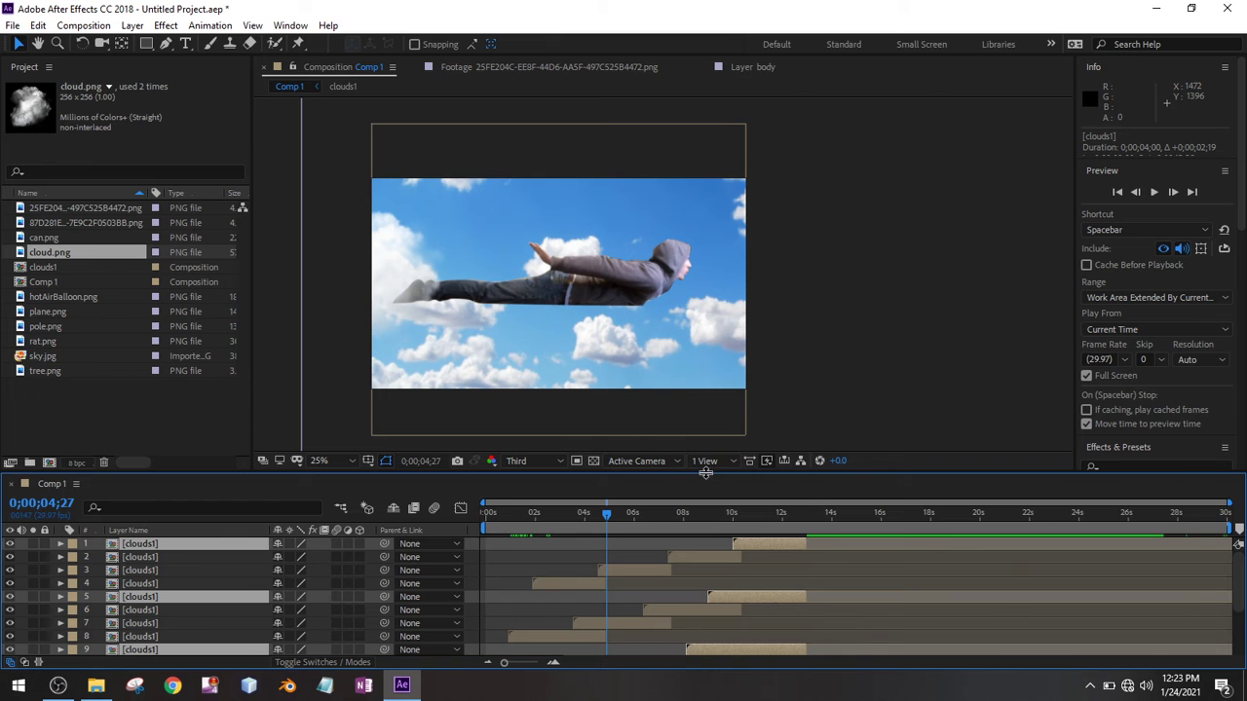
# Step: Duplicate all twelve clouds1 layers and shift the copies about 17 seconds later, toward the composition's end
pyautogui.moveTo(709, 480); pyautogui.dragTo(710, 251)
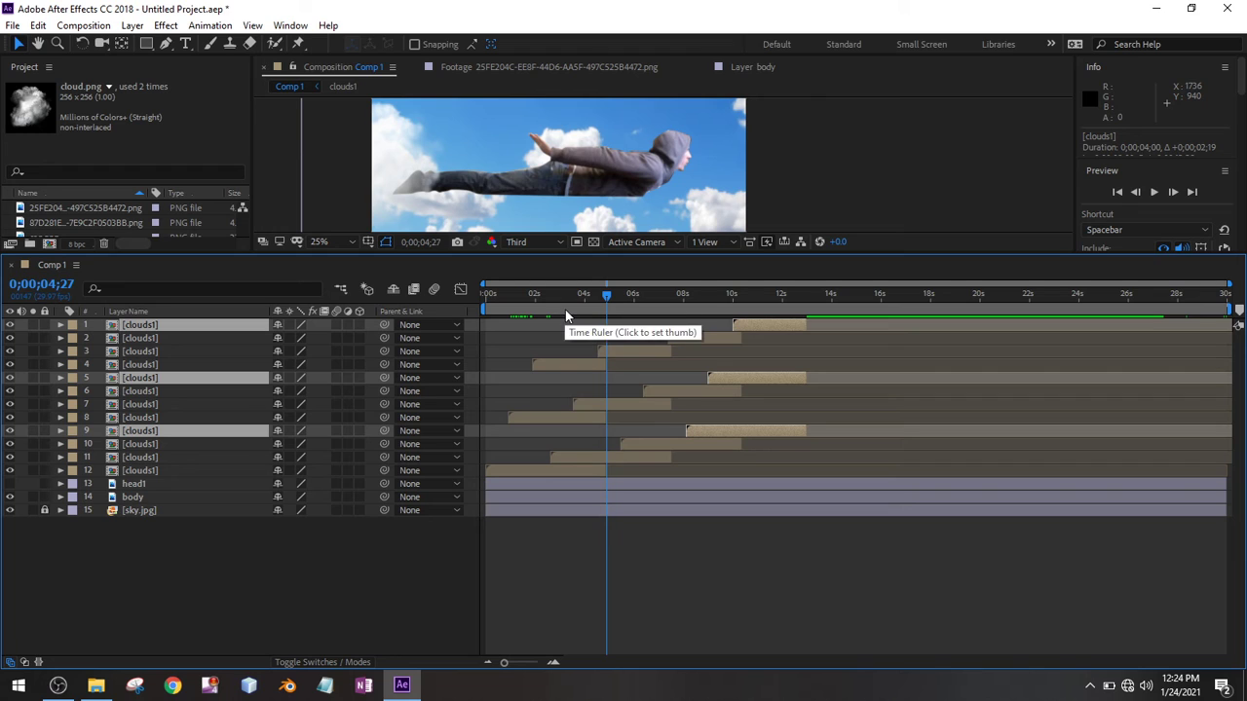
pyautogui.keyDown('ctrl'); pyautogui.click(705, 339); pyautogui.keyUp('ctrl')
pyautogui.keyDown('ctrl'); pyautogui.click(635, 352); pyautogui.keyUp('ctrl')
pyautogui.keyDown('ctrl'); pyautogui.click(567, 364); pyautogui.keyUp('ctrl')
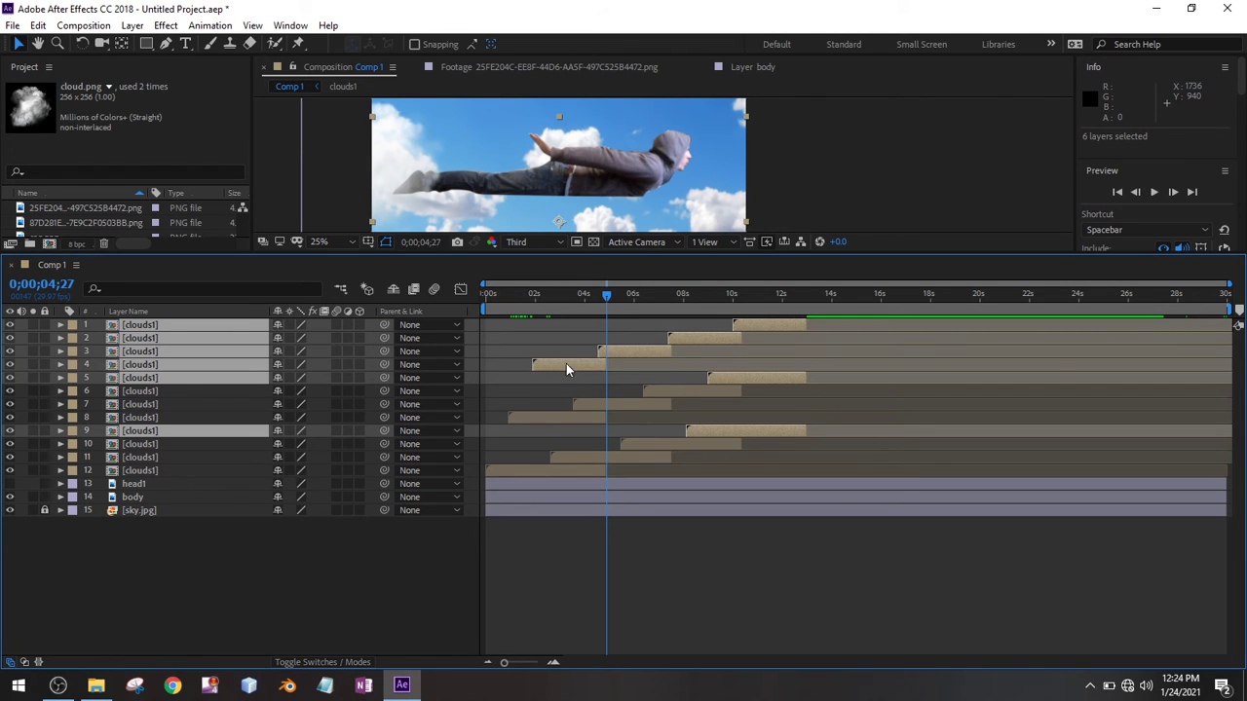
pyautogui.keyDown('ctrl'); pyautogui.click(604, 406); pyautogui.keyUp('ctrl')
pyautogui.keyDown('ctrl'); pyautogui.click(672, 392); pyautogui.keyUp('ctrl')
pyautogui.keyDown('ctrl'); pyautogui.click(677, 444); pyautogui.keyUp('ctrl')
pyautogui.keyDown('ctrl'); pyautogui.click(619, 458); pyautogui.keyUp('ctrl')
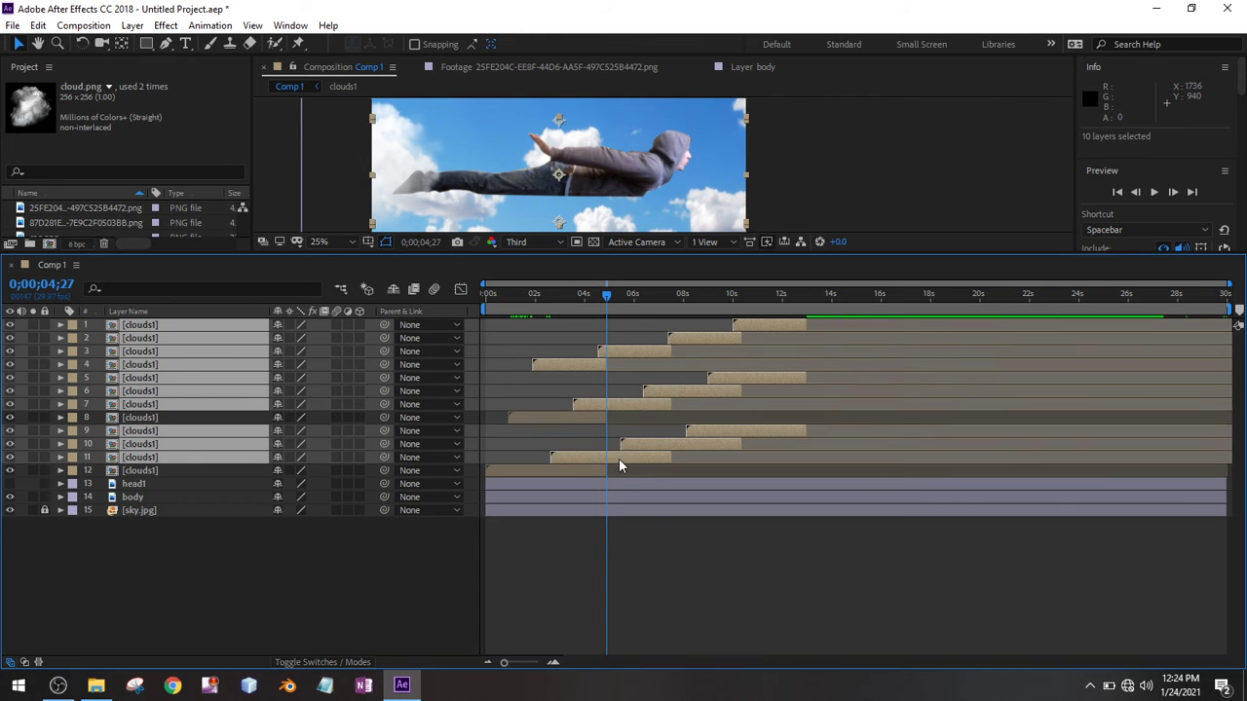
pyautogui.keyDown('ctrl'); pyautogui.click(565, 419); pyautogui.keyUp('ctrl')
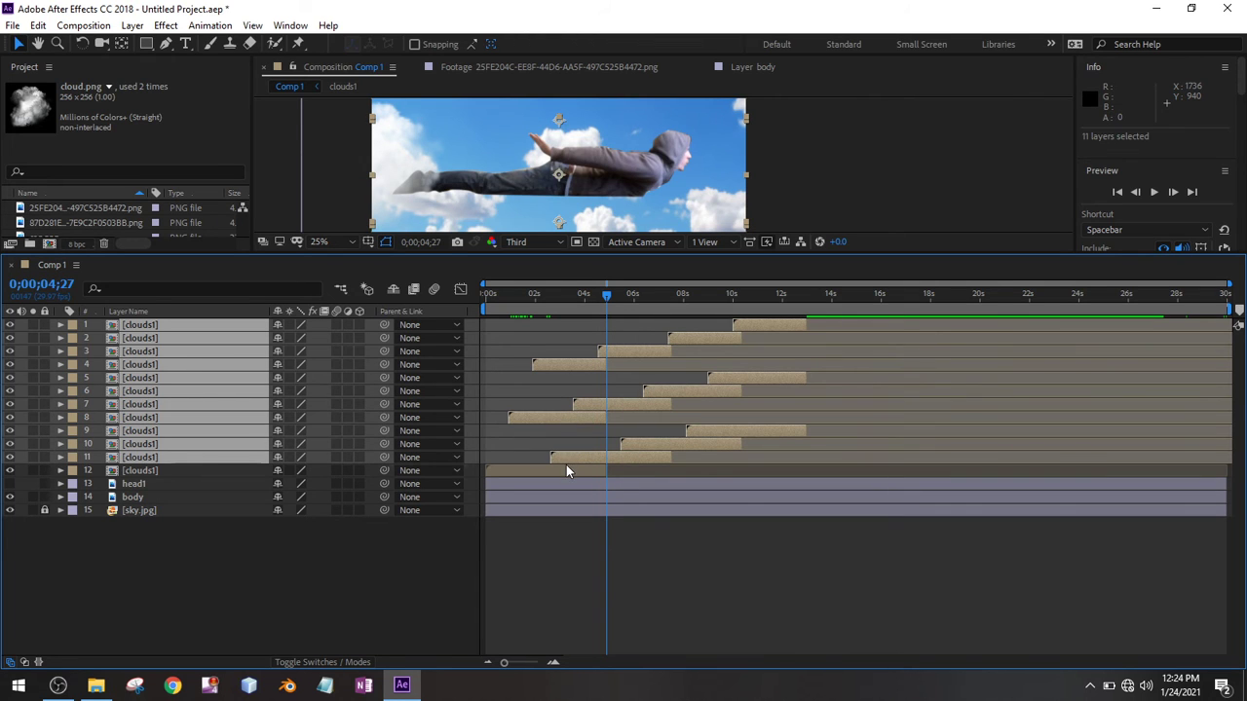
pyautogui.keyDown('ctrl'); pyautogui.click(568, 469); pyautogui.keyUp('ctrl')
pyautogui.hotkey('ctrl', 'd')
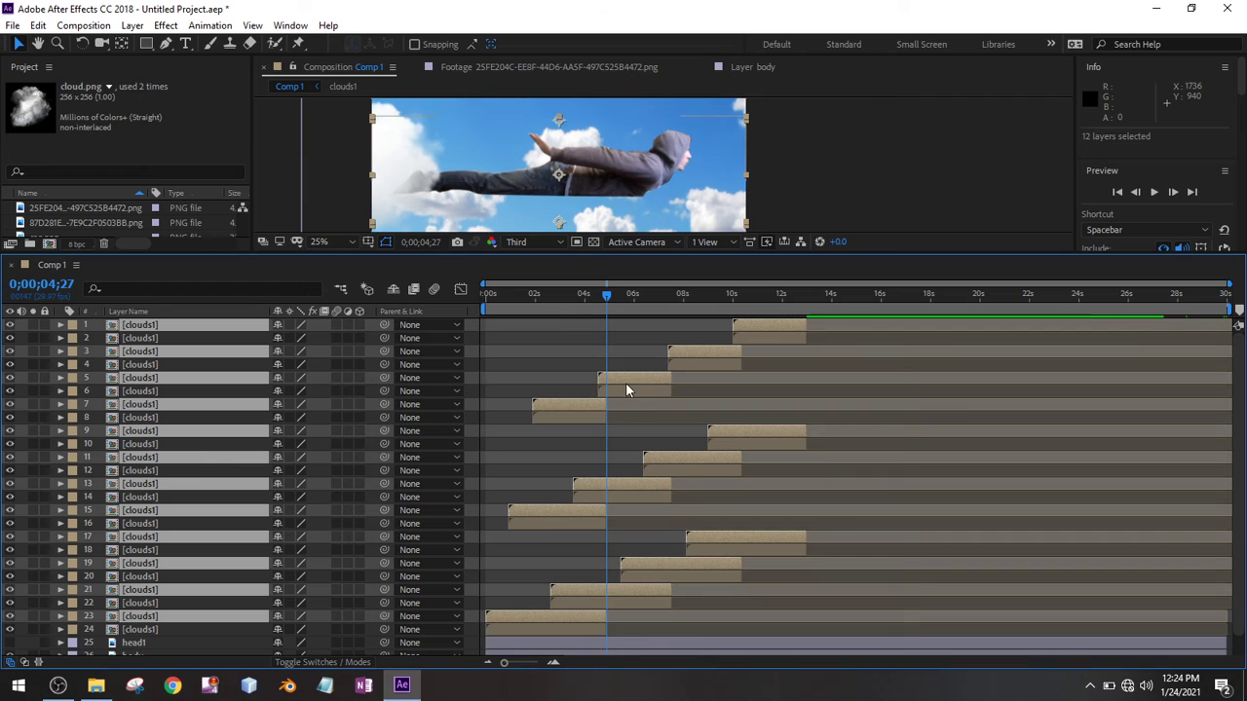
pyautogui.moveTo(625, 381); pyautogui.dragTo(1035, 353)
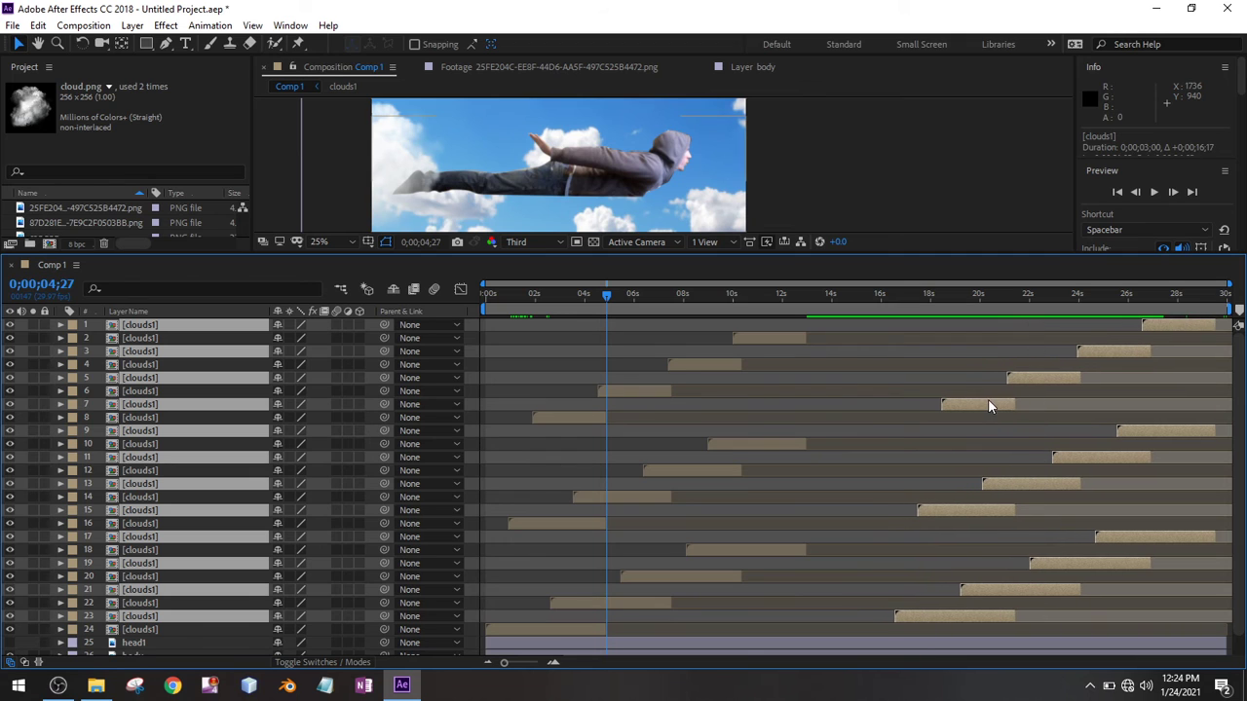
# Step: Shift individual clouds1 layers earlier or later to fill the gap between about 13 and 17 seconds and vary their timing
pyautogui.moveTo(960, 407); pyautogui.dragTo(863, 404)
pyautogui.click(1051, 391)
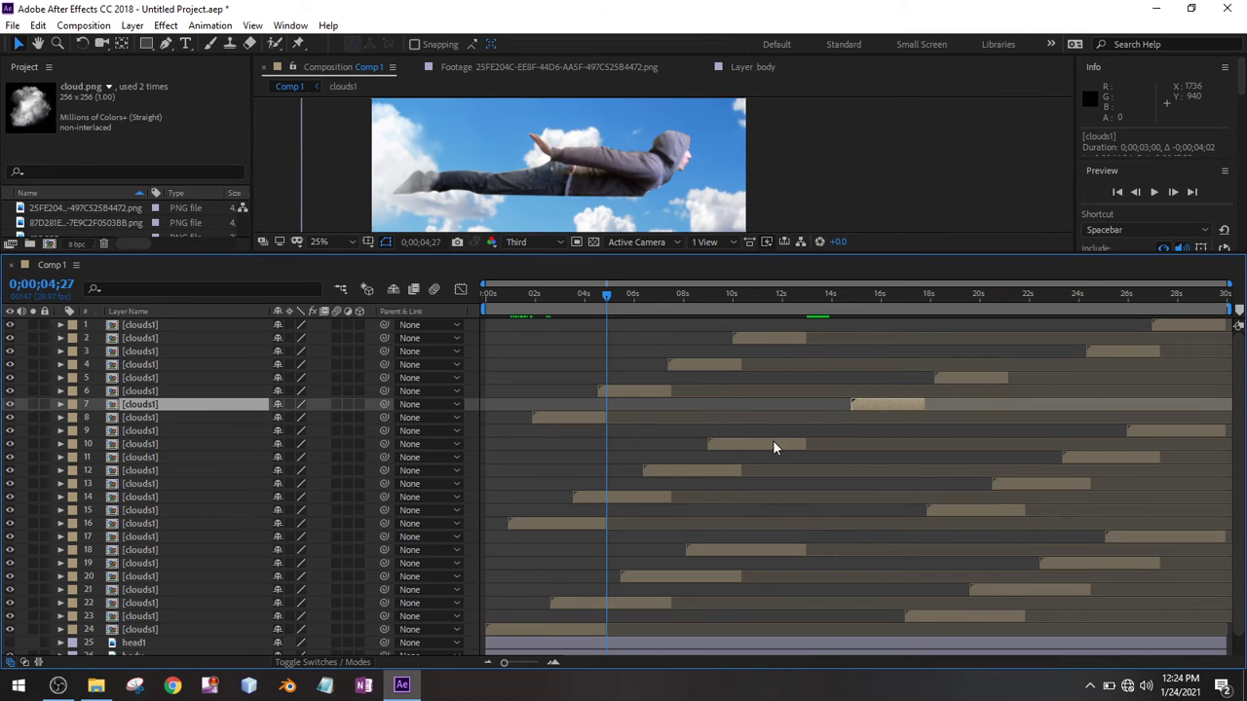
pyautogui.moveTo(773, 448); pyautogui.dragTo(843, 444)
pyautogui.moveTo(730, 370); pyautogui.dragTo(761, 369)
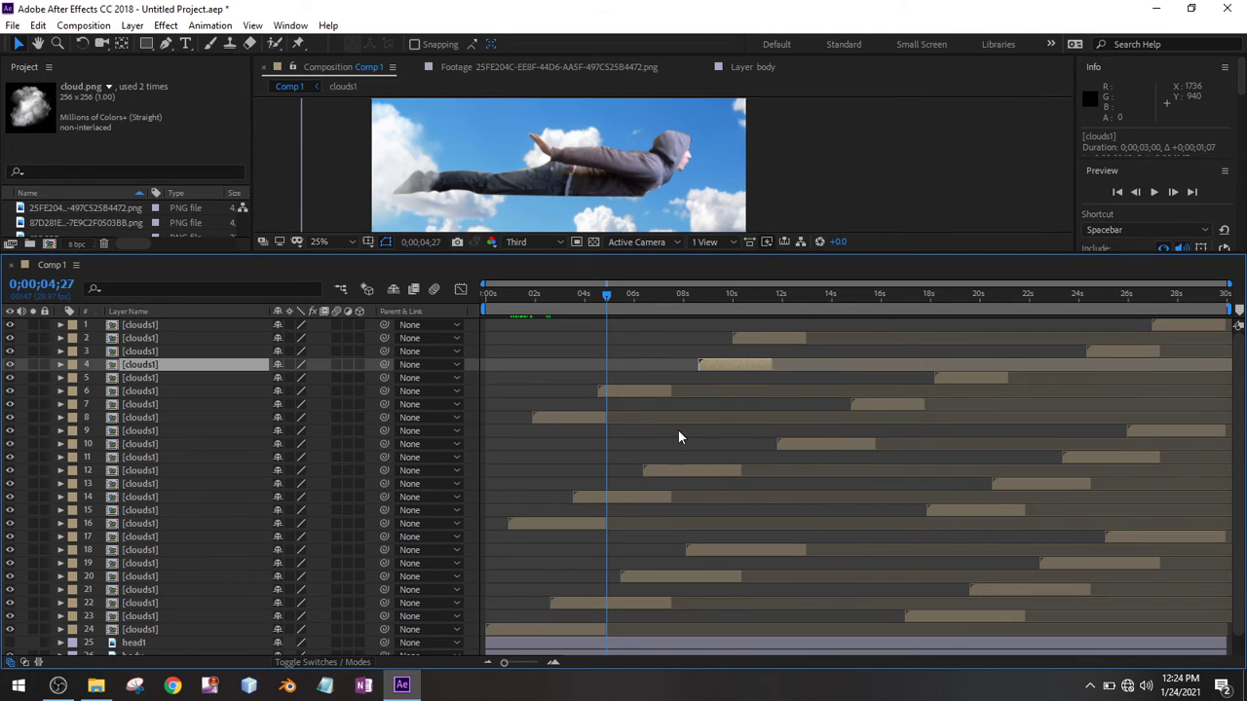
pyautogui.moveTo(678, 474); pyautogui.dragTo(712, 477)
pyautogui.moveTo(733, 552); pyautogui.dragTo(768, 551)
pyautogui.moveTo(945, 615); pyautogui.dragTo(906, 618)
pyautogui.moveTo(996, 590); pyautogui.dragTo(982, 595)
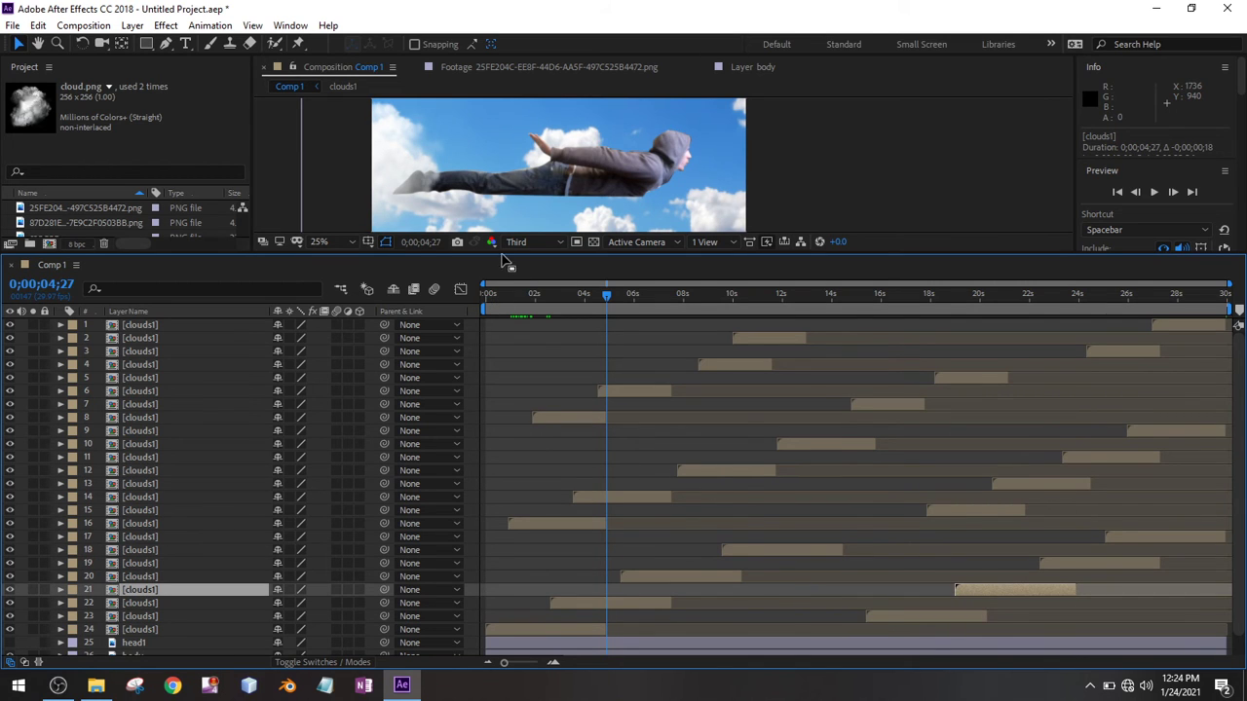
# Step: Pre-compose all 24 clouds1 layers into a composition named clouds
pyautogui.moveTo(503, 256); pyautogui.dragTo(523, 117)
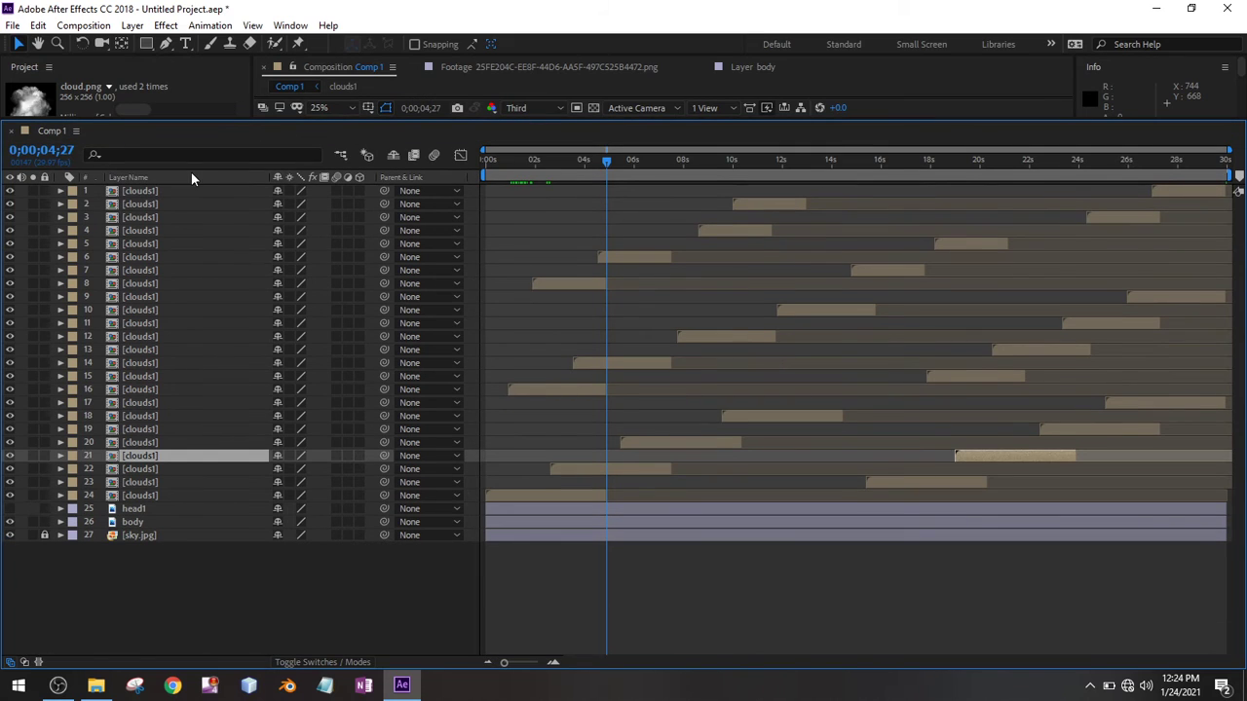
pyautogui.click(180, 195)
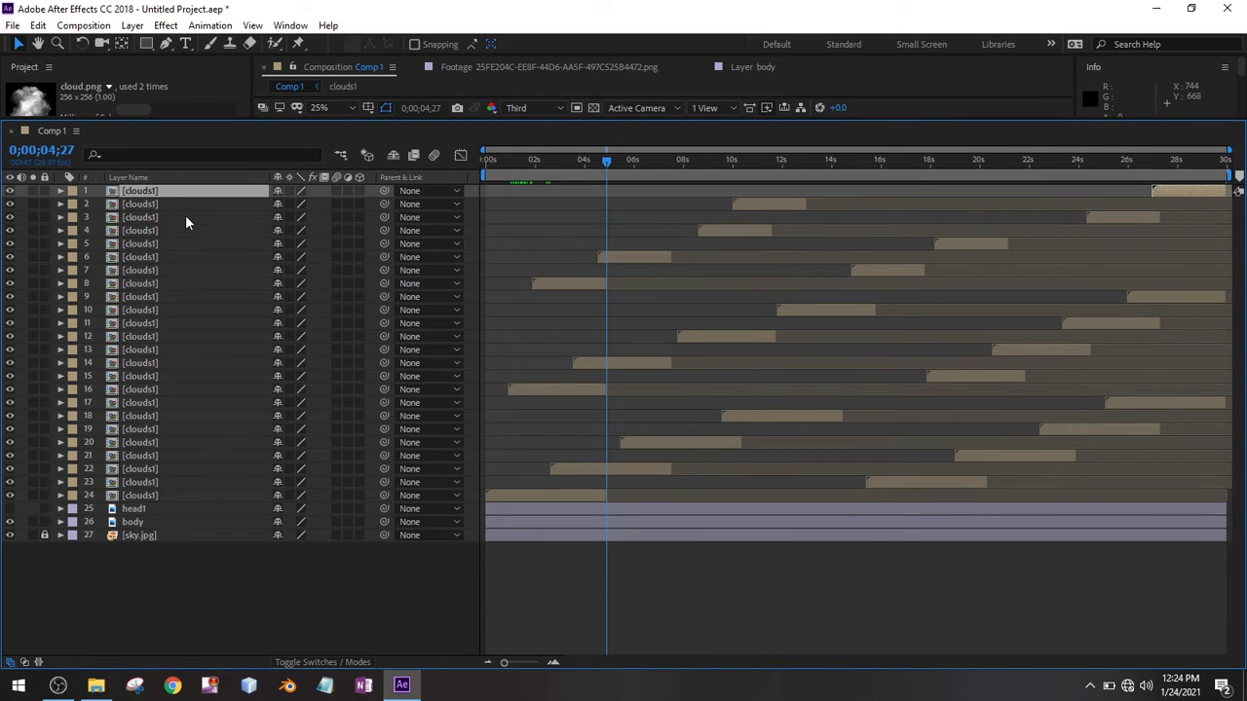
pyautogui.keyDown('shift'); pyautogui.click(188, 493); pyautogui.keyUp('shift')
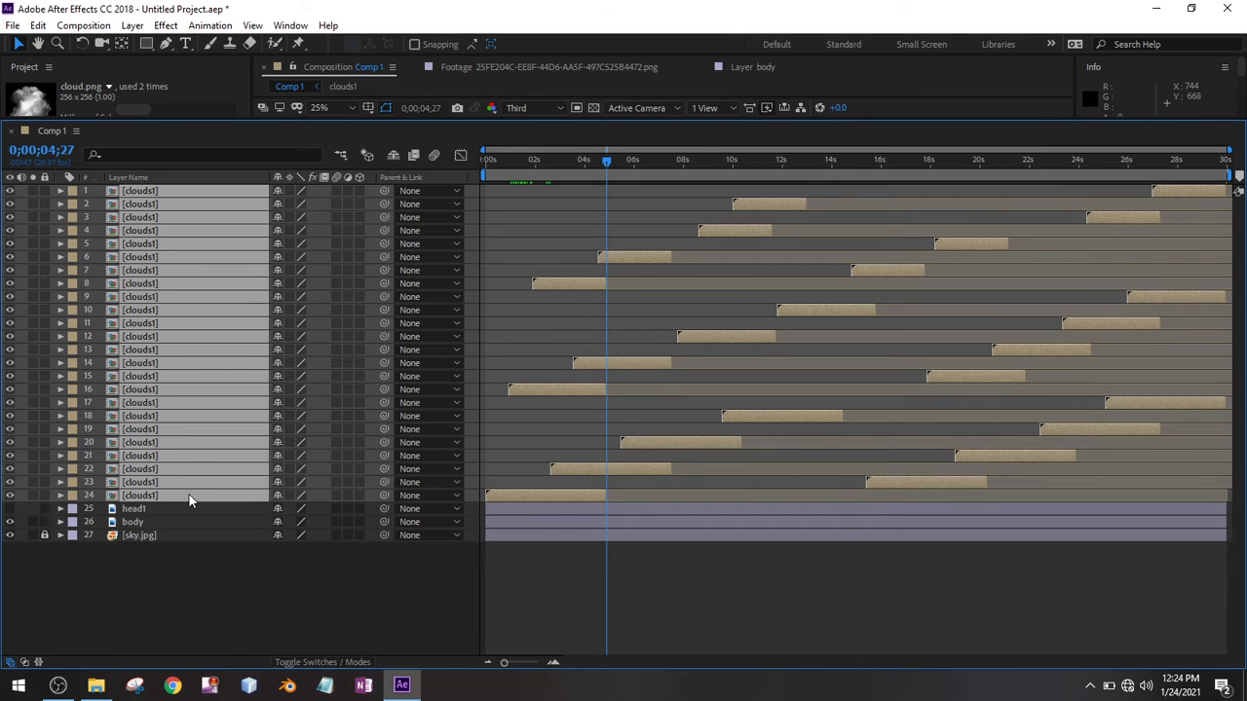
pyautogui.hotkey('ctrl', 'shift', 'c')
pyautogui.write('clouds')
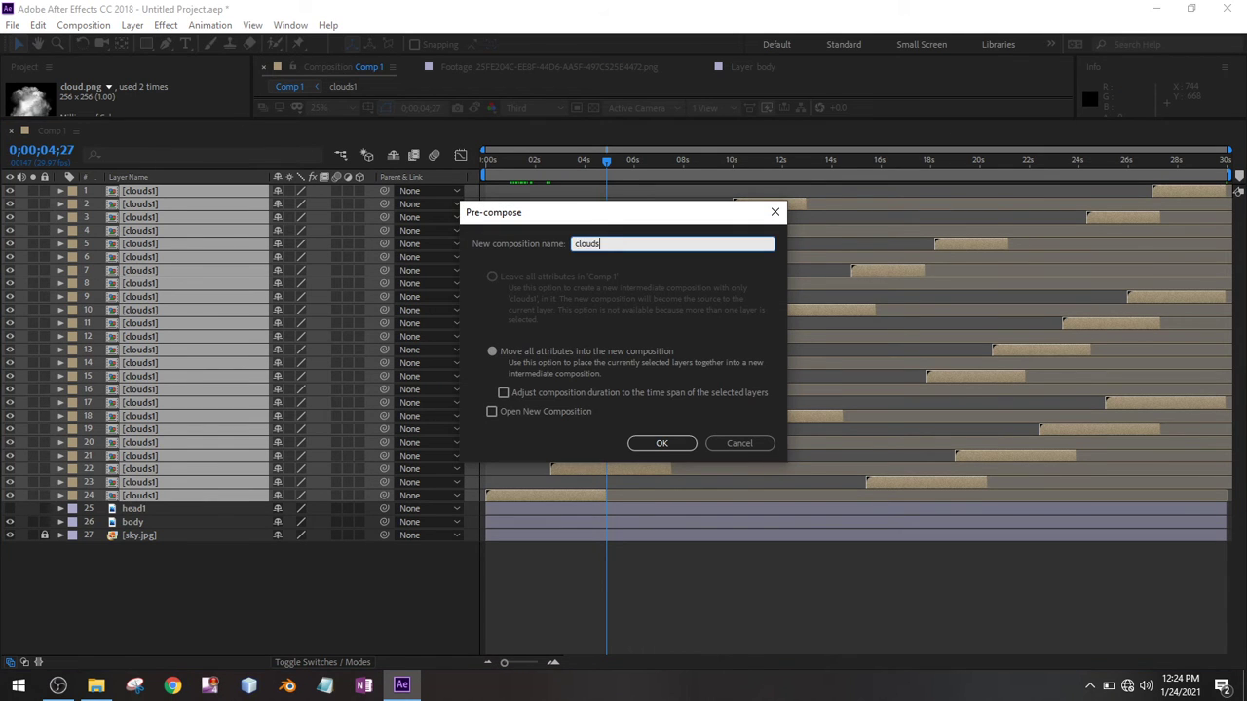
pyautogui.press('Return')
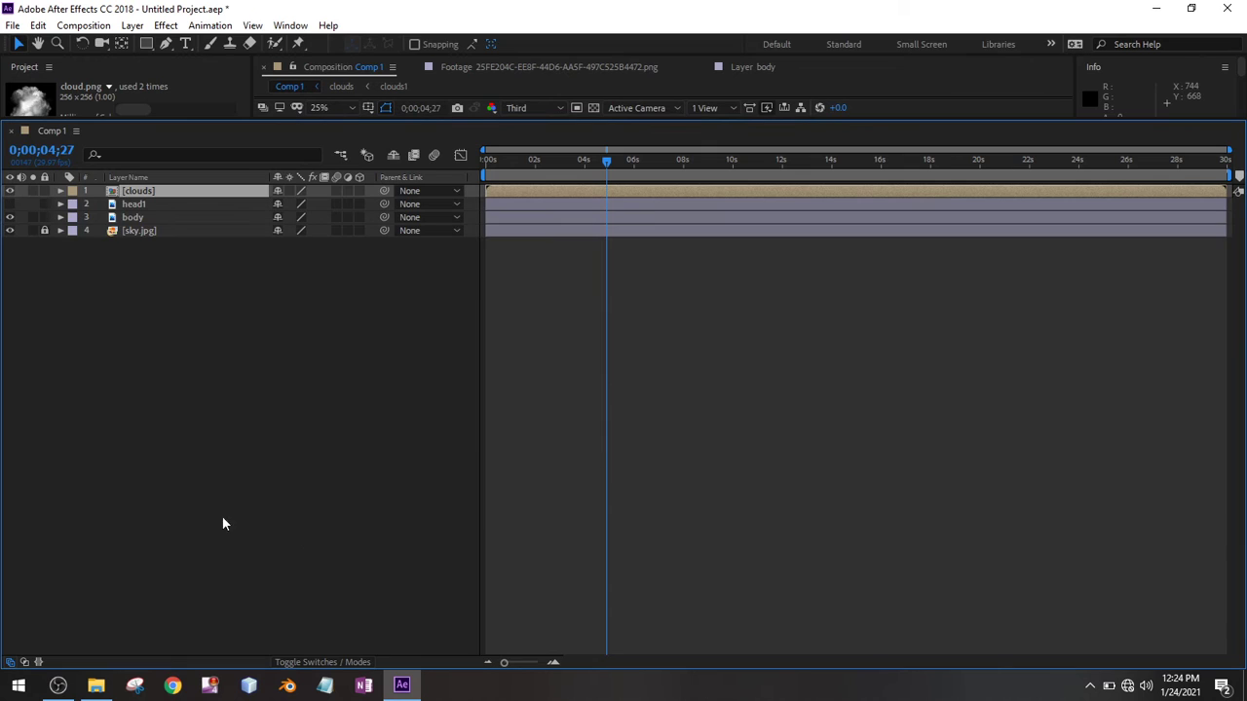
# Step: Scale the head1 and body layers down together, to 43% for head1 and 34% for body
pyautogui.moveTo(461, 125); pyautogui.dragTo(529, 479)
pyautogui.moveTo(605, 495); pyautogui.dragTo(502, 502)
pyautogui.click(158, 535)
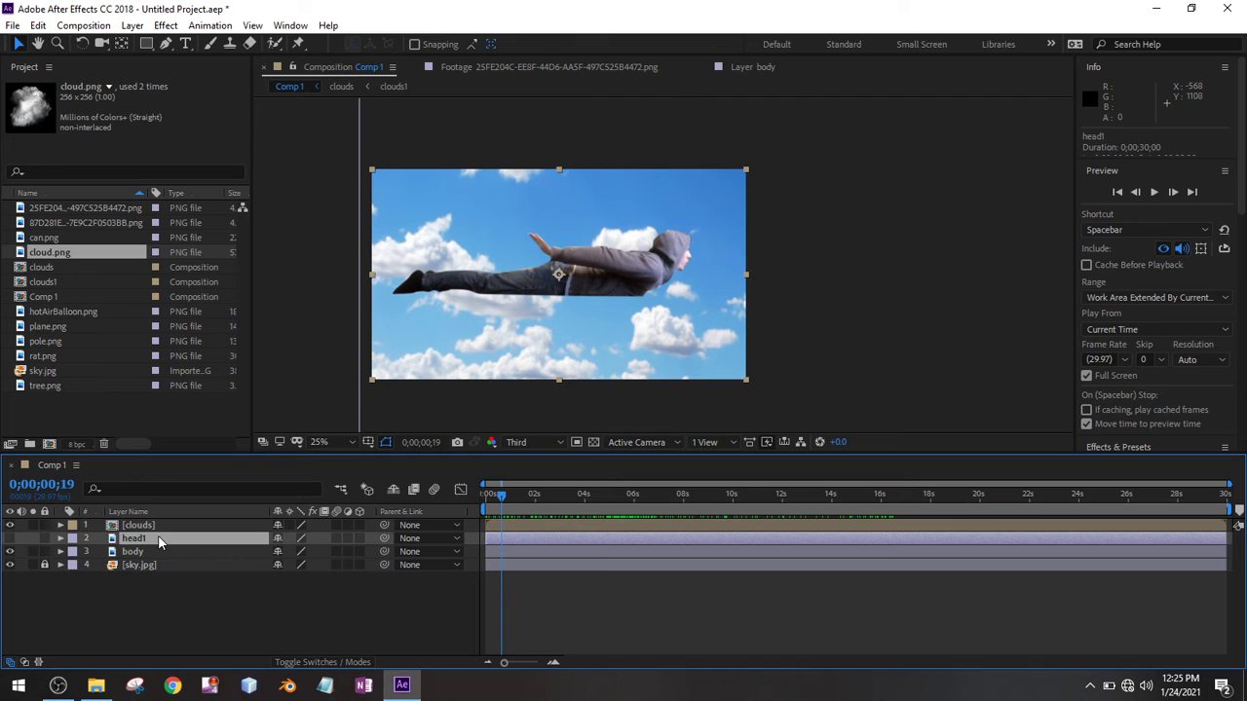
pyautogui.keyDown('shift'); pyautogui.click(163, 548); pyautogui.keyUp('shift')
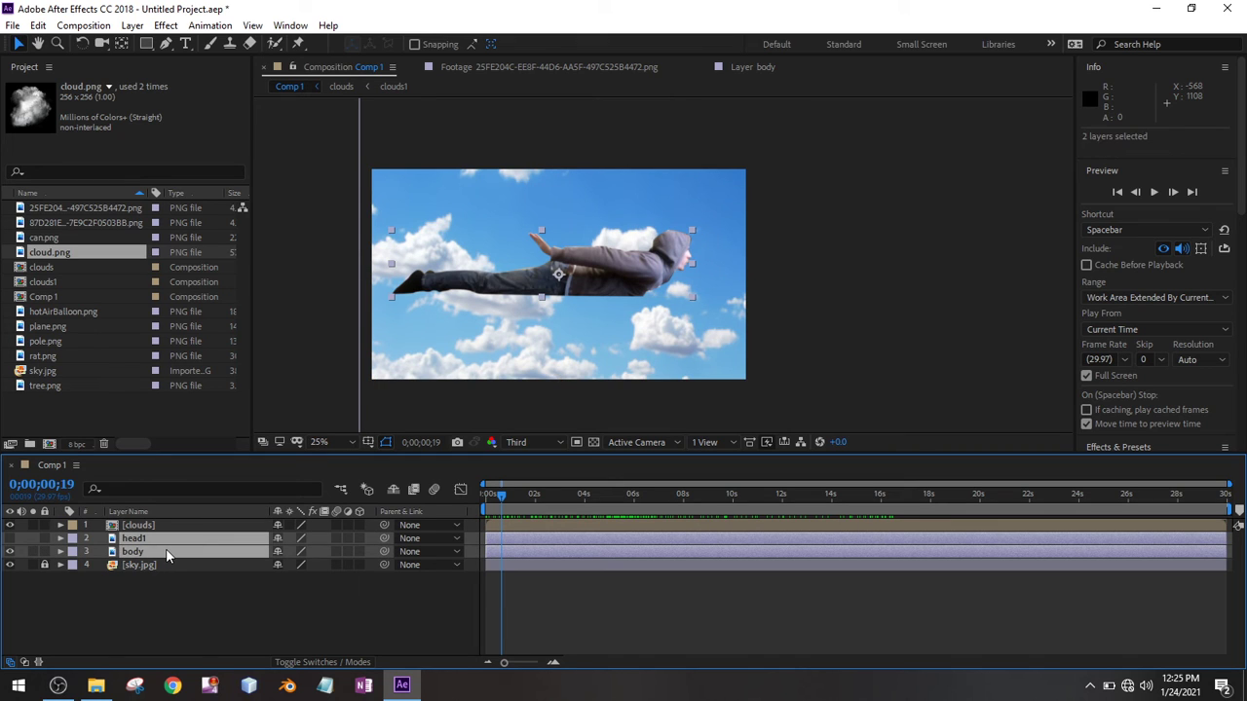
pyautogui.press('s')
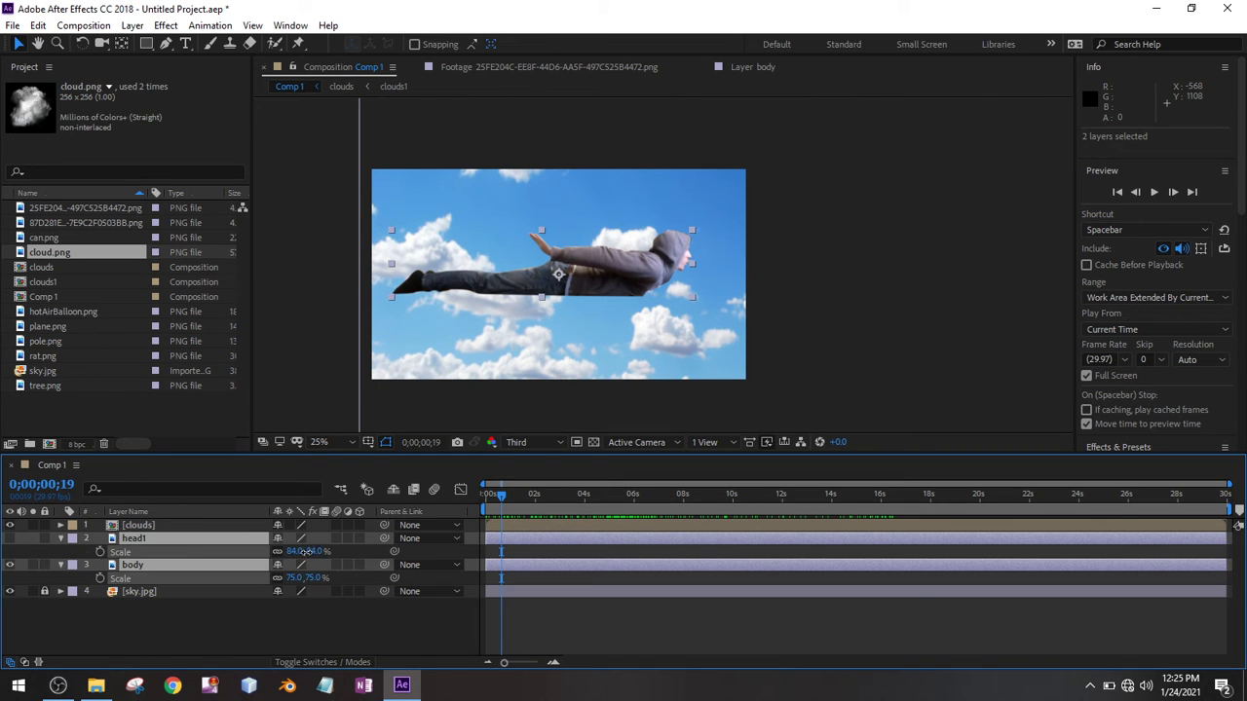
pyautogui.moveTo(305, 551); pyautogui.dragTo(277, 551)
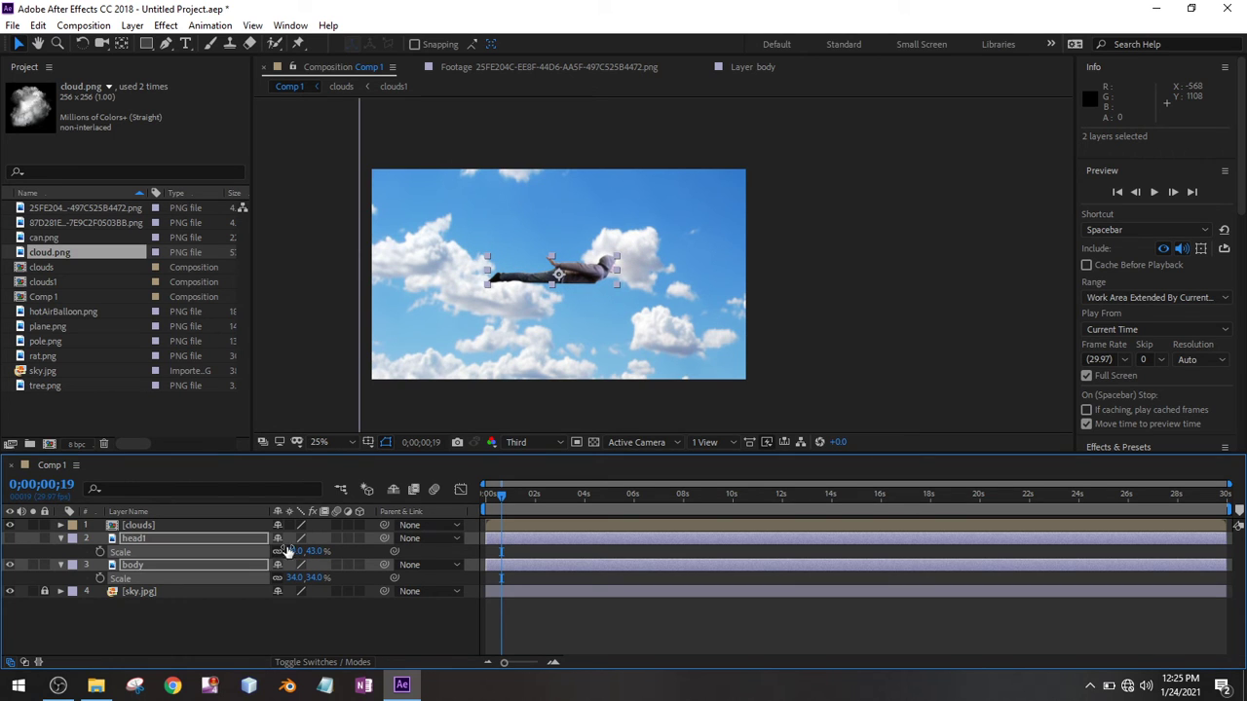
pyautogui.click(264, 617)
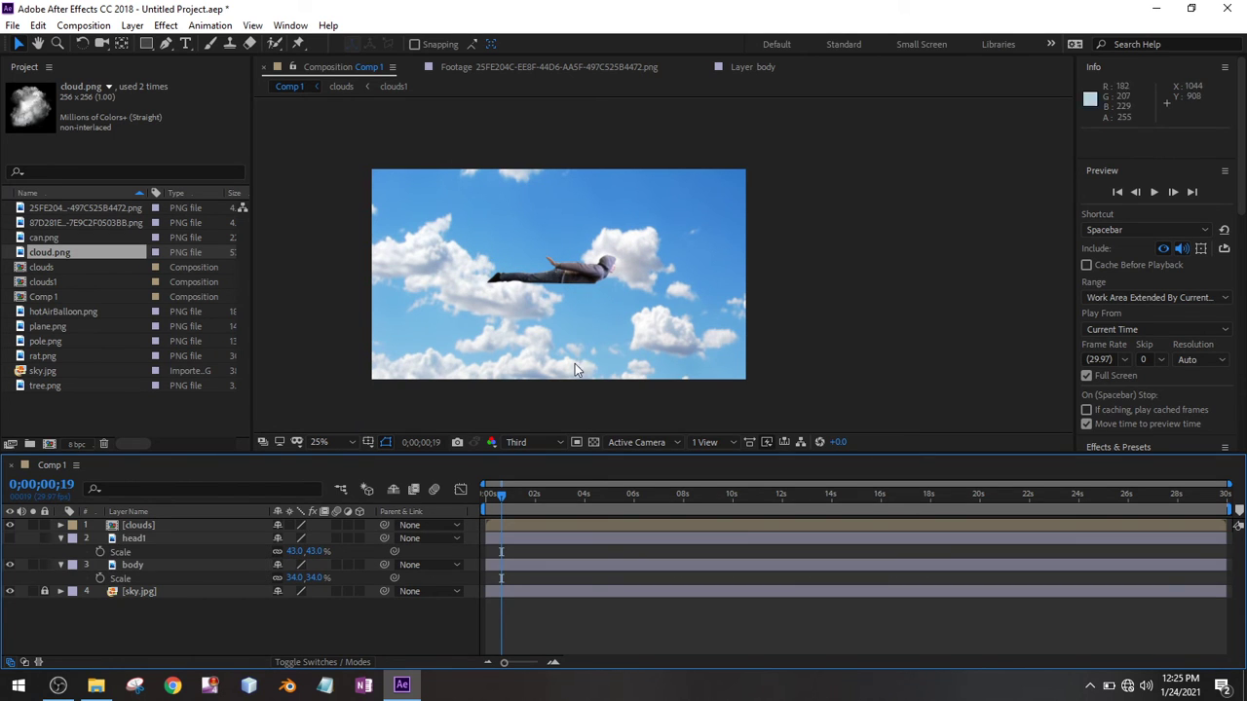
pyautogui.moveTo(499, 495); pyautogui.dragTo(485, 495)
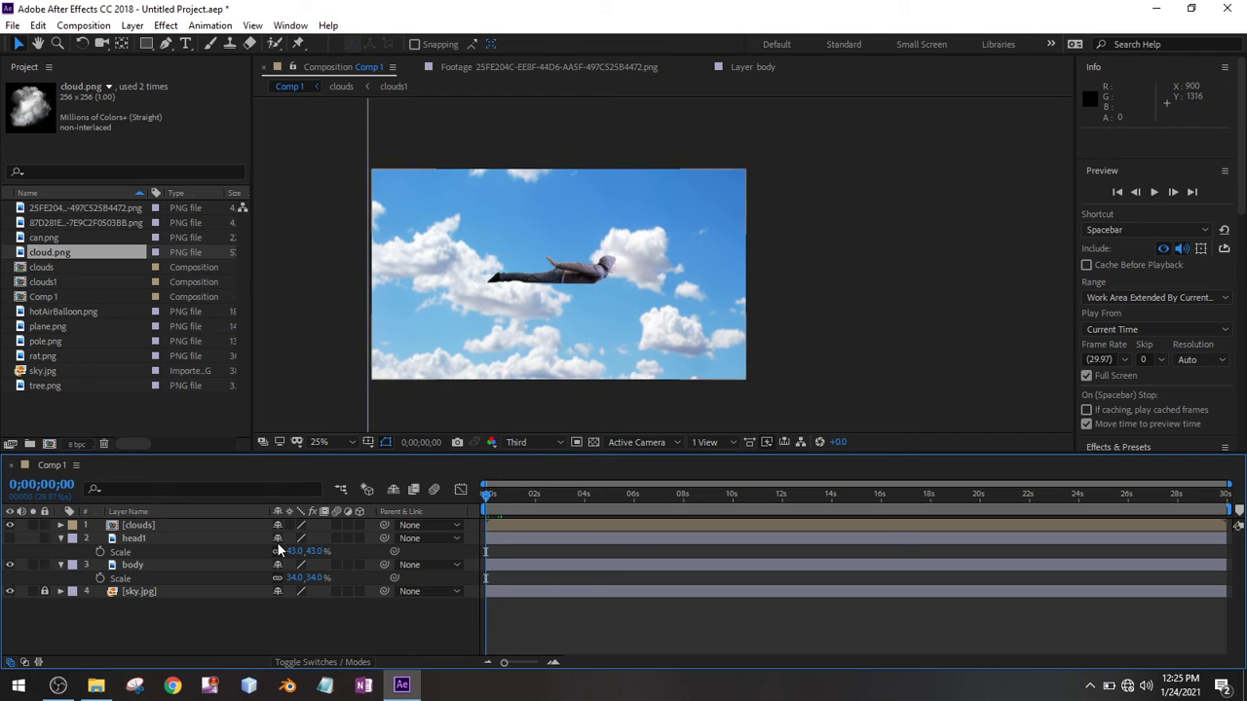
pyautogui.click(59, 591)
pyautogui.click(61, 567)
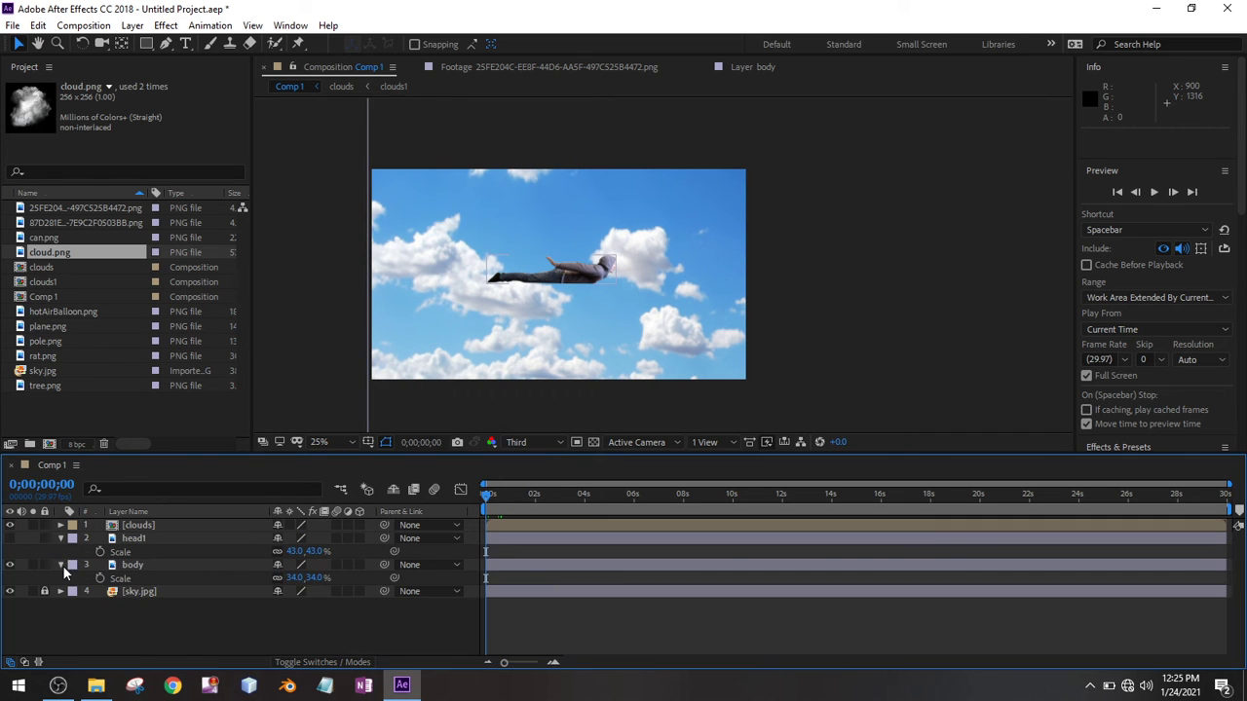
pyautogui.click(60, 563)
pyautogui.click(60, 538)
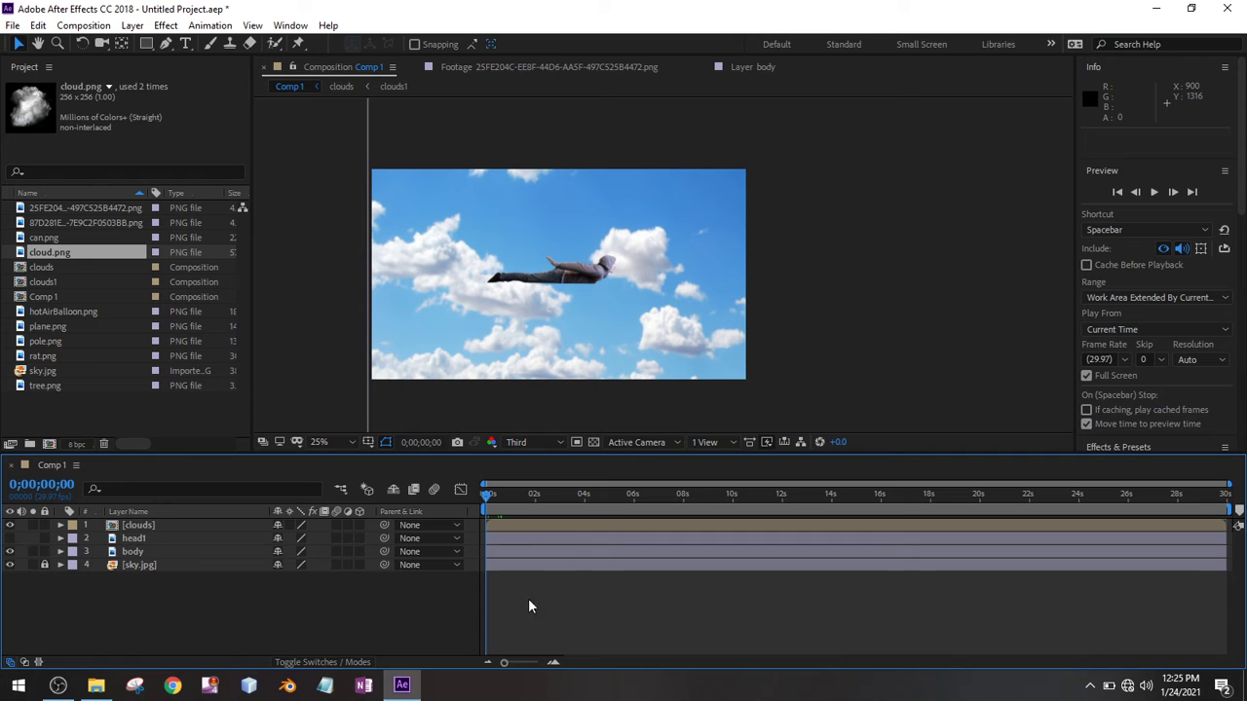
# Step: Create a full-frame rectangle shape layer with the near-black fill colour 090909
pyautogui.click(146, 44)
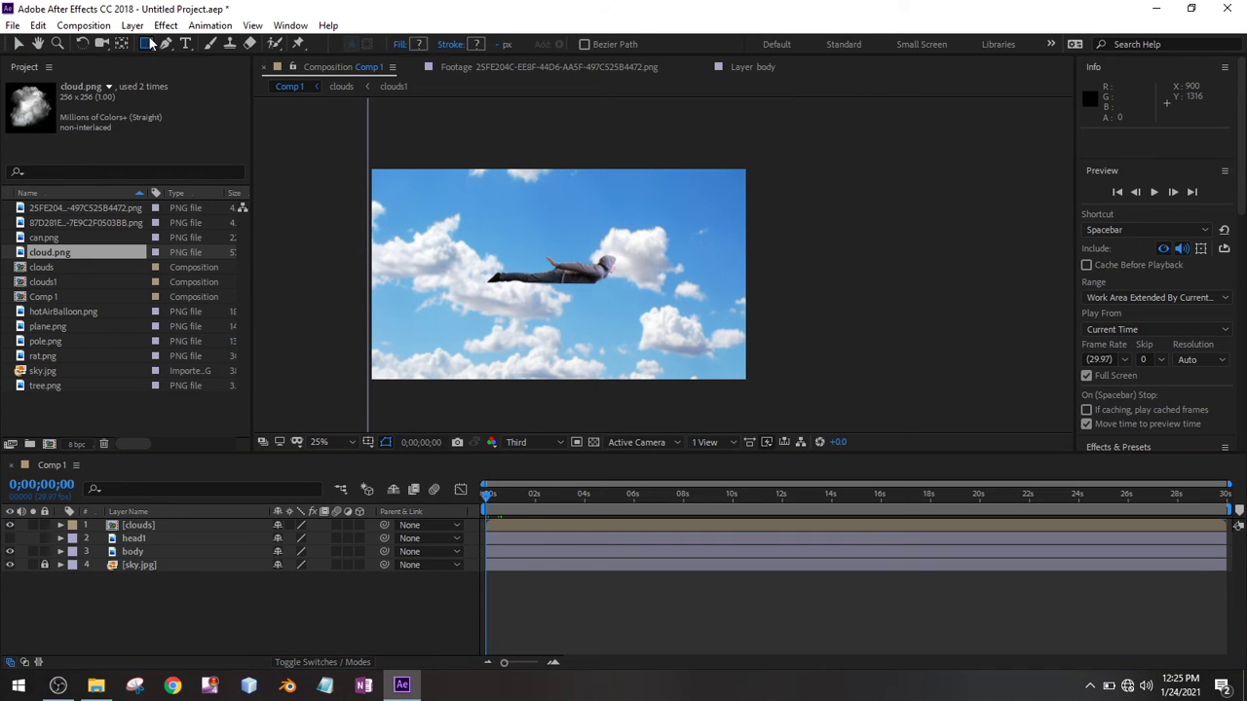
pyautogui.click(422, 43)
pyautogui.moveTo(485, 394); pyautogui.dragTo(437, 437)
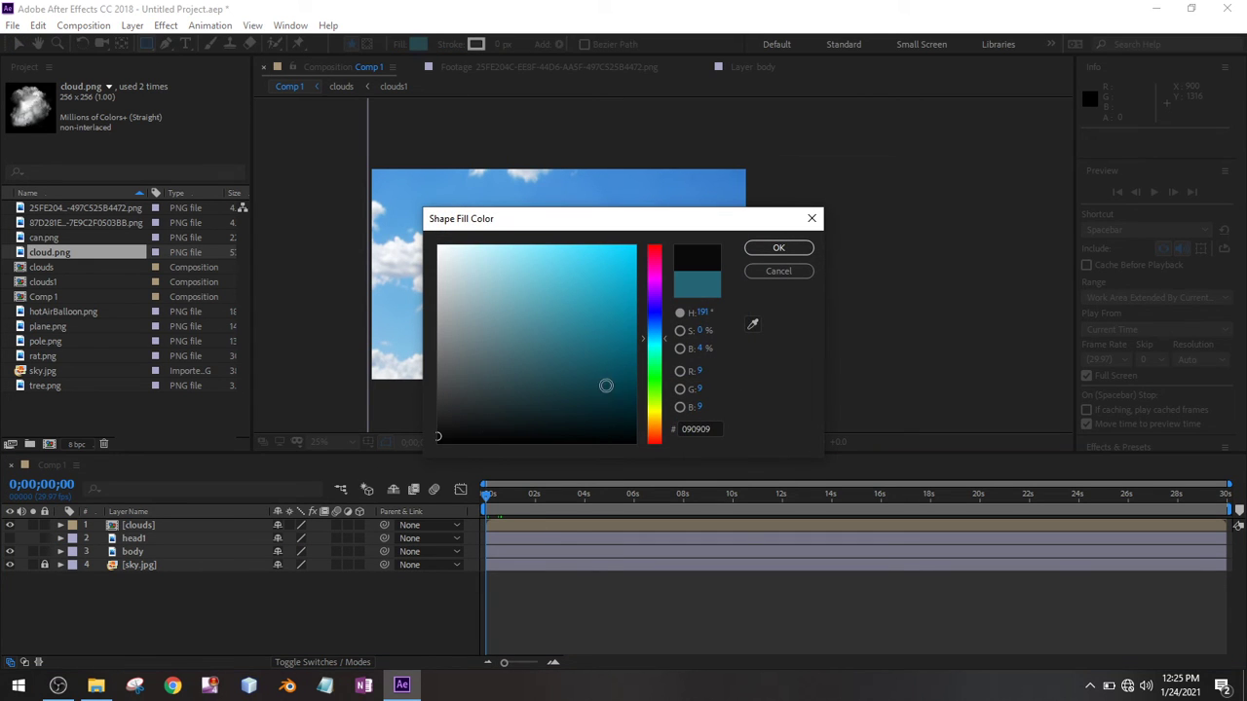
pyautogui.click(770, 250)
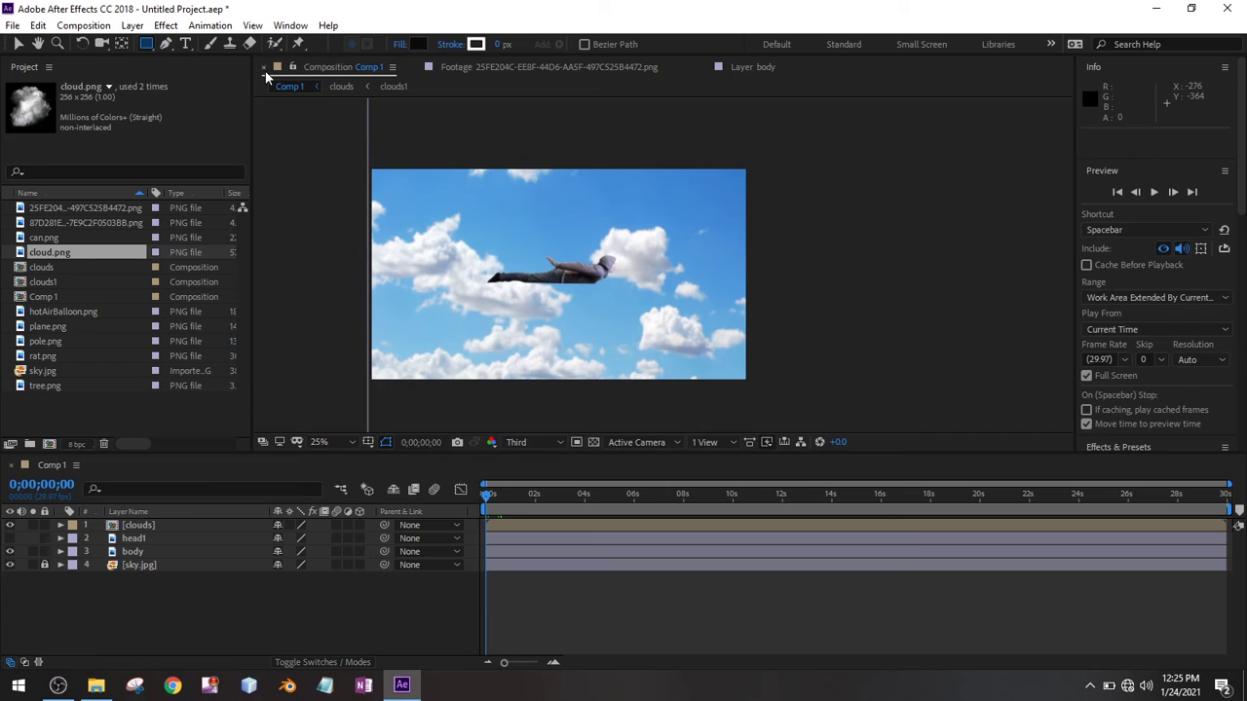
pyautogui.doubleClick(147, 45)
pyautogui.press('v')
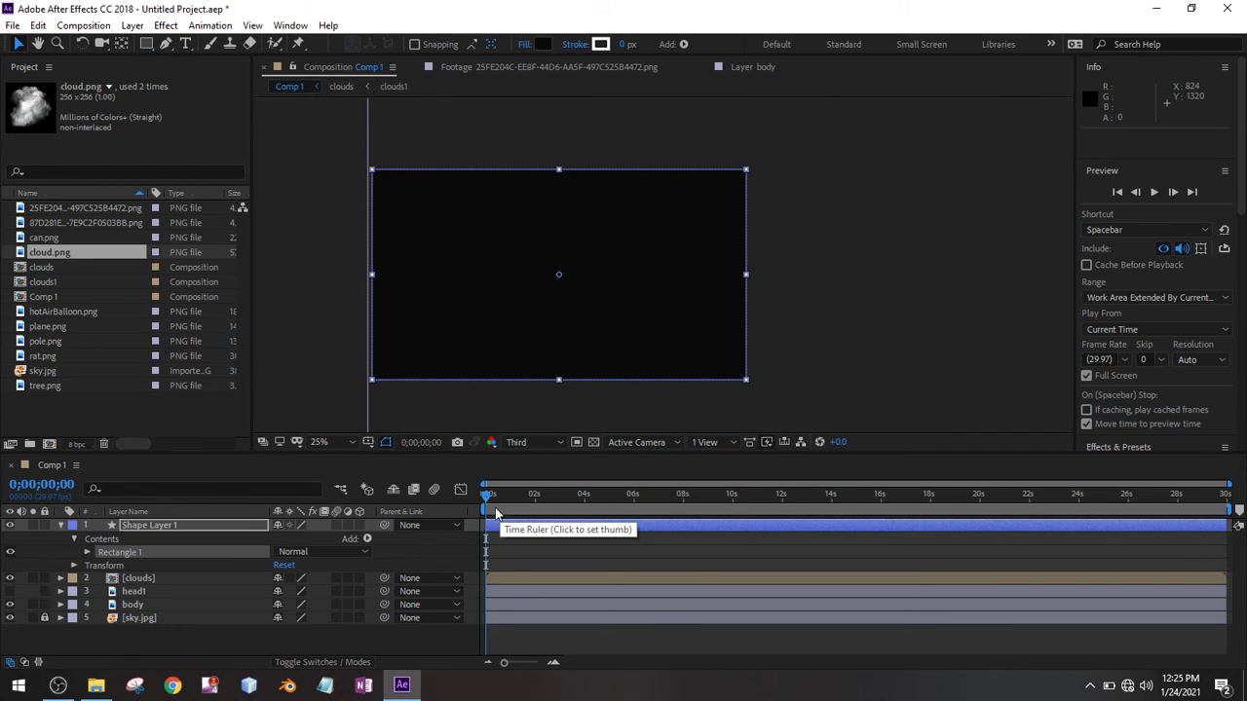
pyautogui.press('t')
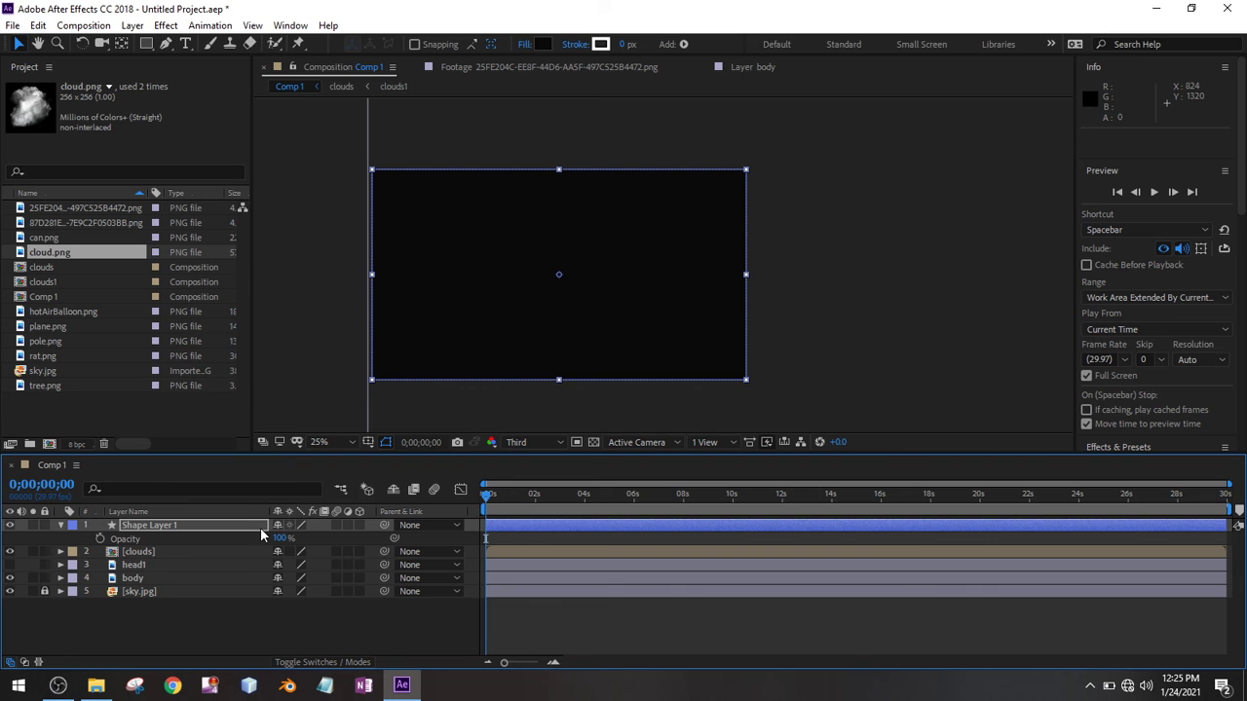
pyautogui.click(59, 525)
pyautogui.click(59, 525)
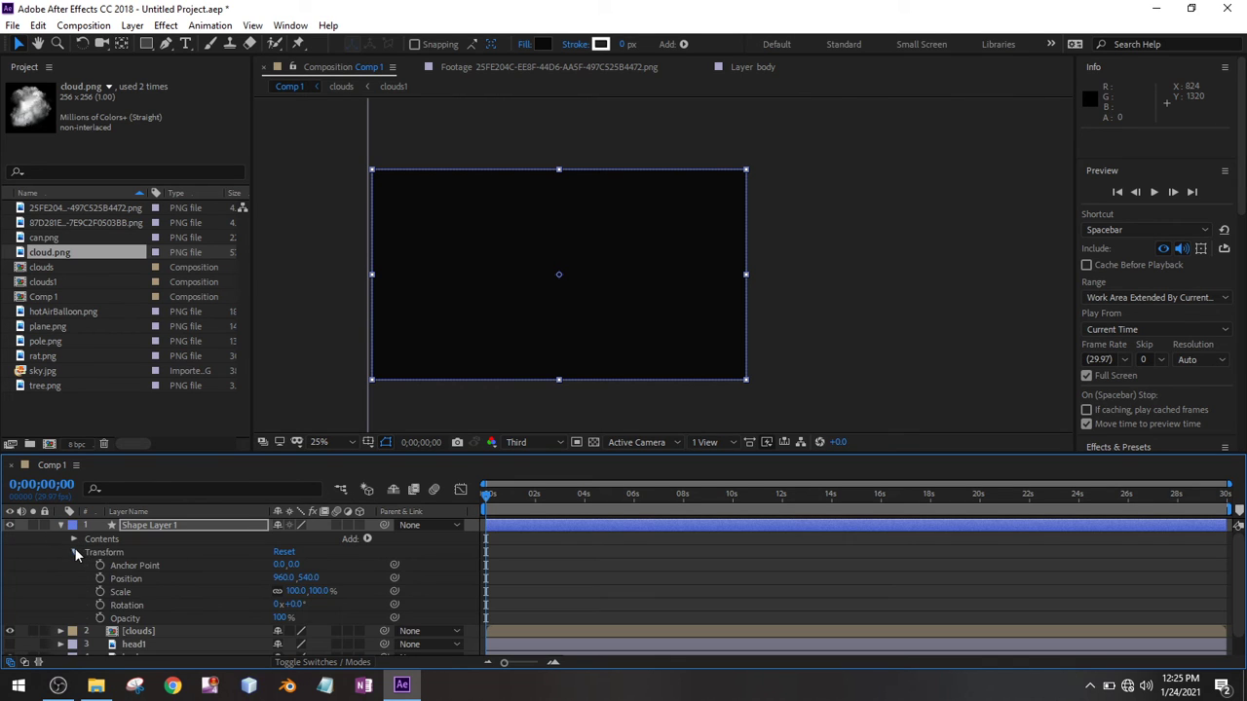
pyautogui.click(75, 552)
pyautogui.click(74, 552)
pyautogui.click(74, 552)
# Step: Add an opacity keyframe of 100% to the black shape layer at 0;00;00;15
pyautogui.click(184, 524)
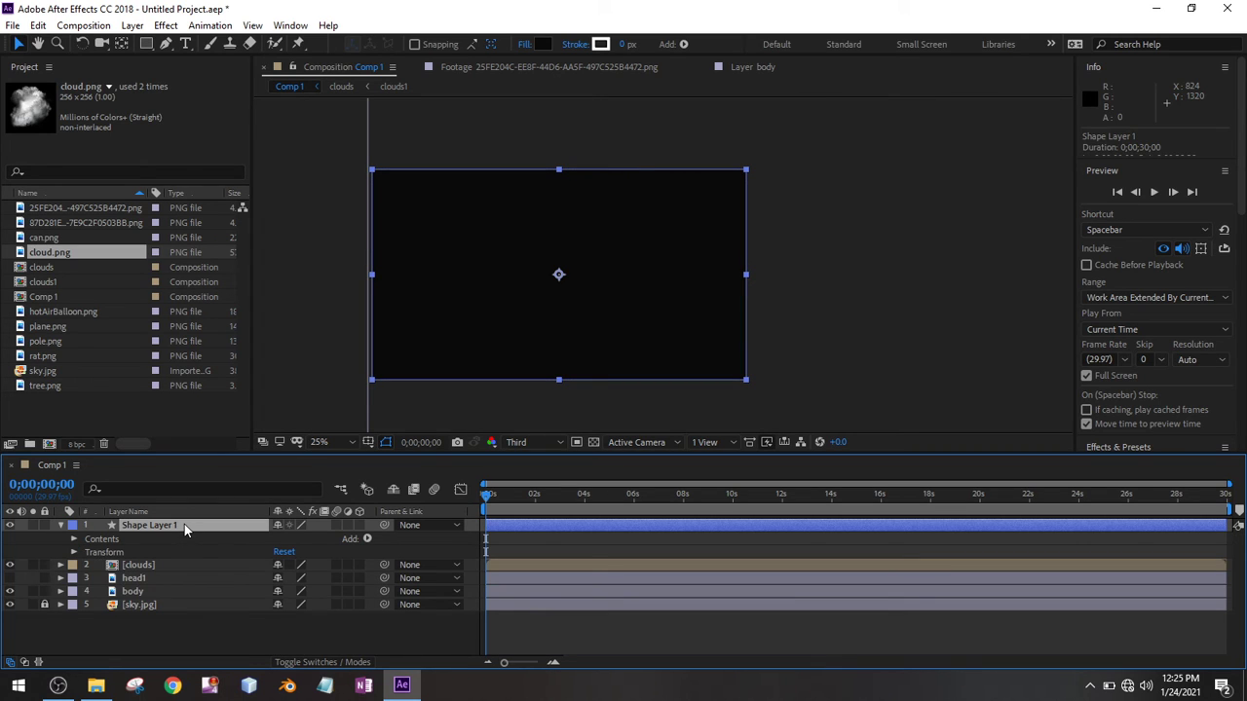
pyautogui.press('t')
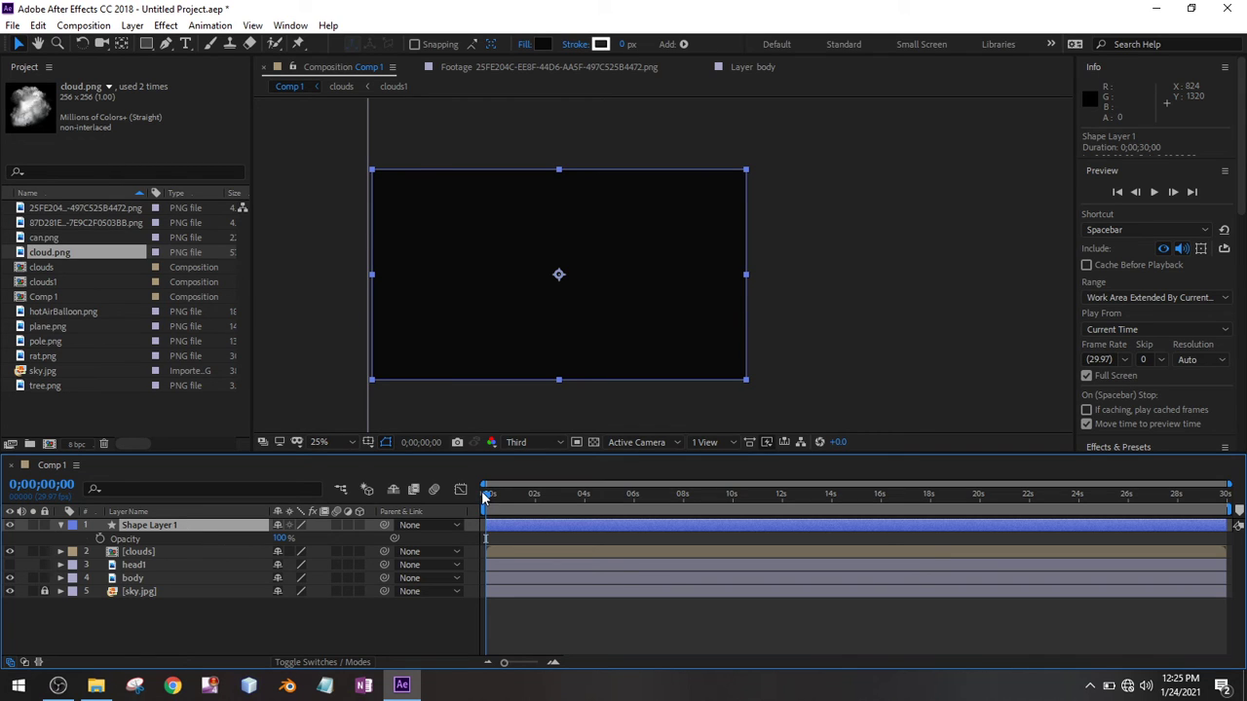
pyautogui.moveTo(486, 497)
pyautogui.mouseDown()
pyautogui.moveTo(518, 499)
pyautogui.moveTo(498, 497)
pyautogui.mouseUp()
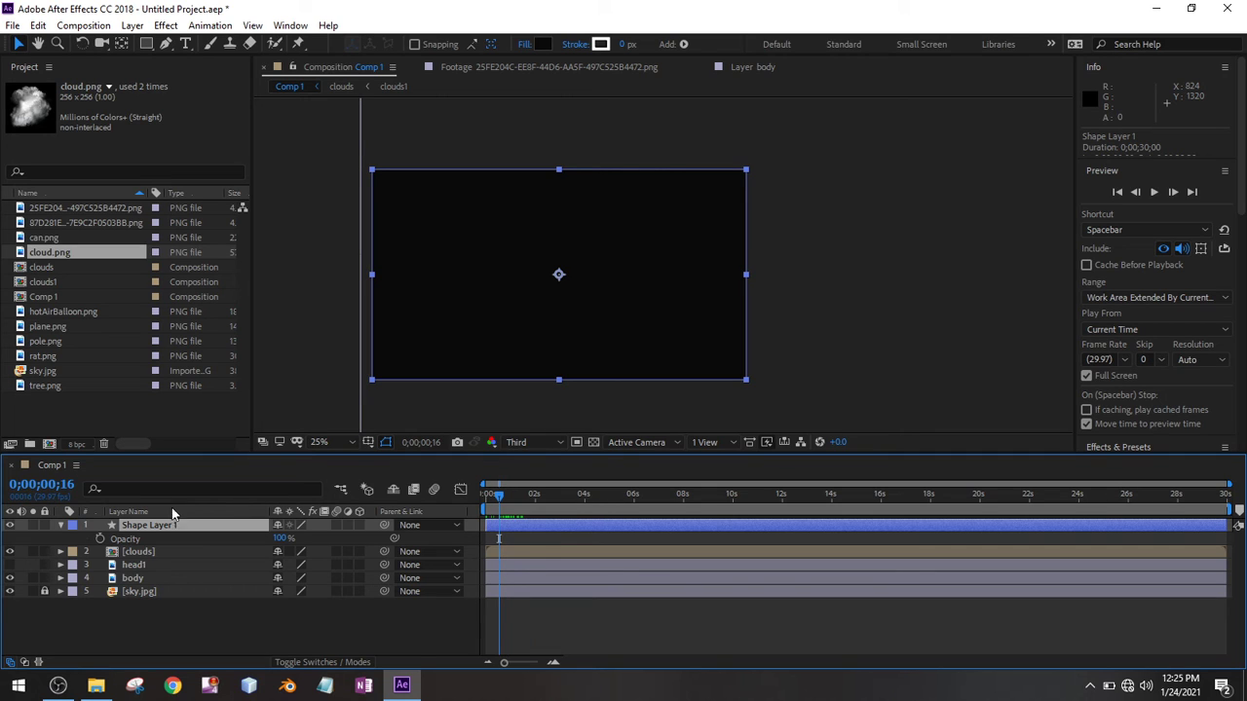
pyautogui.click(42, 484)
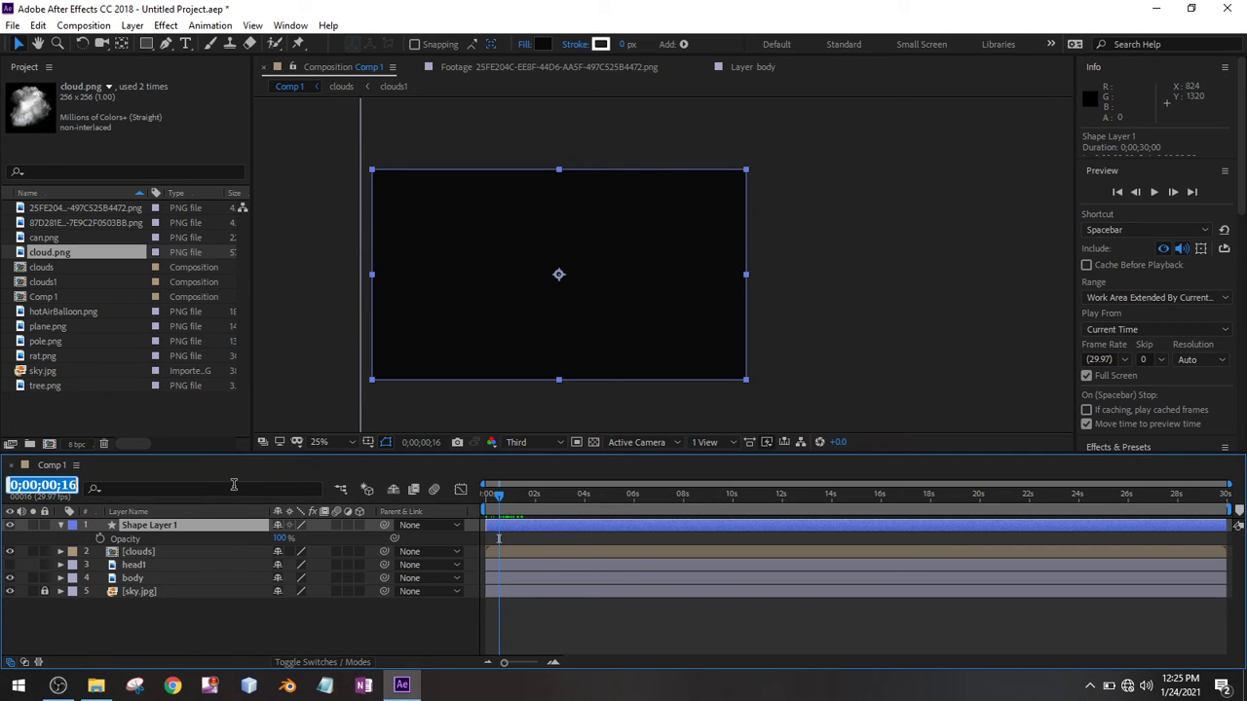
pyautogui.press('Right')
pyautogui.write('5')
pyautogui.press('Return')
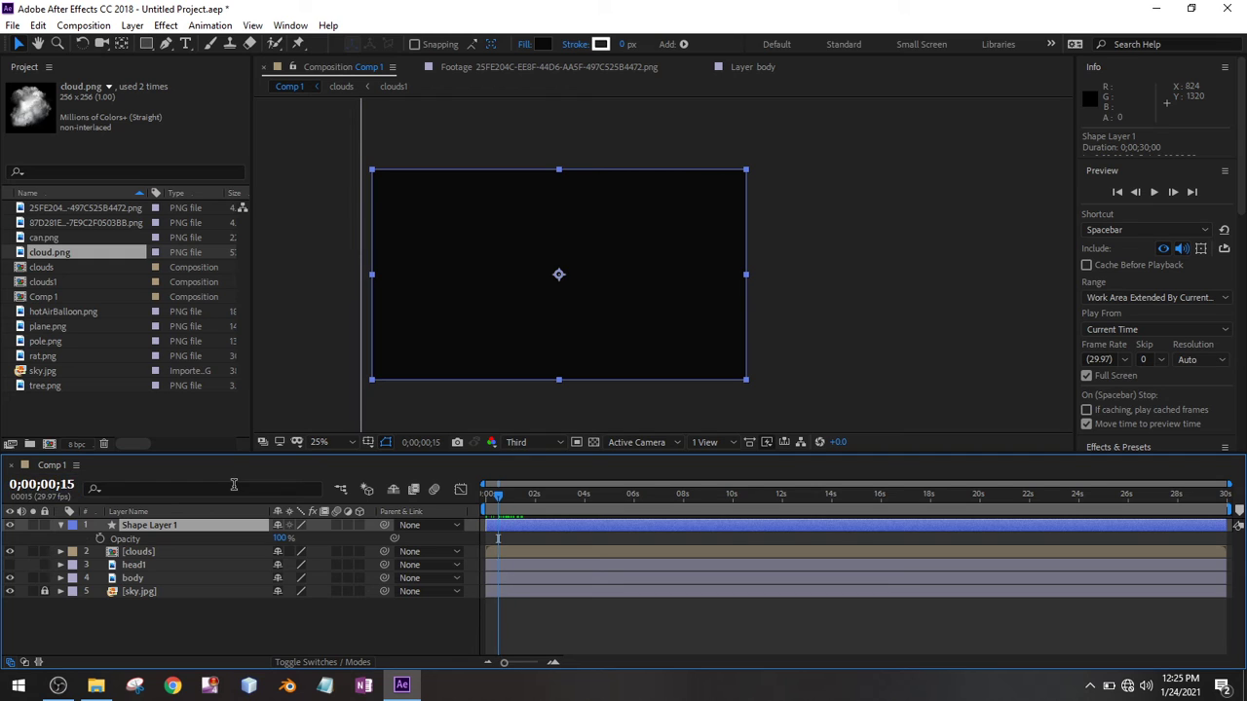
pyautogui.click(100, 539)
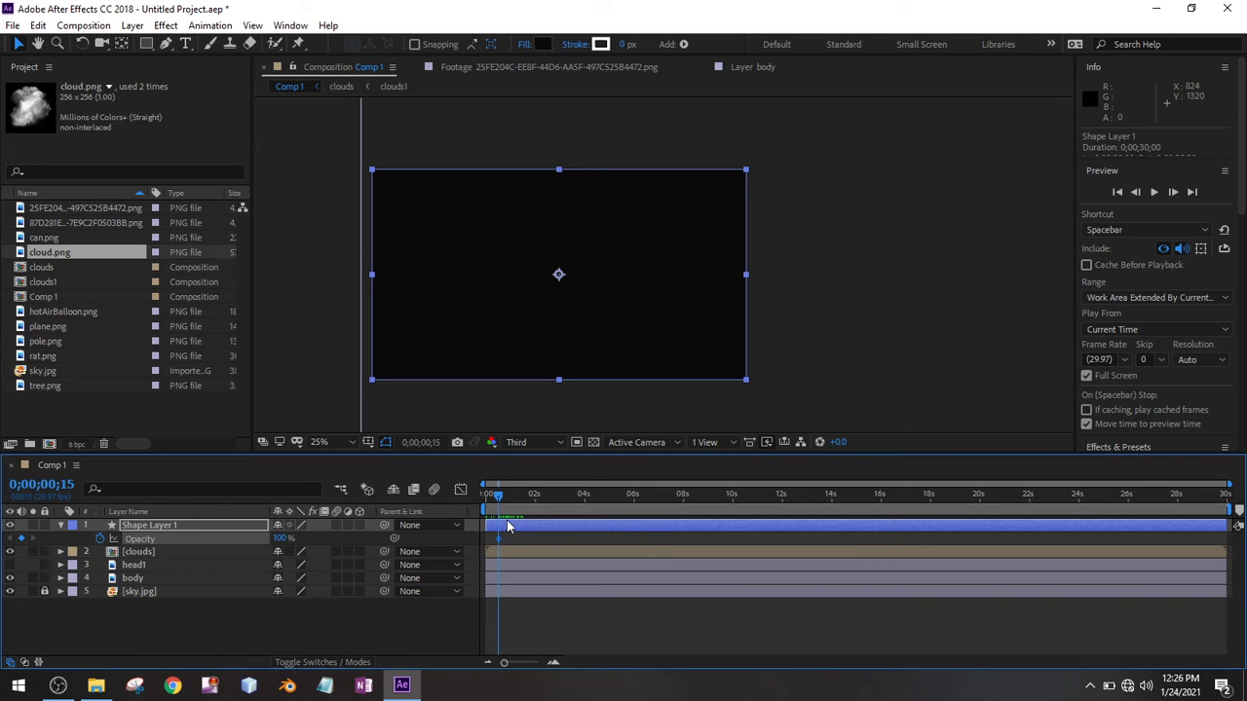
# Step: Keyframe the black shape layer's opacity to 0% at 0;00;00;22 and preview the fade from the start
pyautogui.moveTo(498, 495); pyautogui.dragTo(504, 497)
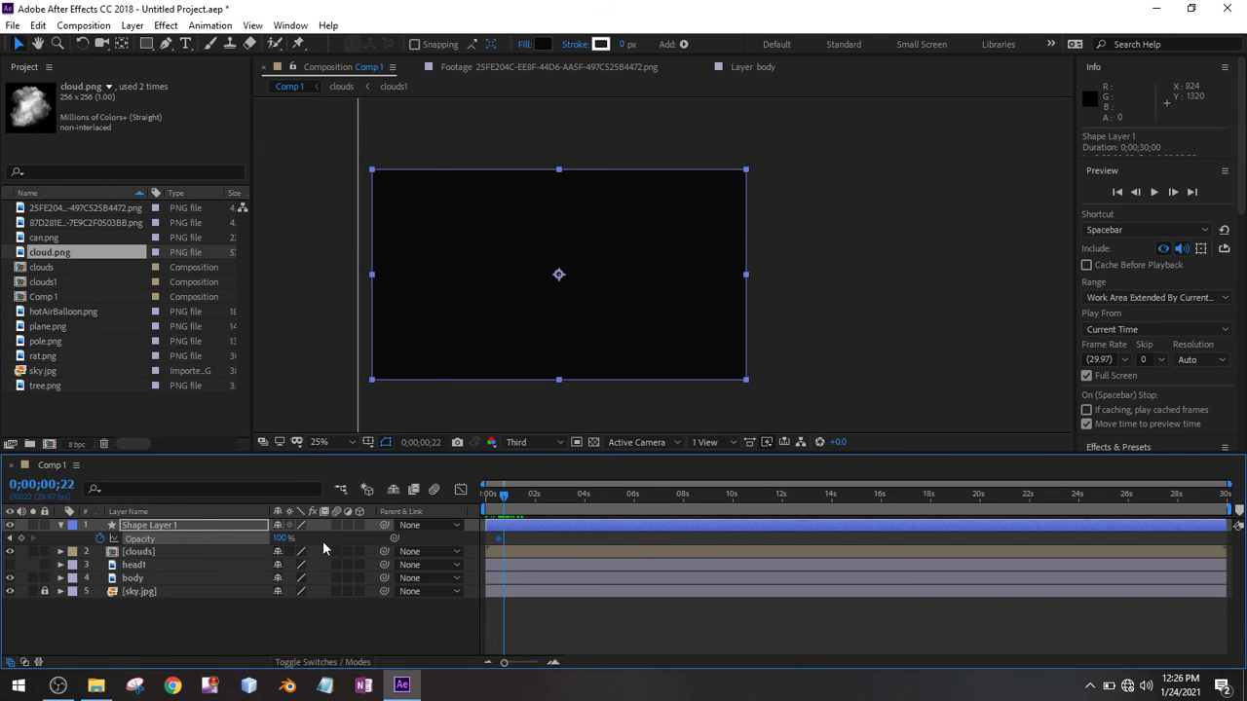
pyautogui.click(281, 538)
pyautogui.write('0')
pyautogui.press('Return')
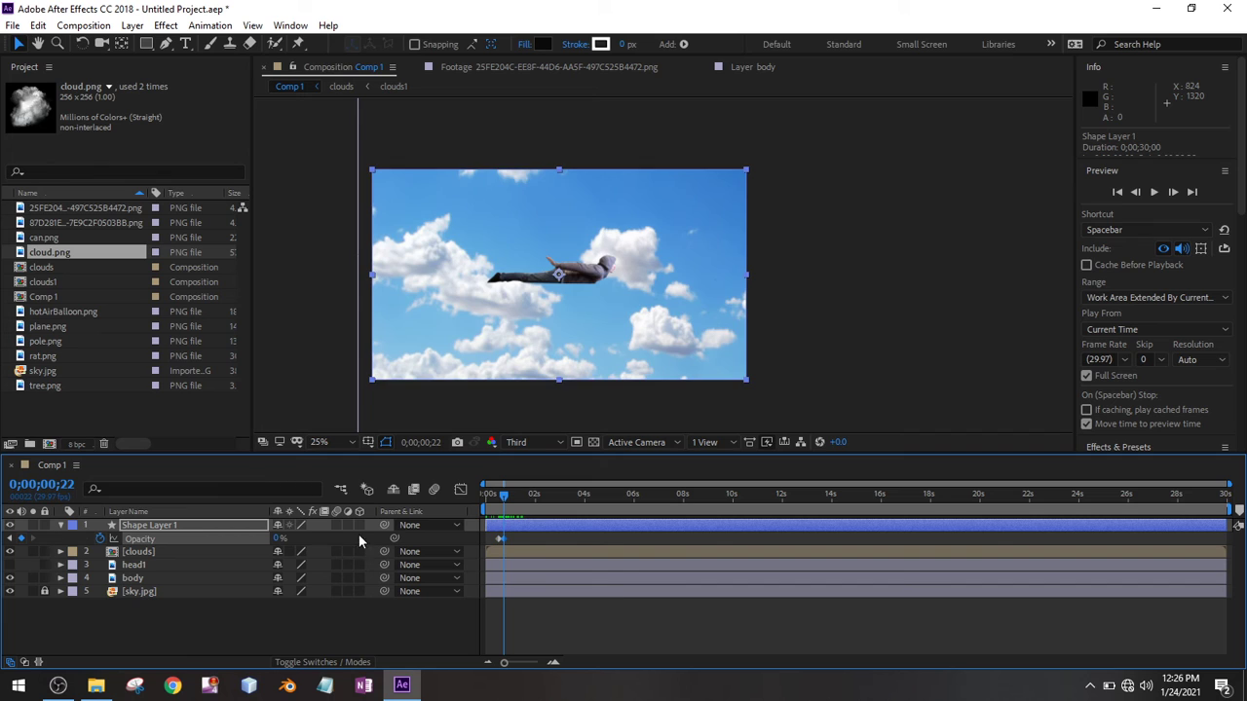
pyautogui.moveTo(503, 494); pyautogui.dragTo(471, 493)
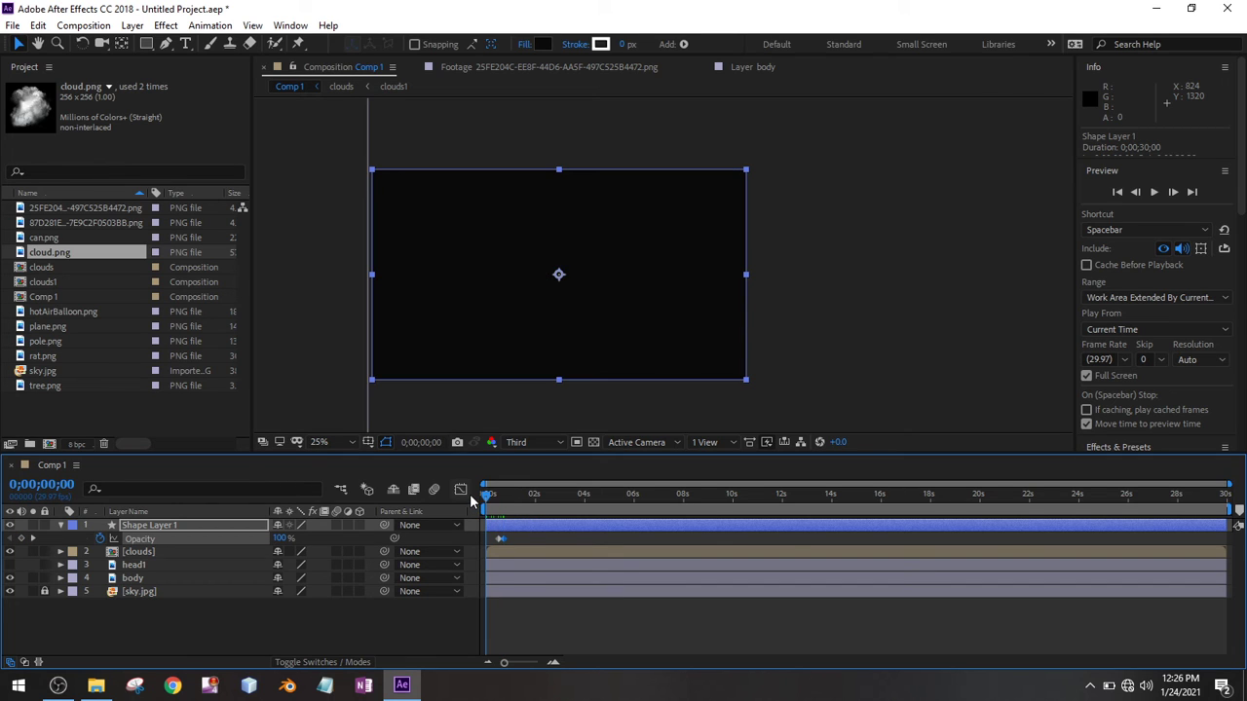
pyautogui.press('space')
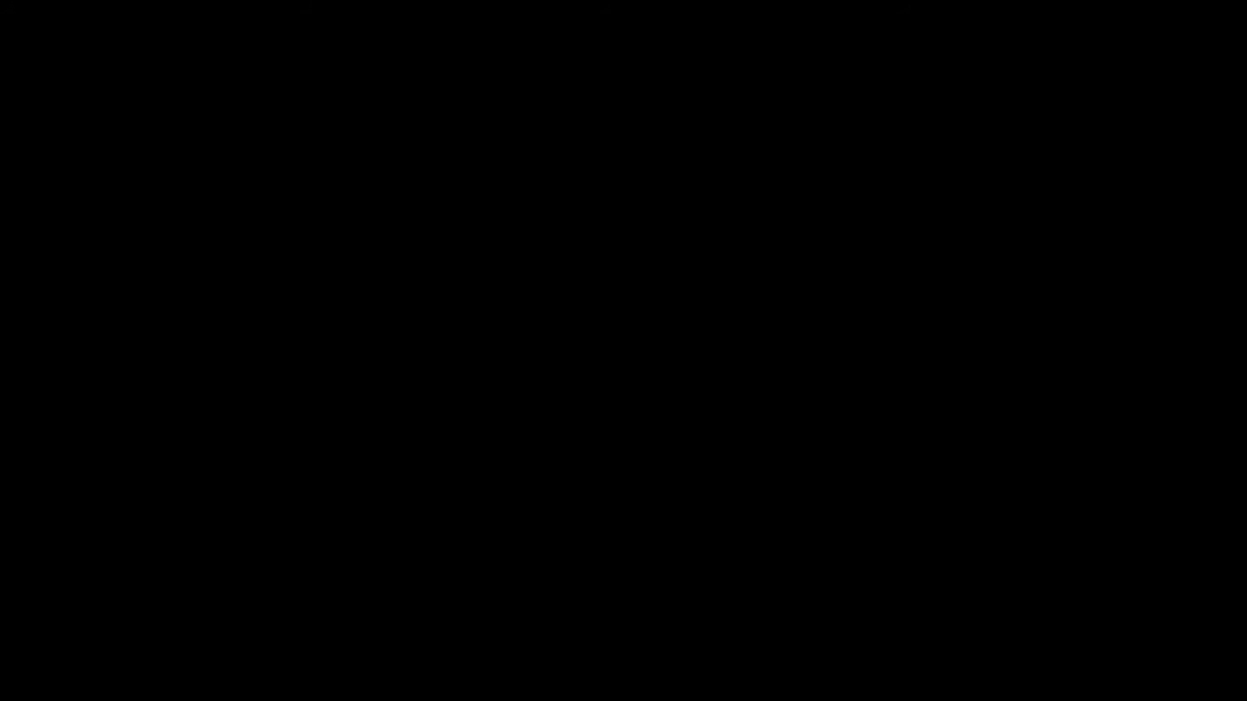
pyautogui.press('space')
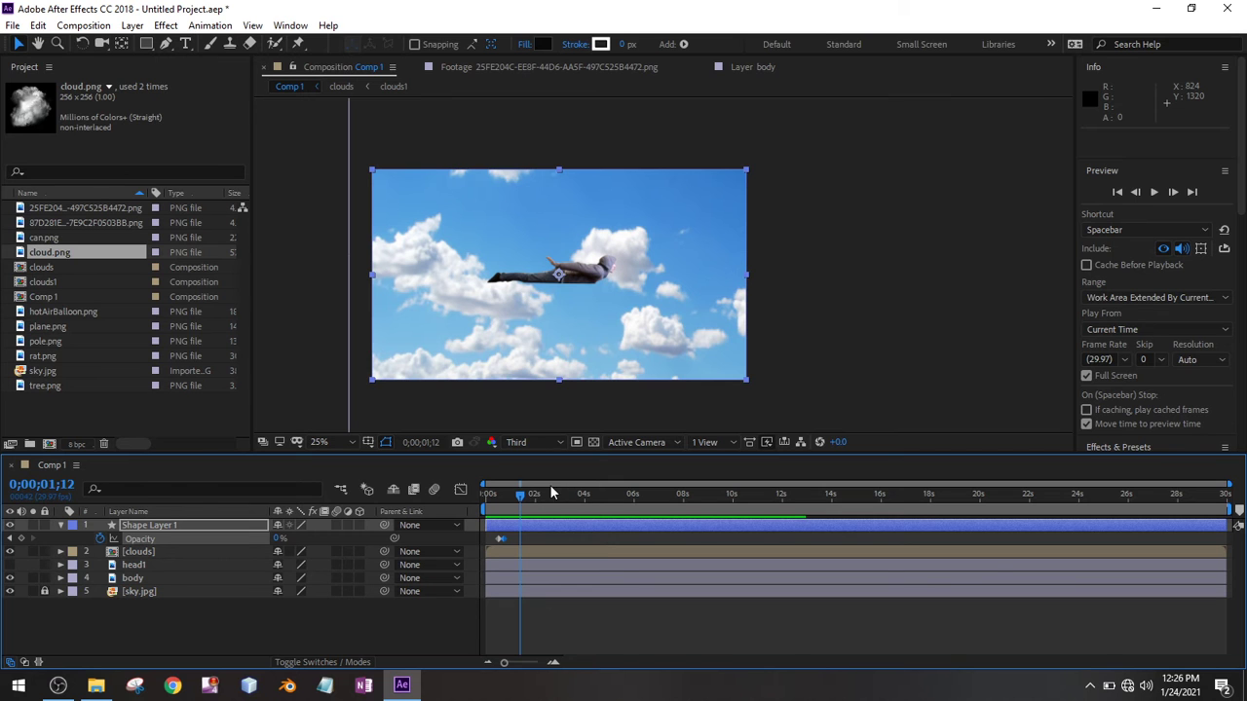
# Step: Shift both opacity keyframes of the black shape layer later so the fade ends at about 2 seconds
pyautogui.moveTo(513, 533); pyautogui.dragTo(494, 539)
pyautogui.moveTo(523, 494); pyautogui.dragTo(534, 494)
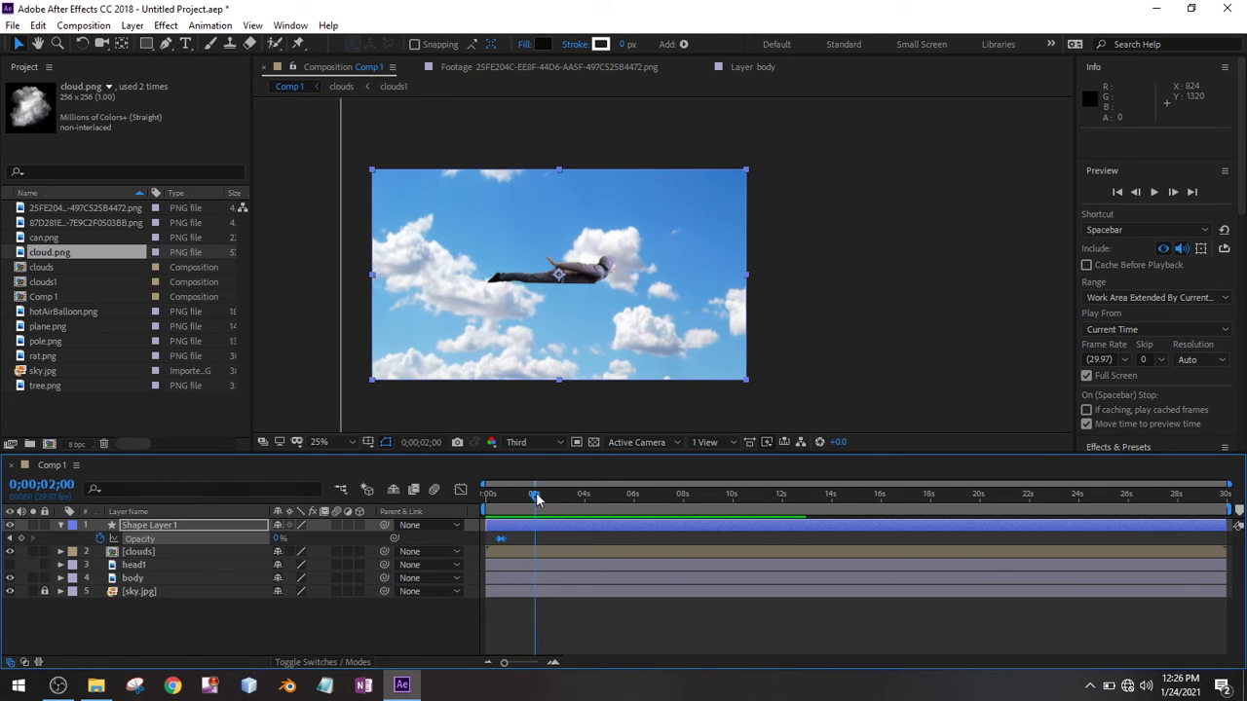
pyautogui.moveTo(507, 538); pyautogui.dragTo(459, 493)
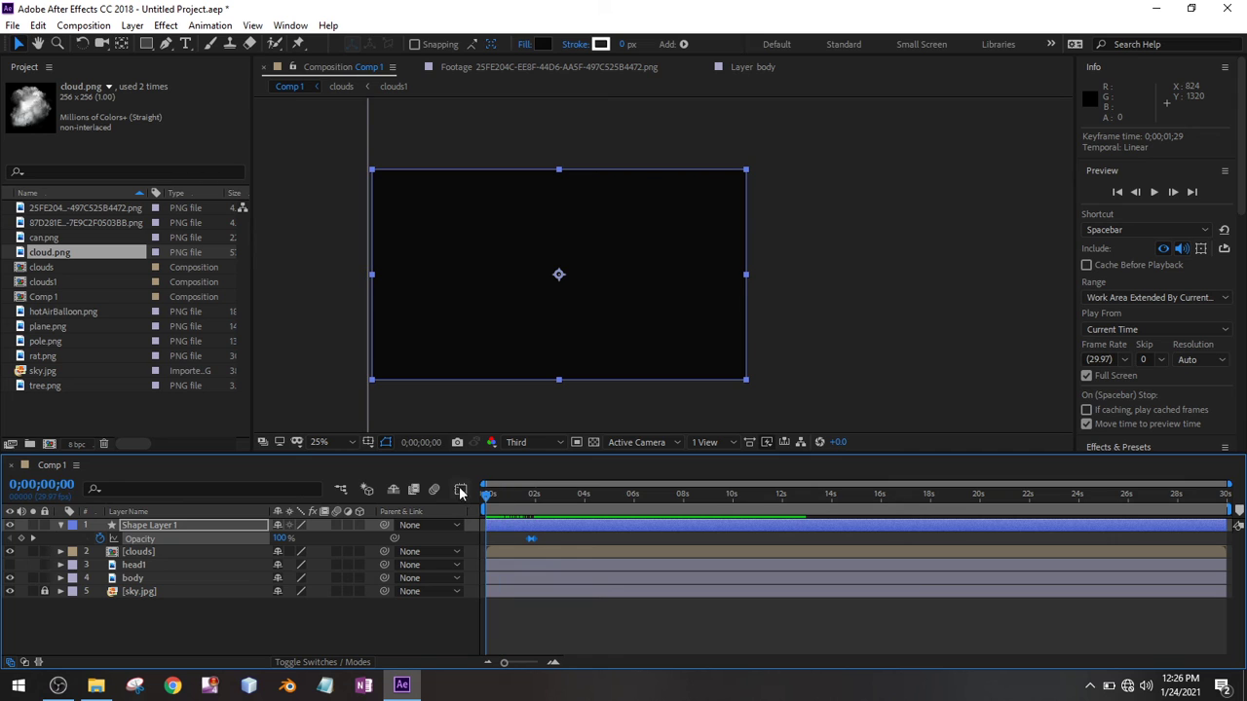
pyautogui.click(433, 412)
pyautogui.moveTo(385, 283); pyautogui.dragTo(397, 366)
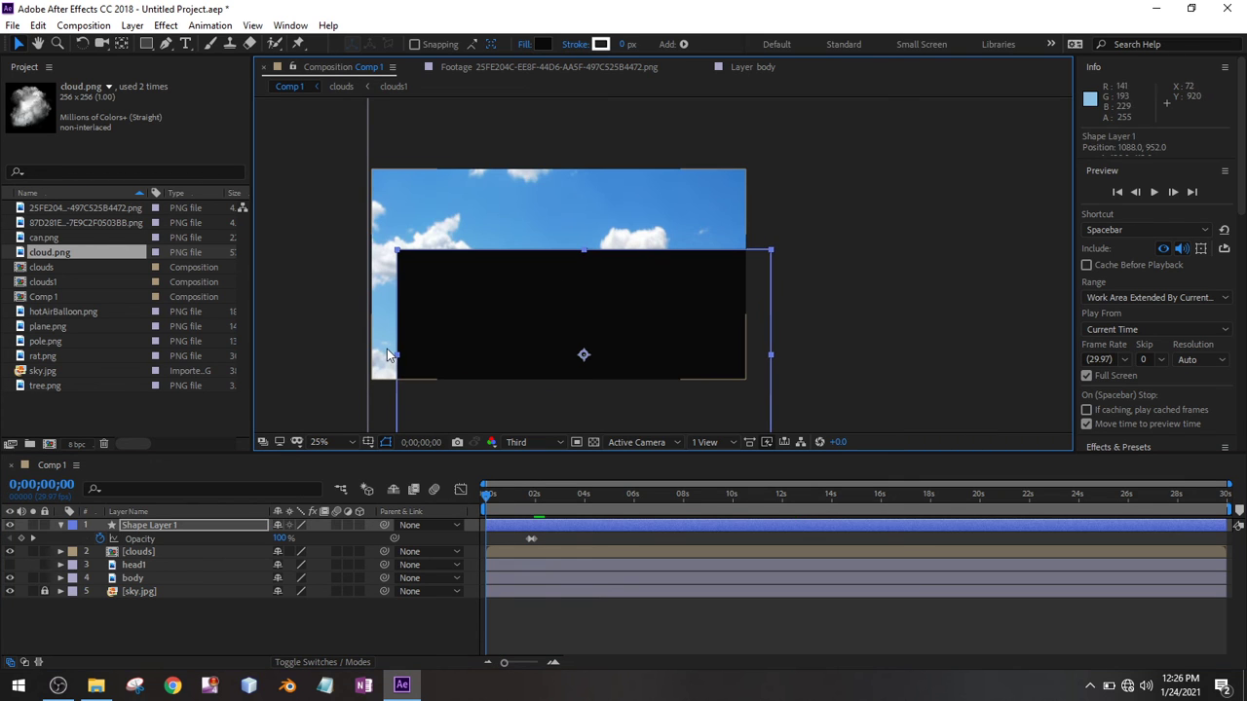
pyautogui.hotkey('ctrl', 'z')
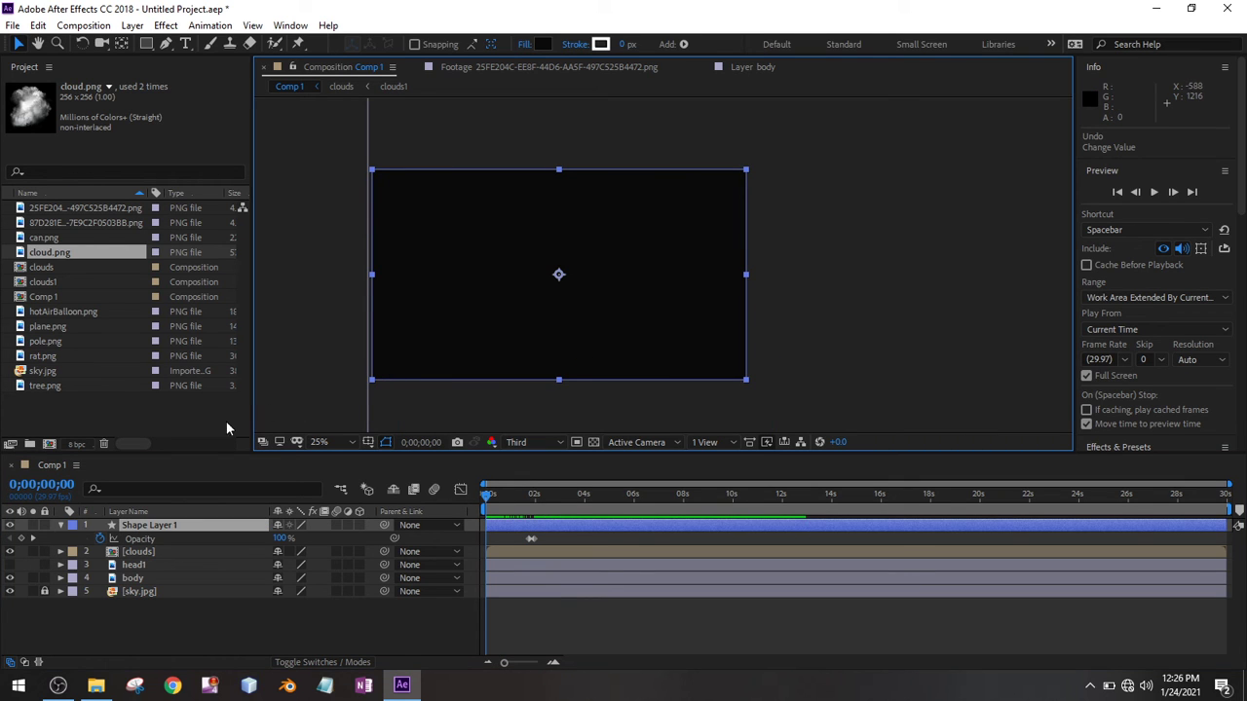
pyautogui.click(45, 525)
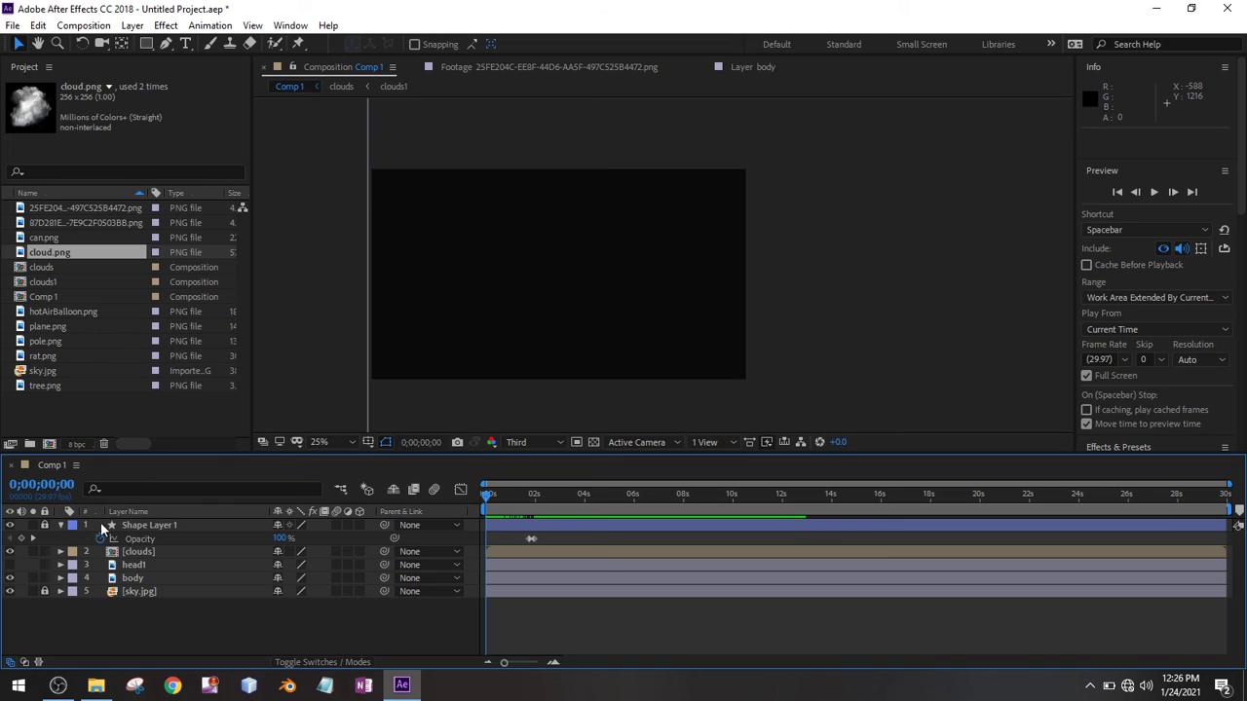
pyautogui.click(44, 525)
# Step: Rename the black shape layer to titleScreen and collapse its properties
pyautogui.click(120, 526)
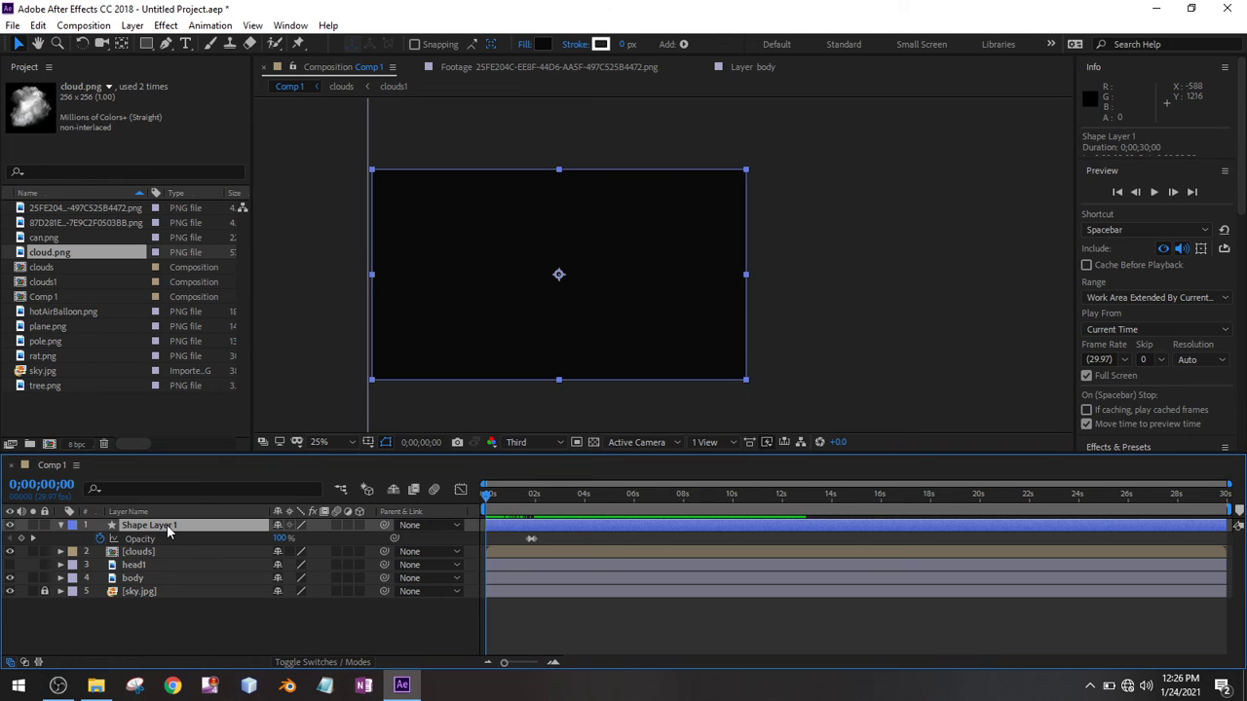
pyautogui.press('Return')
pyautogui.write('titleScreen')
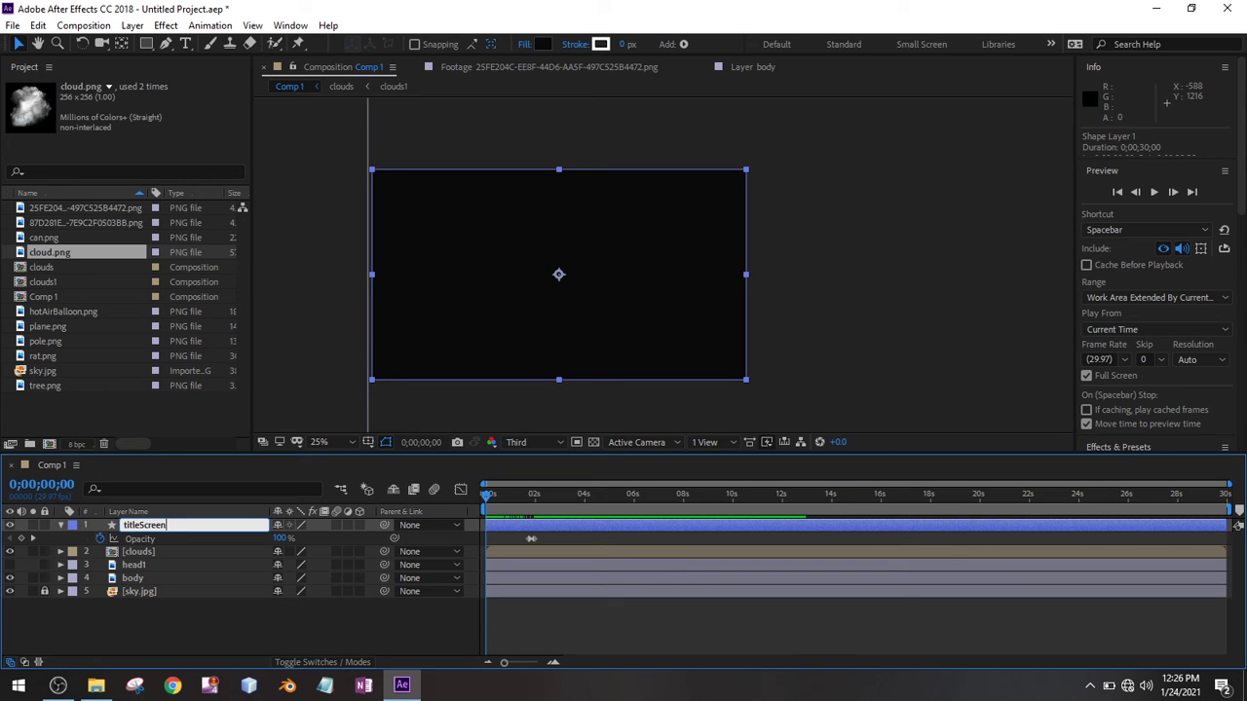
pyautogui.press('Return')
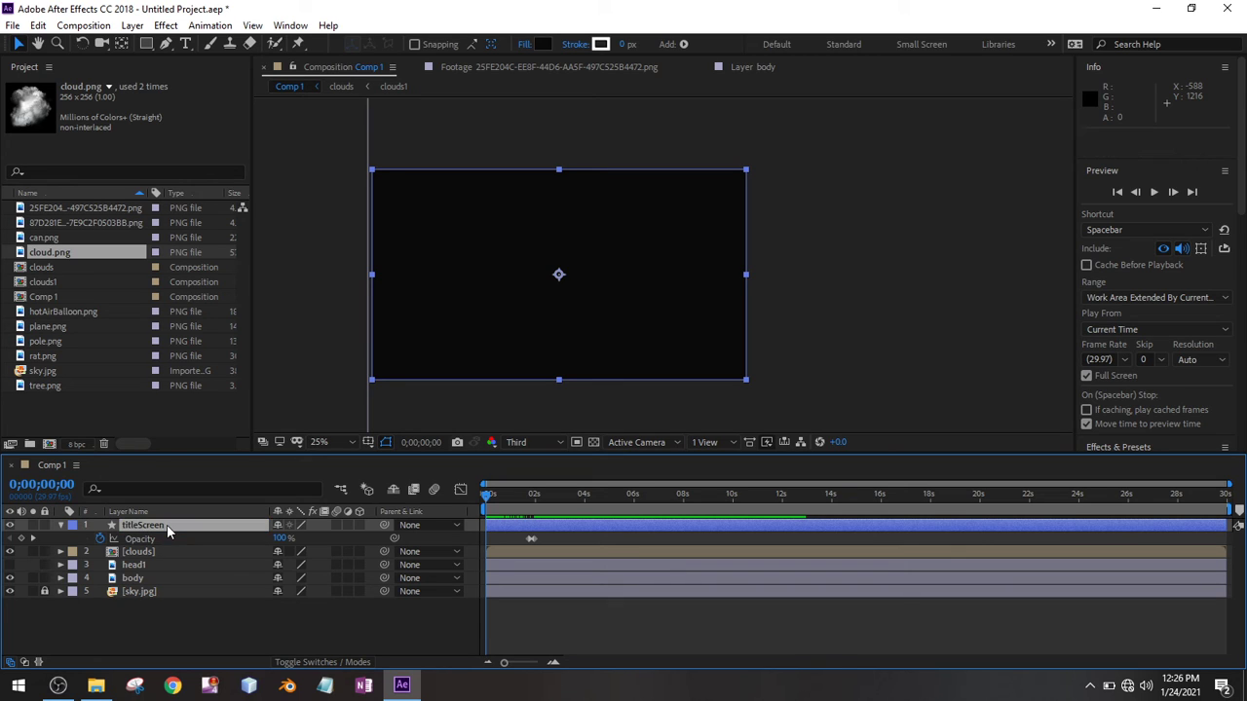
pyautogui.click(60, 525)
pyautogui.click(202, 597)
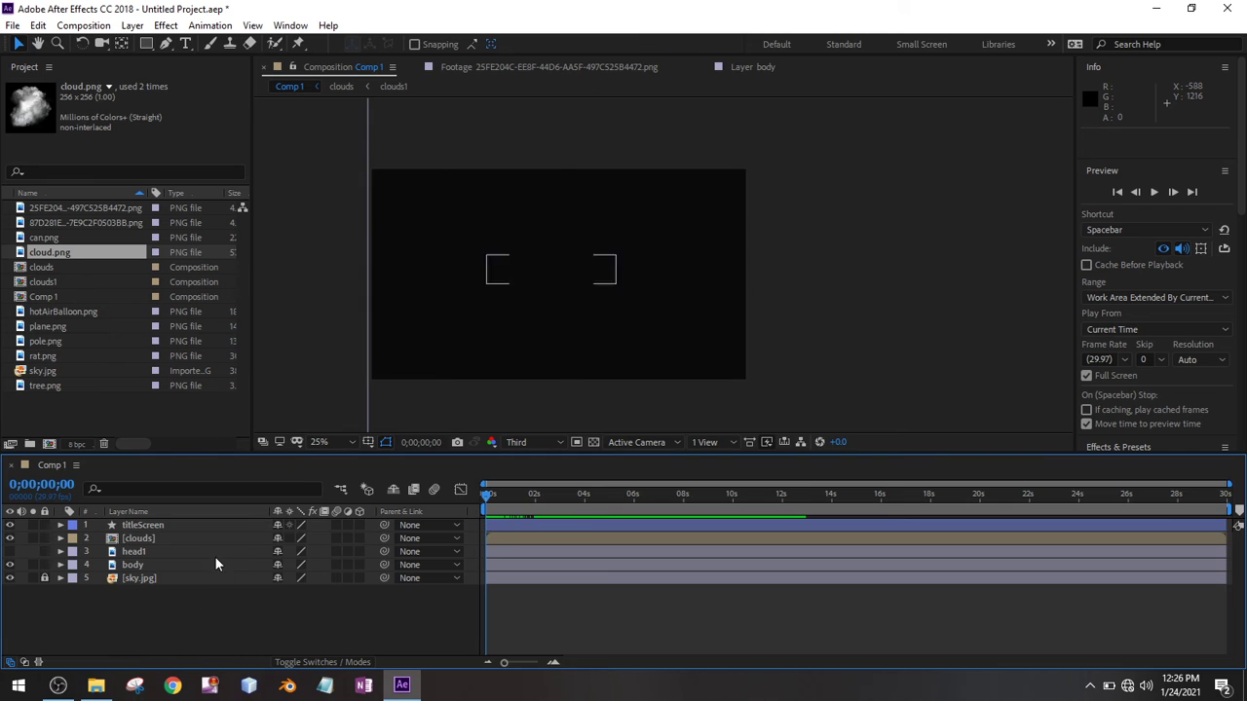
pyautogui.click(213, 541)
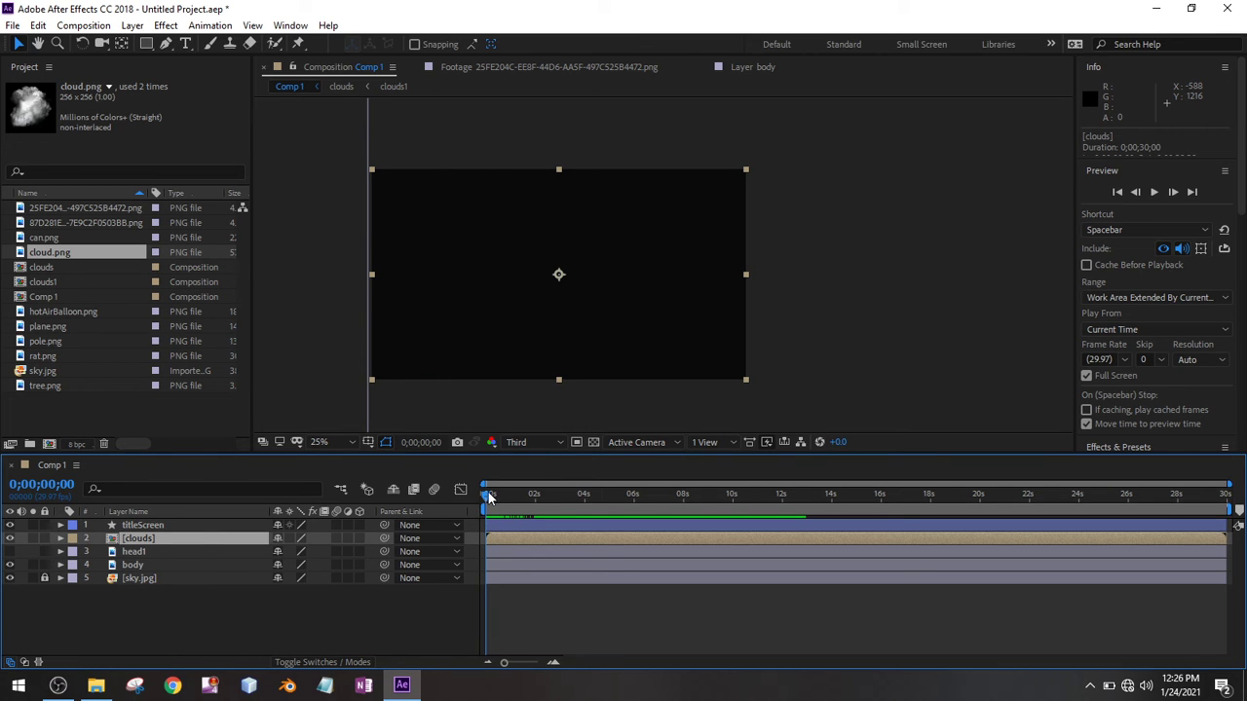
# Step: Add the first position keyframe to the body layer at 0;00;01;28
pyautogui.moveTo(488, 492); pyautogui.dragTo(534, 494)
pyautogui.click(159, 564)
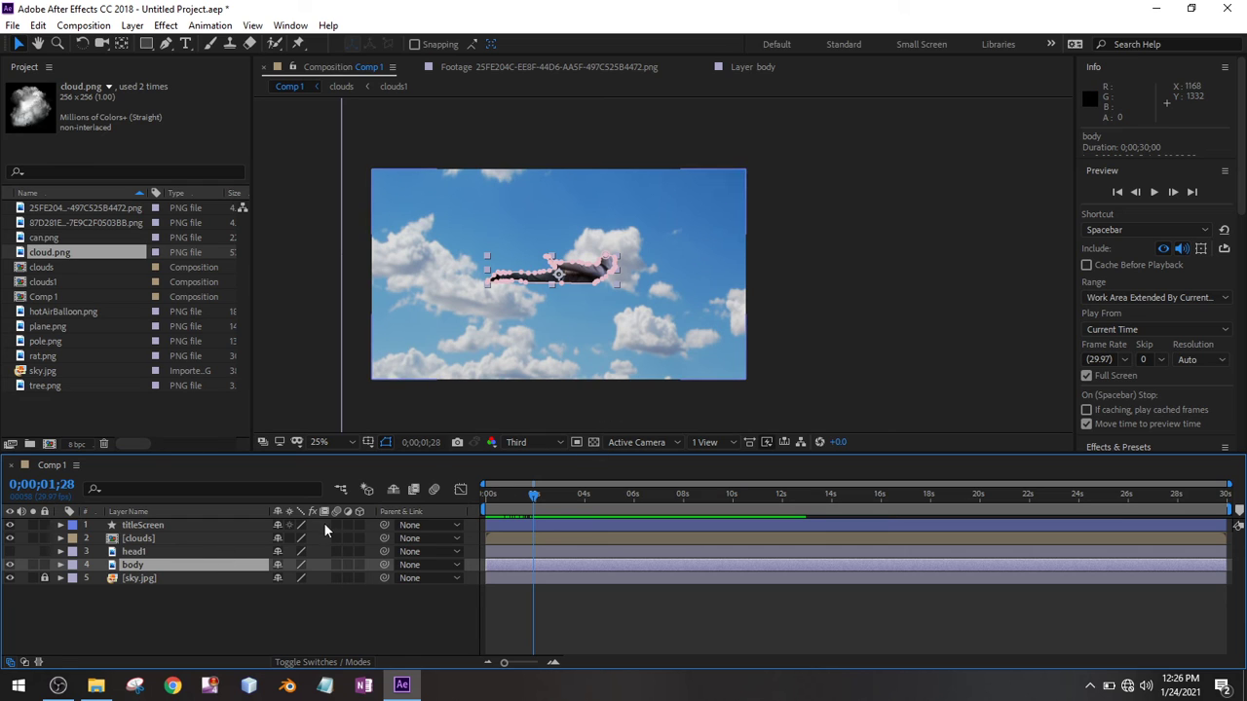
pyautogui.press('p')
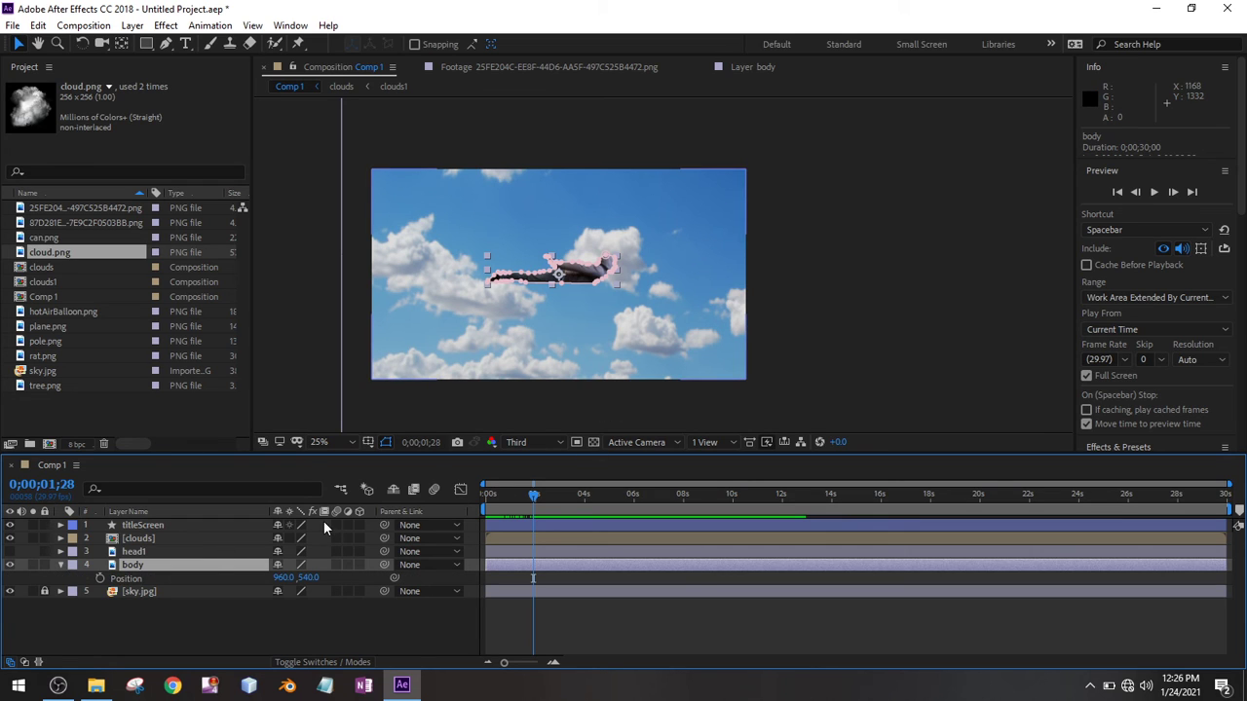
pyautogui.click(100, 578)
# Step: Raise the body layer by 20 pixels at 0;00;02;06 to add a second position keyframe
pyautogui.moveTo(535, 497); pyautogui.dragTo(540, 494)
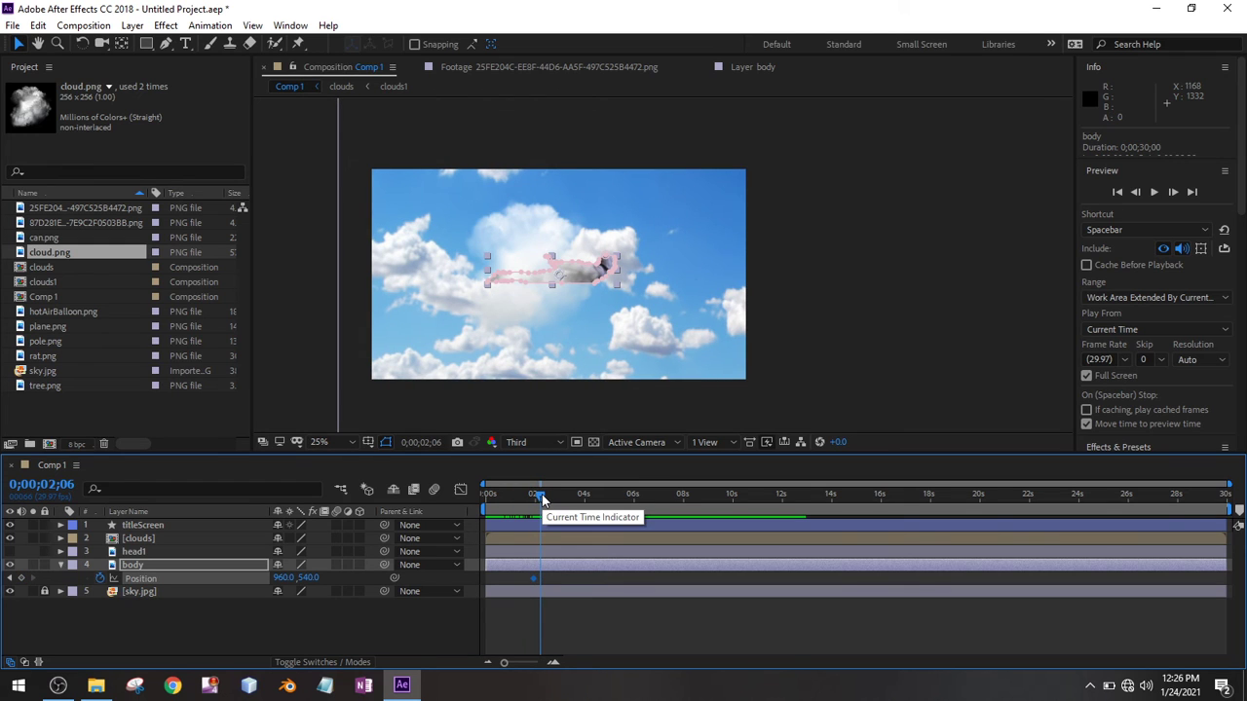
pyautogui.hotkey('shift', 'Up')
pyautogui.hotkey('shift', 'Up')
# Step: Lower the body layer to position 960, 548 at 0;00;02;13 as a third keyframe
pyautogui.moveTo(542, 494); pyautogui.dragTo(547, 497)
pyautogui.hotkey('shift', 'Down')
pyautogui.hotkey('shift', 'Down')
pyautogui.press('Down')
pyautogui.press('Down')
pyautogui.press('Down')
pyautogui.press('Down')
pyautogui.press('Down')
pyautogui.press('Down')
pyautogui.press('Down')
pyautogui.press('Down')
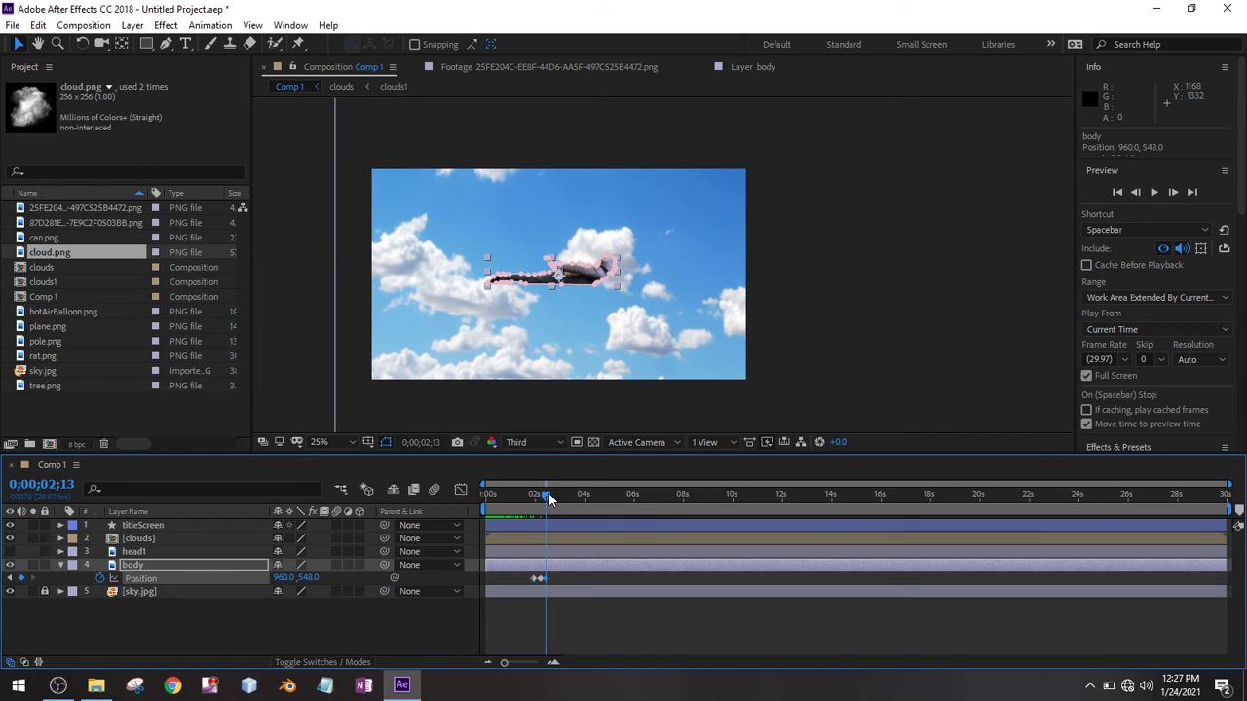
# Step: Duplicate the body layer's three position keyframes, placing the copies at 0;00;02;24
pyautogui.moveTo(549, 497)
pyautogui.mouseDown()
pyautogui.moveTo(531, 497)
pyautogui.moveTo(556, 497)
pyautogui.mouseUp()
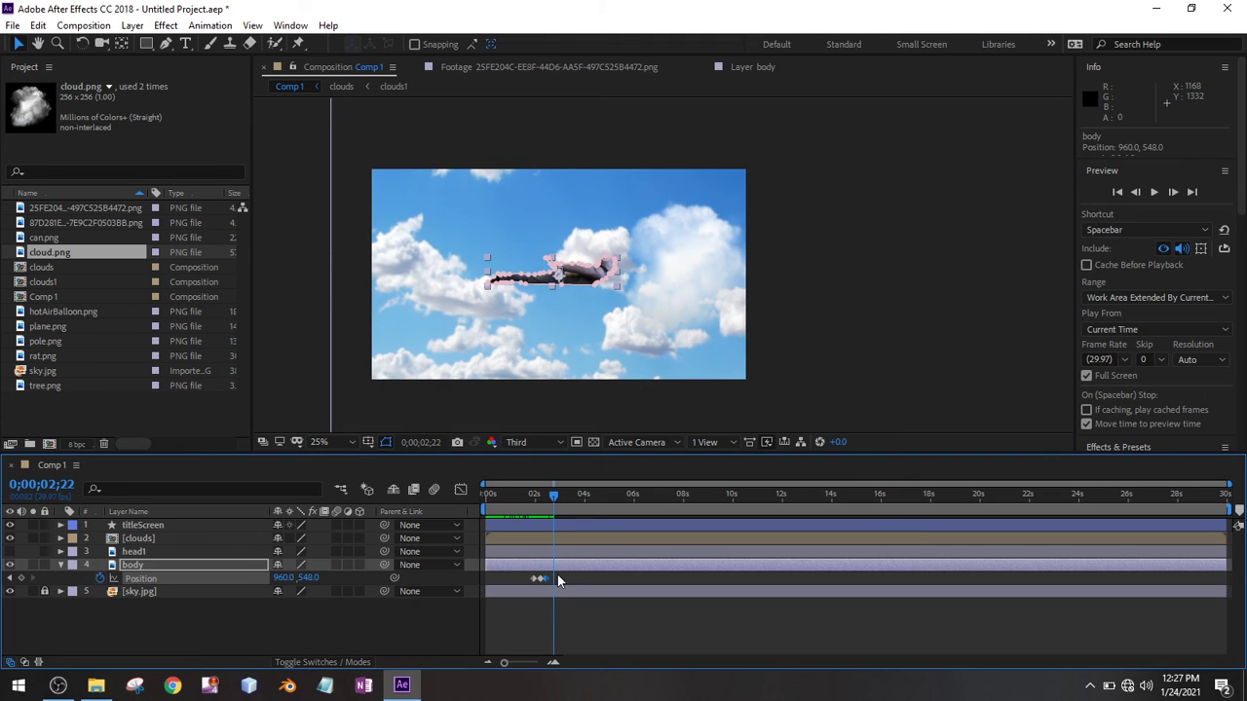
pyautogui.moveTo(557, 574); pyautogui.dragTo(527, 582)
pyautogui.hotkey('ctrl', 'c')
pyautogui.moveTo(550, 500); pyautogui.dragTo(556, 495)
pyautogui.hotkey('ctrl', 'v')
# Step: Copy all six position keyframes of the body layer and paste them at 0;00;03;18
pyautogui.moveTo(581, 575); pyautogui.dragTo(524, 578)
pyautogui.hotkey('ctrl', 'c')
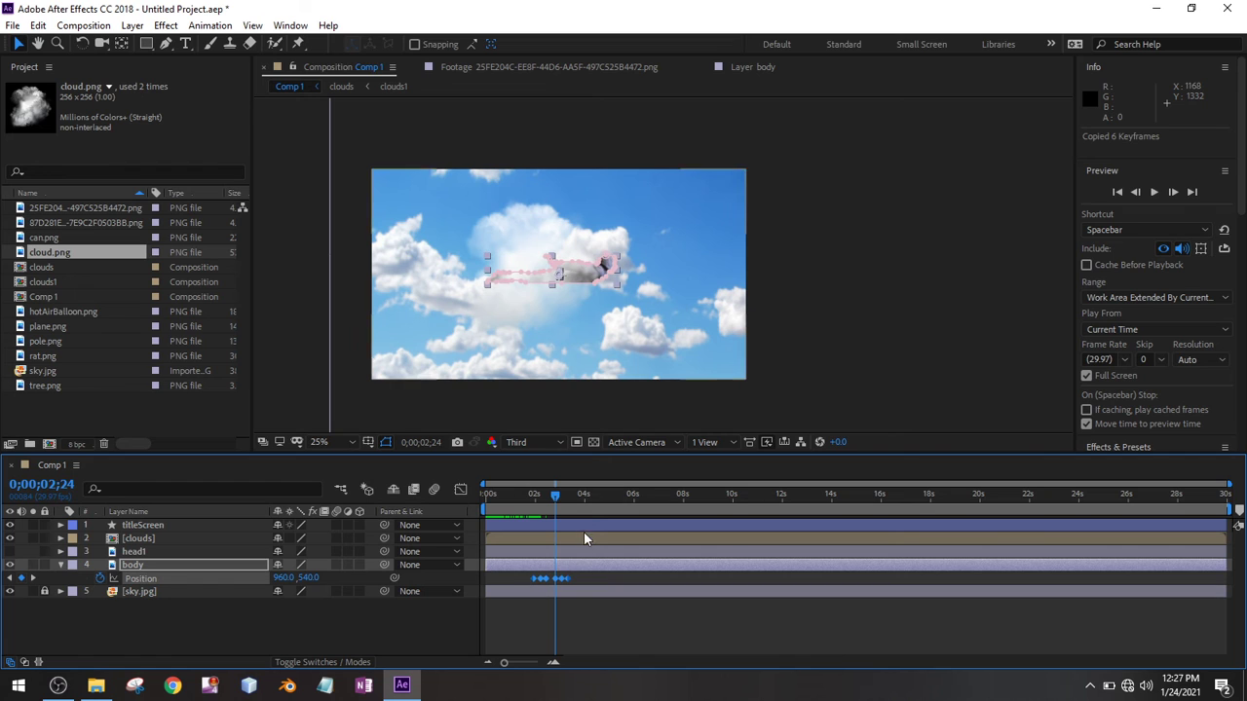
pyautogui.click(574, 494)
pyautogui.hotkey('ctrl', 'v')
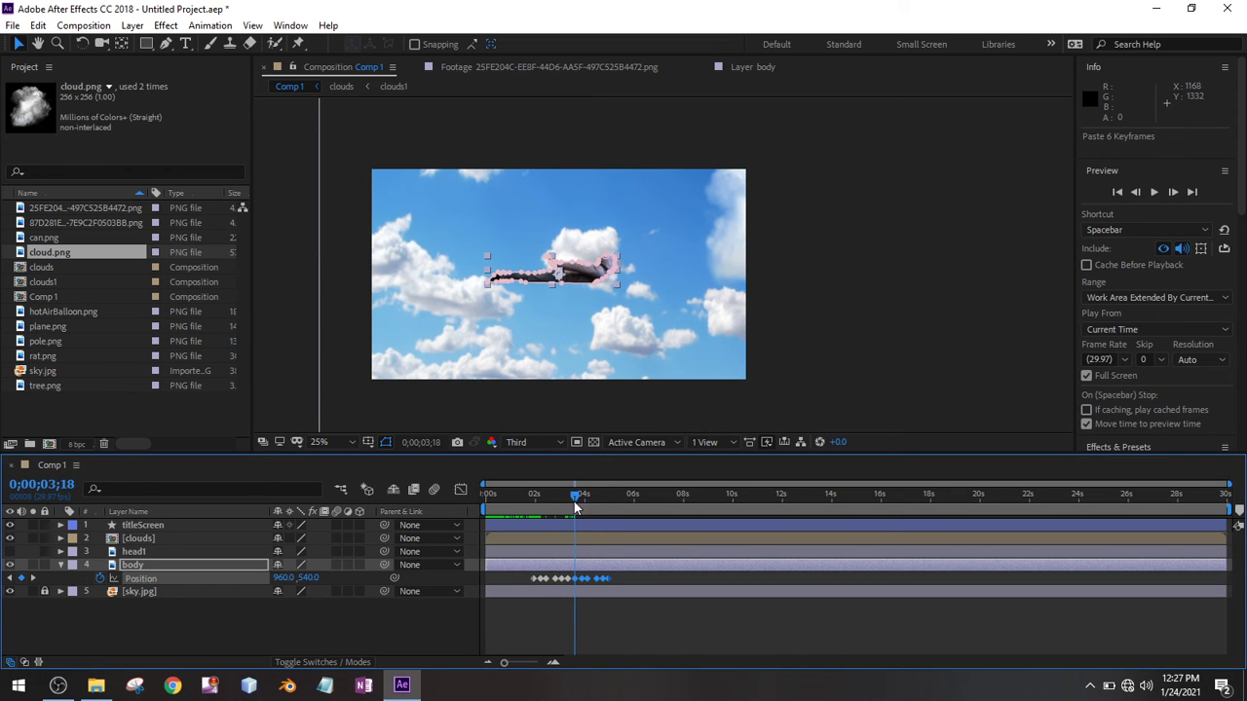
# Step: Copy all twelve position keyframes of the body layer and paste them at 0;00;05;10
pyautogui.moveTo(578, 494); pyautogui.dragTo(527, 493)
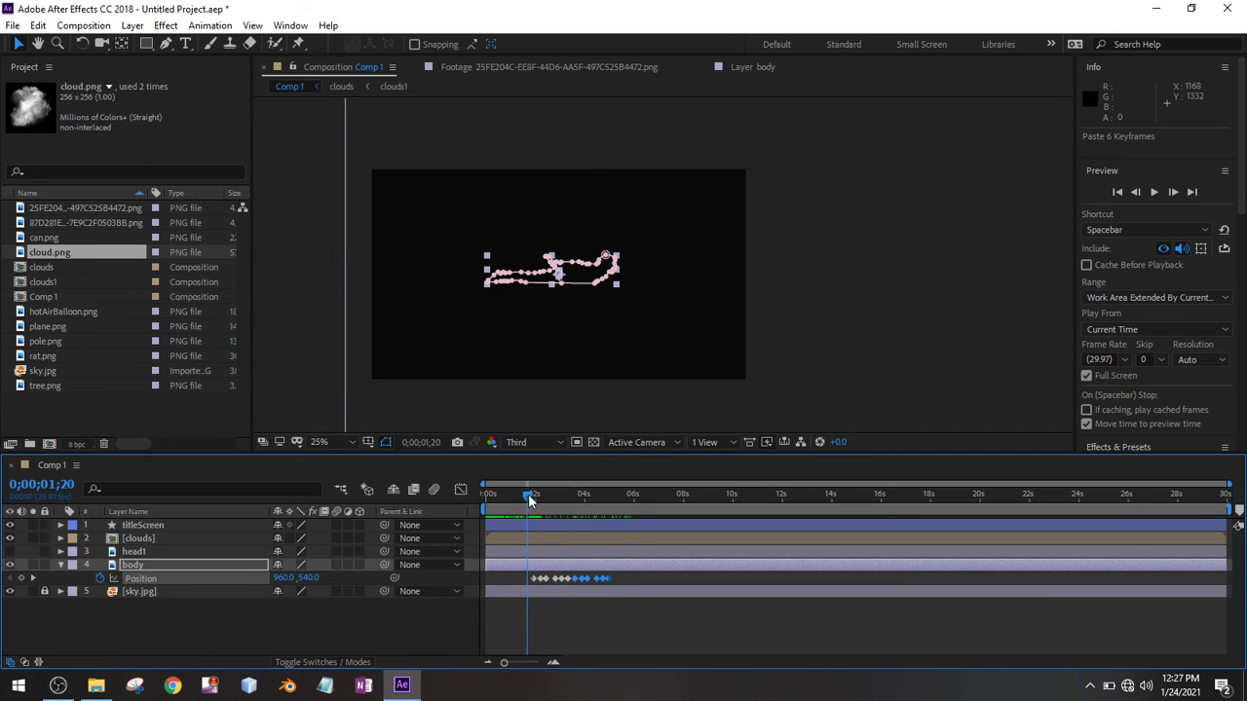
pyautogui.click(598, 579)
pyautogui.moveTo(541, 580)
pyautogui.mouseDown()
pyautogui.moveTo(626, 578)
pyautogui.moveTo(527, 581)
pyautogui.mouseUp()
pyautogui.hotkey('ctrl', 'z')
pyautogui.moveTo(525, 490); pyautogui.dragTo(617, 488)
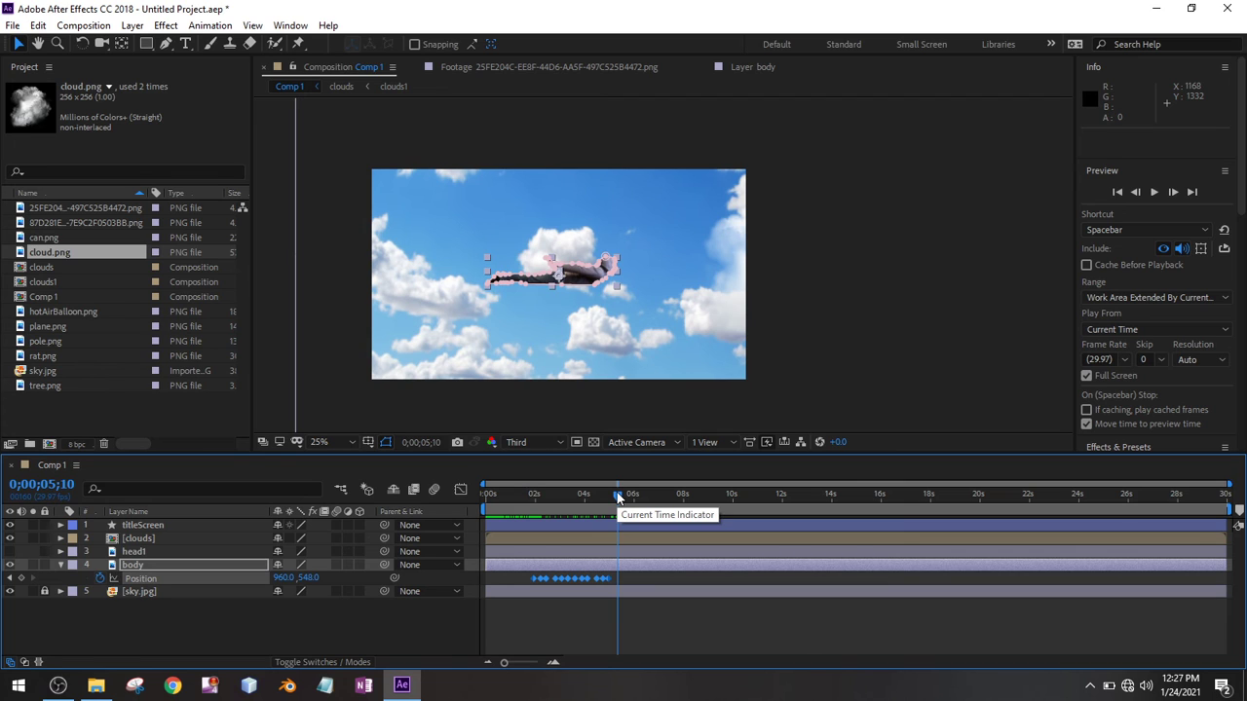
pyautogui.hotkey('ctrl', 'c')
pyautogui.hotkey('ctrl', 'v')
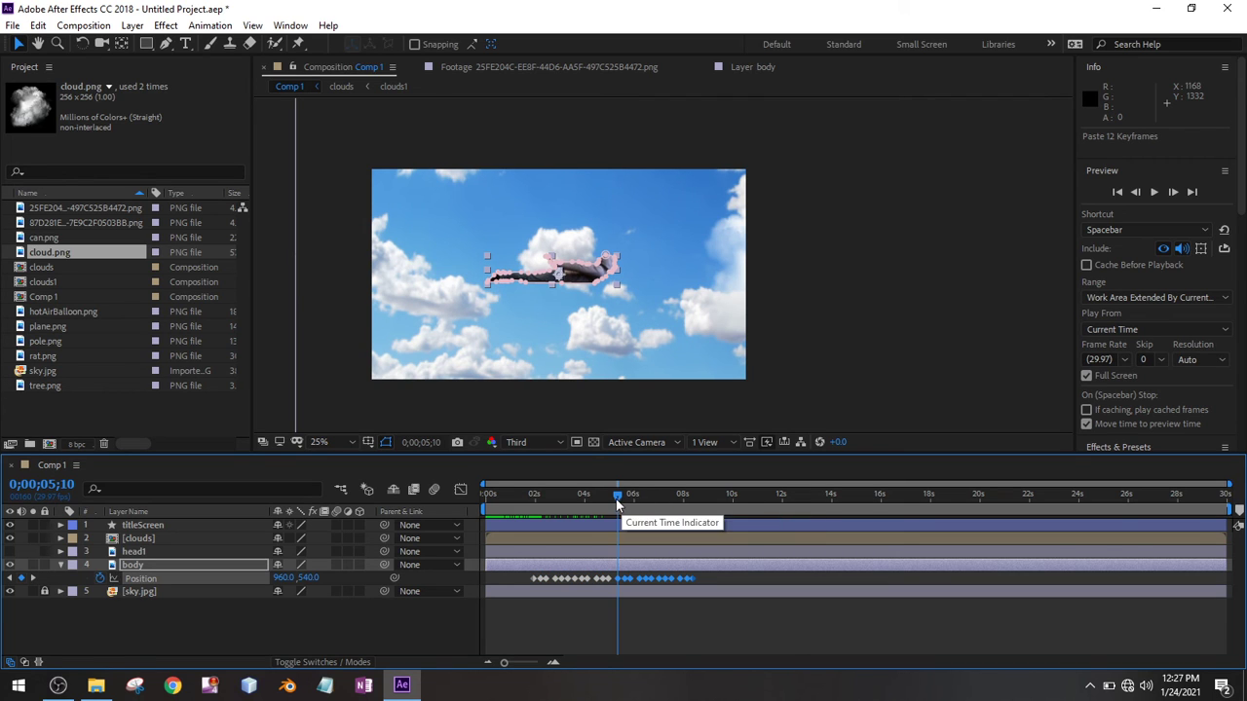
# Step: Copy all 24 position keyframes of the body layer and paste them at 0;00;08;21
pyautogui.moveTo(617, 495); pyautogui.dragTo(698, 495)
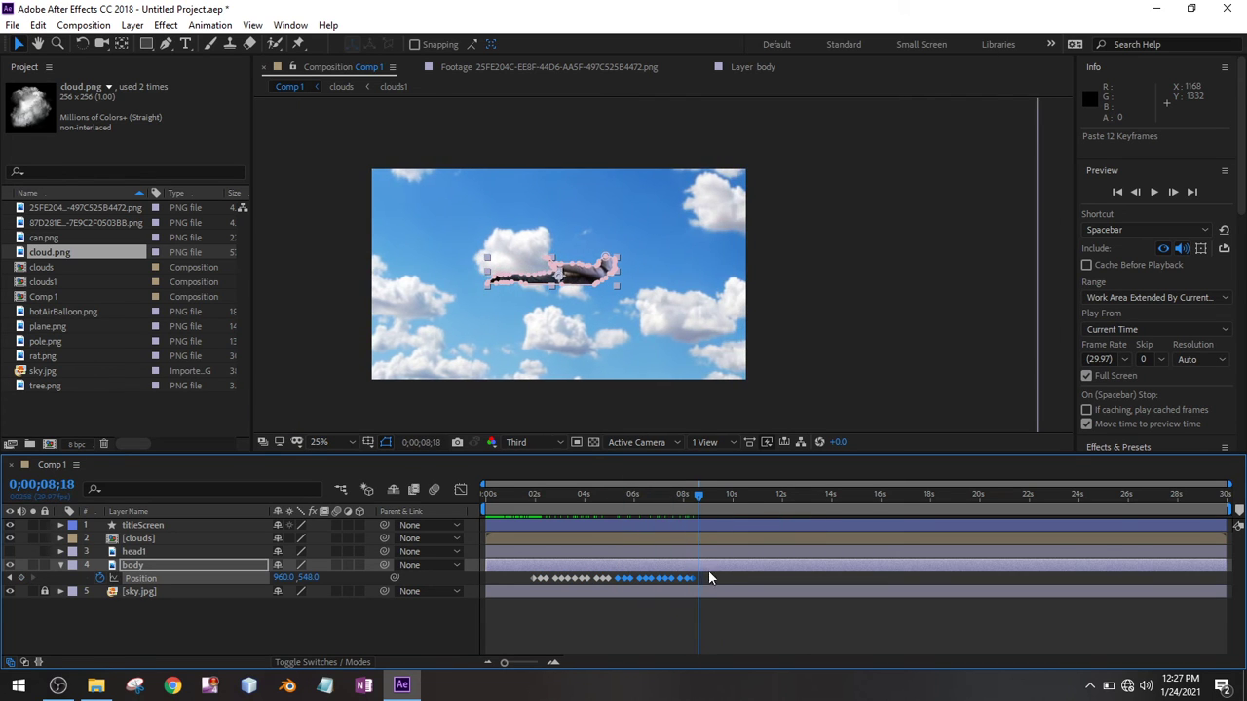
pyautogui.moveTo(710, 574); pyautogui.dragTo(529, 585)
pyautogui.hotkey('ctrl', 'c')
pyautogui.moveTo(697, 497); pyautogui.dragTo(699, 495)
pyautogui.hotkey('ctrl', 'v')
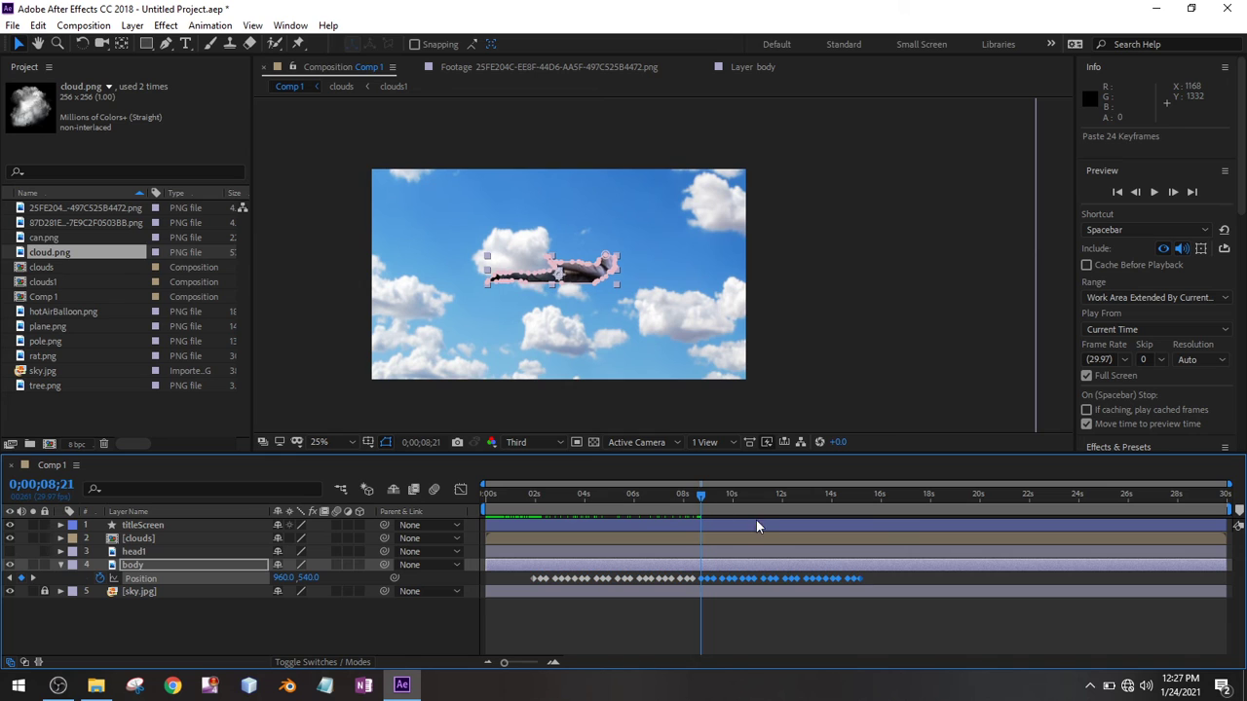
# Step: Copy all 48 position keyframes of the body layer and paste them at 0;00;15;12
pyautogui.moveTo(876, 581); pyautogui.dragTo(523, 581)
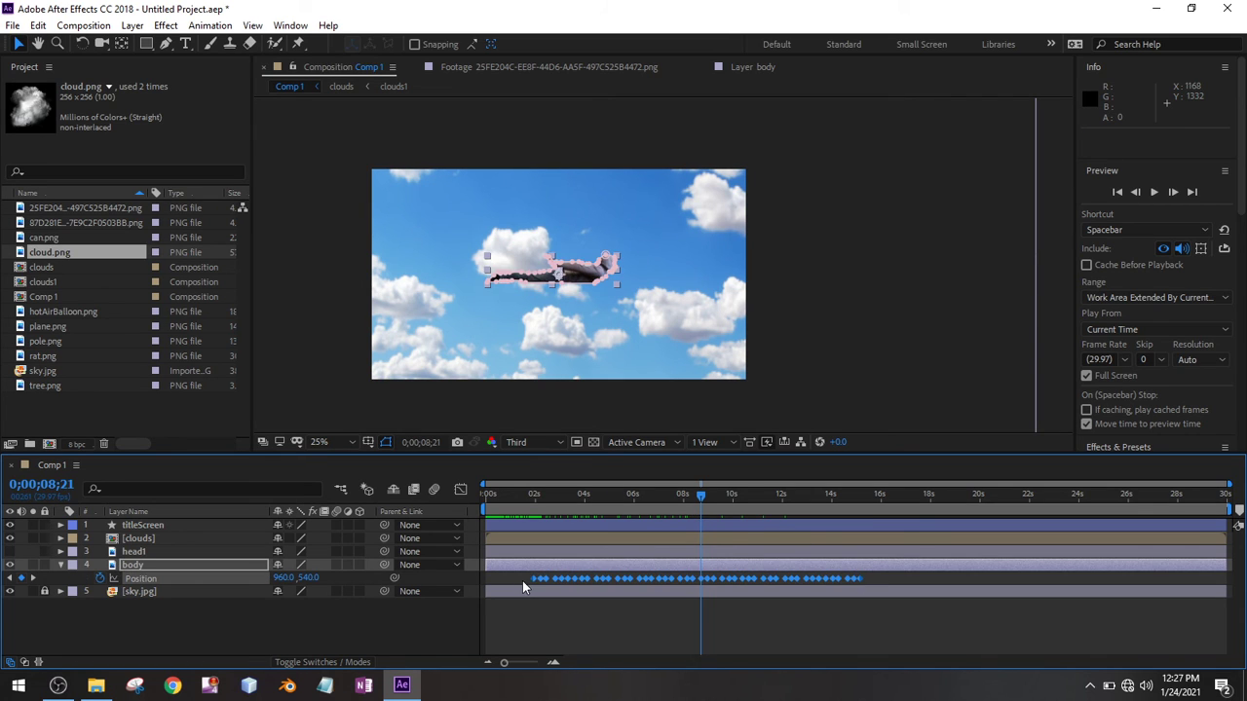
pyautogui.hotkey('ctrl', 'c')
pyautogui.click(710, 494)
pyautogui.moveTo(754, 492); pyautogui.dragTo(865, 493)
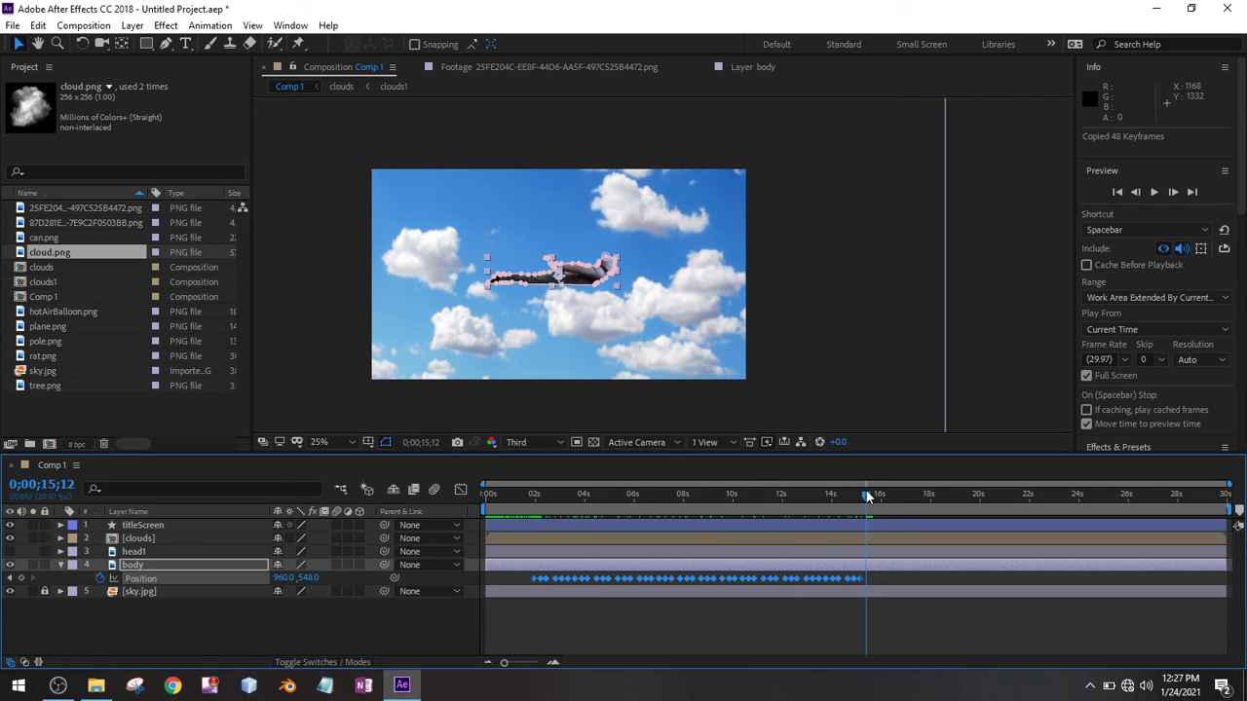
pyautogui.hotkey('ctrl', 'v')
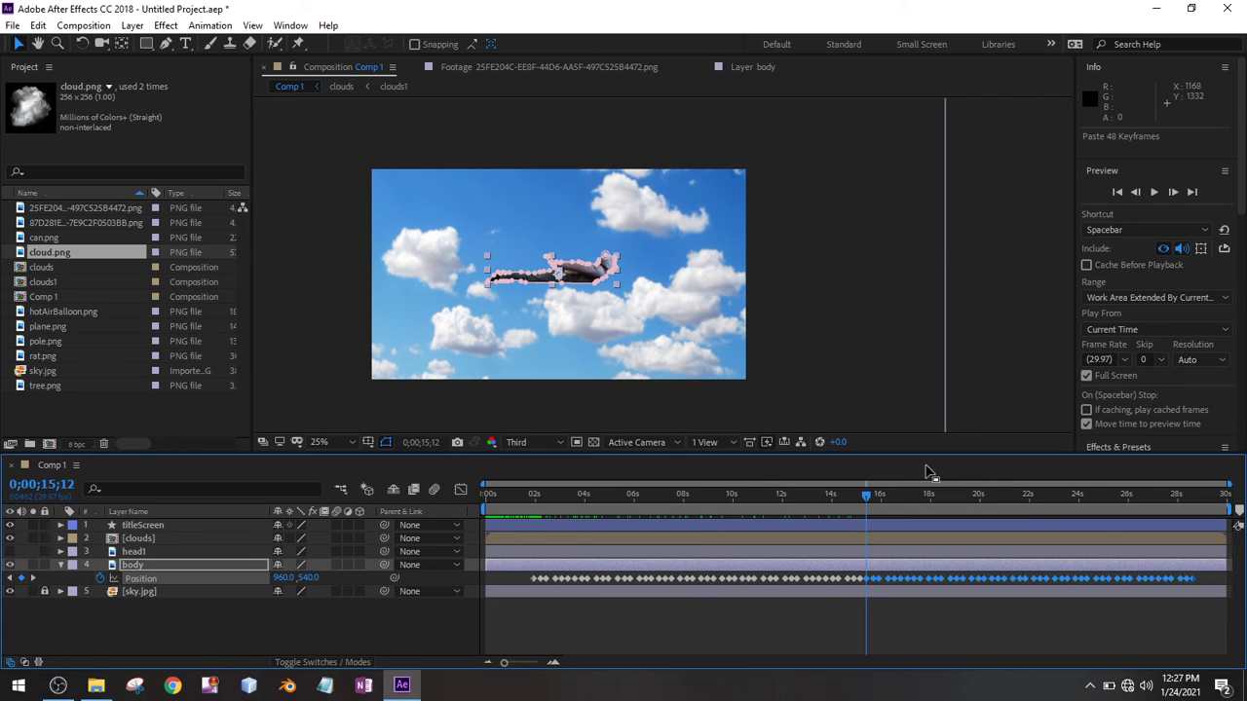
# Step: Copy the last six position keyframes of the body layer and paste them at about 29 seconds to fill the composition's end
pyautogui.moveTo(866, 493); pyautogui.dragTo(1208, 494)
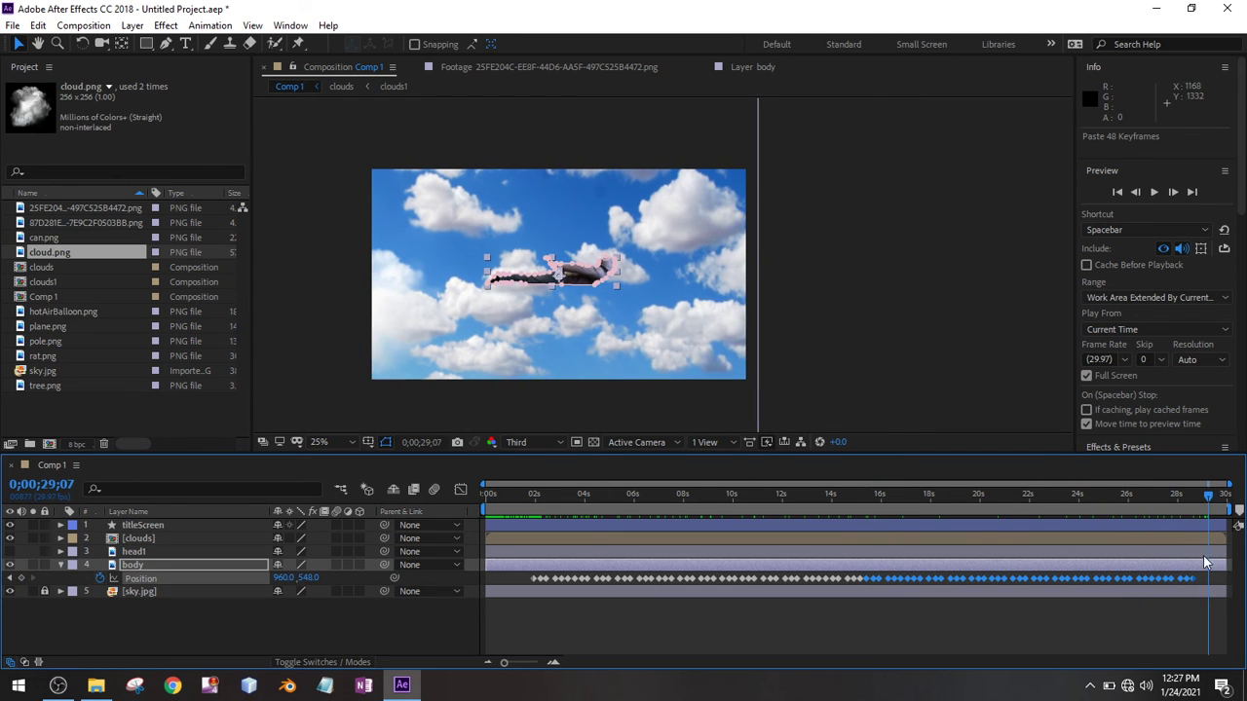
pyautogui.moveTo(1202, 576); pyautogui.dragTo(1157, 583)
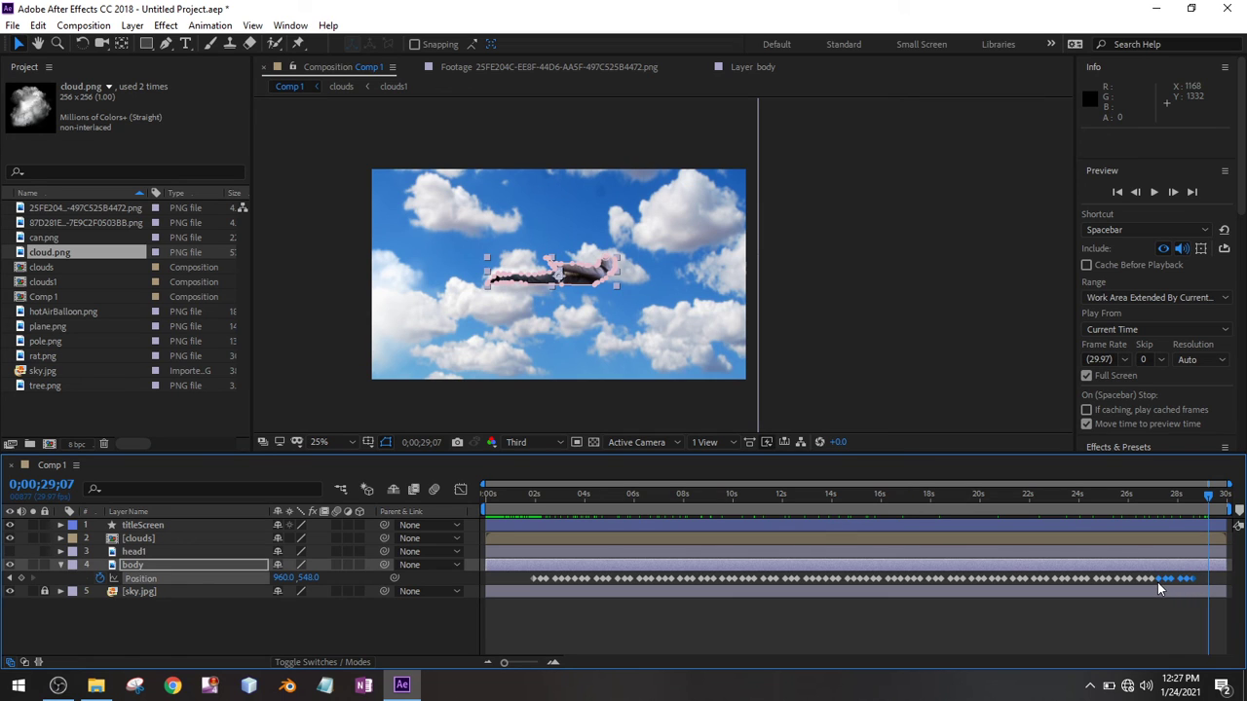
pyautogui.hotkey('ctrl', 'c')
pyautogui.moveTo(1209, 495); pyautogui.dragTo(495, 537)
pyautogui.hotkey('ctrl', 'v')
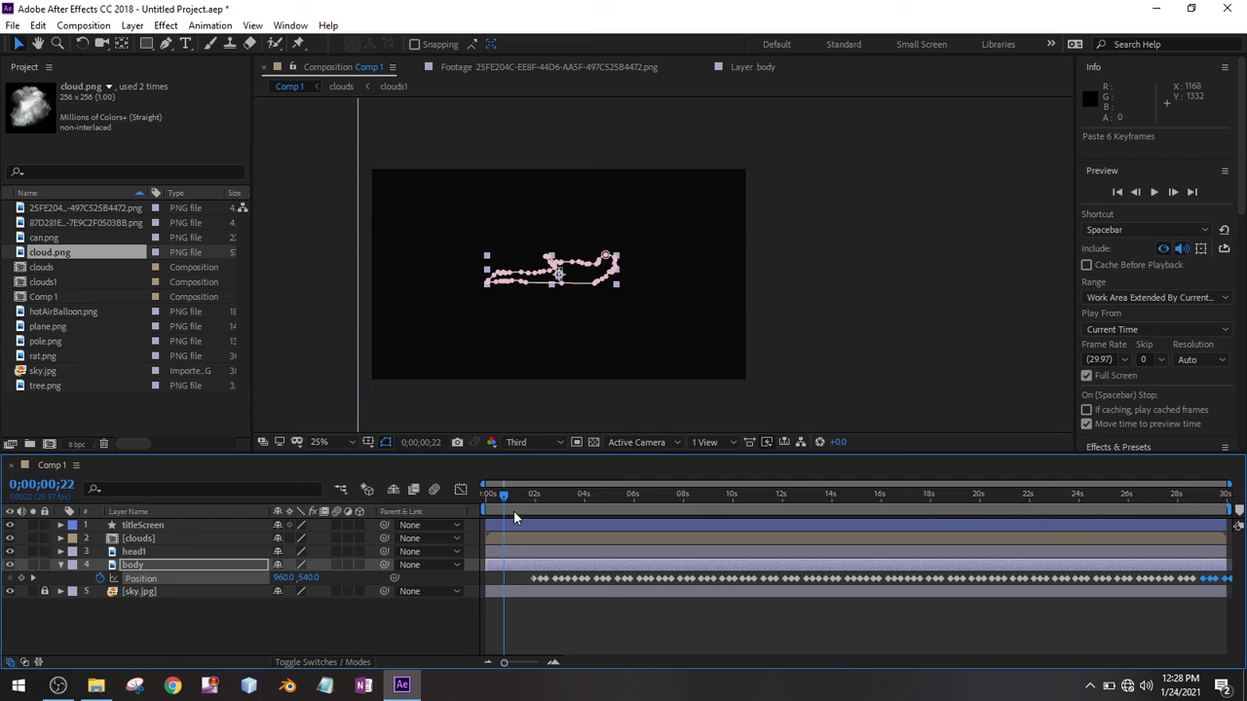
# Step: Enlarge the composition view and move the head1 layer onto the flying body's neck, at position 1219.1, 494.6
pyautogui.moveTo(502, 496); pyautogui.dragTo(532, 504)
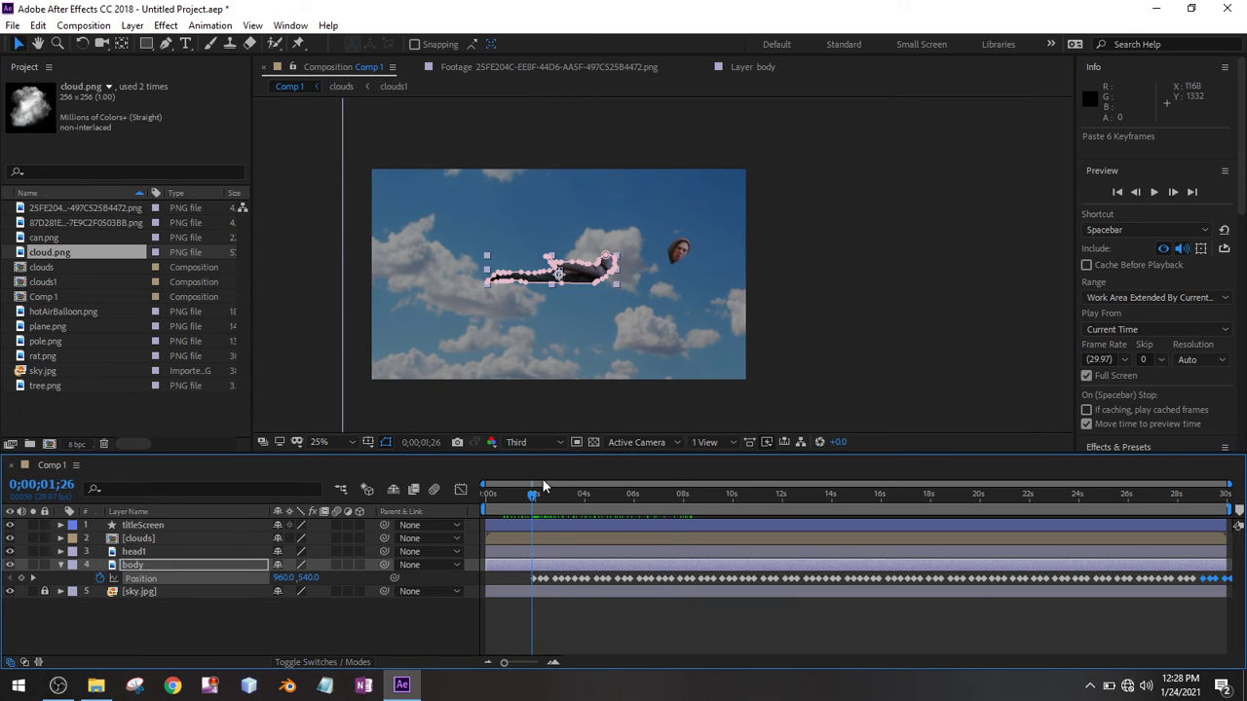
pyautogui.click(353, 442)
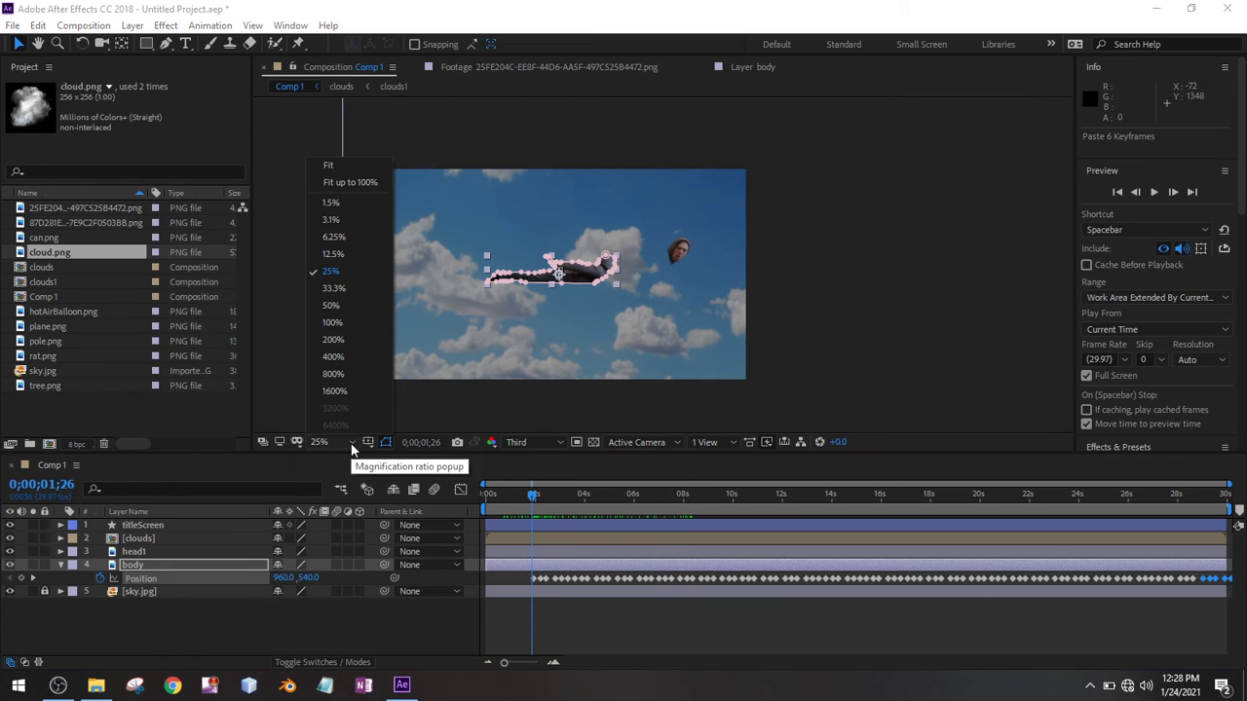
pyautogui.click(350, 179)
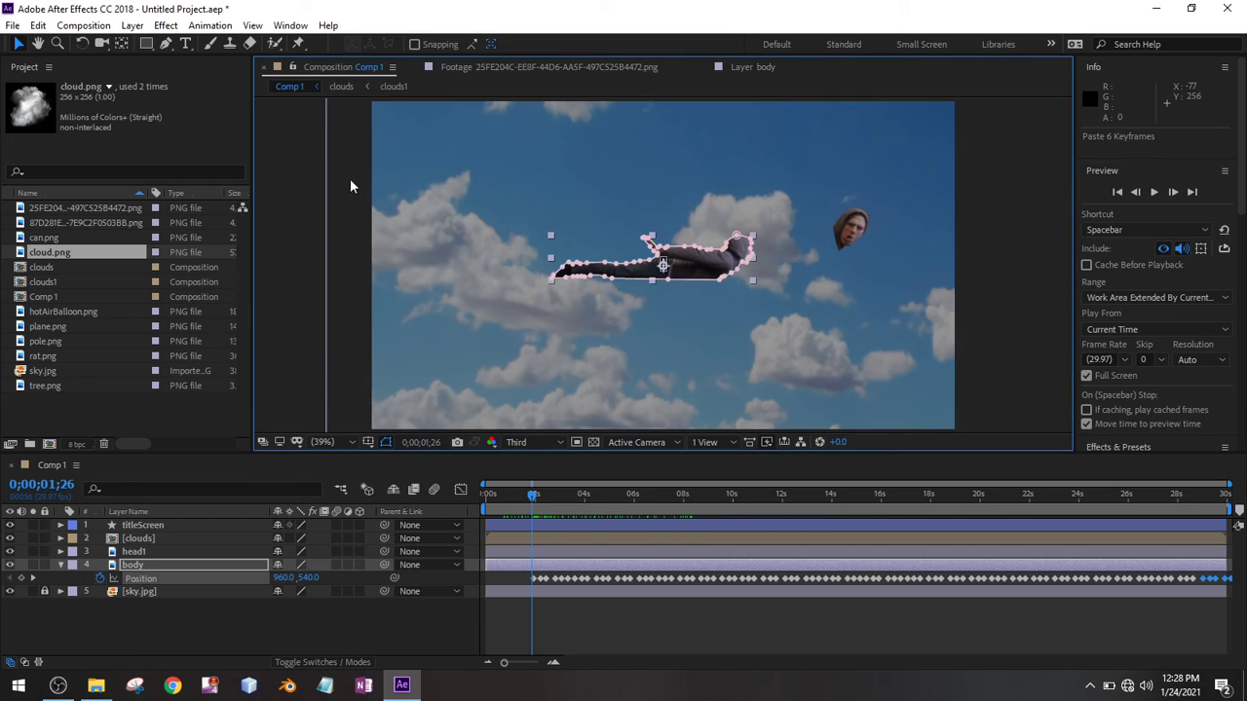
pyautogui.click(818, 210)
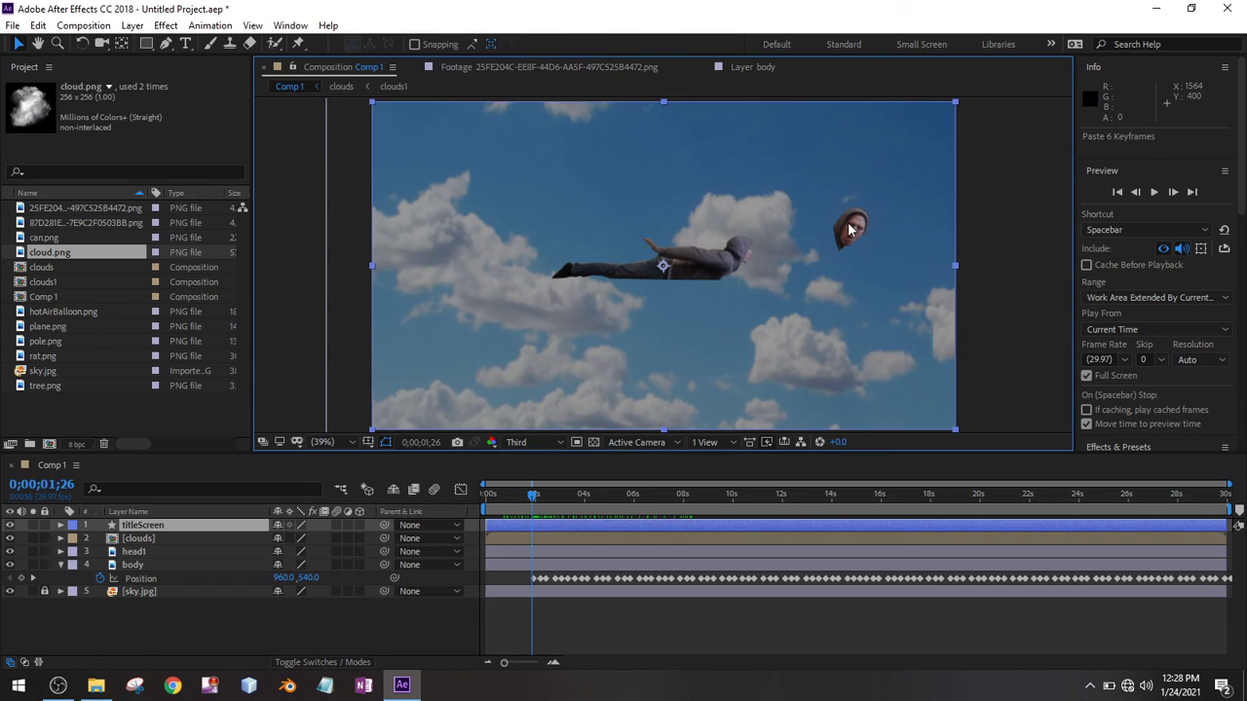
pyautogui.click(171, 548)
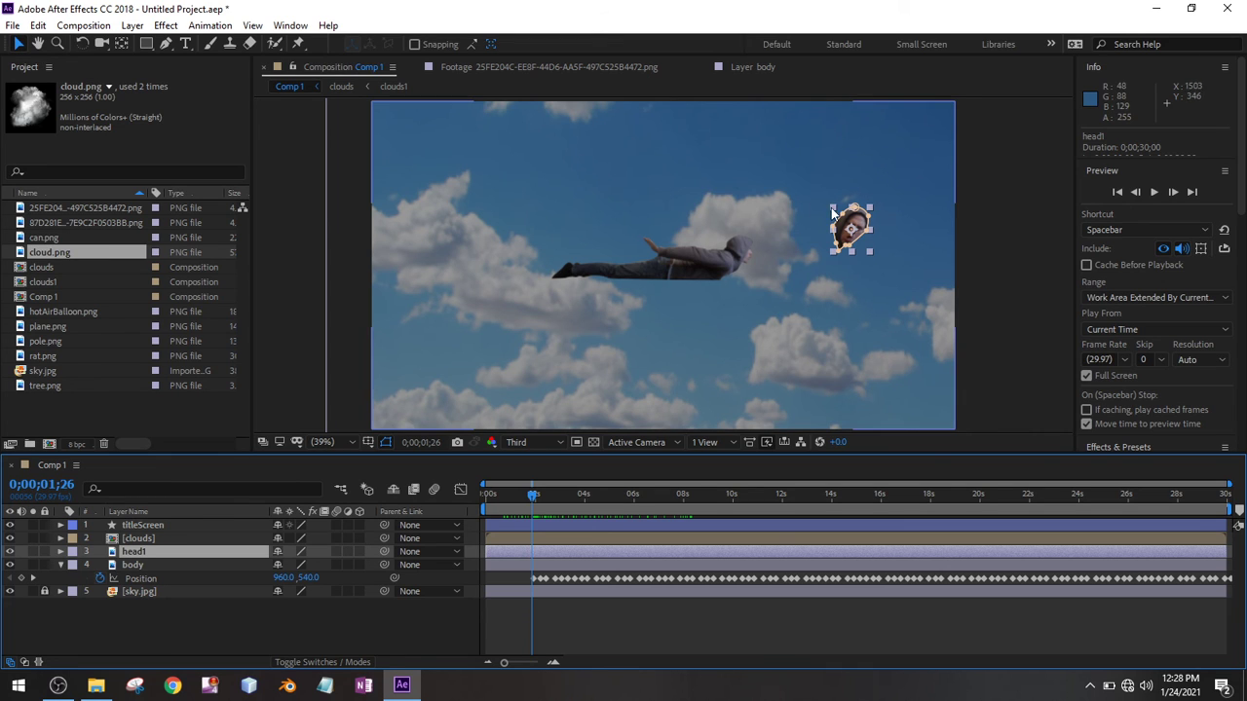
pyautogui.moveTo(857, 224); pyautogui.dragTo(793, 222)
pyautogui.scroll(4, 749, 245)
pyautogui.scroll(-2, 772, 242)
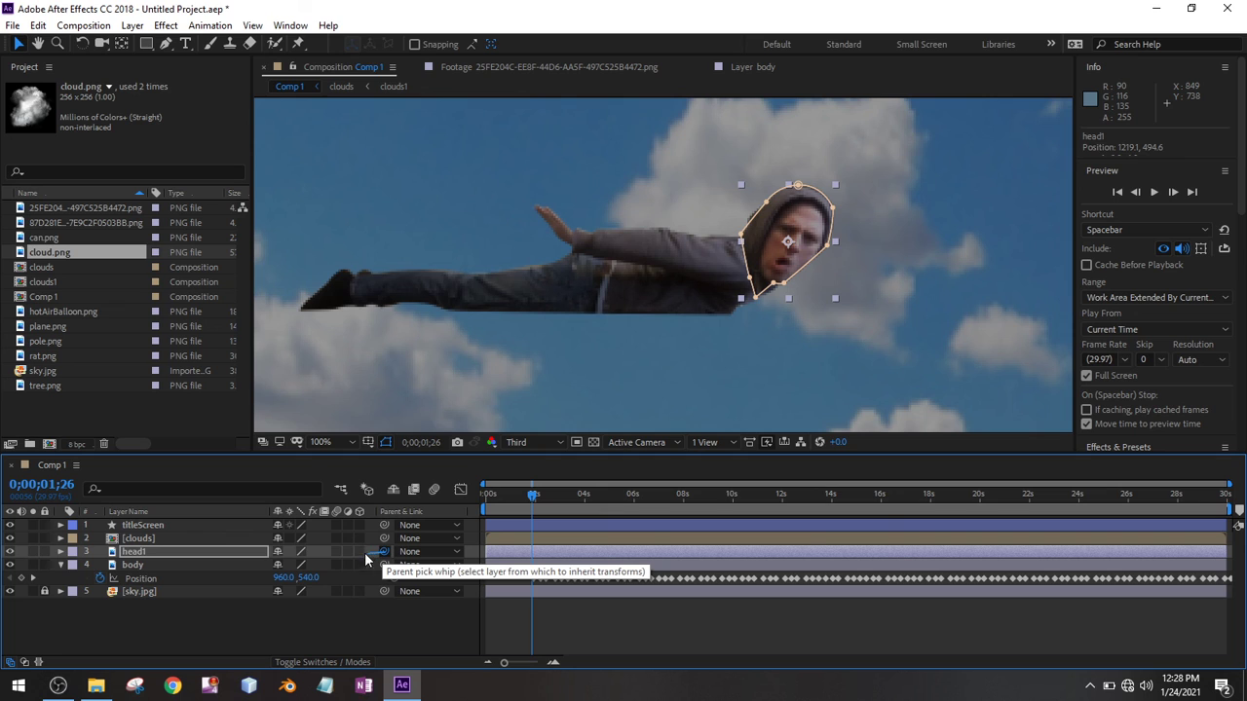
# Step: Parent the head1 layer to the body layer and check the combined motion up to 0;00;02;10
pyautogui.moveTo(365, 558); pyautogui.dragTo(199, 570)
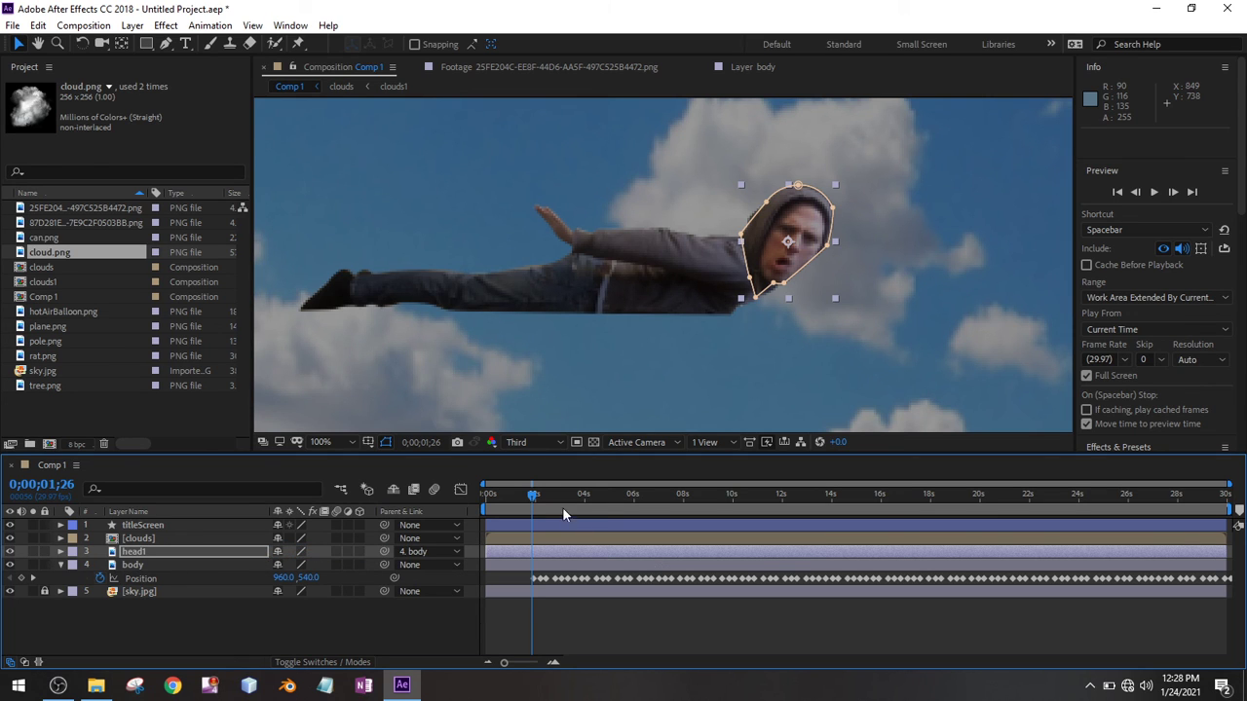
pyautogui.moveTo(532, 499)
pyautogui.mouseDown()
pyautogui.moveTo(604, 492)
pyautogui.moveTo(542, 501)
pyautogui.mouseUp()
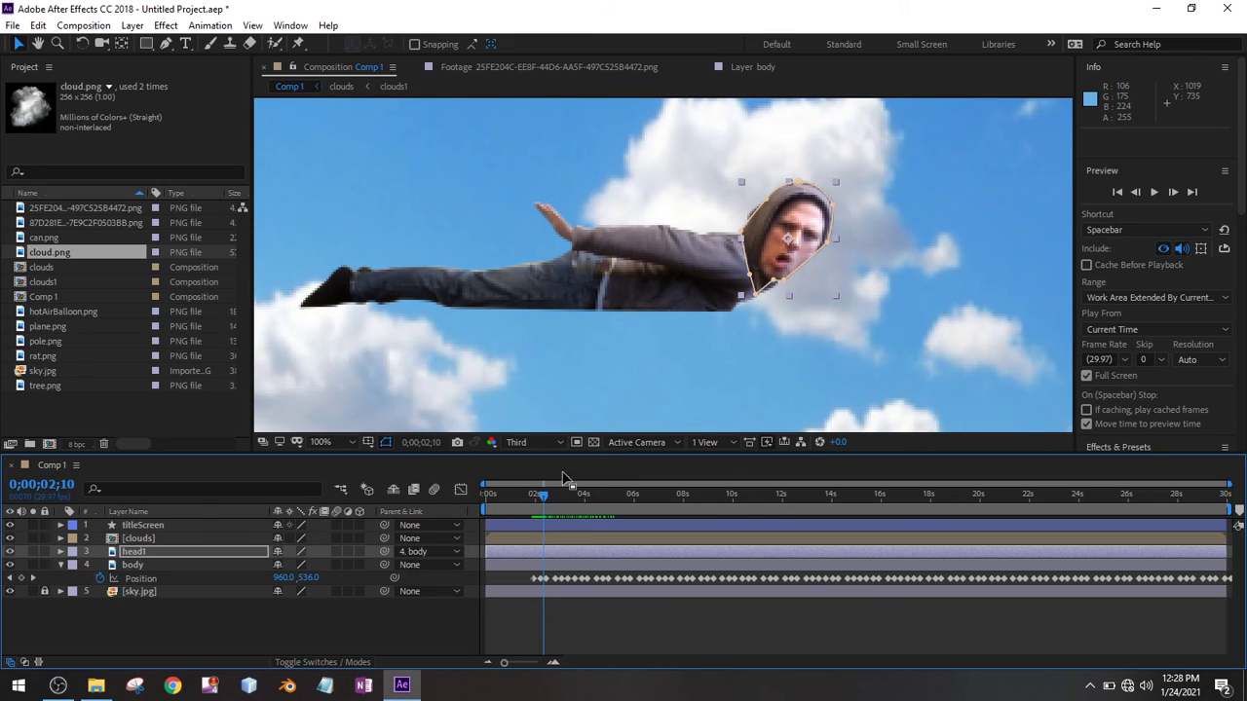
# Step: Hide the head1 layer and collapse the body layer's properties
pyautogui.click(11, 551)
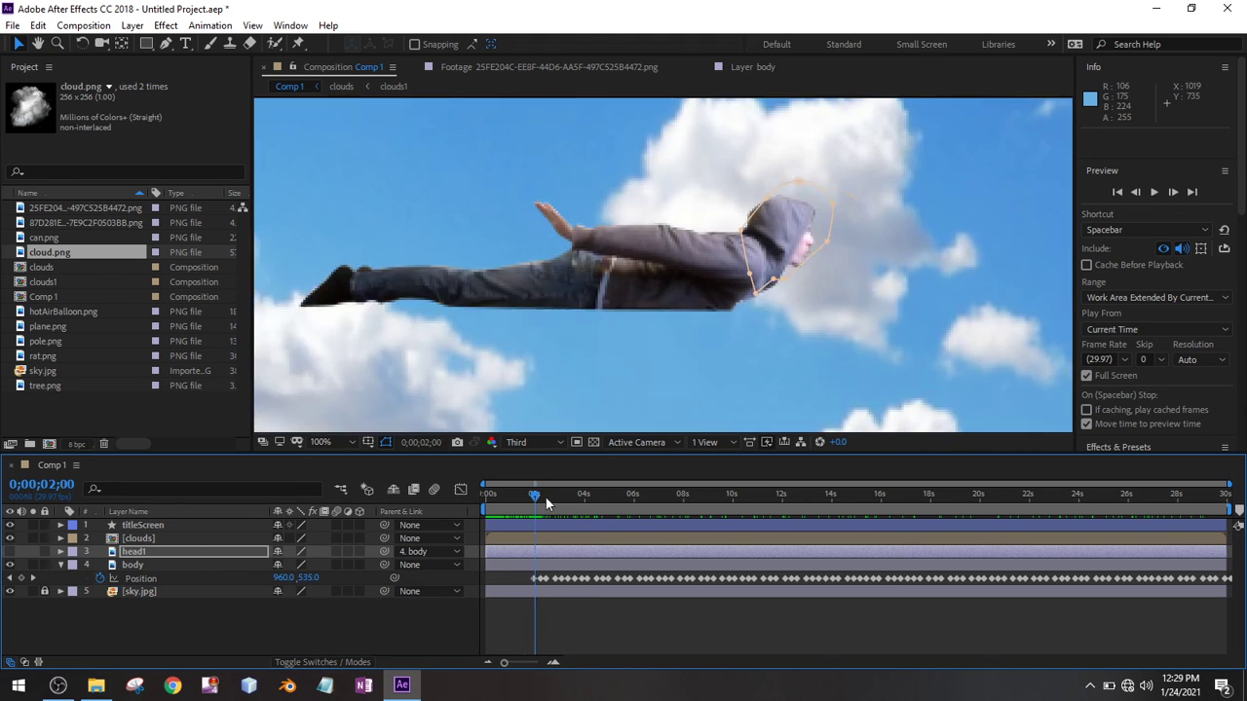
pyautogui.moveTo(542, 499); pyautogui.dragTo(584, 497)
pyautogui.click(152, 606)
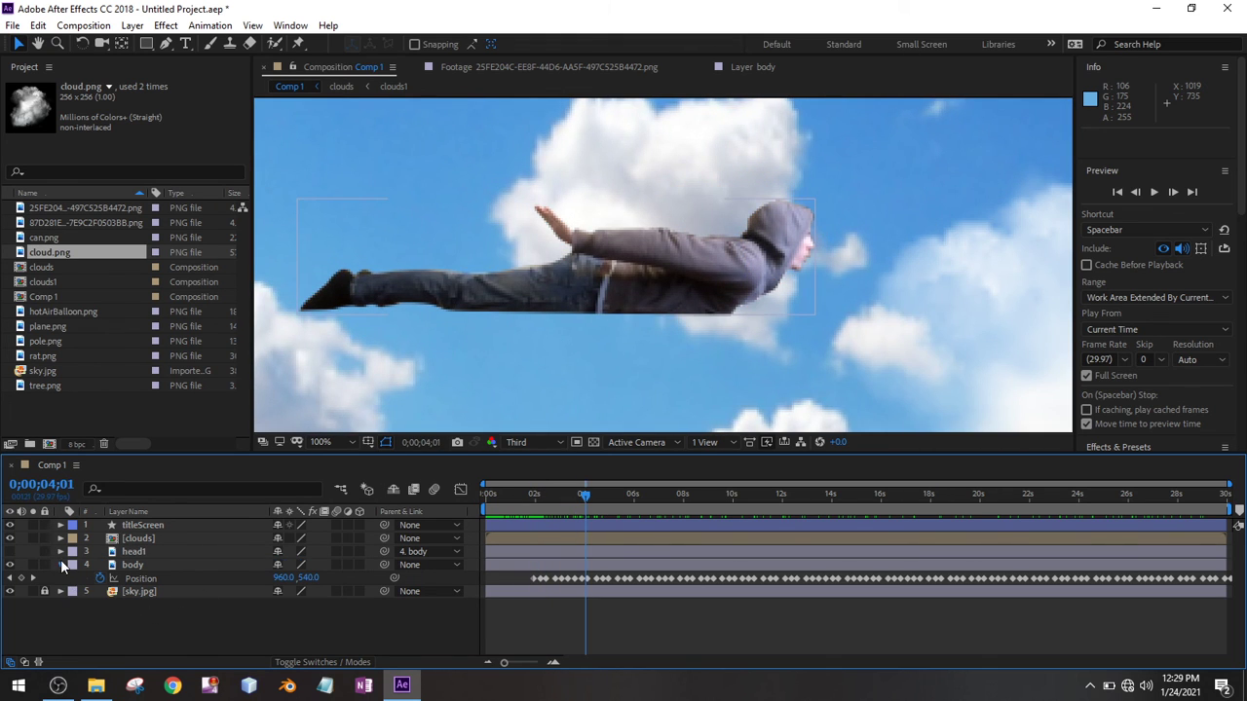
pyautogui.click(60, 565)
# Step: Set up the Pen tool with a red fill and a 7 px stroke at 0;00;05;14
pyautogui.moveTo(578, 496); pyautogui.dragTo(622, 498)
pyautogui.scroll(-4, 605, 273)
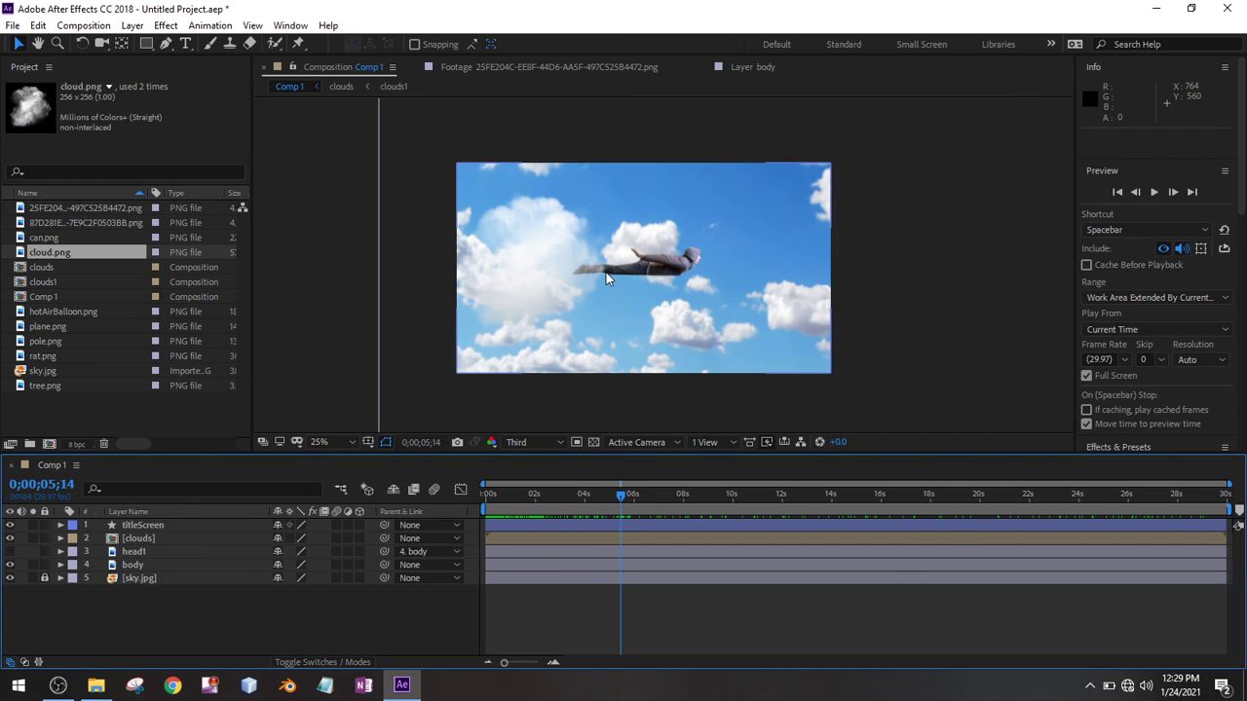
pyautogui.scroll(2, 605, 277)
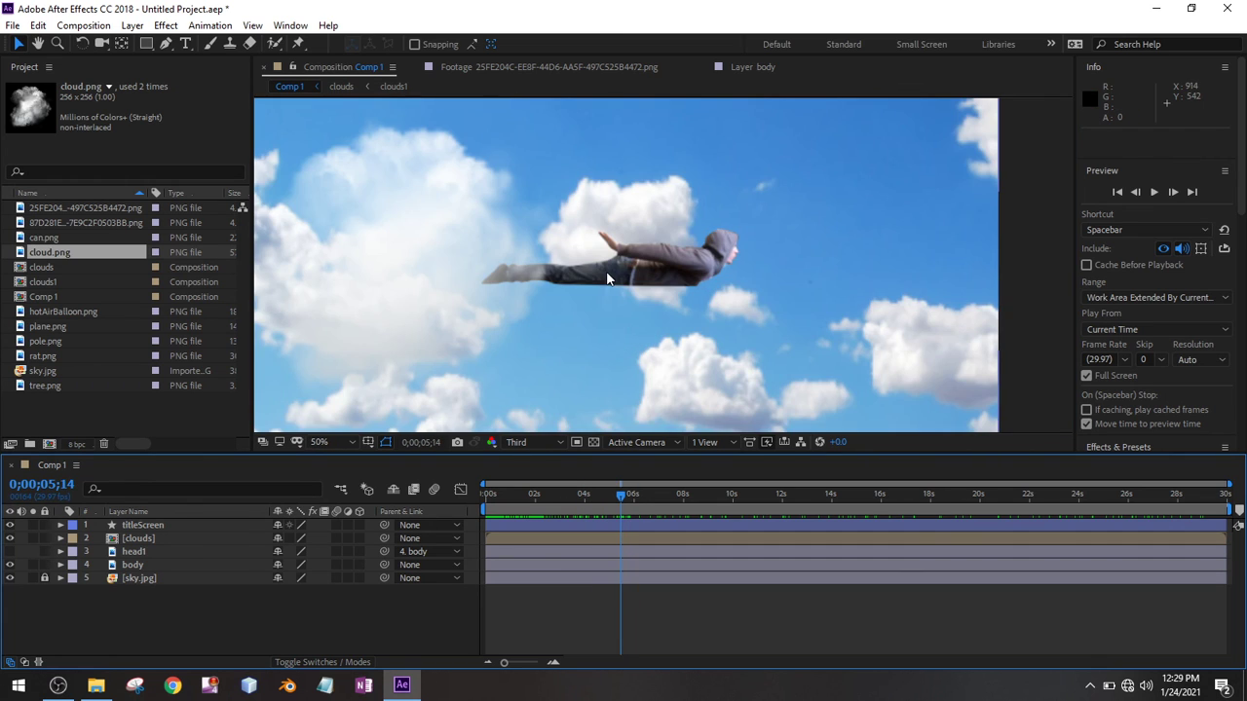
pyautogui.click(171, 49)
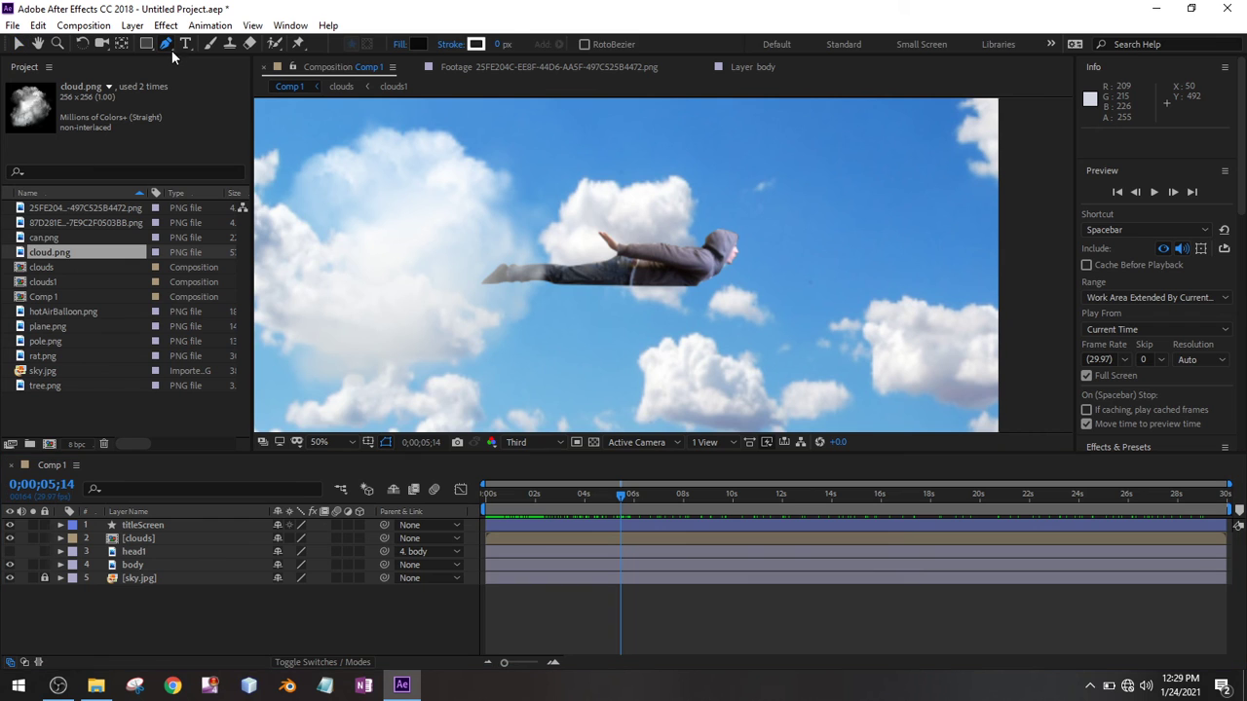
pyautogui.click(421, 44)
pyautogui.click(598, 278)
pyautogui.click(767, 251)
pyautogui.click(852, 150)
pyautogui.click(850, 183)
pyautogui.click(765, 185)
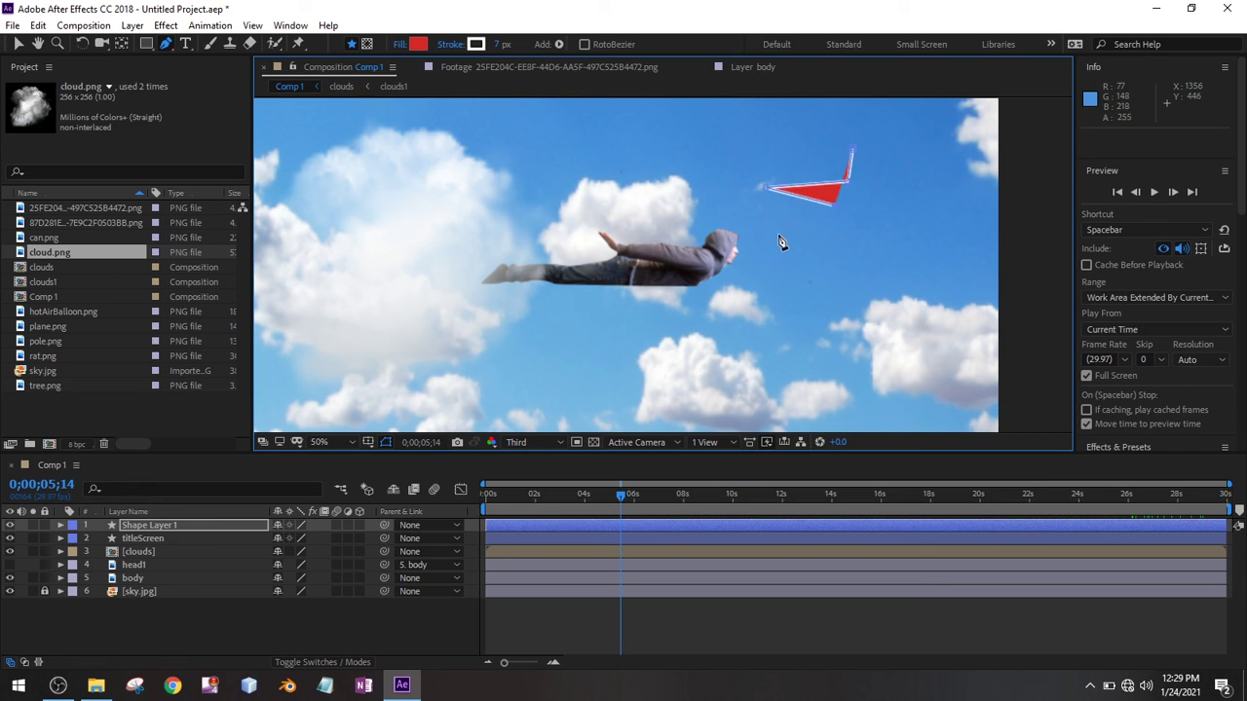
pyautogui.hotkey('ctrl', 'z')
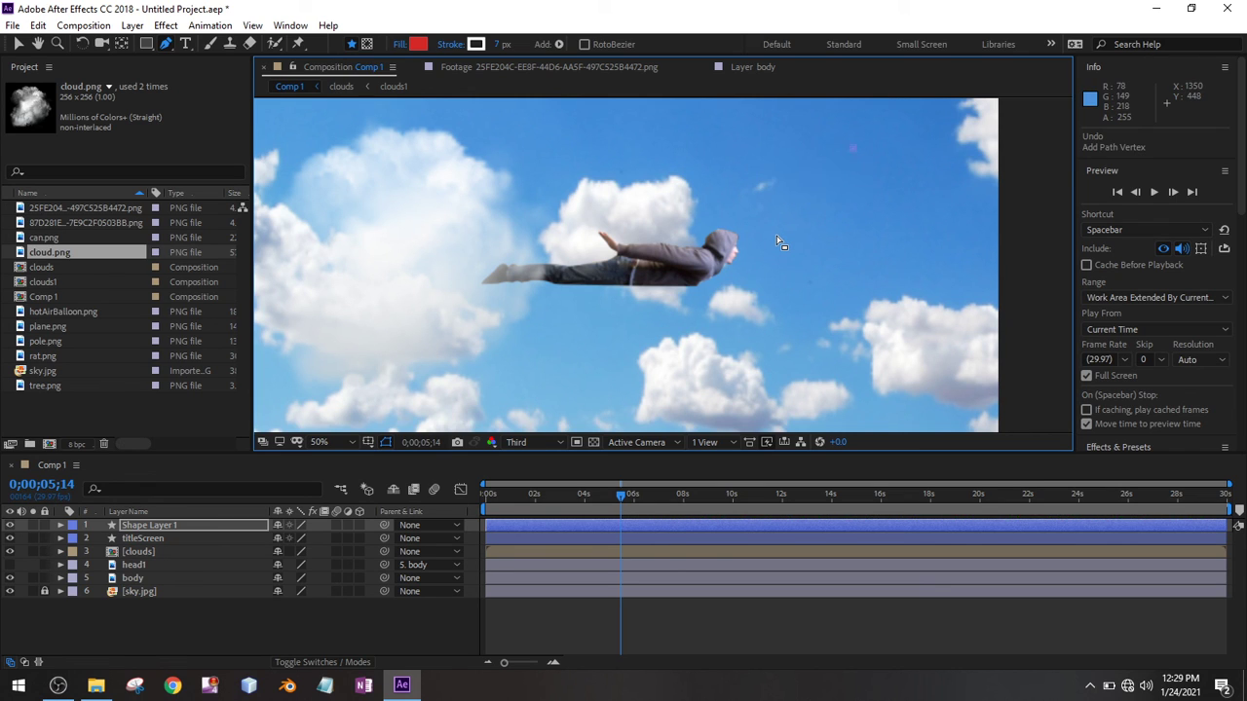
pyautogui.hotkey('ctrl', 'z')
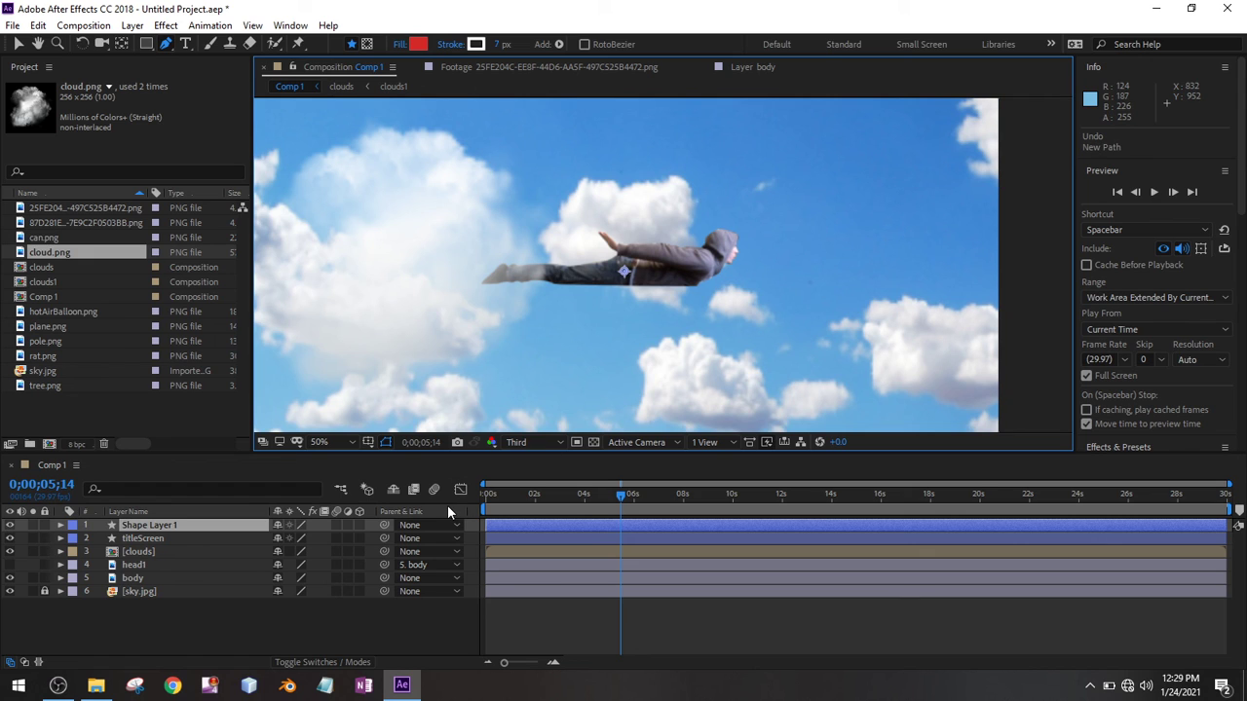
pyautogui.hotkey('ctrl', 'z')
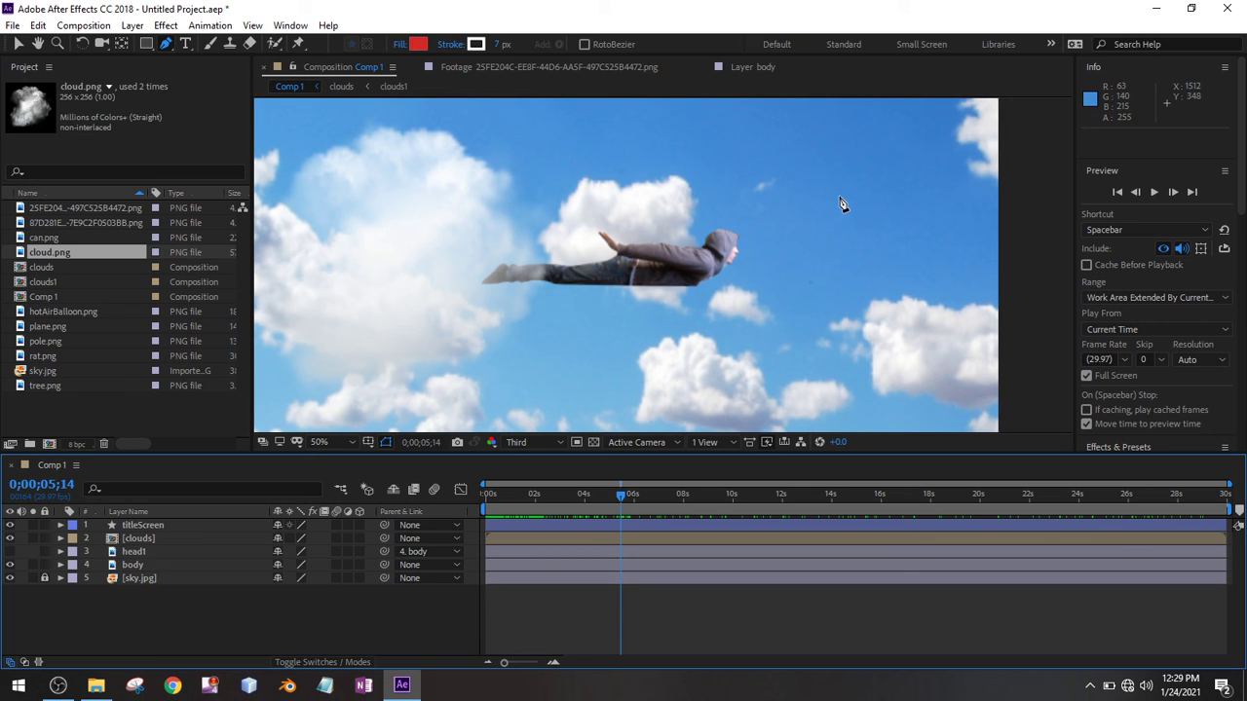
# Step: Draw a closed, spiky red comic burst with a white outline in the sky in front of the flying man
pyautogui.scroll(2, 843, 201)
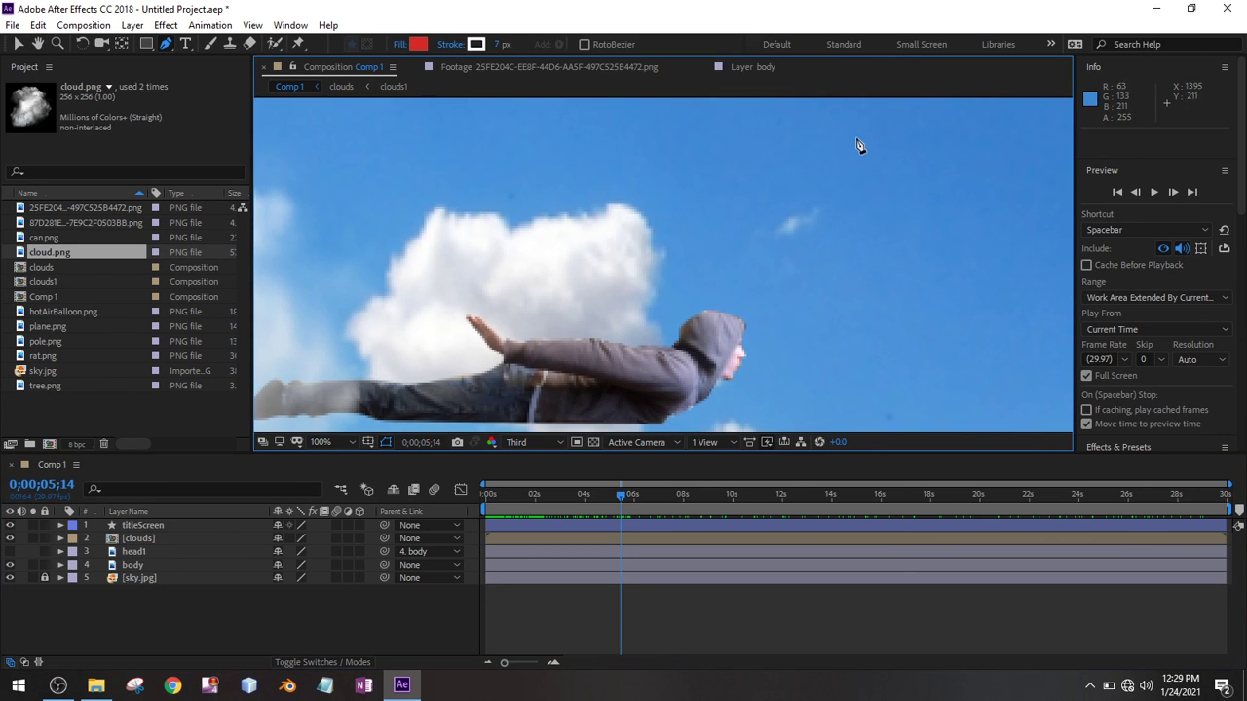
pyautogui.click(855, 137)
pyautogui.click(863, 181)
pyautogui.click(726, 195)
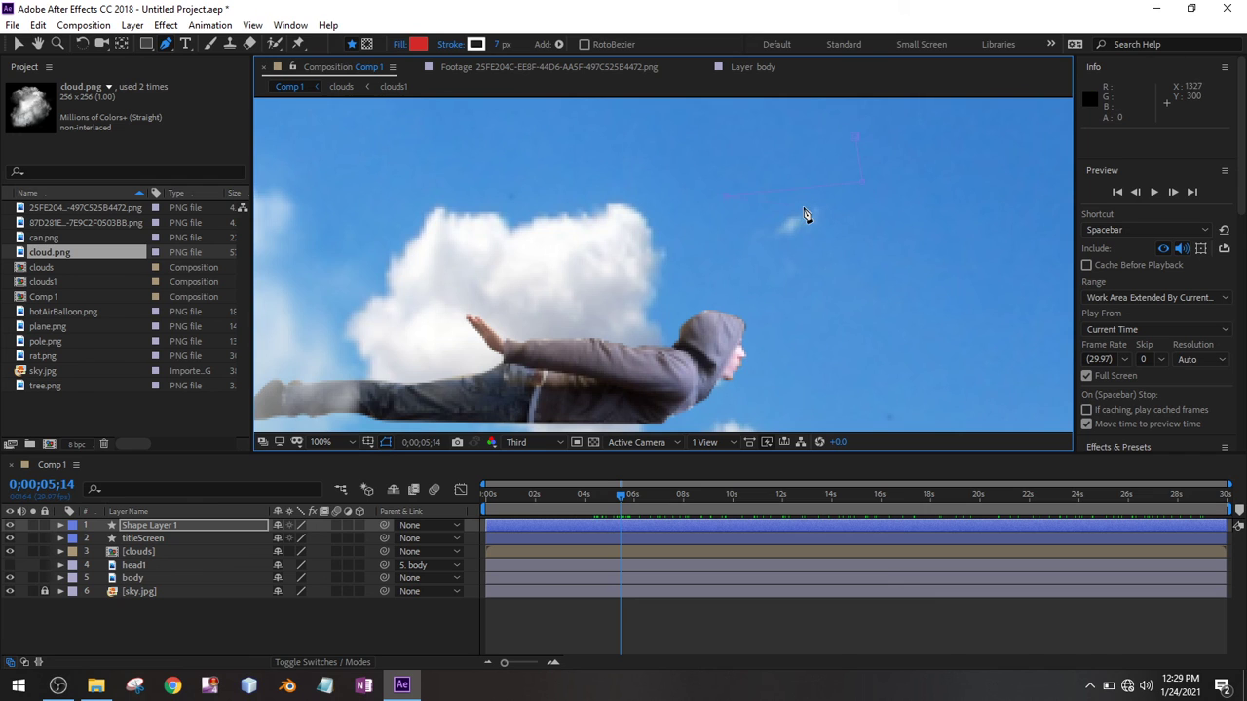
pyautogui.click(884, 266)
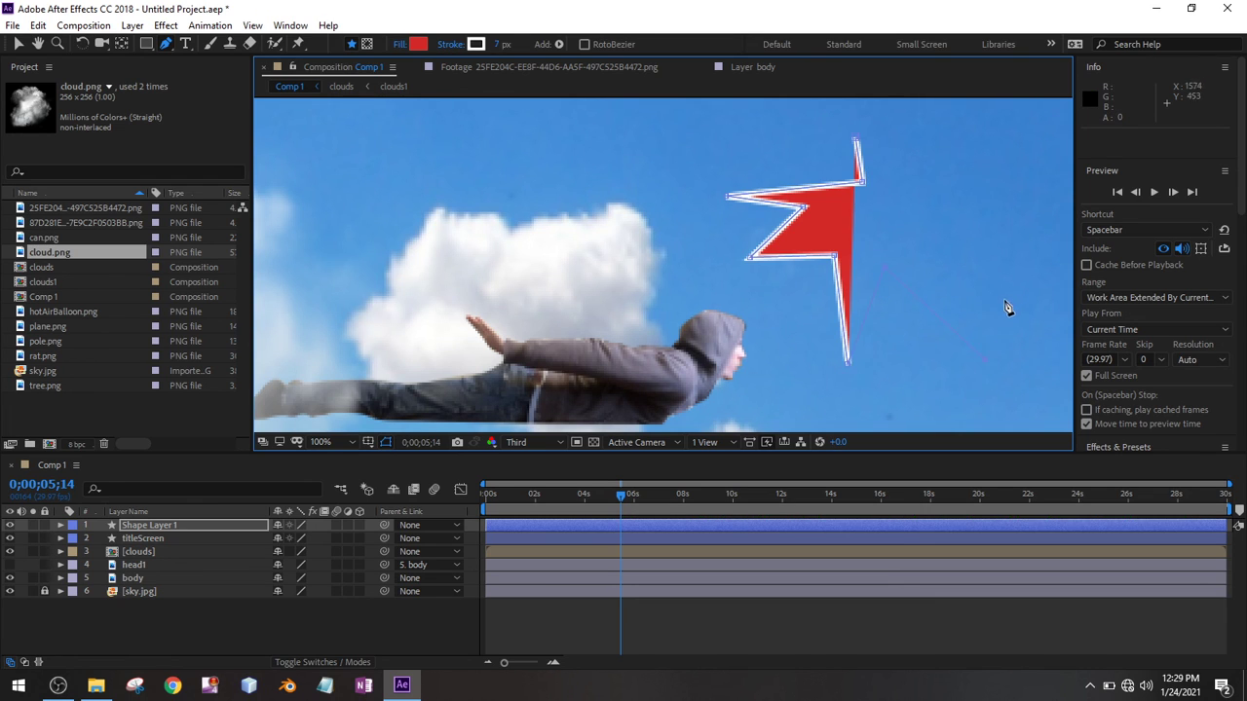
pyautogui.moveTo(1042, 307); pyautogui.dragTo(729, 329)
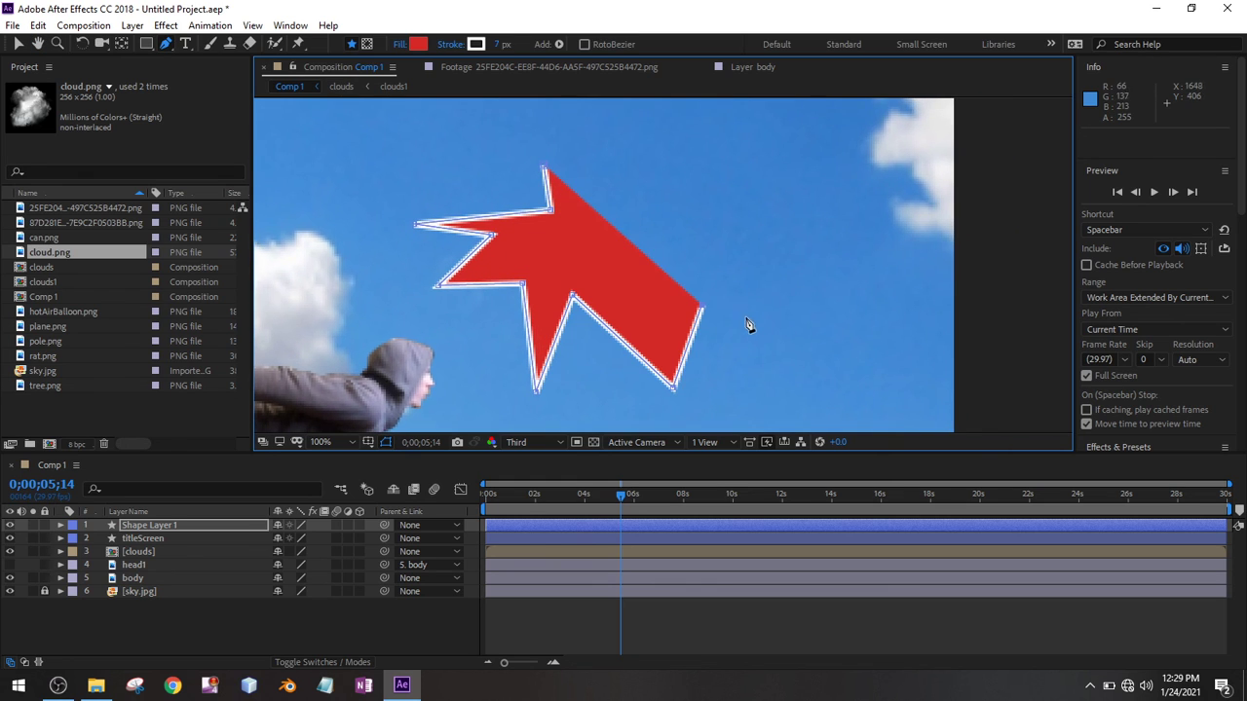
pyautogui.click(766, 312)
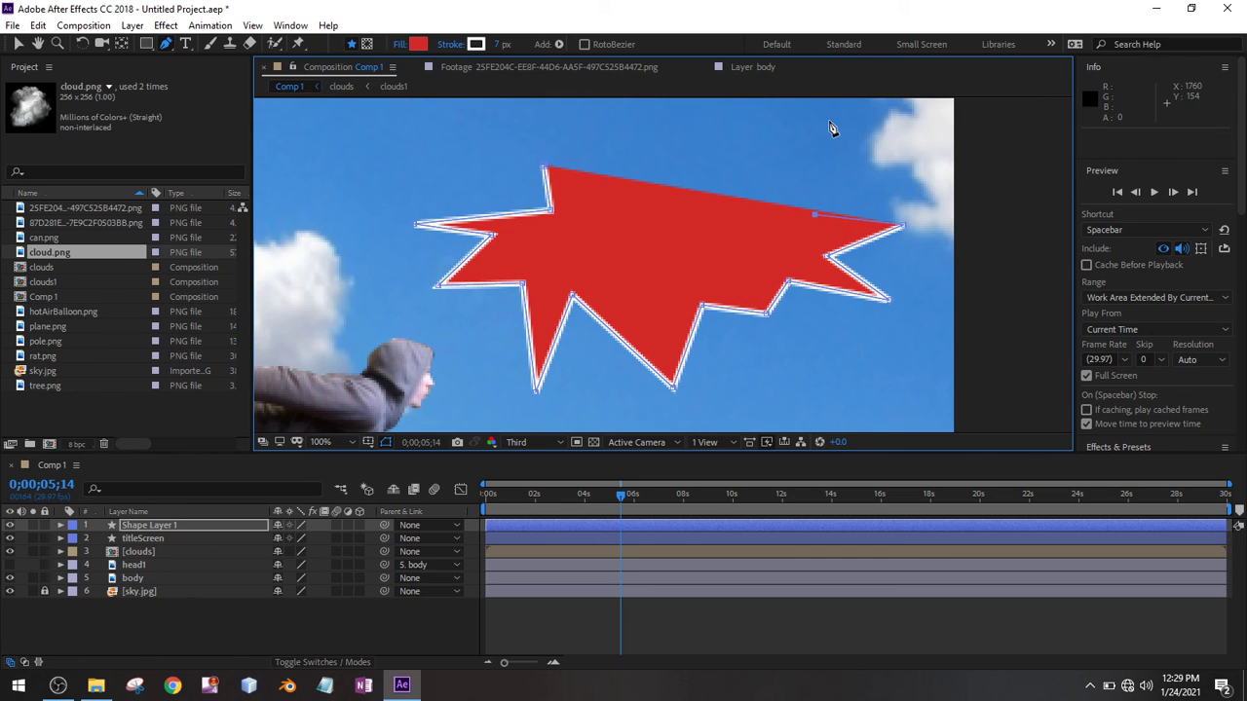
pyautogui.click(729, 115)
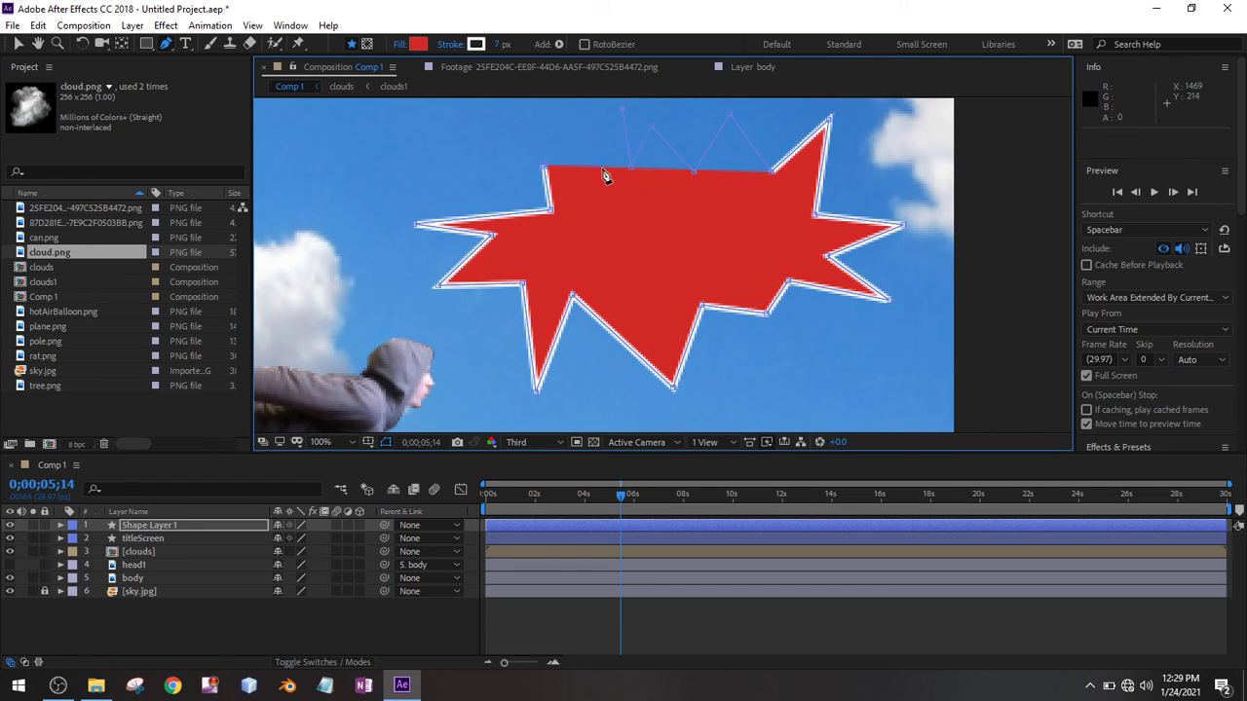
pyautogui.click(545, 171)
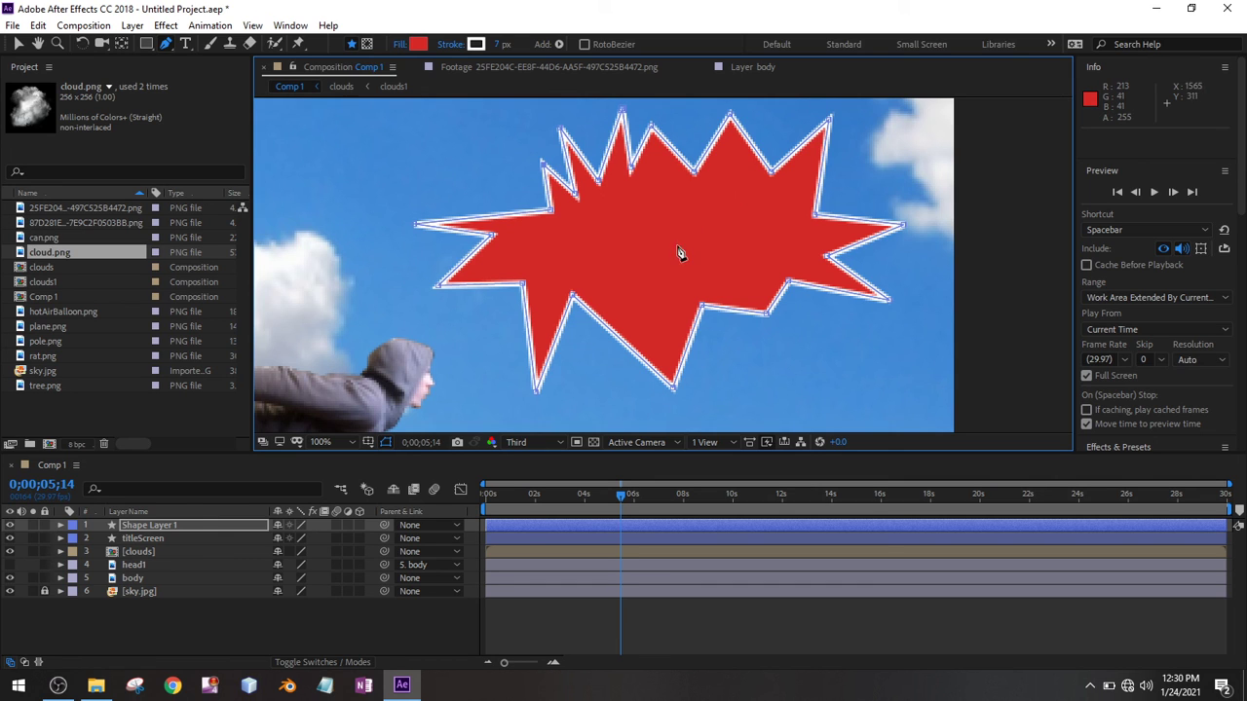
# Step: Pull the burst's bottom and lower-right points outward to enlarge the lower part of the shape
pyautogui.click(17, 44)
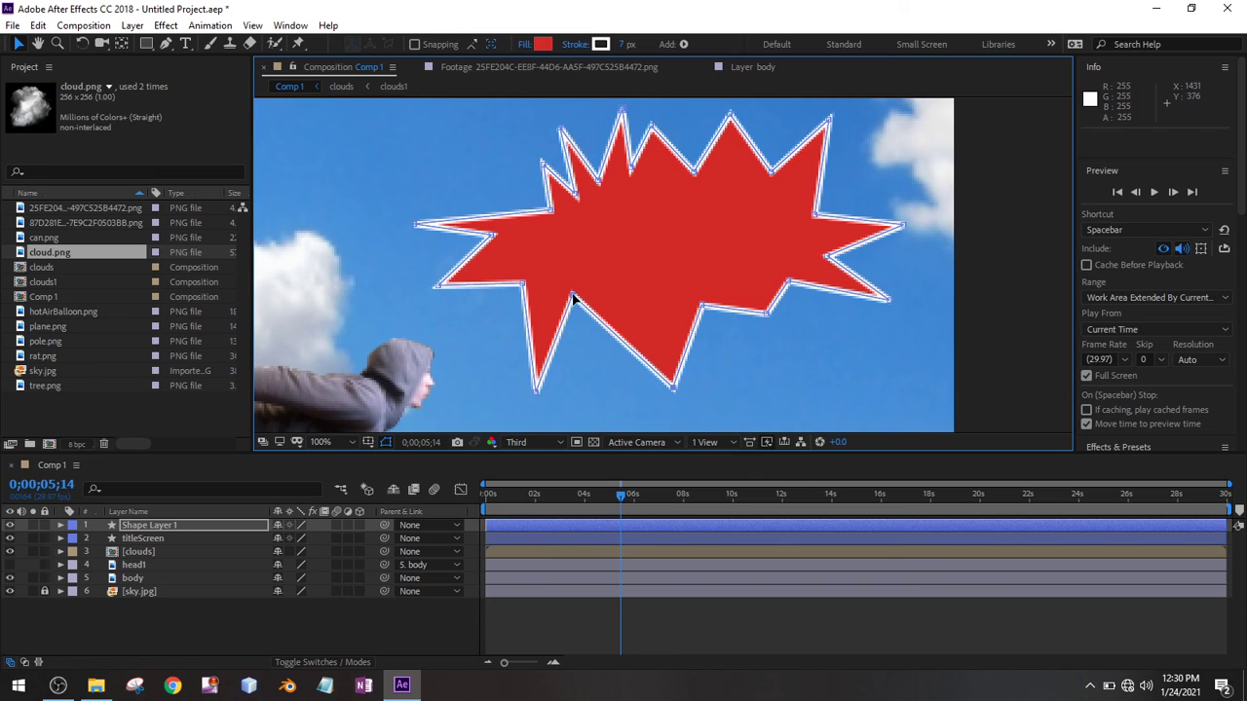
pyautogui.moveTo(573, 297); pyautogui.dragTo(614, 340)
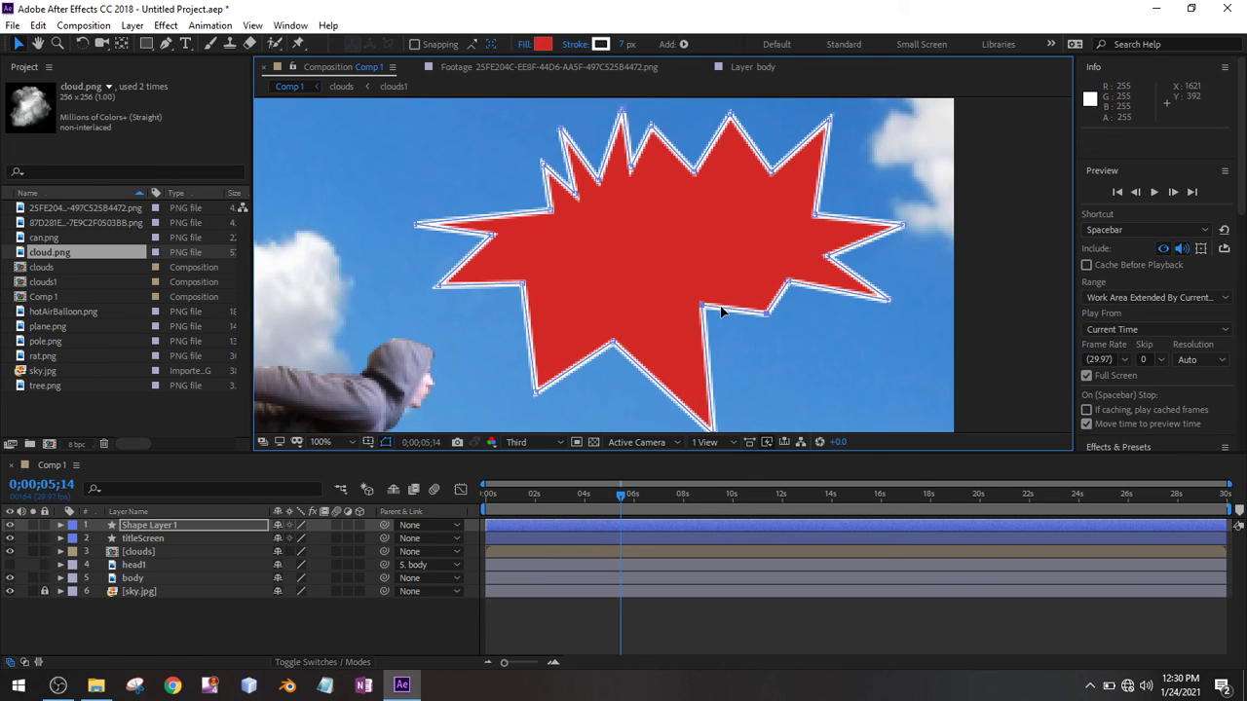
pyautogui.moveTo(700, 308); pyautogui.dragTo(733, 349)
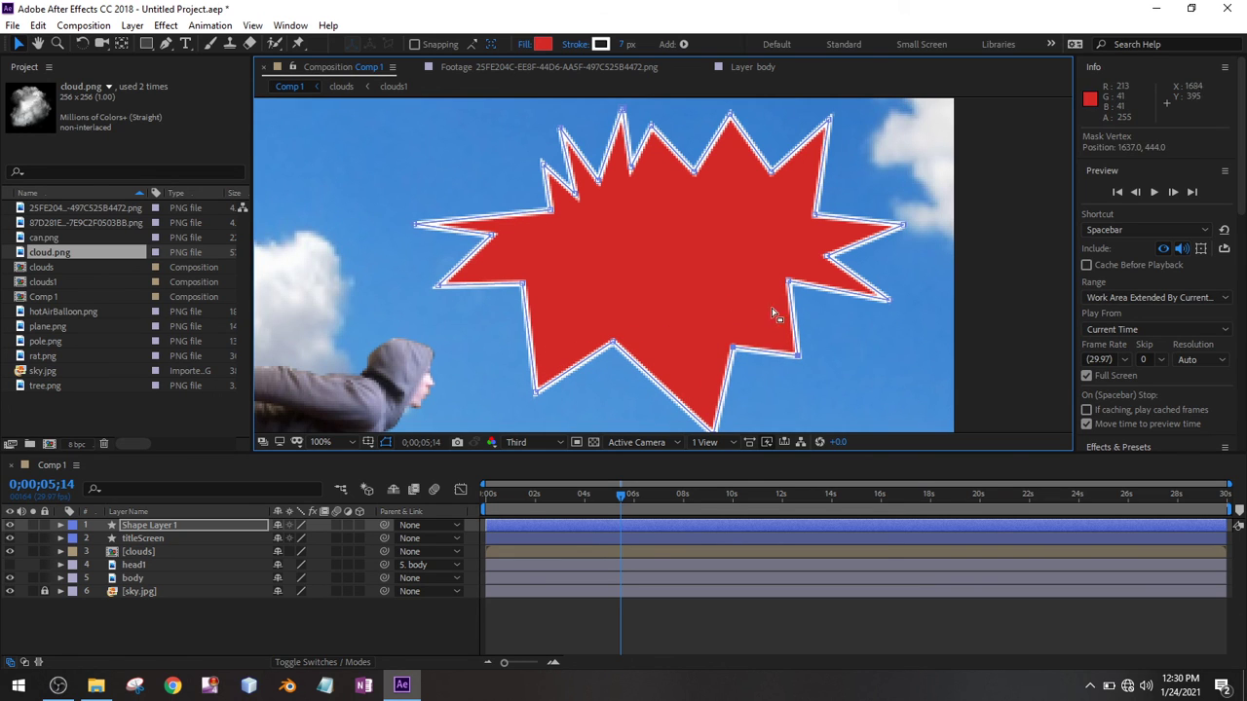
pyautogui.moveTo(791, 282); pyautogui.dragTo(818, 307)
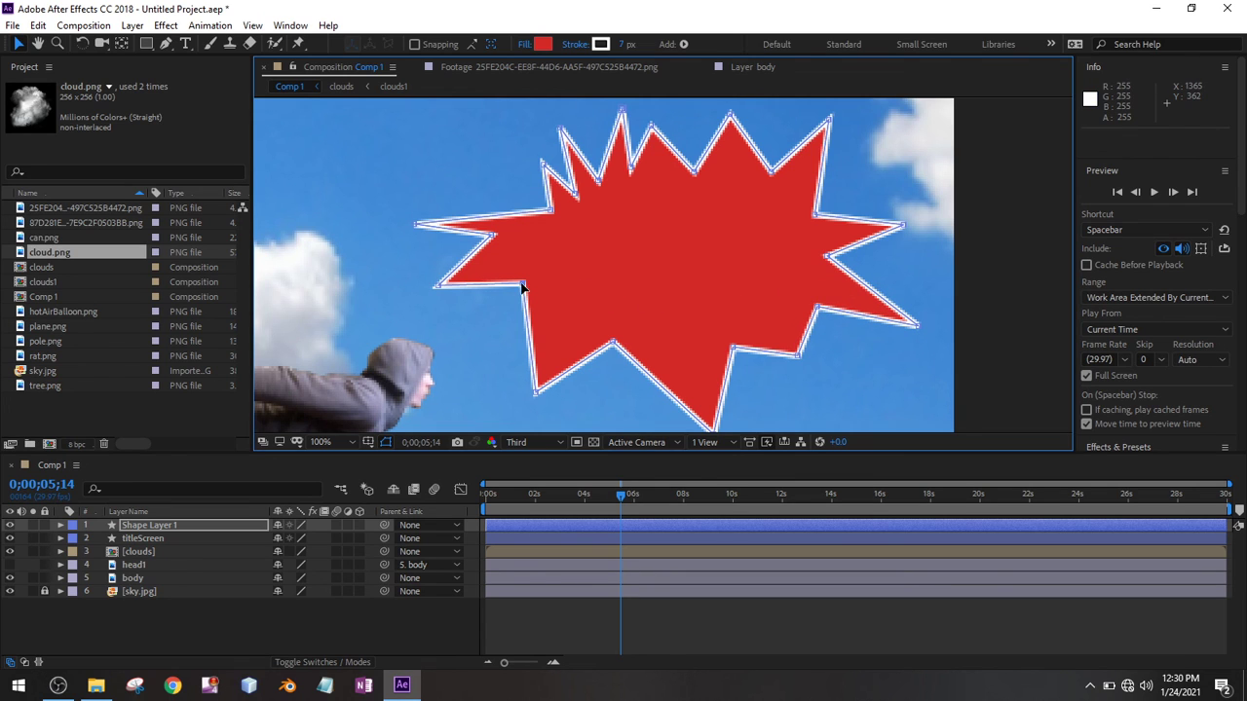
# Step: Reshape the burst's left-hand and bottom-left points to widen the shape and even out its spikes
pyautogui.moveTo(524, 284); pyautogui.dragTo(410, 305)
pyautogui.moveTo(413, 226); pyautogui.dragTo(433, 183)
pyautogui.moveTo(493, 234); pyautogui.dragTo(477, 246)
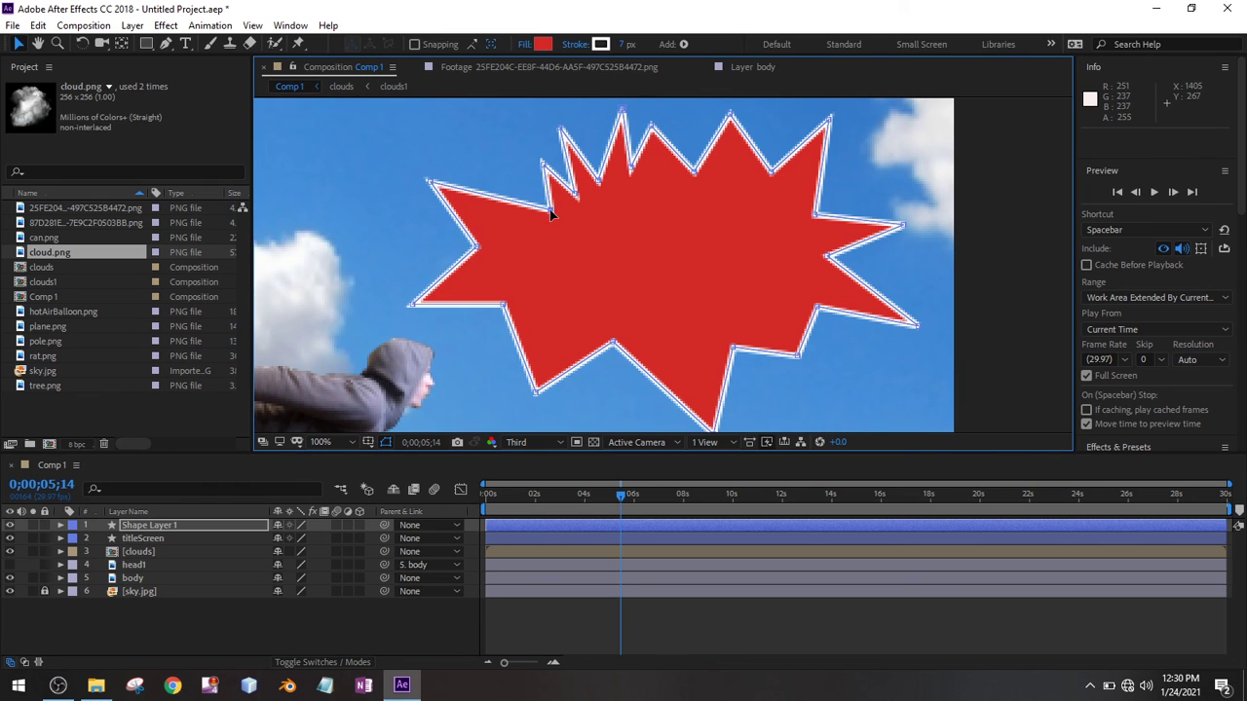
pyautogui.moveTo(550, 210); pyautogui.dragTo(537, 211)
pyautogui.moveTo(543, 165); pyautogui.dragTo(514, 142)
pyautogui.moveTo(539, 209); pyautogui.dragTo(507, 206)
pyautogui.moveTo(425, 183); pyautogui.dragTo(421, 202)
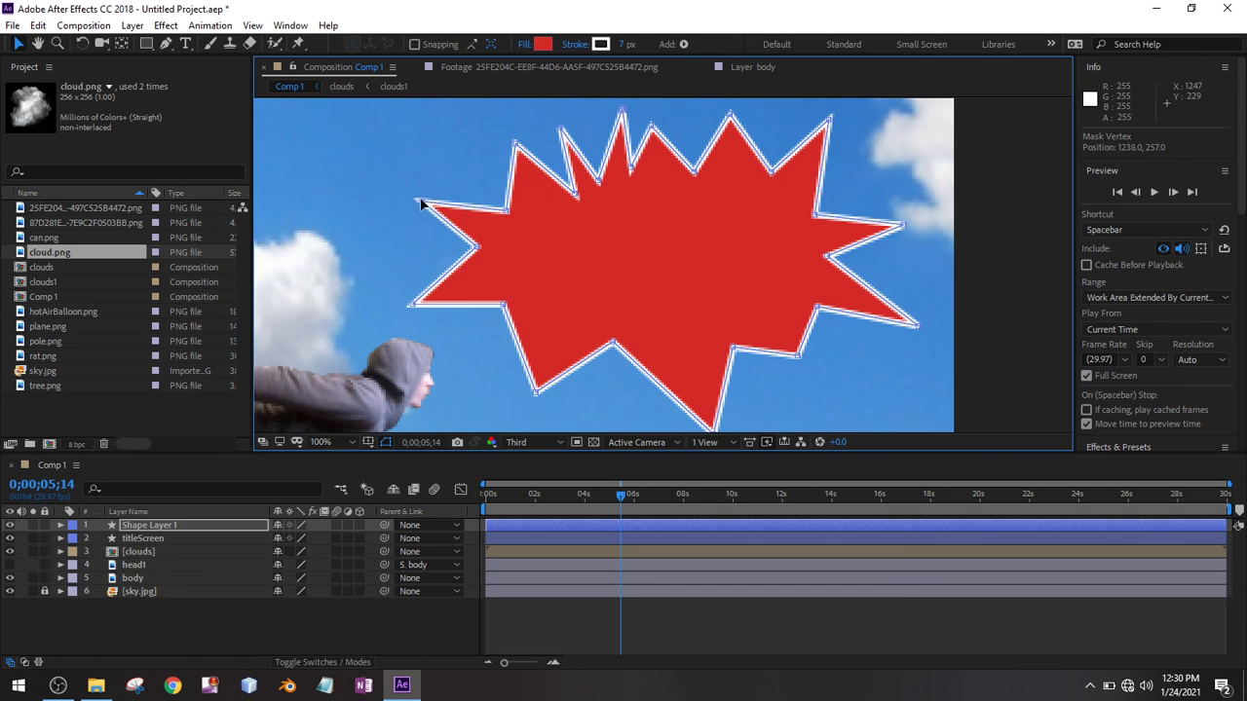
pyautogui.moveTo(503, 305); pyautogui.dragTo(482, 308)
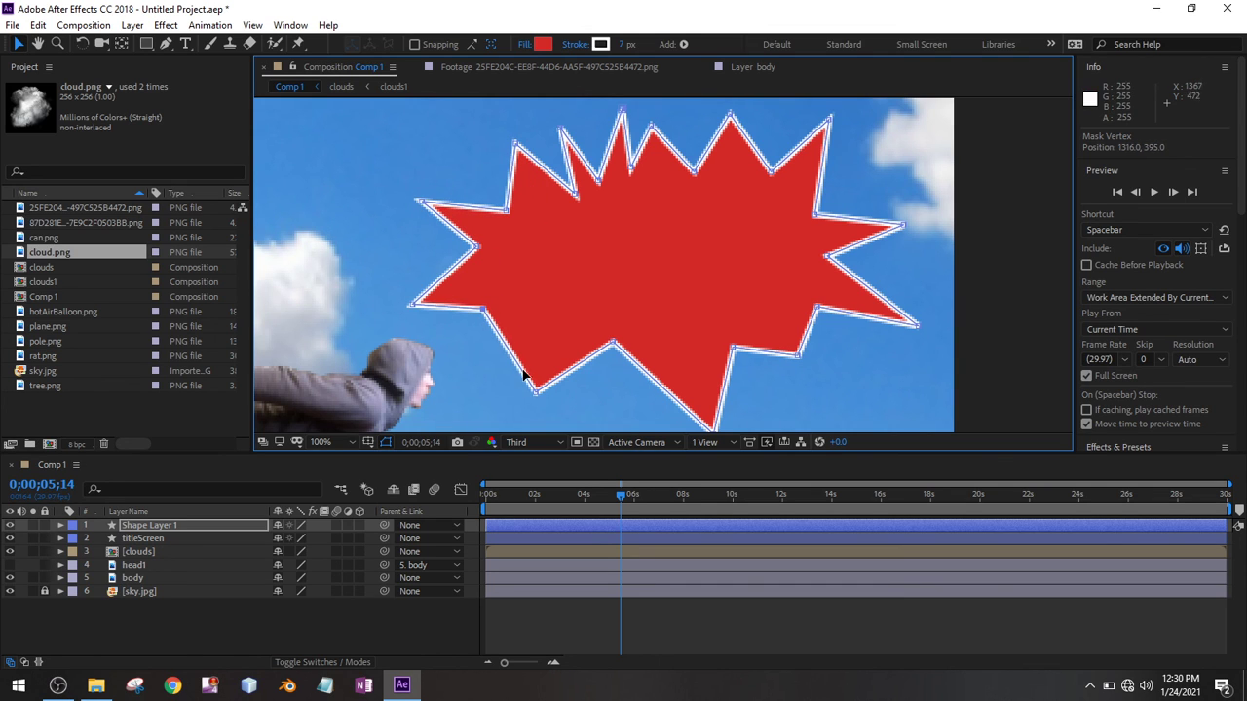
pyautogui.moveTo(535, 389); pyautogui.dragTo(501, 401)
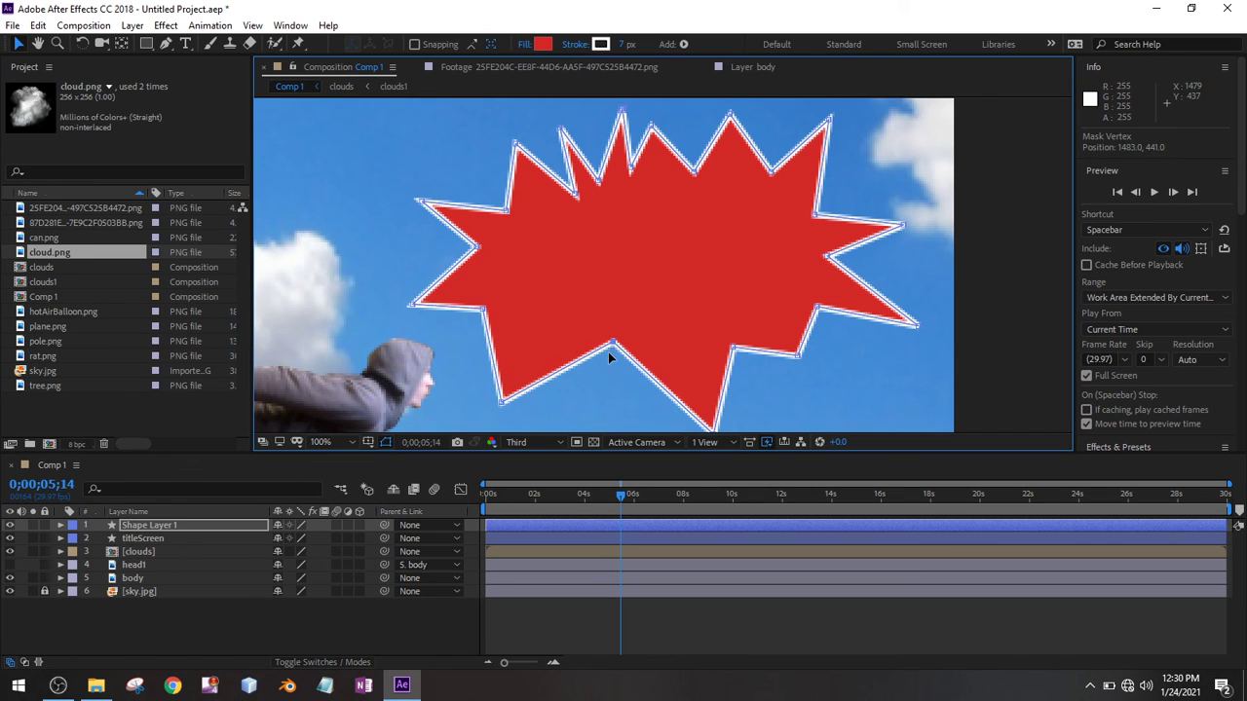
pyautogui.moveTo(609, 353); pyautogui.dragTo(604, 364)
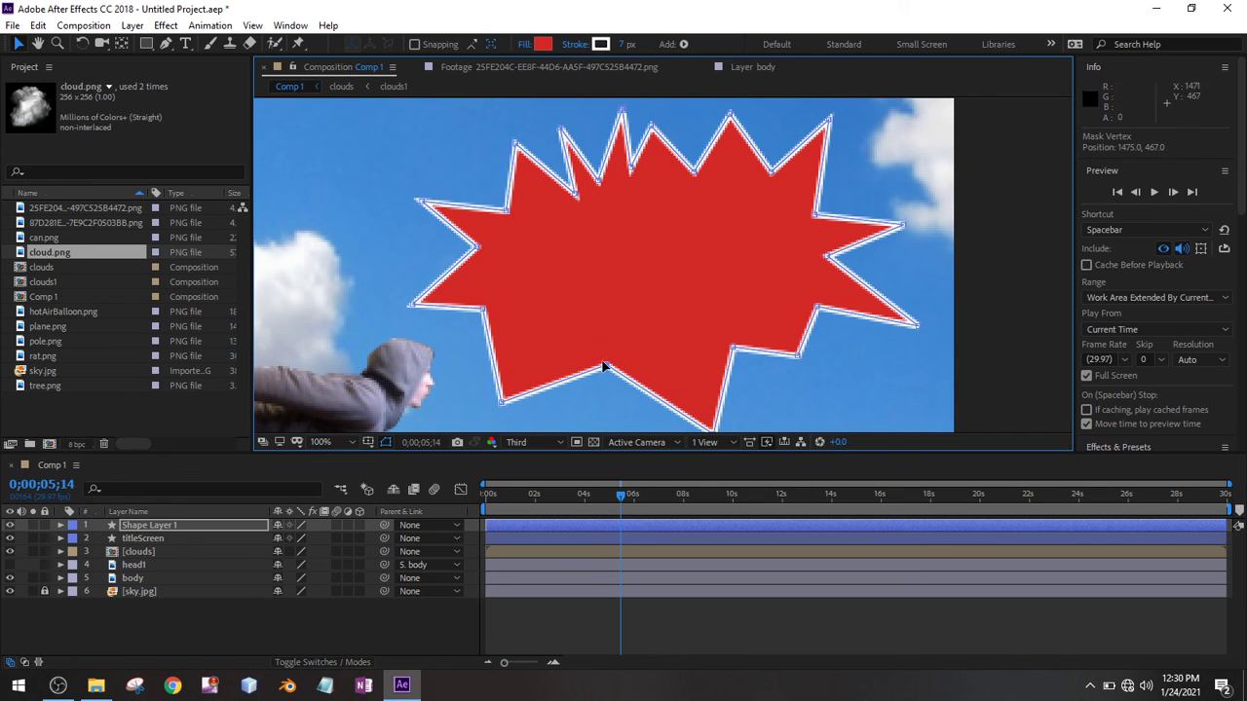
# Step: Add a separate text layer reading "BAM!" on the red burst
pyautogui.click(343, 615)
pyautogui.click(186, 43)
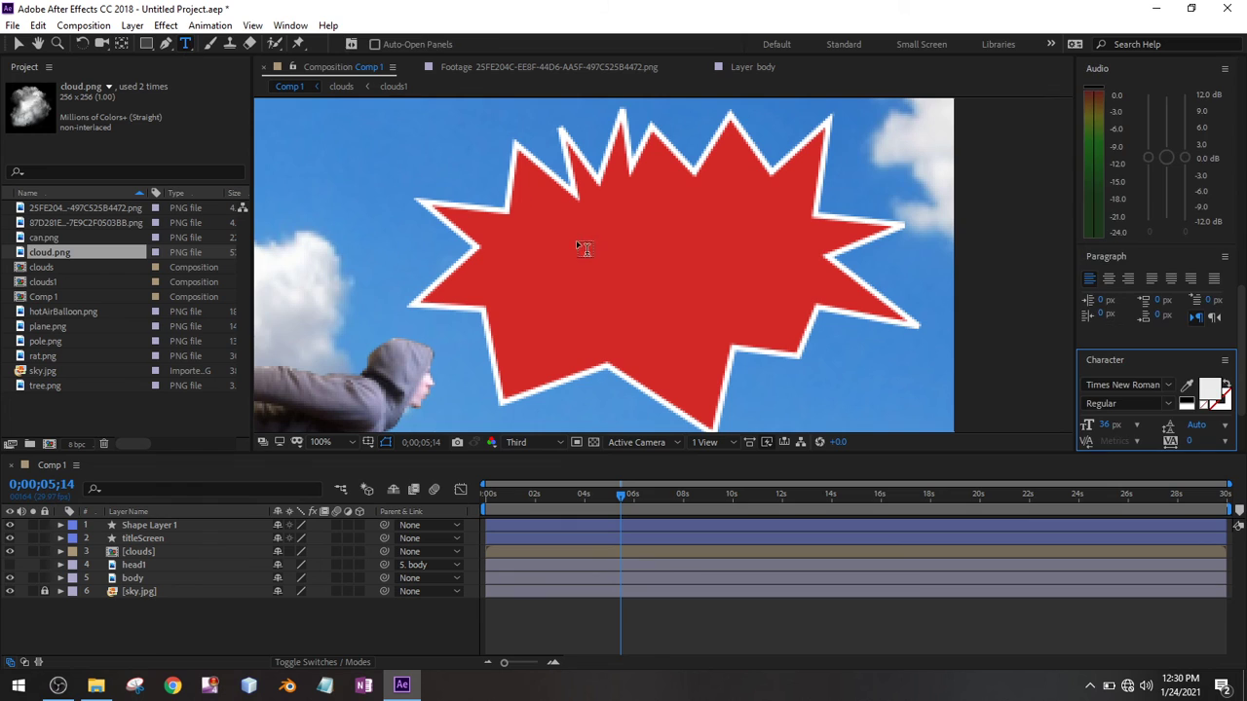
pyautogui.click(584, 250)
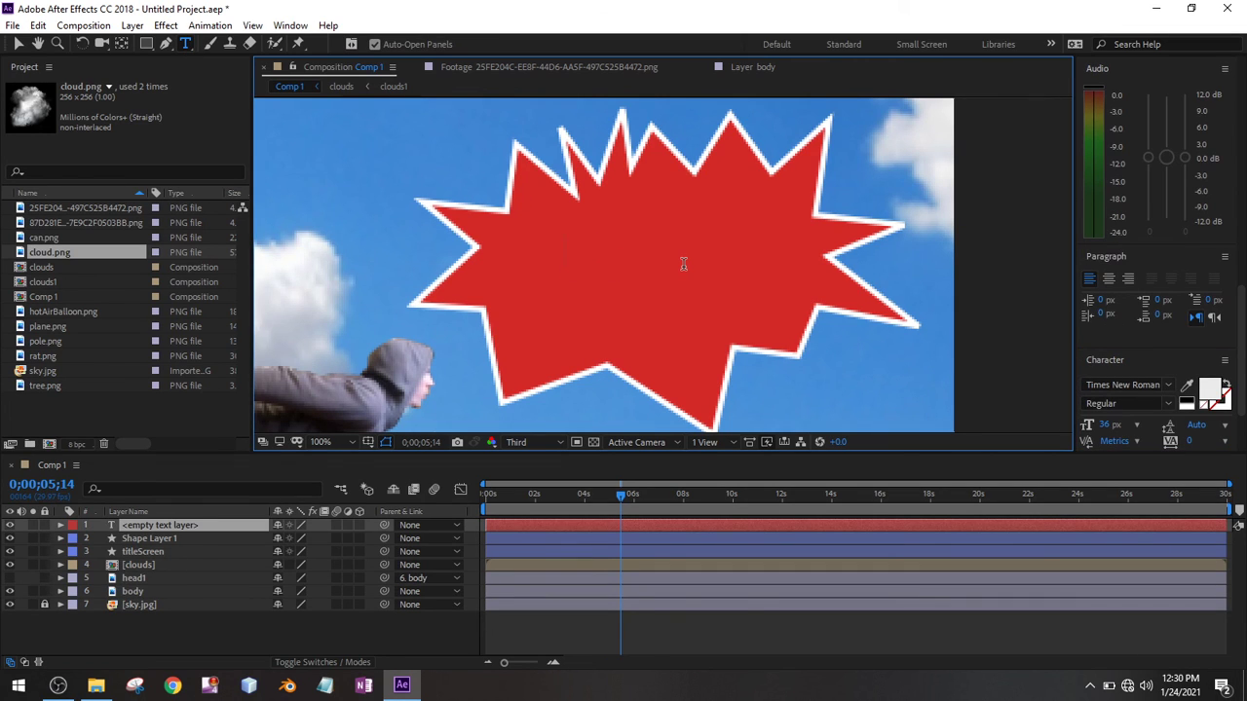
pyautogui.write('BAM!')
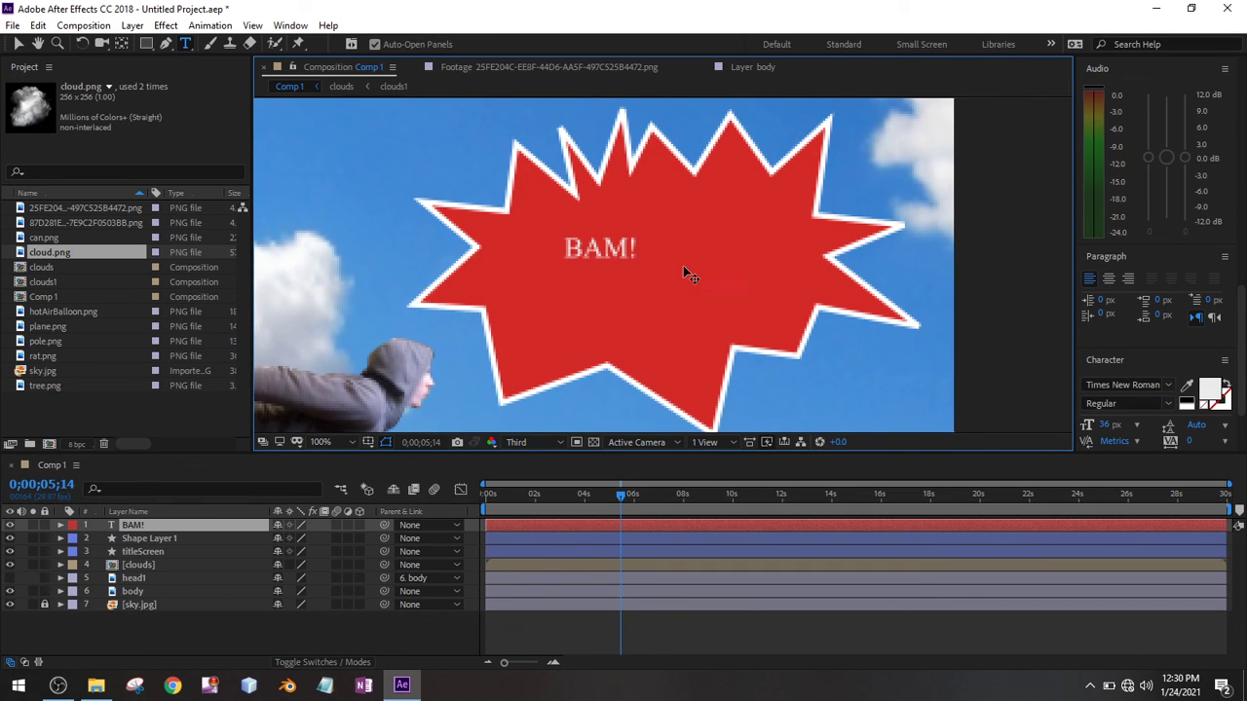
# Step: Set the BAM! text's font size to 146 px and centre it within the red burst
pyautogui.doubleClick(618, 249)
pyautogui.moveTo(1111, 429); pyautogui.dragTo(1184, 428)
pyautogui.click(16, 44)
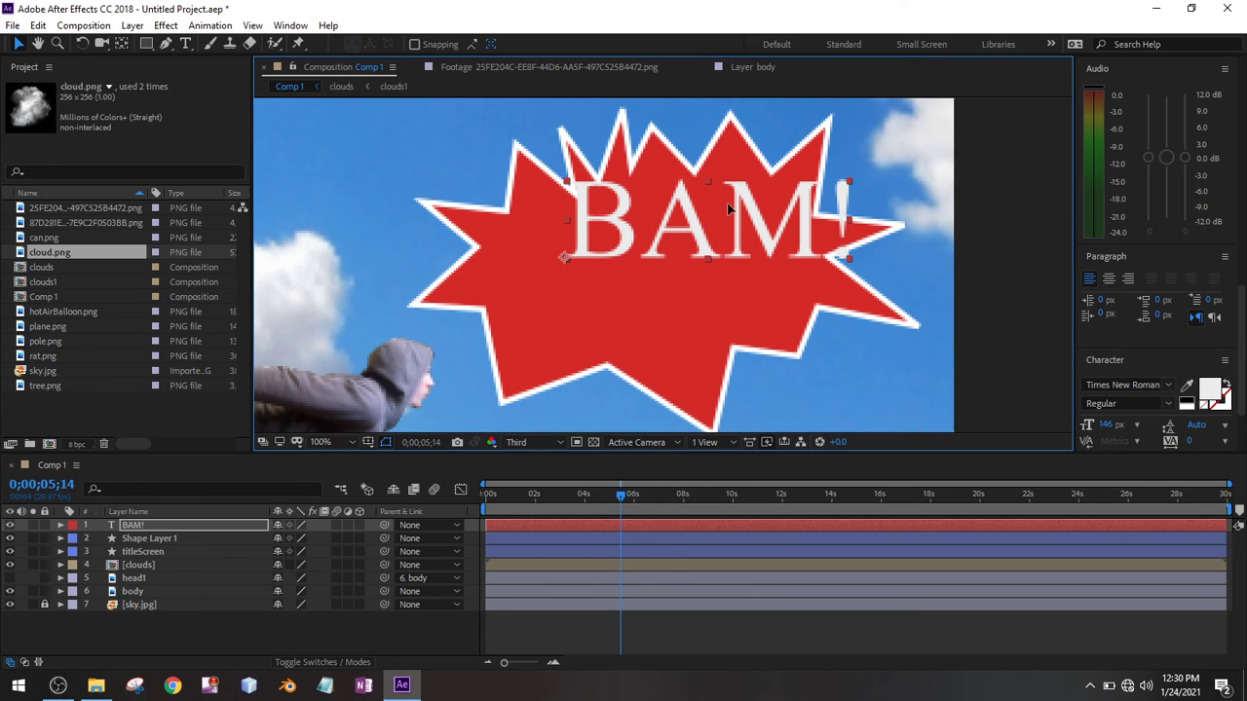
pyautogui.moveTo(731, 206); pyautogui.dragTo(675, 250)
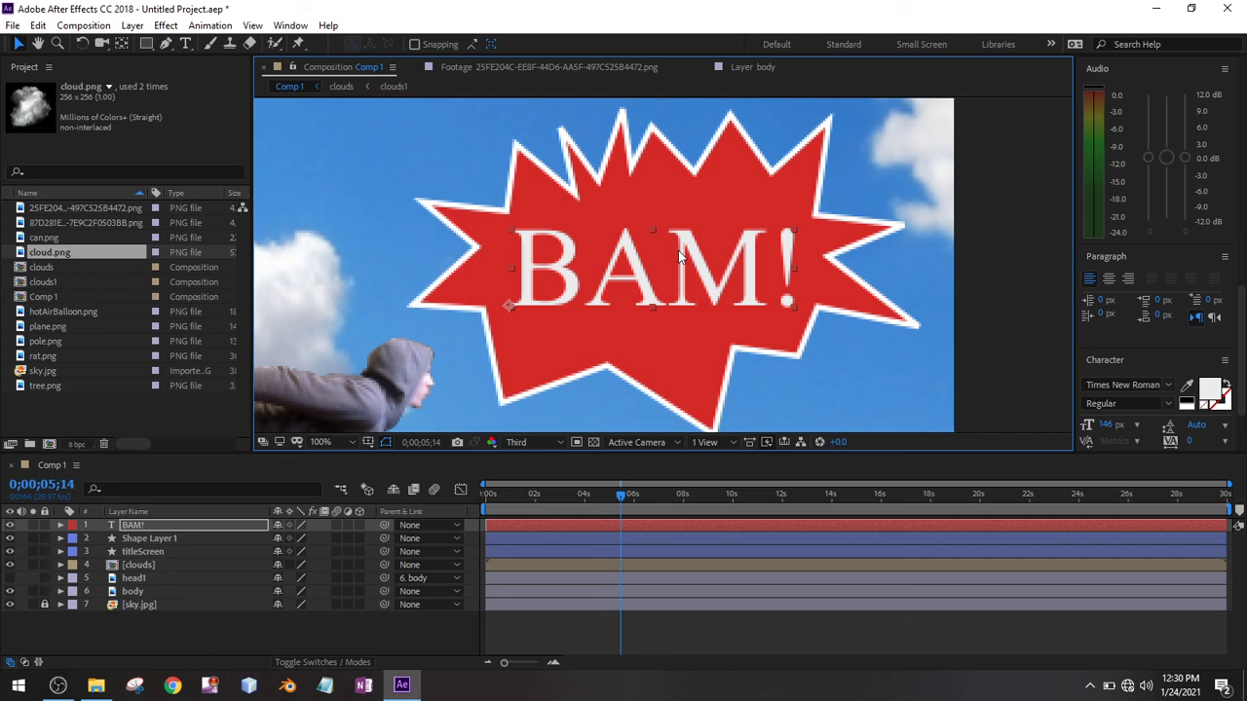
# Step: Centre the BAM! text layer's anchor point and set its rotation to -12°
pyautogui.hotkey('ctrl', 'alt', 'Home')
pyautogui.press('r')
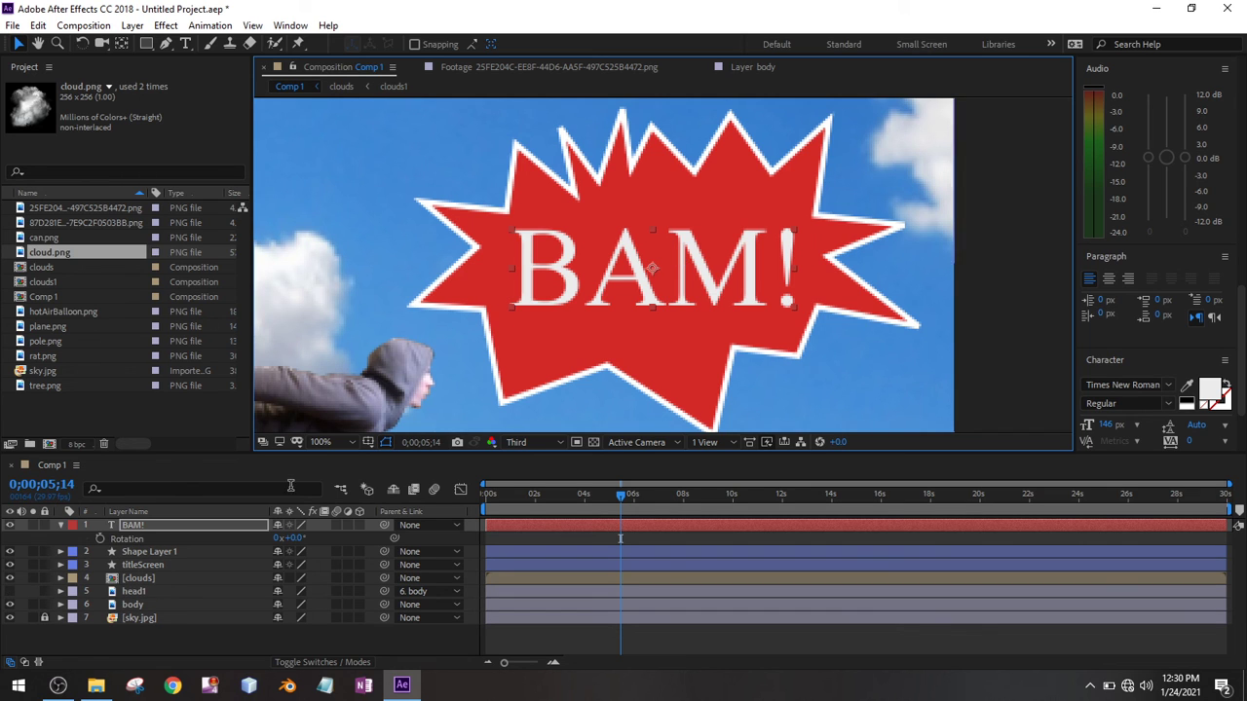
pyautogui.moveTo(290, 538); pyautogui.dragTo(281, 539)
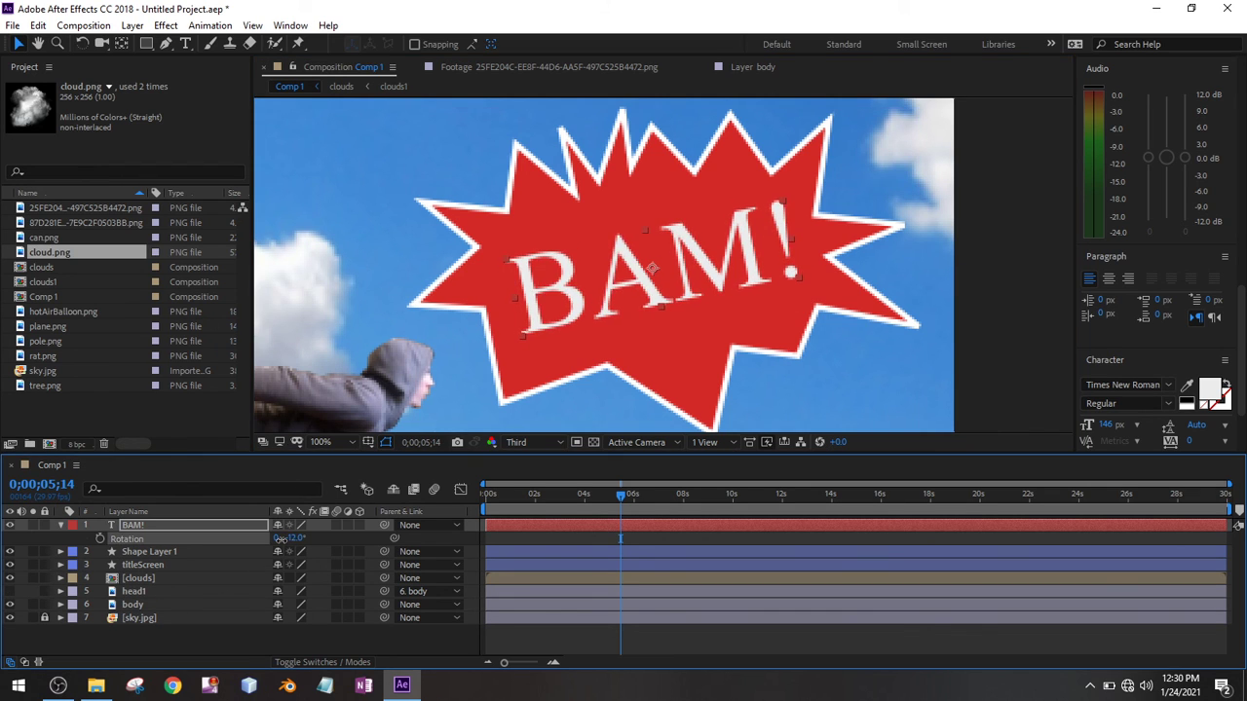
# Step: Pre-compose the BAM! text and Shape Layer 1 into a new composition named "BAM!"
pyautogui.click(188, 552)
pyautogui.hotkey('ctrl', 'z')
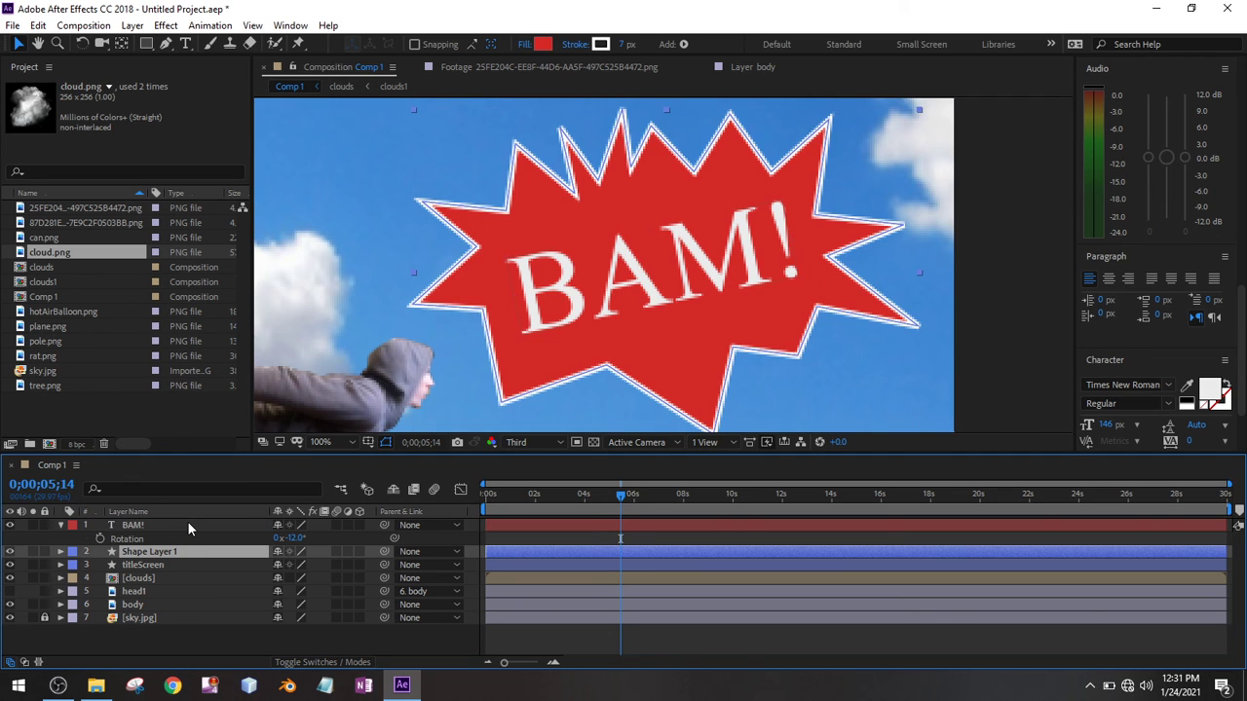
pyautogui.hotkey('ctrl', 'shift', 'z')
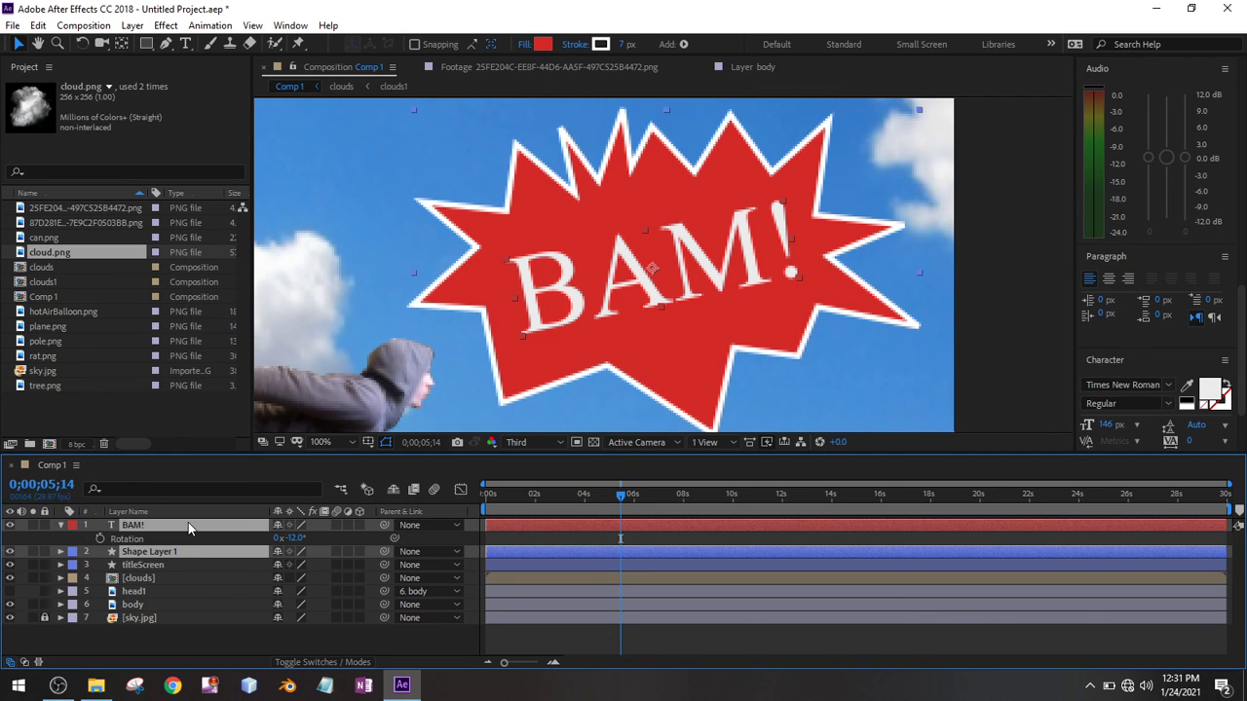
pyautogui.hotkey('ctrl', 'shift', 'c')
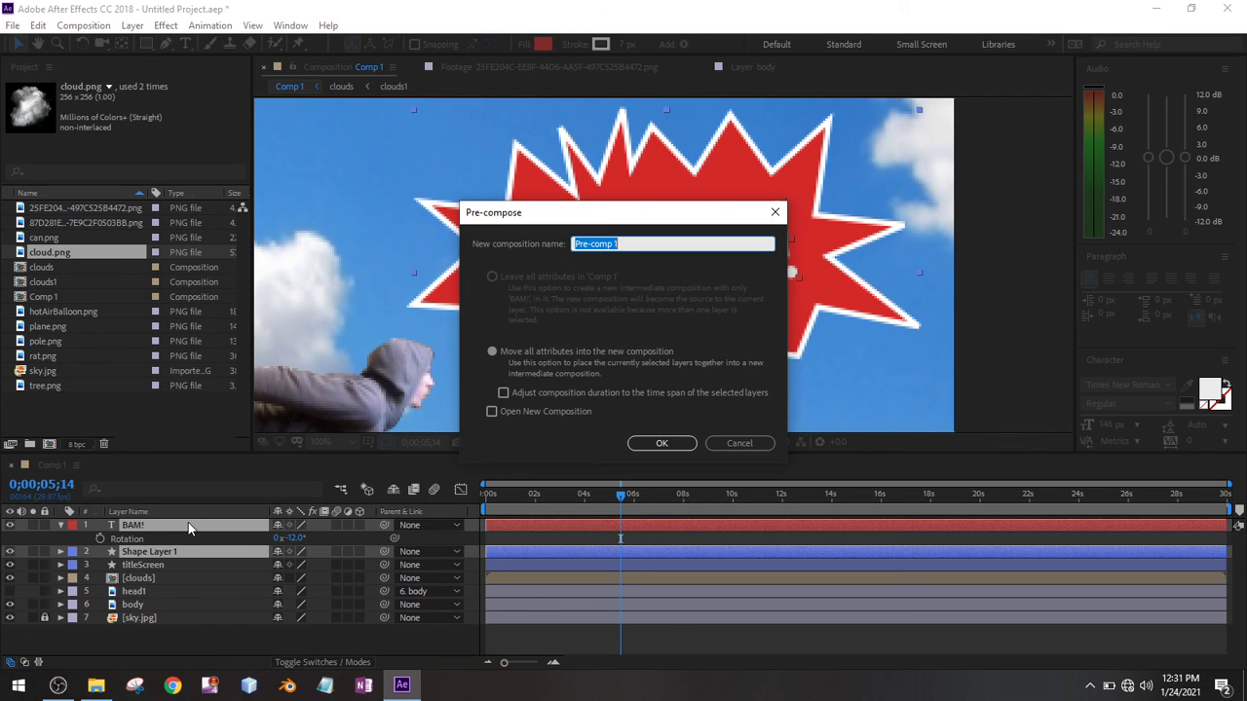
pyautogui.write('BAM!')
pyautogui.press('Return')
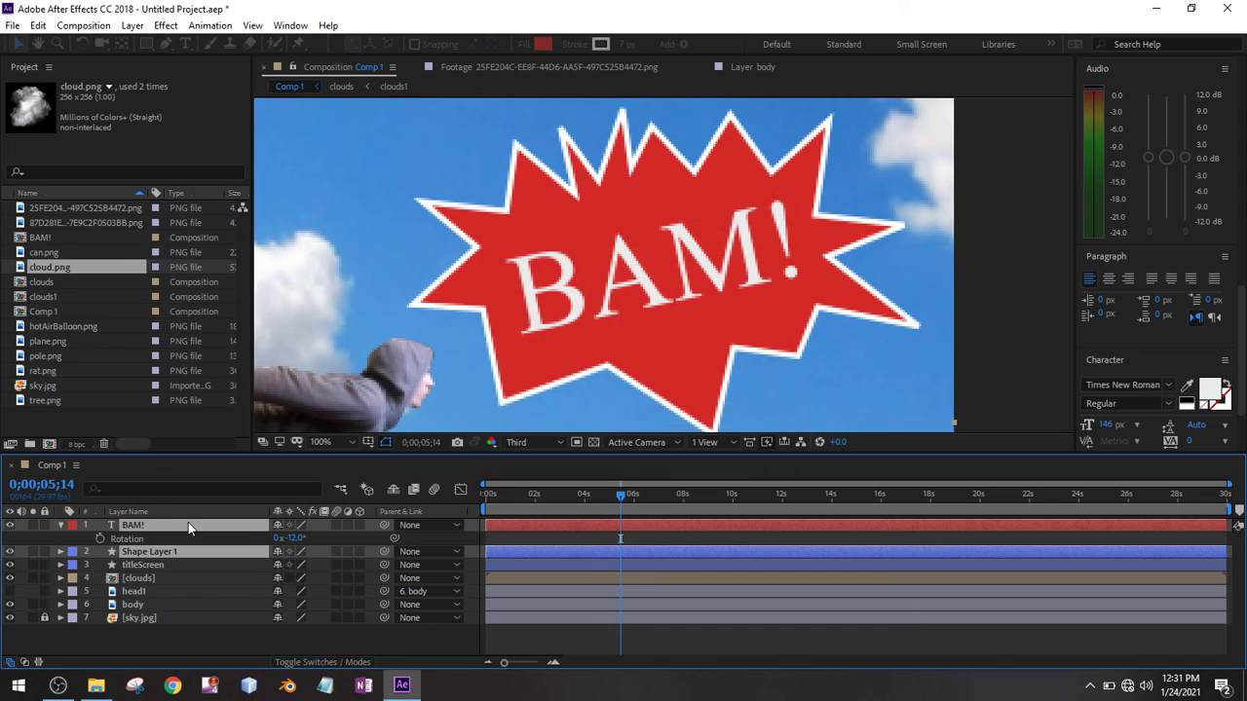
# Step: Hide the BAM! composition layer and move the current time back to 0;00;00;00
pyautogui.scroll(-1, 432, 316)
pyautogui.moveTo(487, 306); pyautogui.dragTo(623, 252)
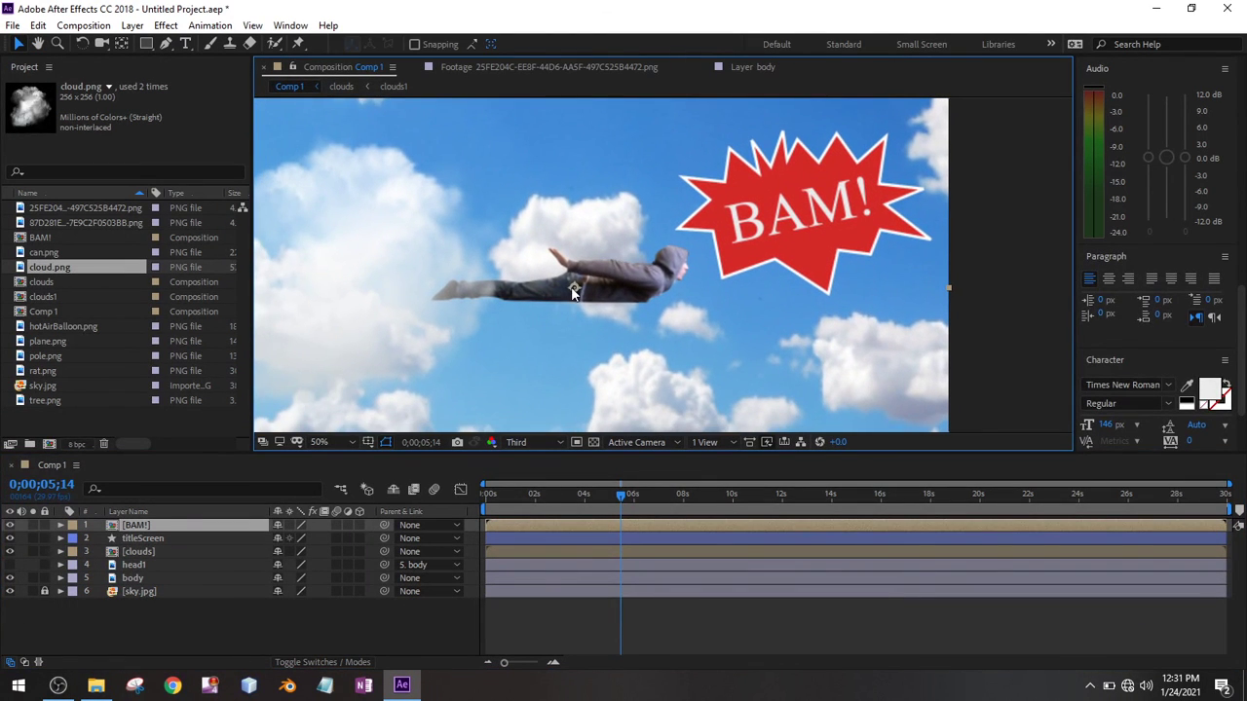
pyautogui.click(10, 525)
pyautogui.moveTo(616, 498); pyautogui.dragTo(467, 490)
pyautogui.scroll(-1, 407, 330)
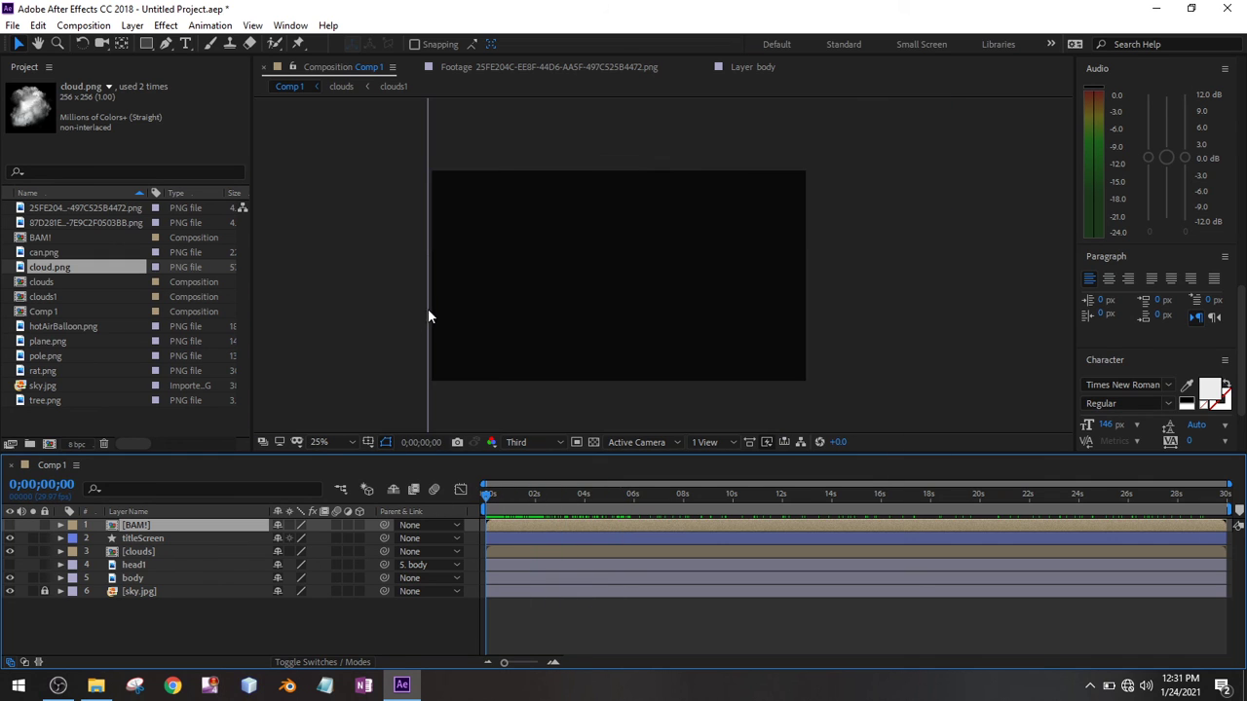
pyautogui.moveTo(428, 310); pyautogui.dragTo(554, 298)
pyautogui.scroll(1, 383, 304)
pyautogui.scroll(-1, 429, 301)
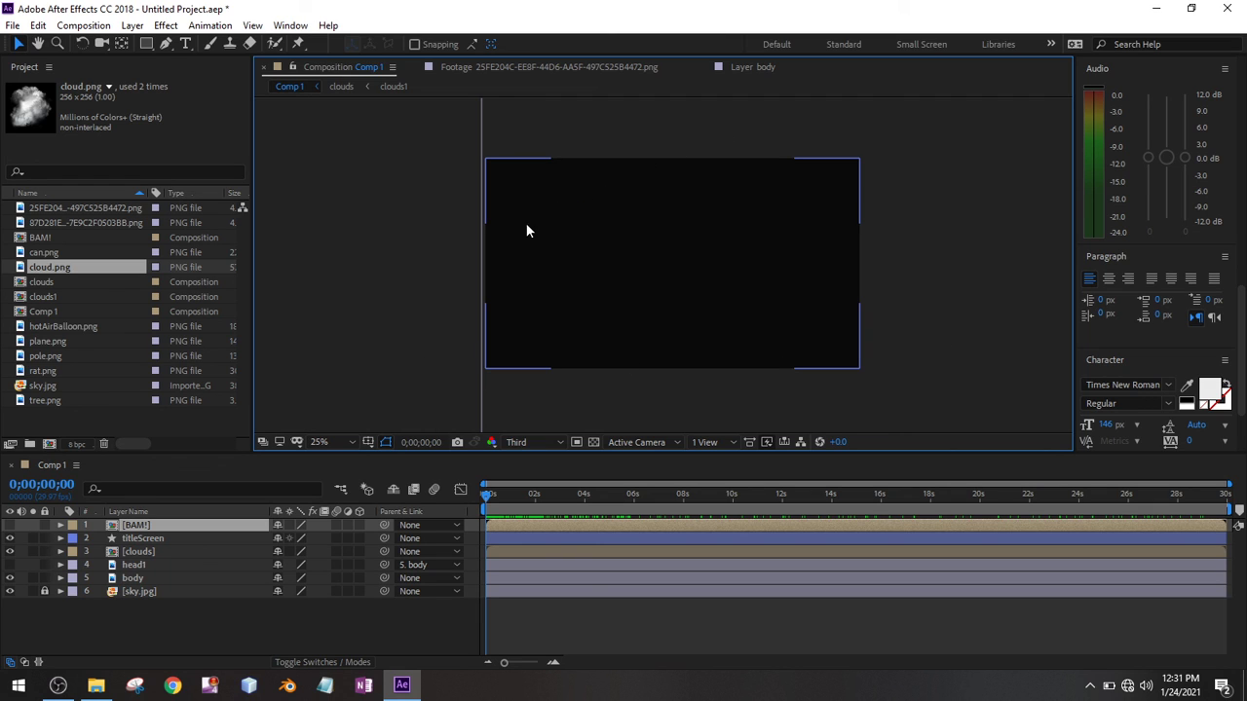
pyautogui.press(',')
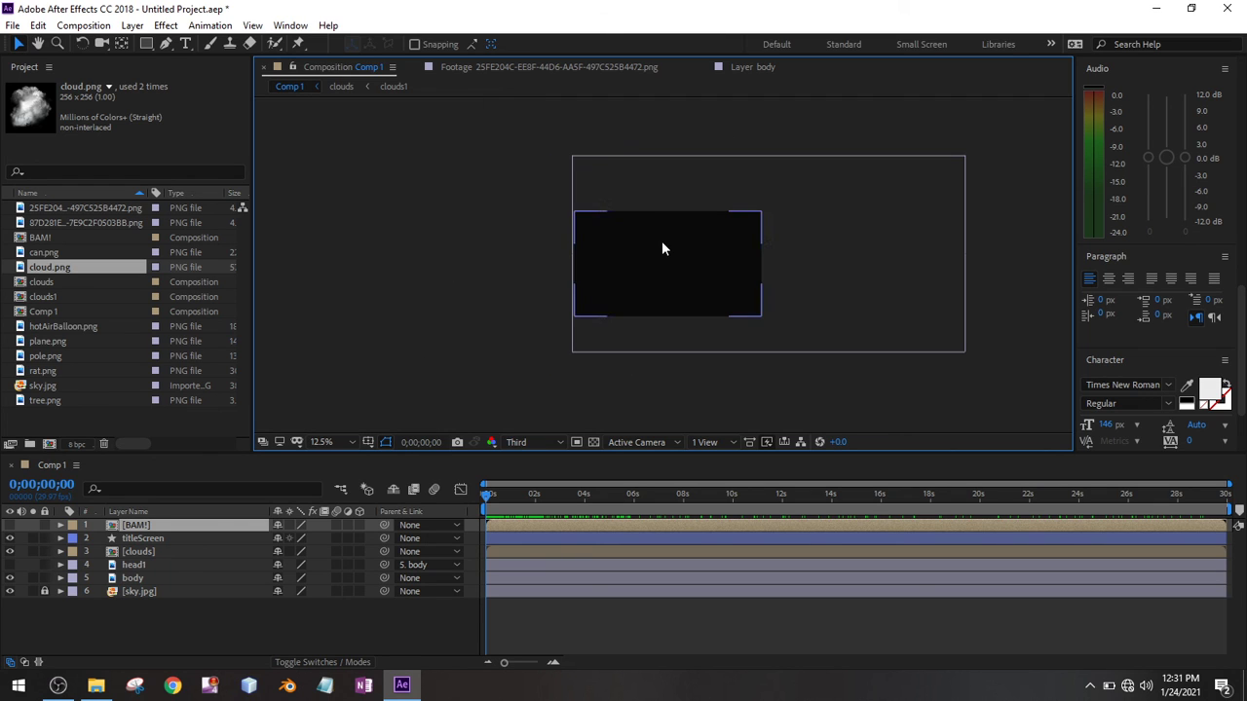